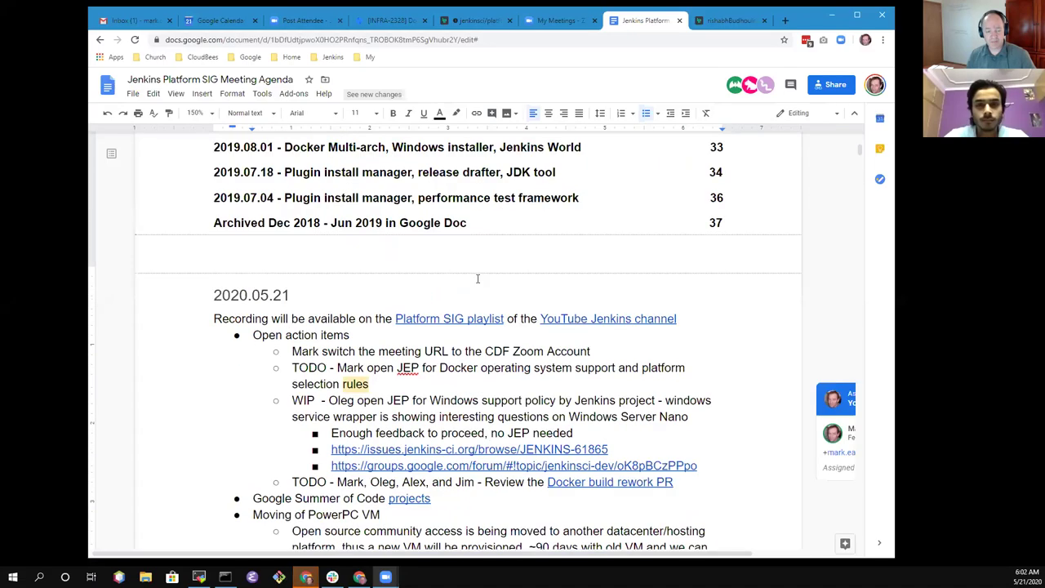
Scroll to the Open action items line and maximize the Chrome window
{"action": "scroll", "coordinate": [393, 325], "scroll_direction": "down", "scroll_amount": 2}
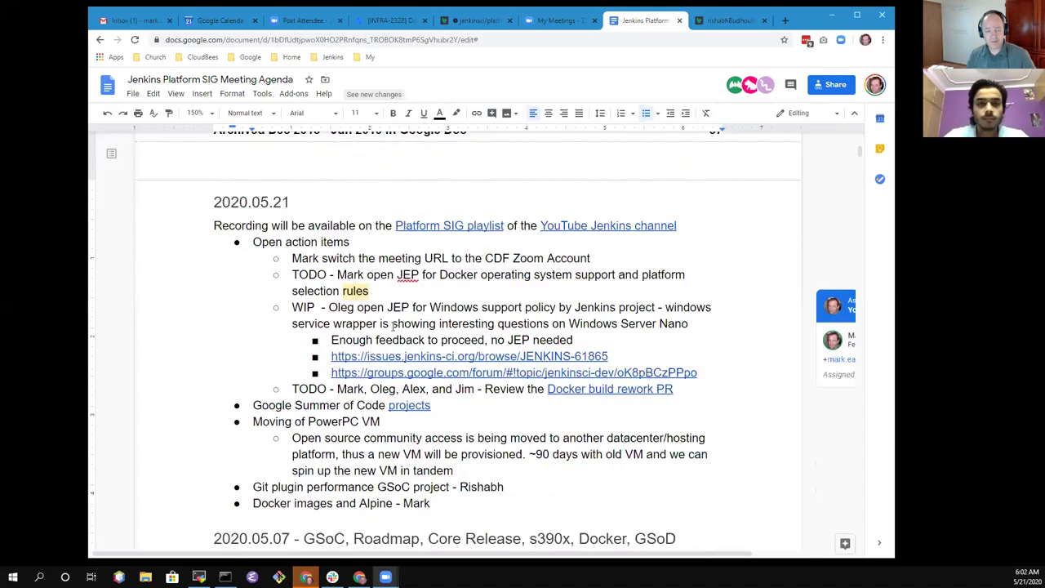
{"action": "left_click", "coordinate": [369, 235]}
{"action": "triple_click", "coordinate": [369, 235]}
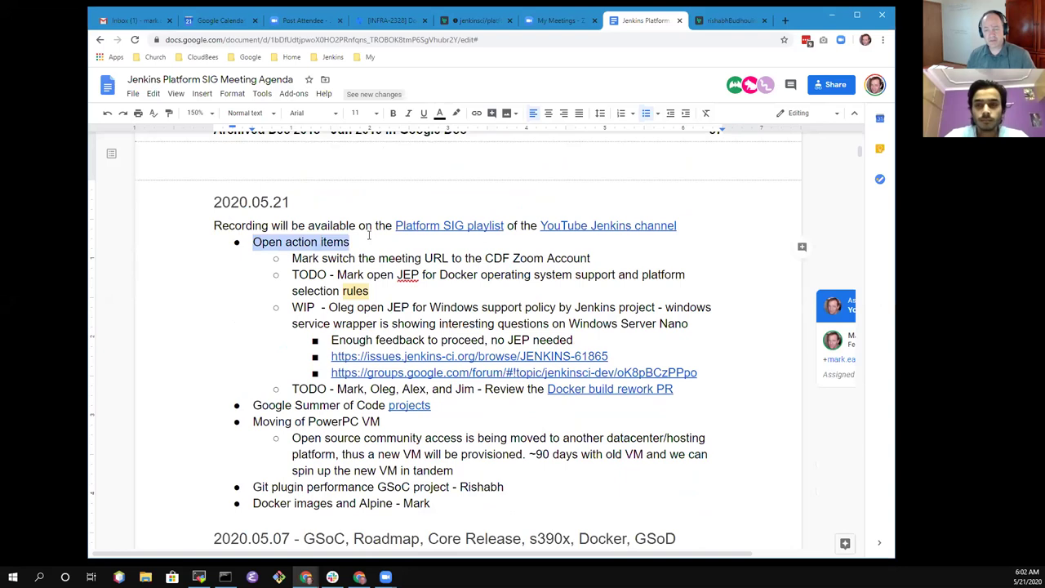
{"action": "left_click", "coordinate": [857, 15]}
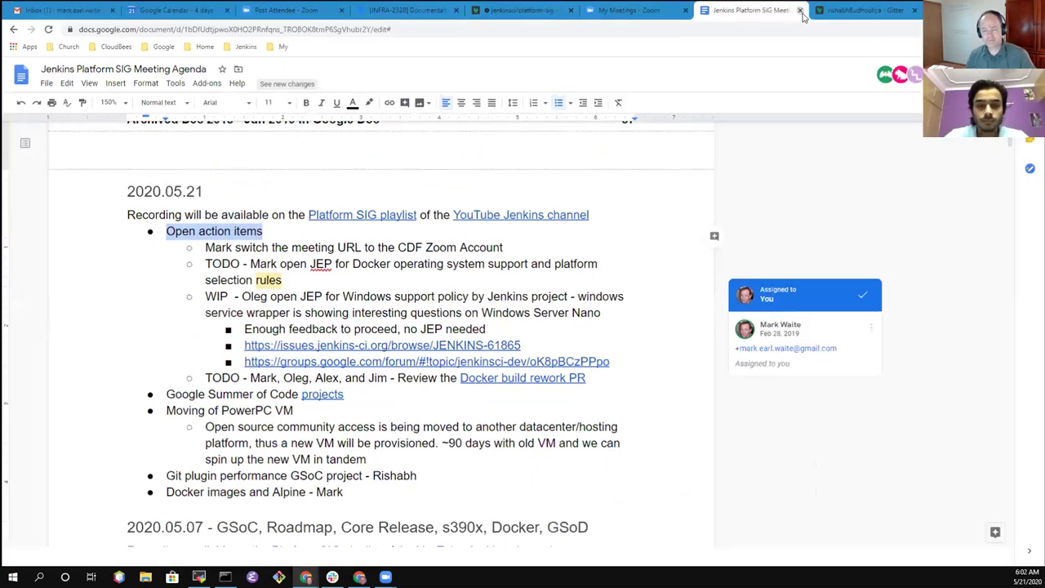
Add an empty indented sub-bullet below 'Google Summer of Code projects'
{"action": "left_click", "coordinate": [220, 393]}
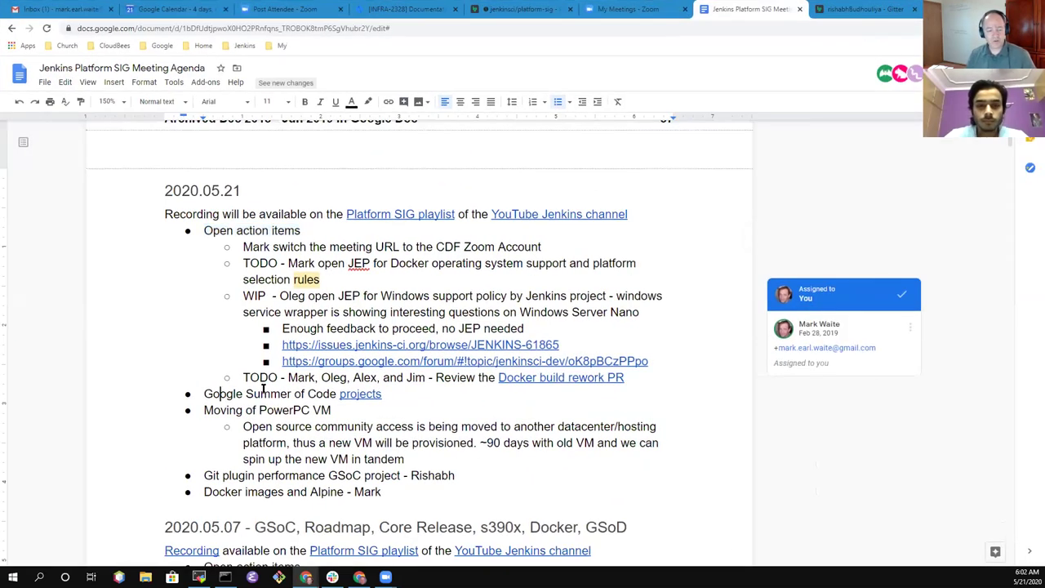
{"action": "key", "text": "ctrl+Left"}
{"action": "key", "text": "ctrl+shift+Right"}
{"action": "key", "text": "shift+Left"}
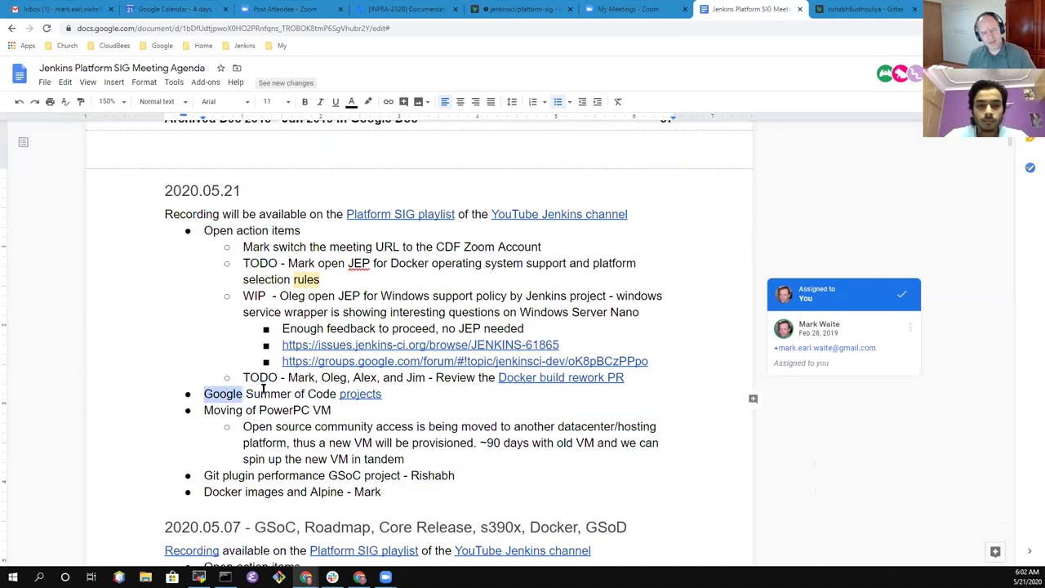
{"action": "key", "text": "End"}
{"action": "key", "text": "Left"}
{"action": "key", "text": "Left"}
{"action": "key", "text": "Left"}
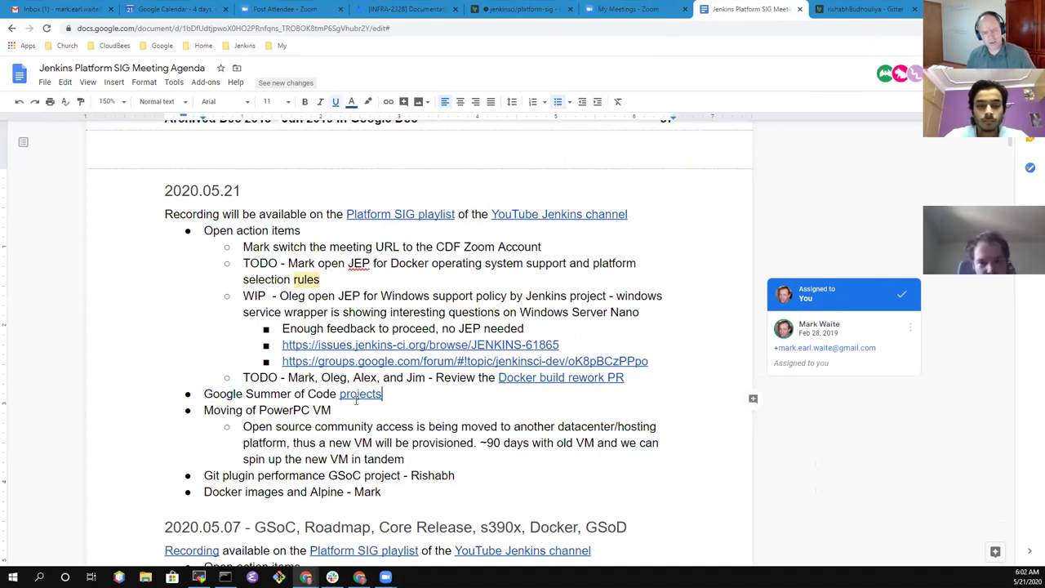
{"action": "key", "text": "End"}
{"action": "key", "text": "Return"}
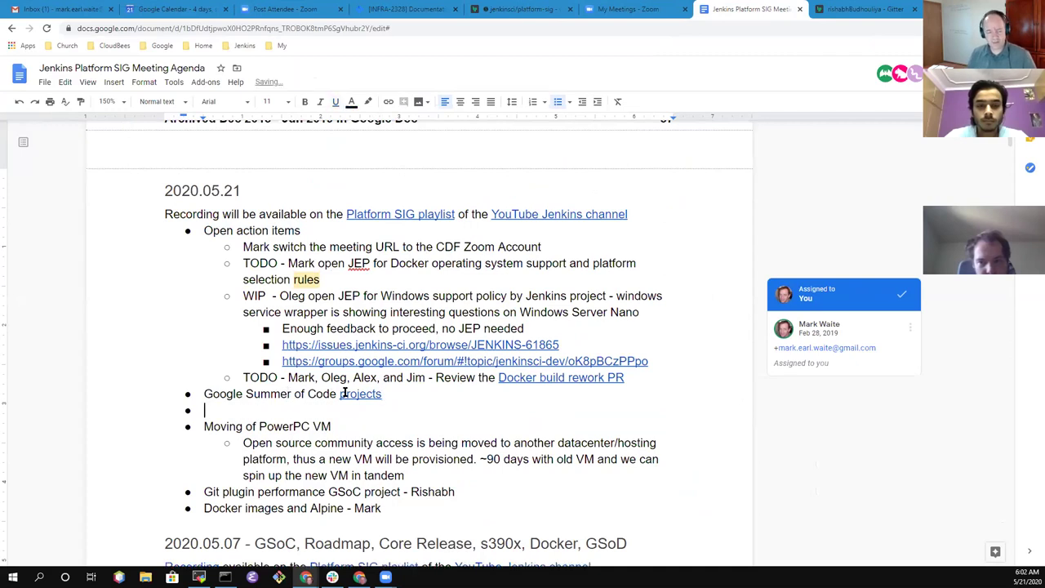
{"action": "key", "text": "Tab"}
Append ' - ' and a presenter's name to the 'Moving of PowerPC VM' item
{"action": "key", "text": "Down"}
{"action": "key", "text": "Down"}
{"action": "key", "text": "Down"}
{"action": "key", "text": "Down"}
{"action": "key", "text": "Down"}
{"action": "key", "text": "shift+Down"}
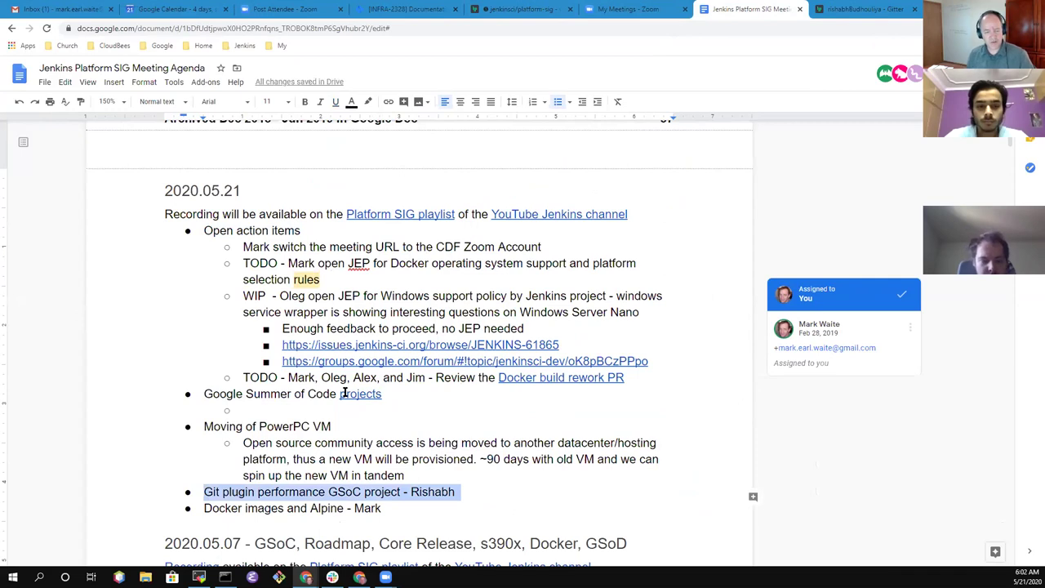
{"action": "key", "text": "Up"}
{"action": "key", "text": "Up"}
{"action": "key", "text": "Up"}
{"action": "key", "text": "Up"}
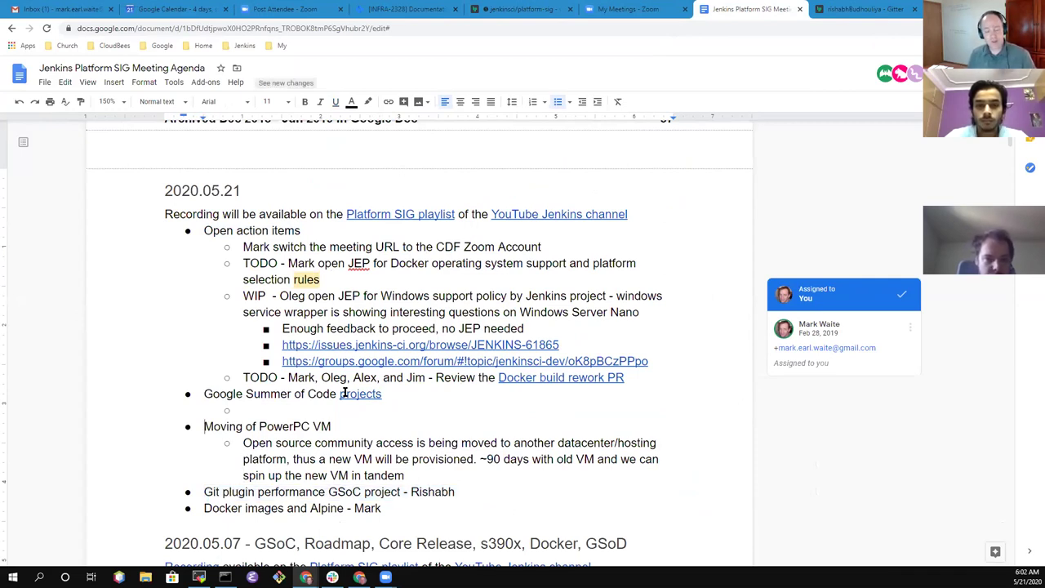
{"action": "key", "text": "End"}
{"action": "type", "text": "- Jim"}
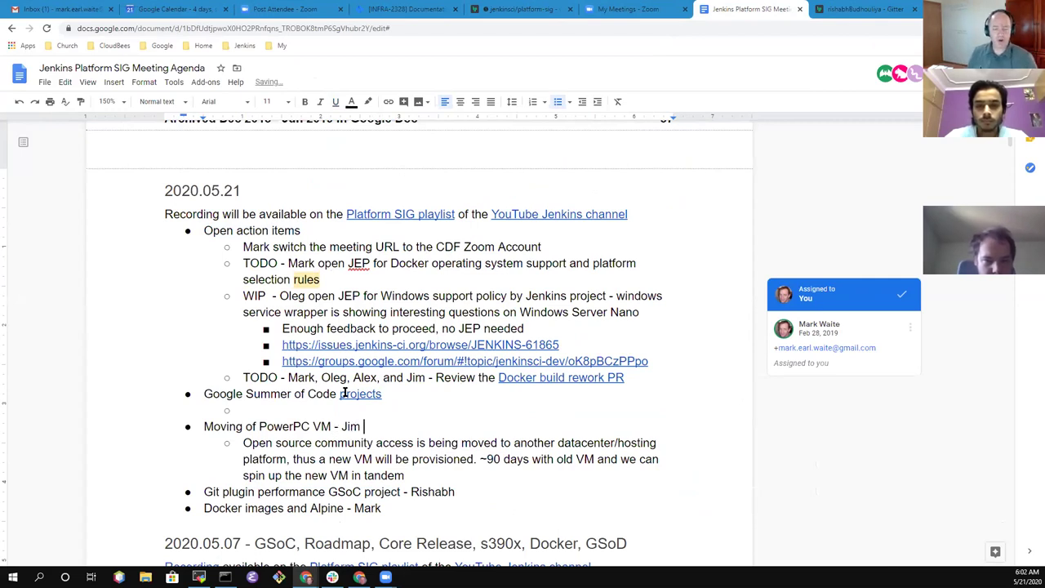
{"action": "key", "text": "Down"}
{"action": "key", "text": "Down"}
{"action": "key", "text": "Down"}
{"action": "key", "text": "Down"}
{"action": "key", "text": "Down"}
{"action": "key", "text": "Home"}
{"action": "key", "text": "shift+End"}
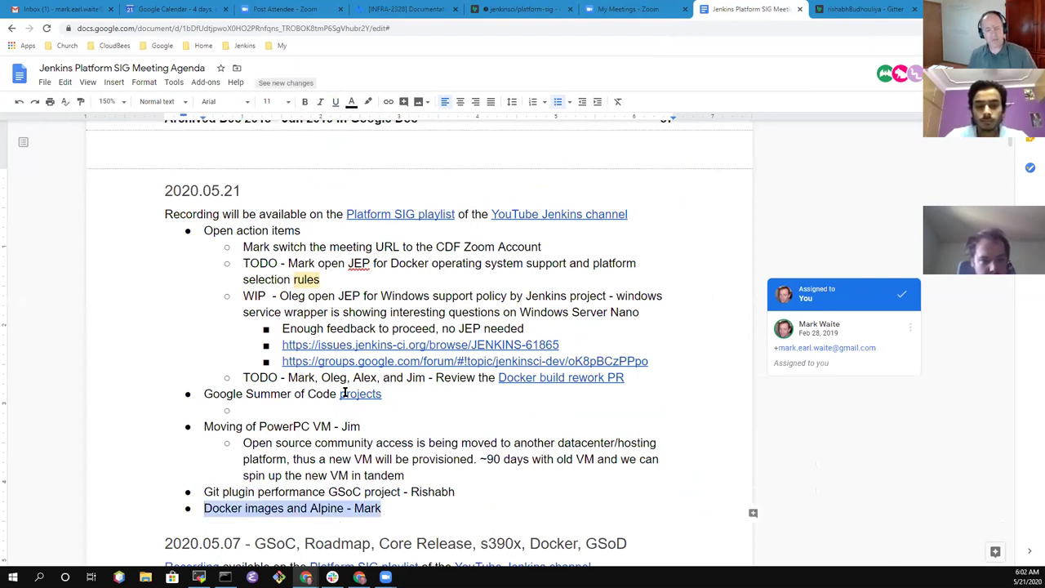
Type 'Git plugin' into the empty GSoC sub-bullet
{"action": "key", "text": "Left"}
{"action": "key", "text": "Up"}
{"action": "key", "text": "Up"}
{"action": "key", "text": "Up"}
{"action": "key", "text": "Up"}
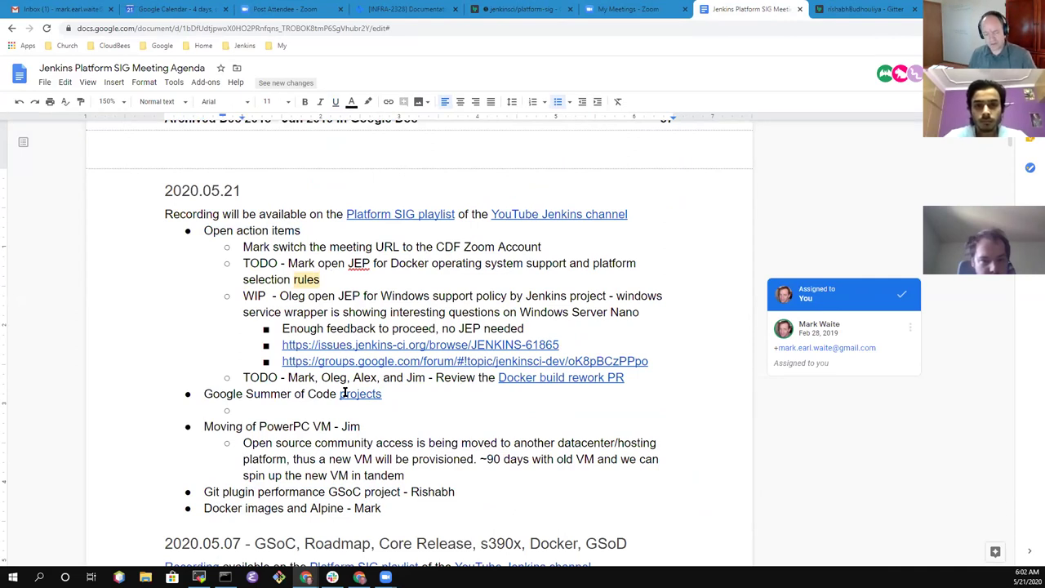
{"action": "type", "text": "Git pl"}
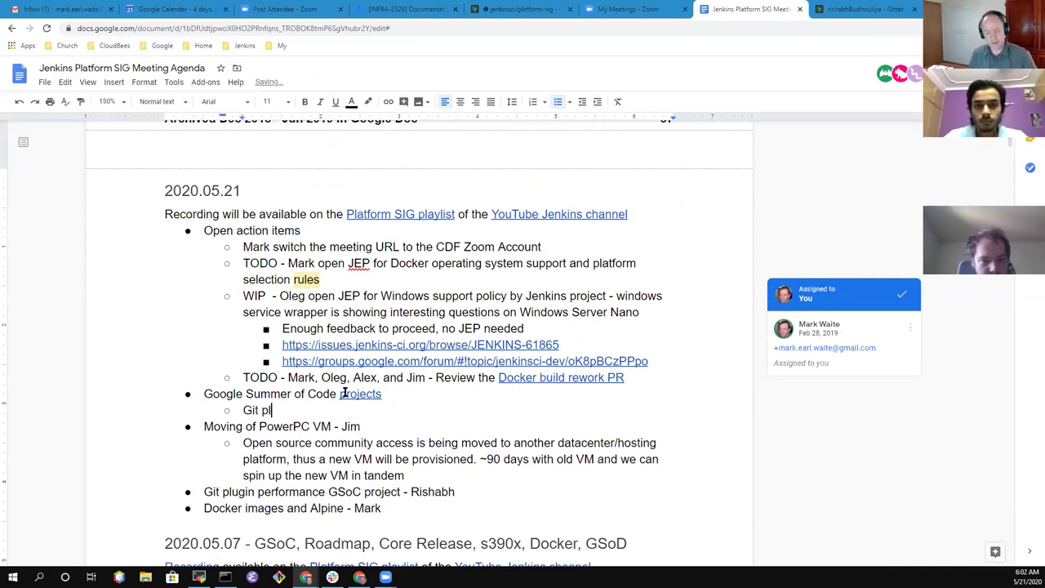
{"action": "type", "text": "ugin"}
Add a '25 years of Java' item with its presenter below Docker images, and complete 'Git plugin performance'
{"action": "key", "text": "Down"}
{"action": "key", "text": "Down"}
{"action": "key", "text": "Down"}
{"action": "key", "text": "Down"}
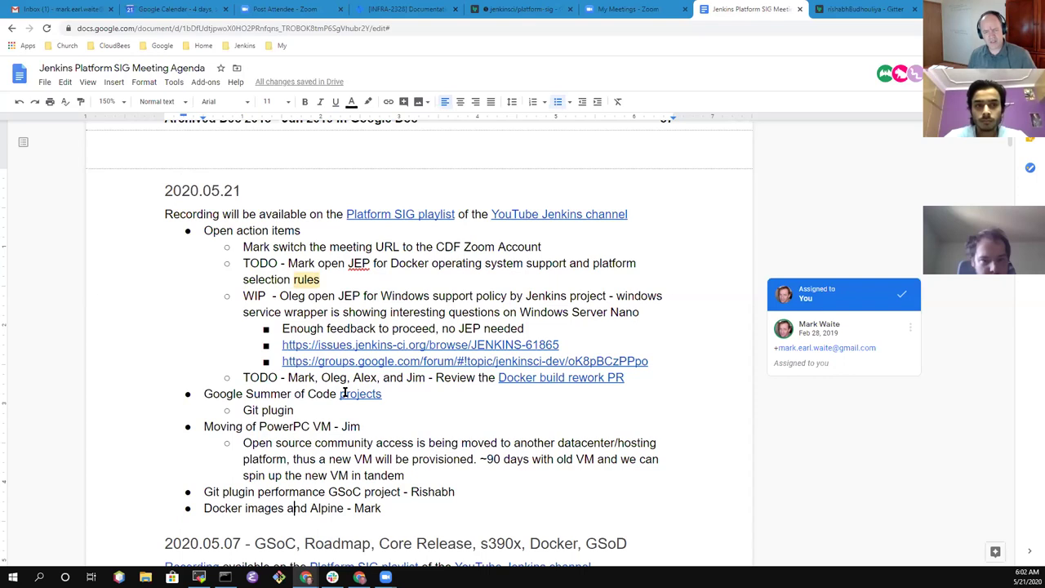
{"action": "key", "text": "Return"}
{"action": "type", "text": "Java and 25 years - Oleg"}
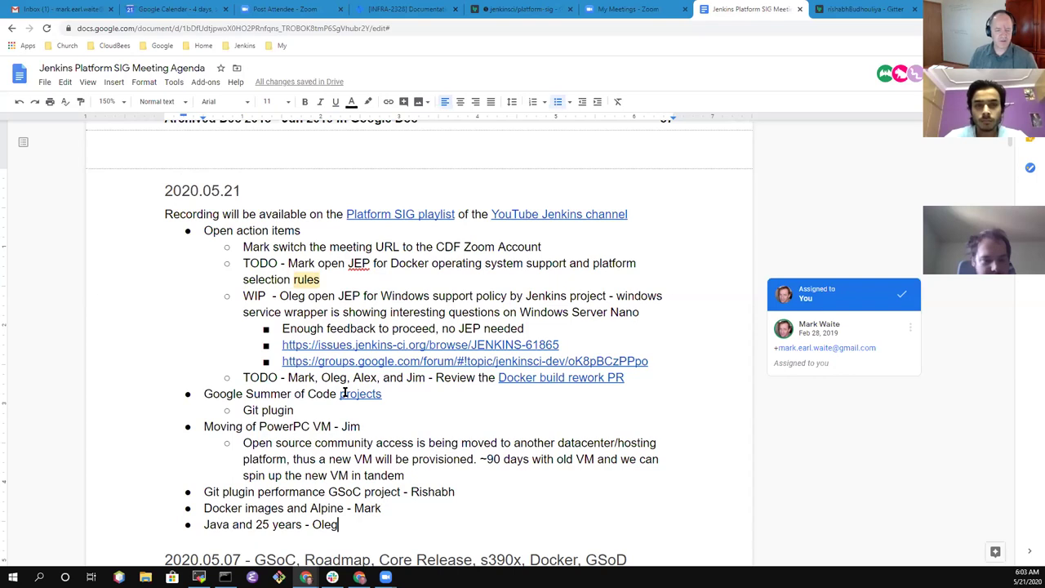
{"action": "key", "text": "Left"}
{"action": "key", "text": "Left"}
{"action": "key", "text": "ctrl+shift+Left"}
{"action": "key", "text": "ctrl+shift+Left"}
{"action": "key", "text": "ctrl+c"}
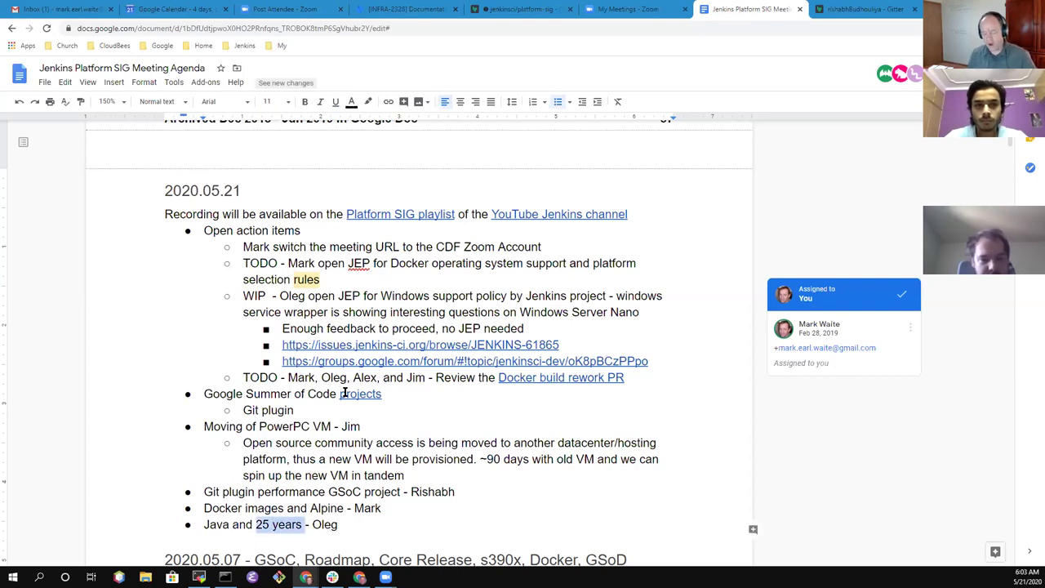
{"action": "key", "text": "BackSpace"}
{"action": "key", "text": "Home"}
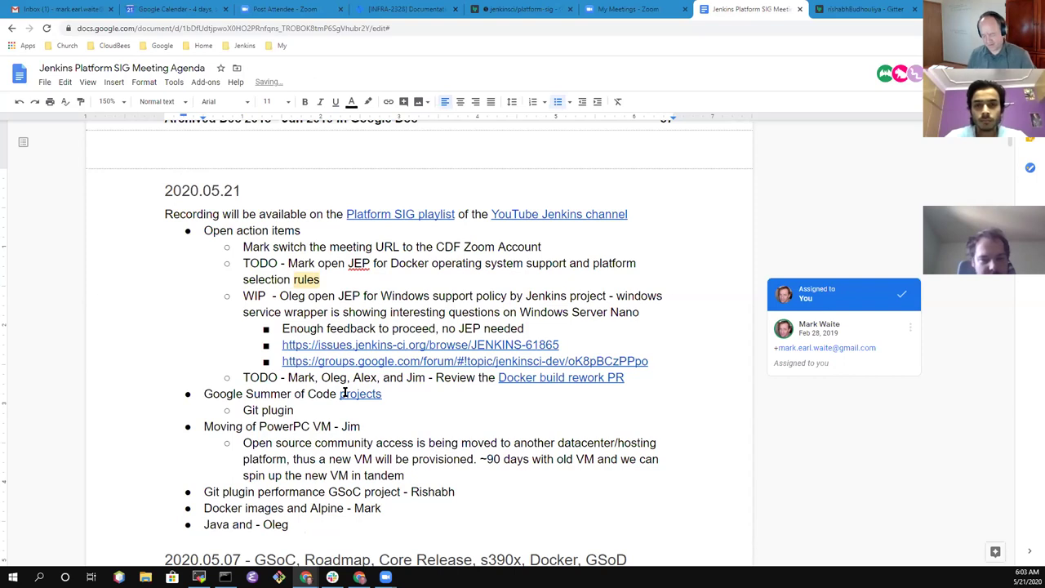
{"action": "key", "text": "ctrl+v"}
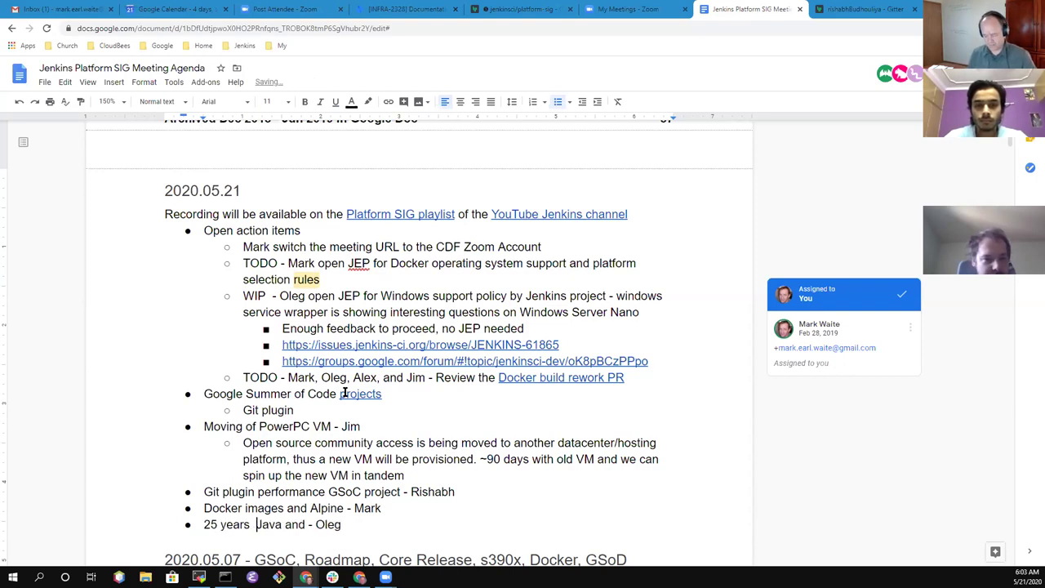
{"action": "type", "text": "of"}
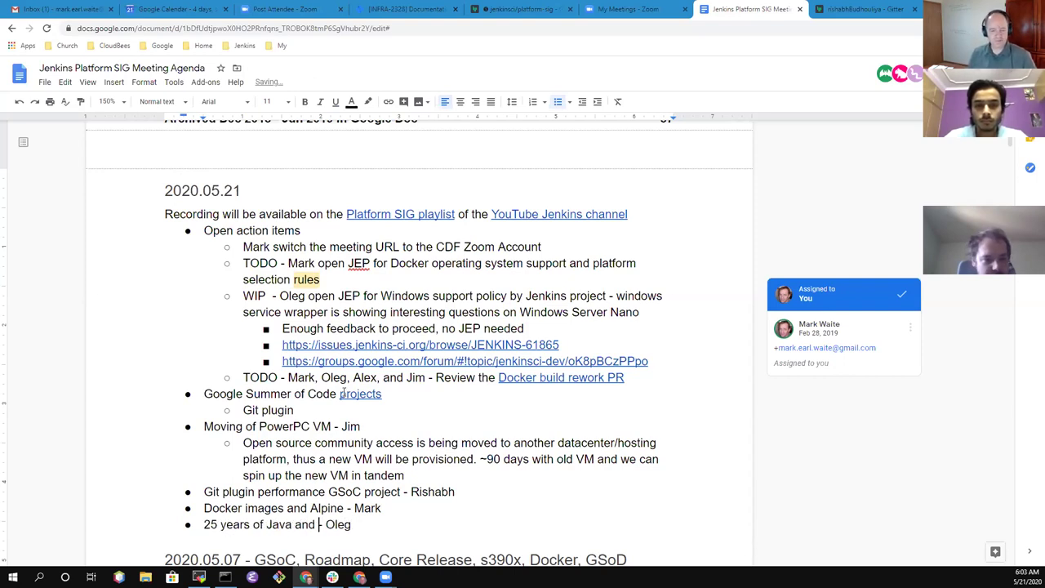
{"action": "key", "text": "ctrl+shift+Left"}
{"action": "key", "text": "BackSpace"}
{"action": "key", "text": "End"}
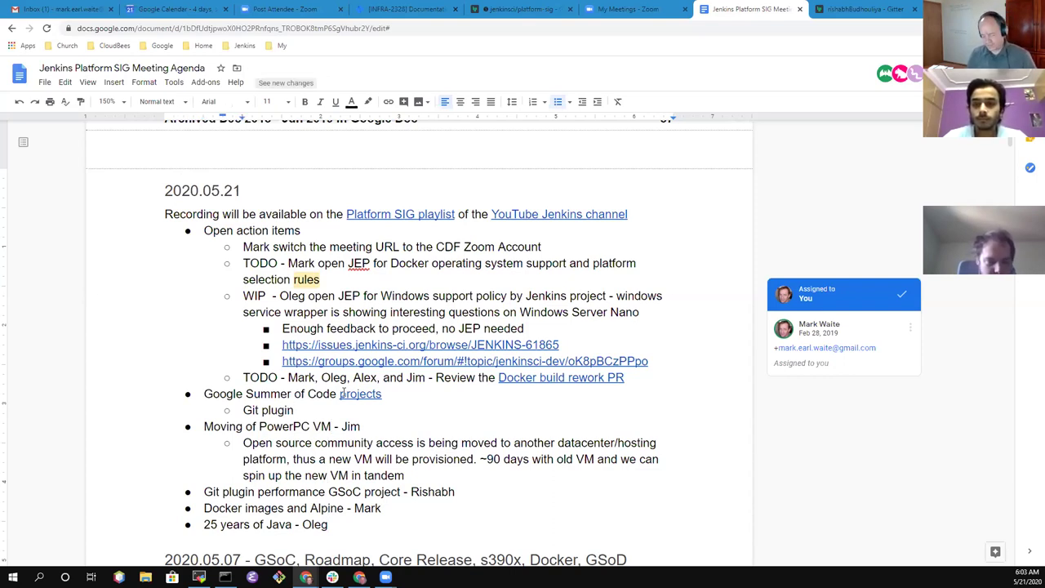
{"action": "type", "text": "performance"}
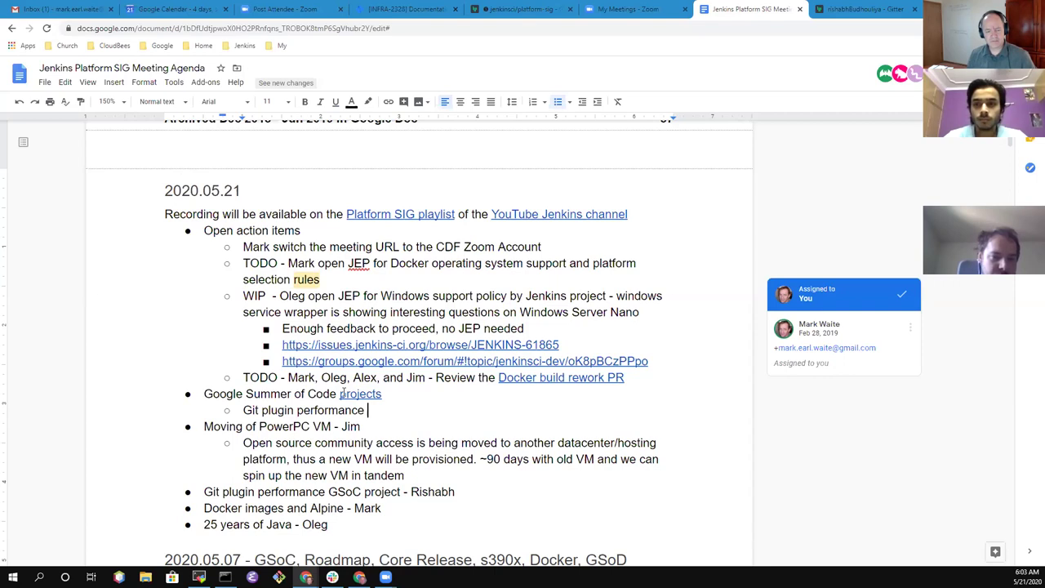
Add 'Custom Jenkins Build Service project - ?' below the Git plugin line and delete the GSoC entry
{"action": "key", "text": "Down"}
{"action": "key", "text": "Down"}
{"action": "key", "text": "Down"}
{"action": "key", "text": "Down"}
{"action": "key", "text": "Down"}
{"action": "key", "text": "End"}
{"action": "key", "text": "Return"}
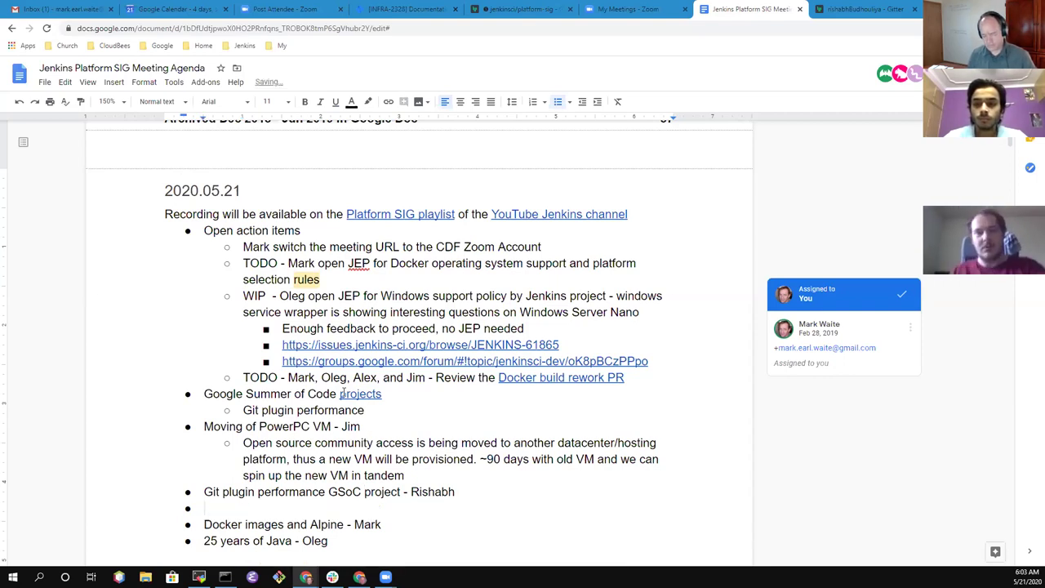
{"action": "type", "text": "Custom Jen"}
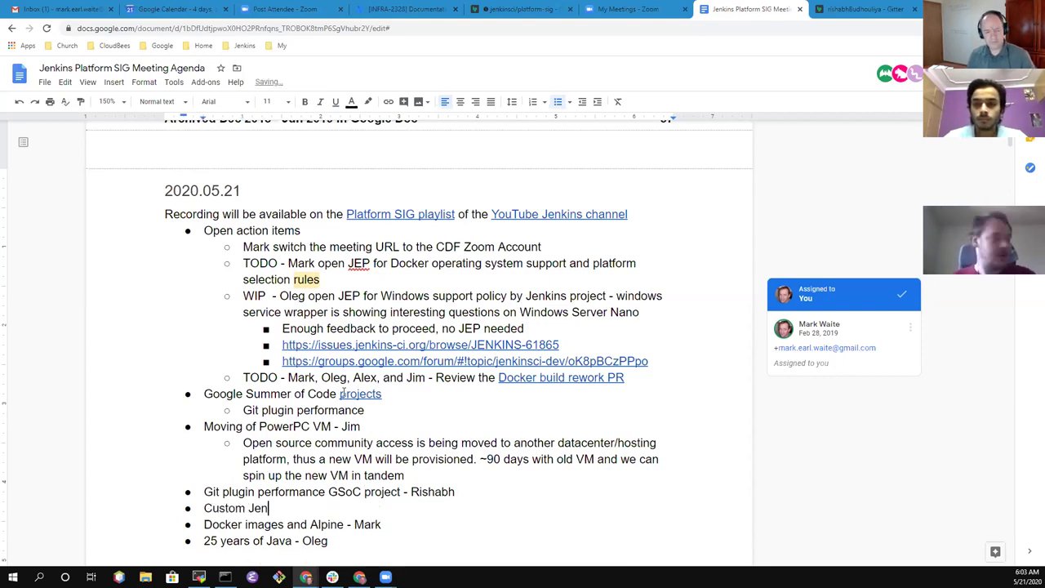
{"action": "type", "text": "kins Build Service "}
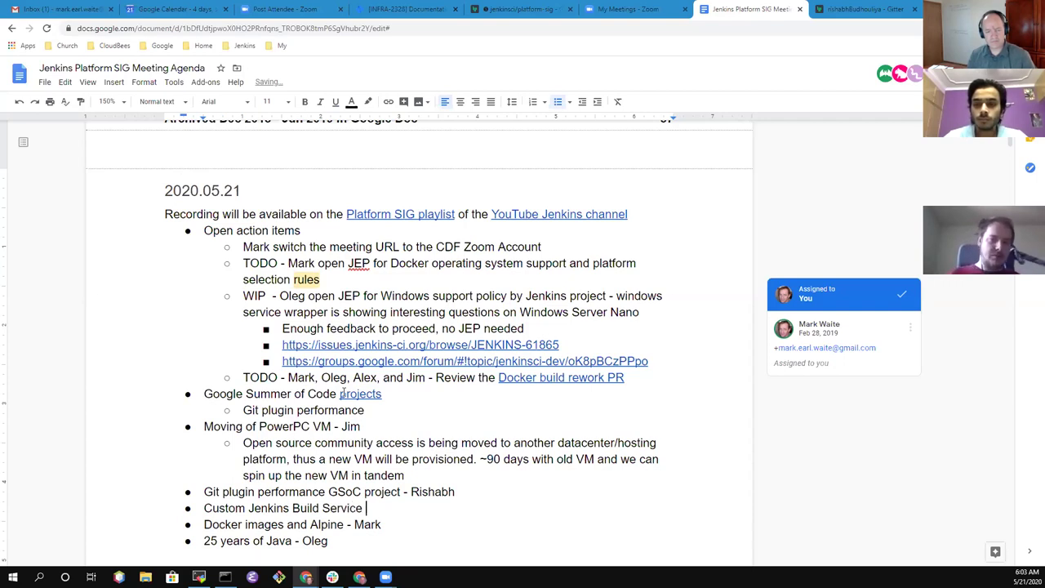
{"action": "type", "text": "project"}
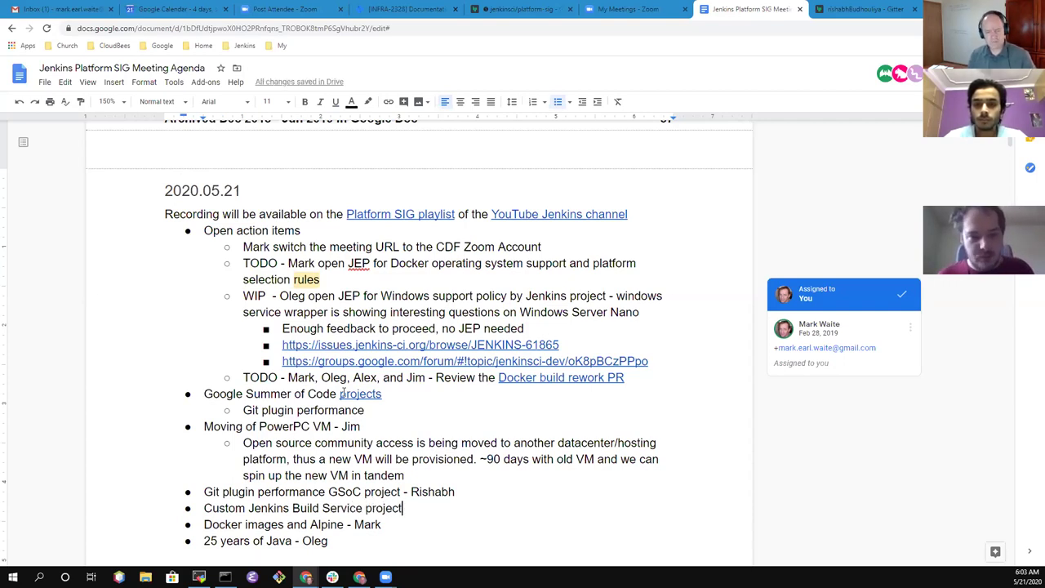
{"action": "type", "text": " - ?"}
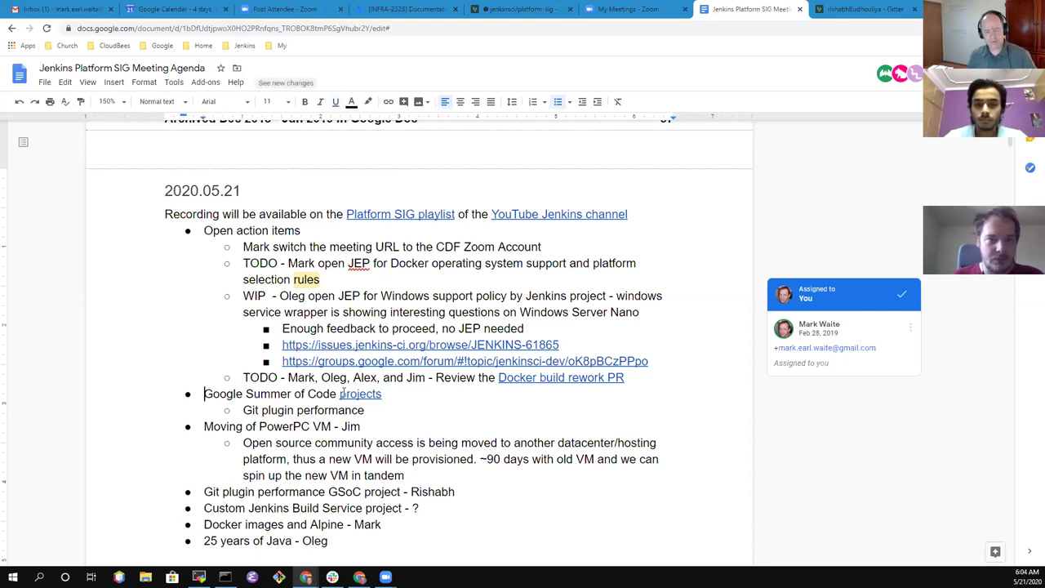
{"action": "key", "text": "shift+Down"}
{"action": "key", "text": "shift+Down"}
{"action": "key", "text": "Delete"}
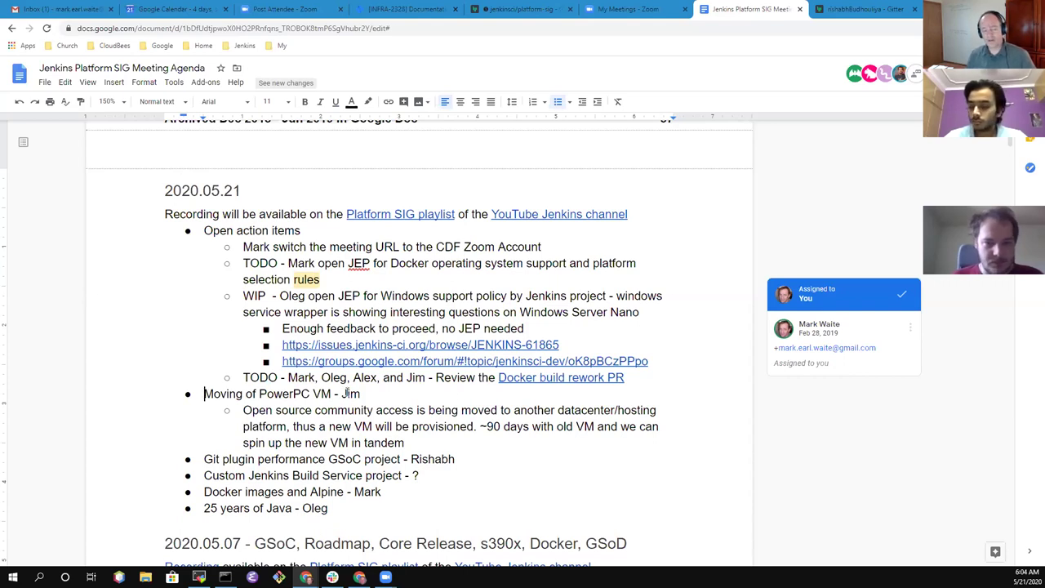
Append a note that a named attendee will 'connect again' to the CDF Zoom Account item
{"action": "left_click", "coordinate": [430, 246]}
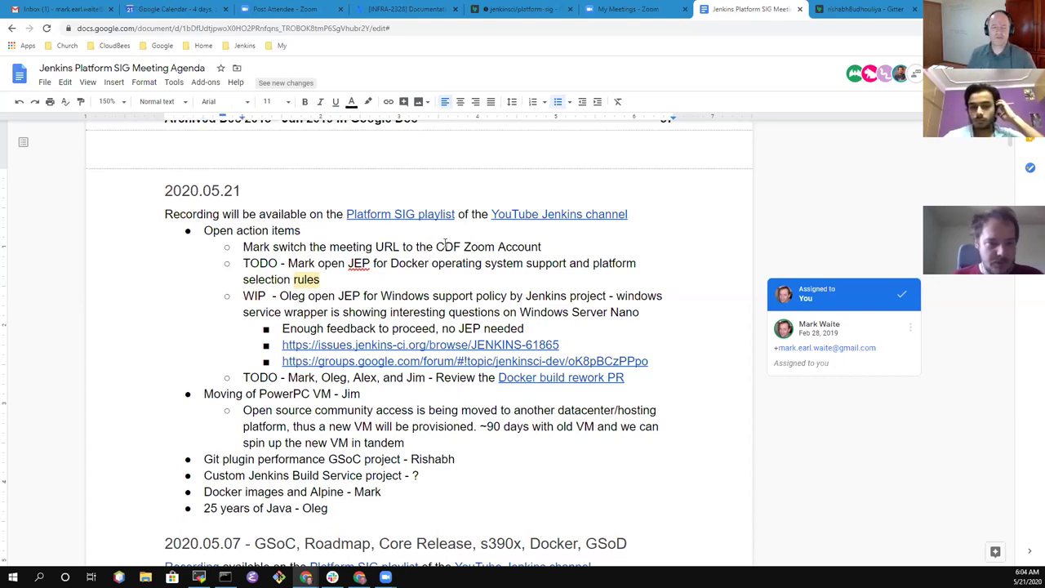
{"action": "triple_click", "coordinate": [445, 244]}
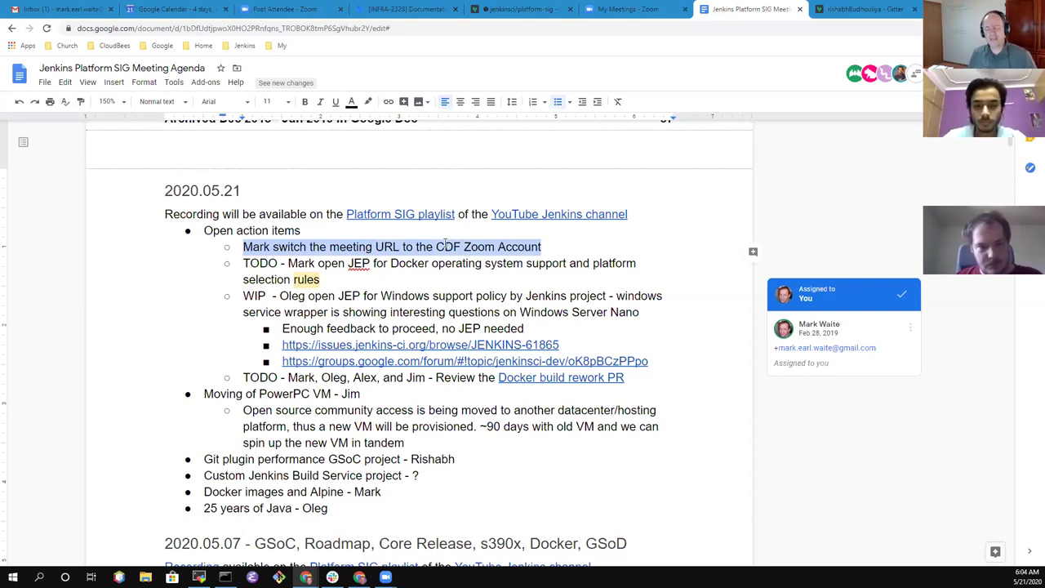
{"action": "key", "text": "Left"}
{"action": "key", "text": "End"}
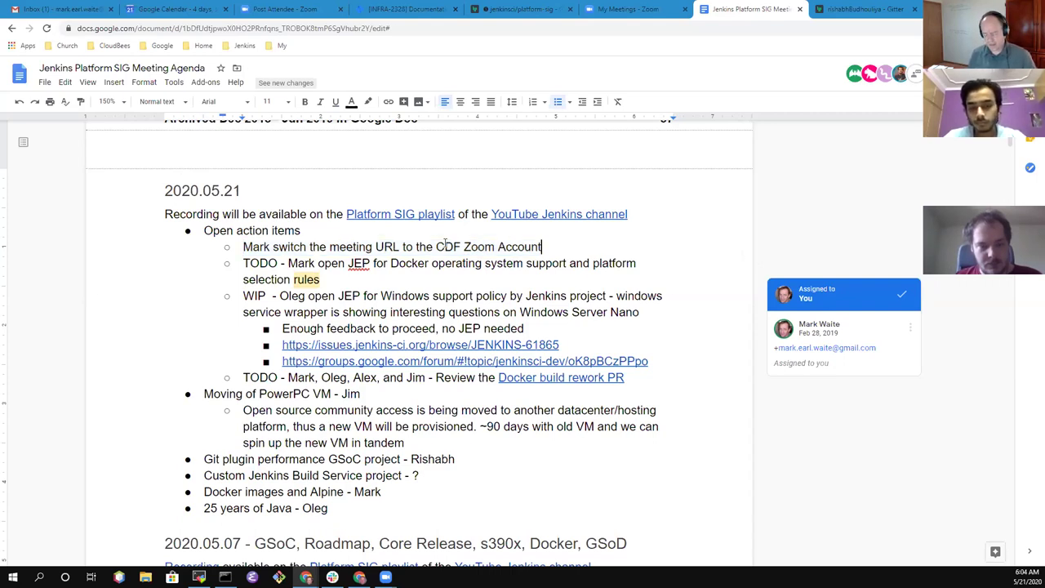
{"action": "type", "text": "- Mark "}
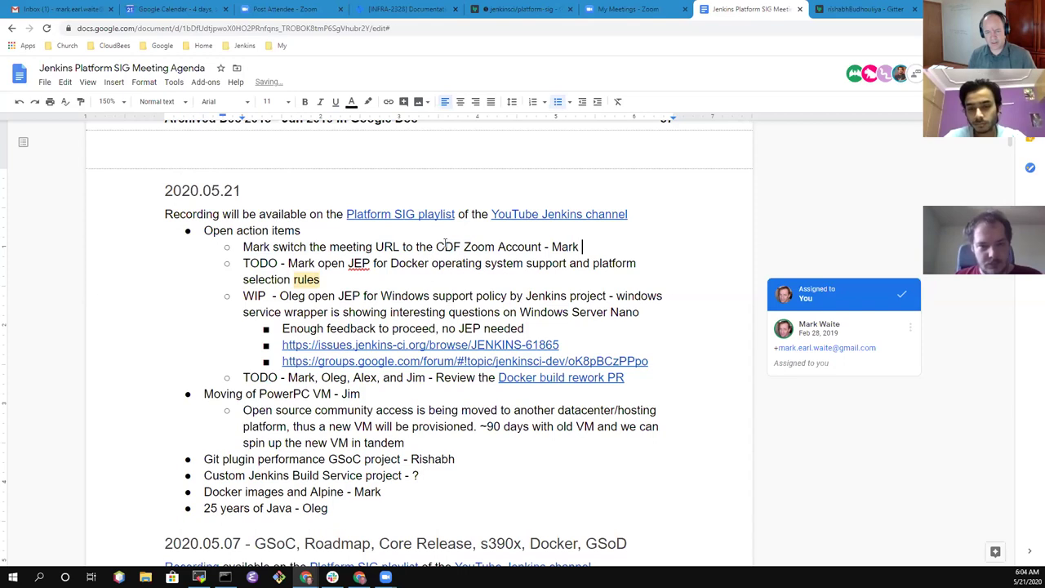
{"action": "type", "text": "connect again"}
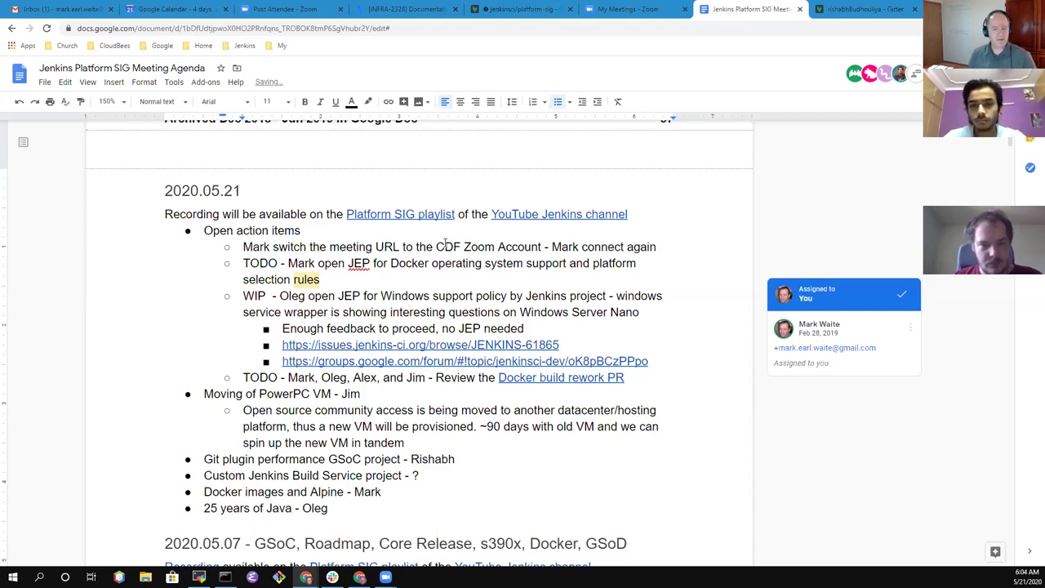
Select the Docker JEP TODO item and the Windows support policy text, then restore the window size
{"action": "key", "text": "Down"}
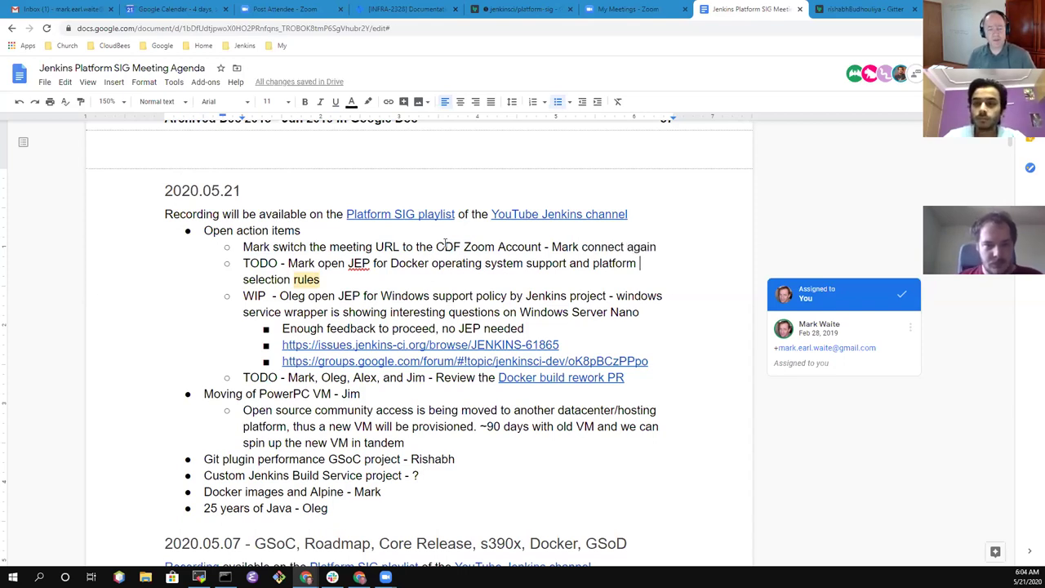
{"action": "key", "text": "Home"}
{"action": "key", "text": "shift+Down"}
{"action": "key", "text": "shift+End"}
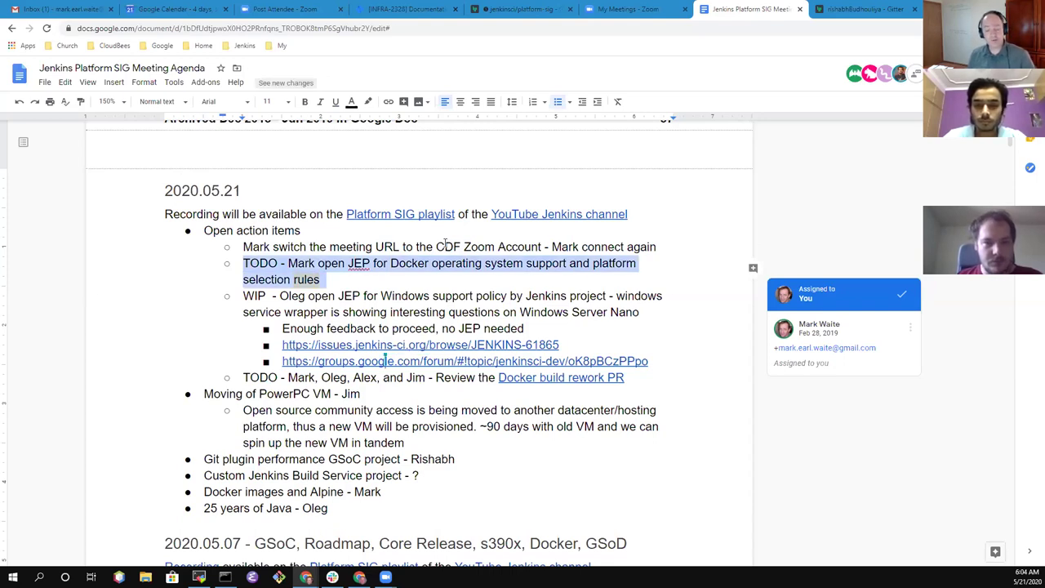
{"action": "key", "text": "Down"}
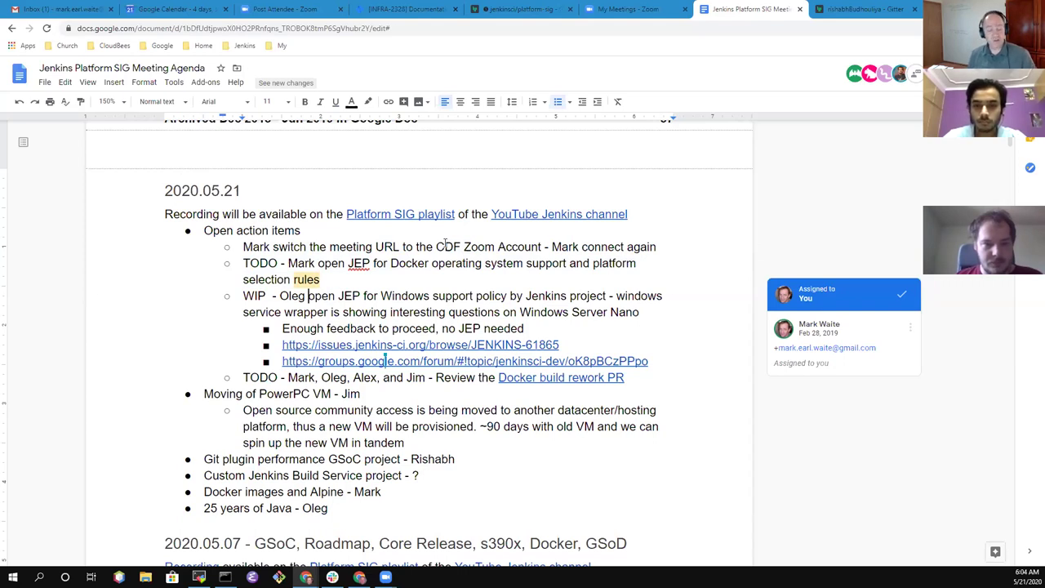
{"action": "key", "text": "ctrl+shift+Right"}
{"action": "key", "text": "ctrl+shift+Right"}
{"action": "key", "text": "ctrl+shift+Right"}
{"action": "key", "text": "ctrl+shift+Right"}
{"action": "key", "text": "ctrl+shift+Right"}
{"action": "key", "text": "ctrl+shift+Right"}
{"action": "key", "text": "ctrl+shift+Right"}
{"action": "key", "text": "ctrl+shift+Right"}
{"action": "key", "text": "ctrl+shift+Right"}
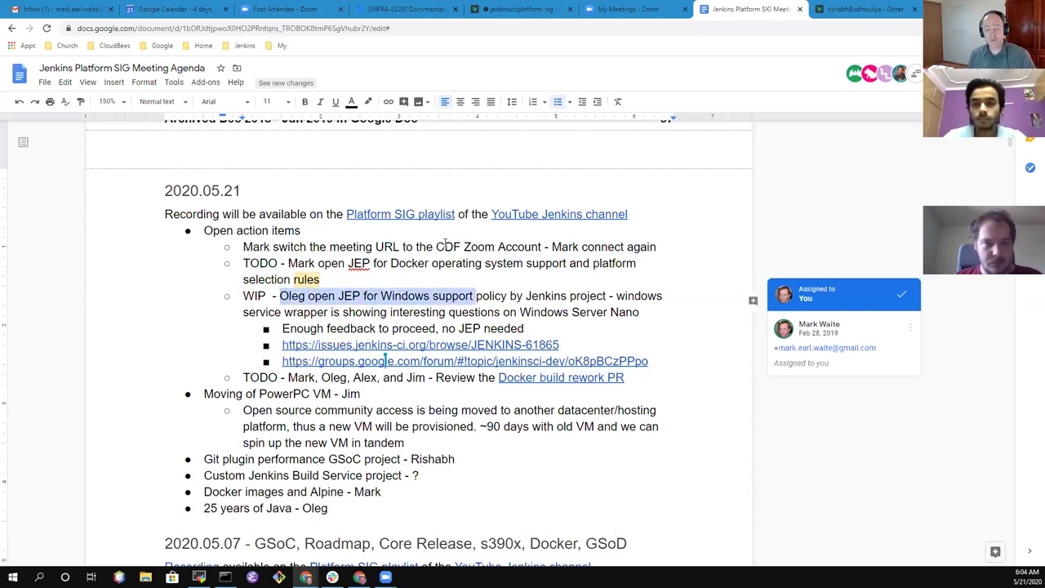
{"action": "key", "text": "ctrl+shift+Right"}
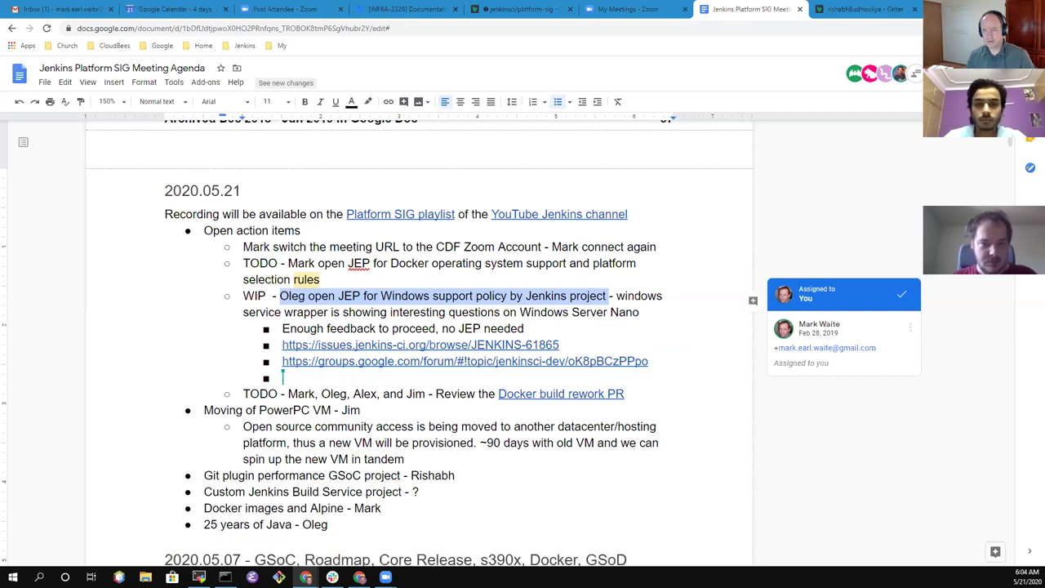
{"action": "key", "text": "super+Down"}
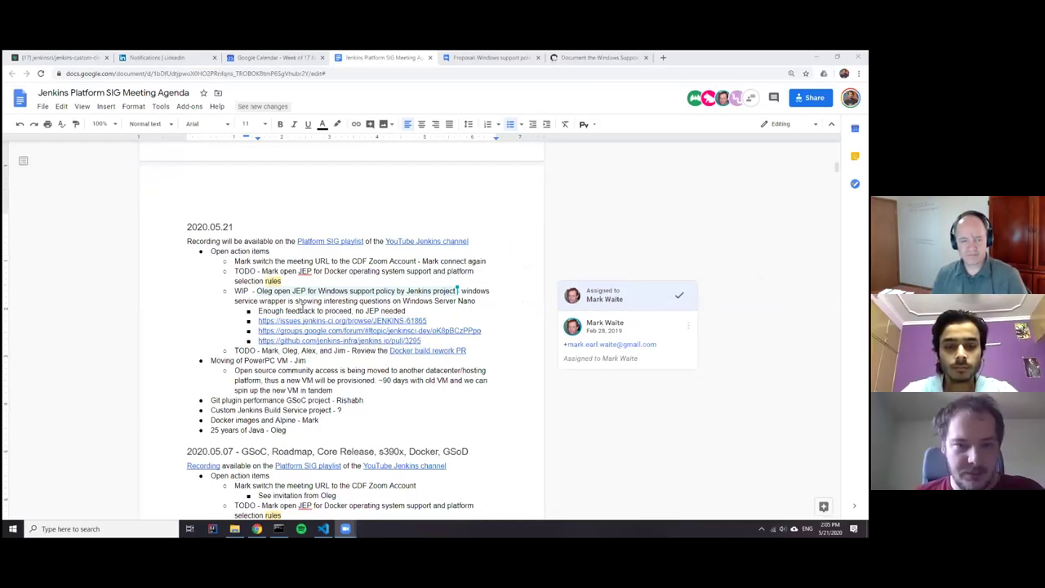
Open the agenda's groups.google.com Windows support discussion link in a new tab
{"action": "left_click", "coordinate": [298, 301]}
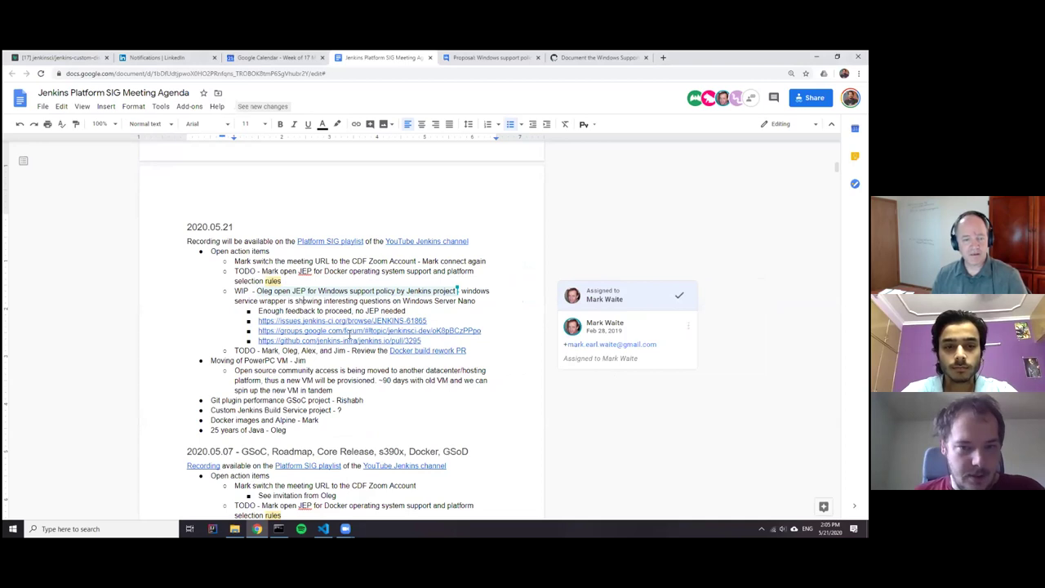
{"action": "left_click", "coordinate": [346, 330]}
{"action": "left_click", "coordinate": [342, 350]}
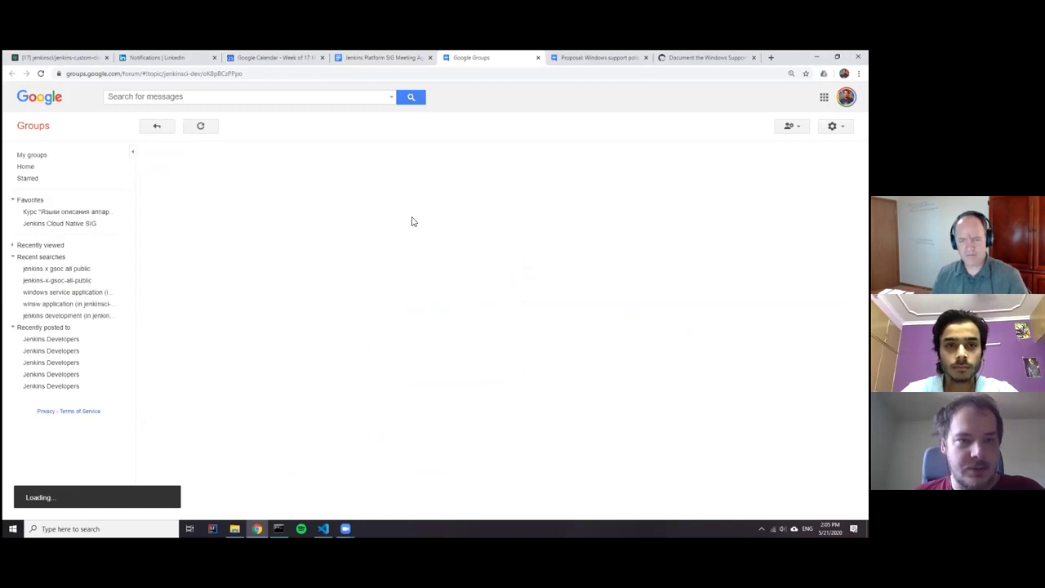
Expand the Windows support policy proposal, read its replies, and switch to the PR #3295 tab
{"action": "left_click", "coordinate": [307, 189]}
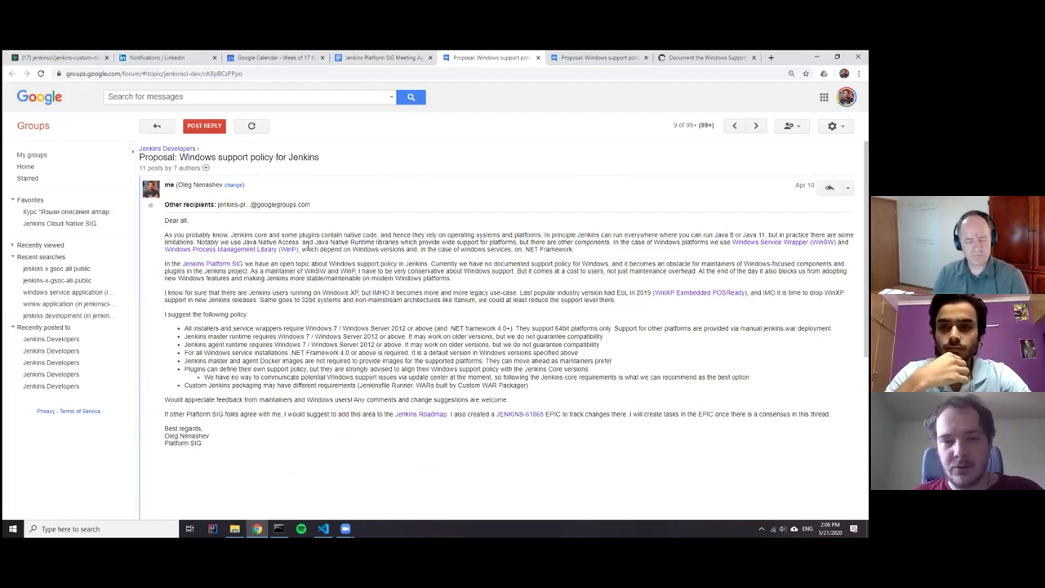
{"action": "scroll", "coordinate": [420, 224], "scroll_direction": "down", "scroll_amount": 4}
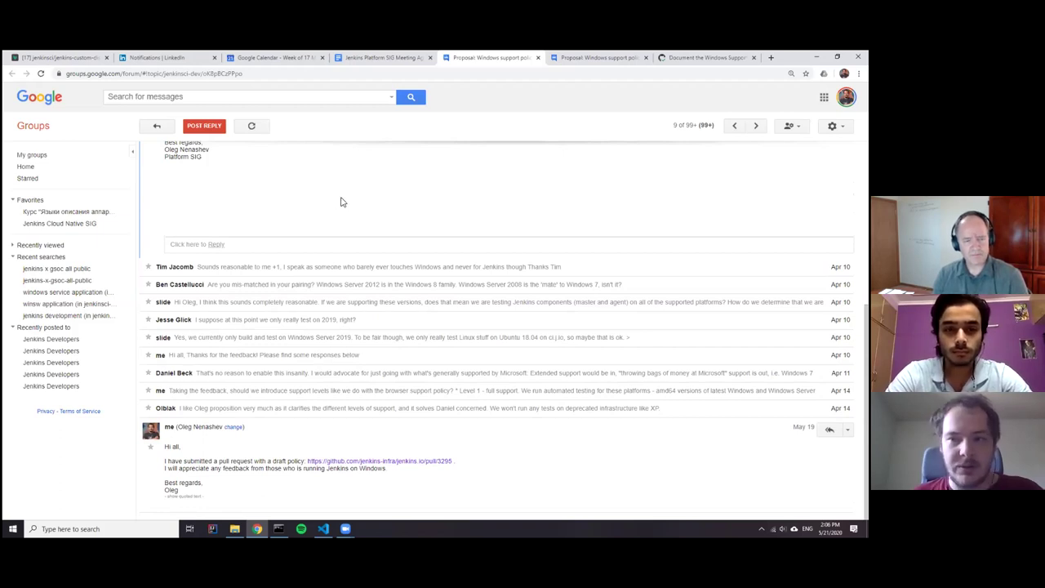
{"action": "left_click_drag", "start_coordinate": [688, 60], "coordinate": [581, 61]}
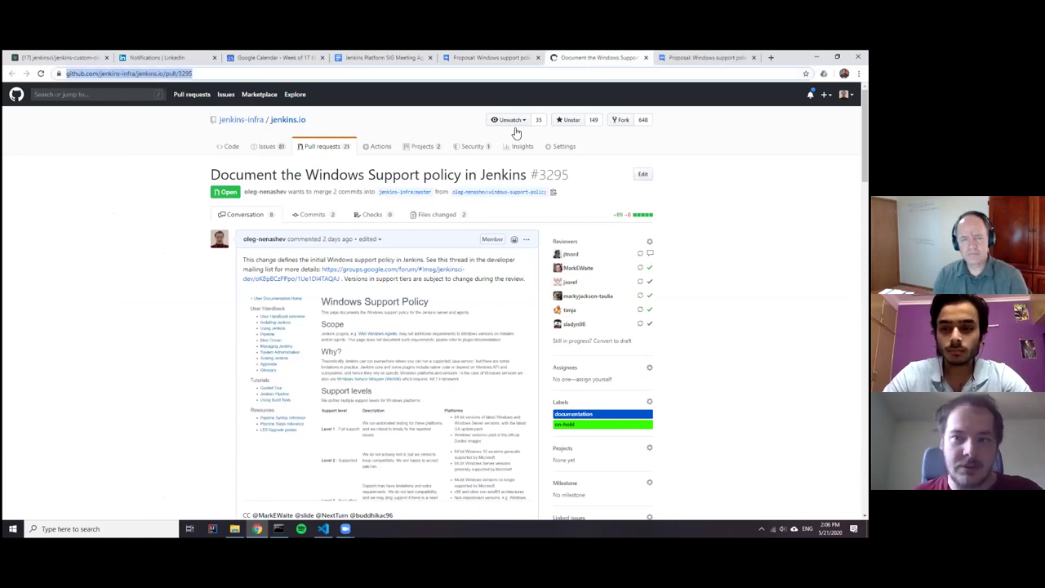
Review the windows.adoc diff under Files changed, then return to the Groups proposal thread
{"action": "left_click", "coordinate": [452, 216]}
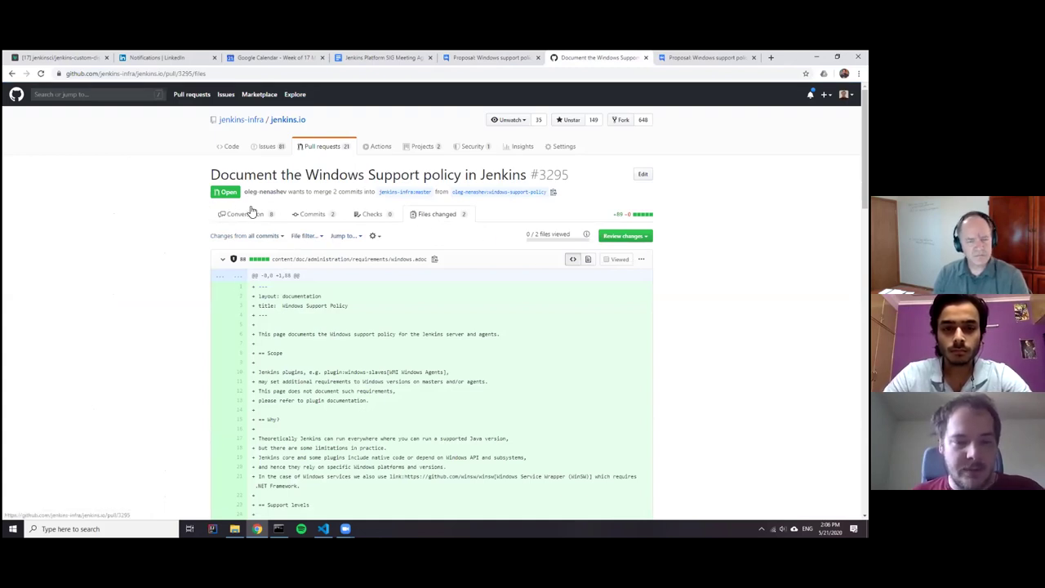
{"action": "scroll", "coordinate": [247, 210], "scroll_direction": "down", "scroll_amount": 3}
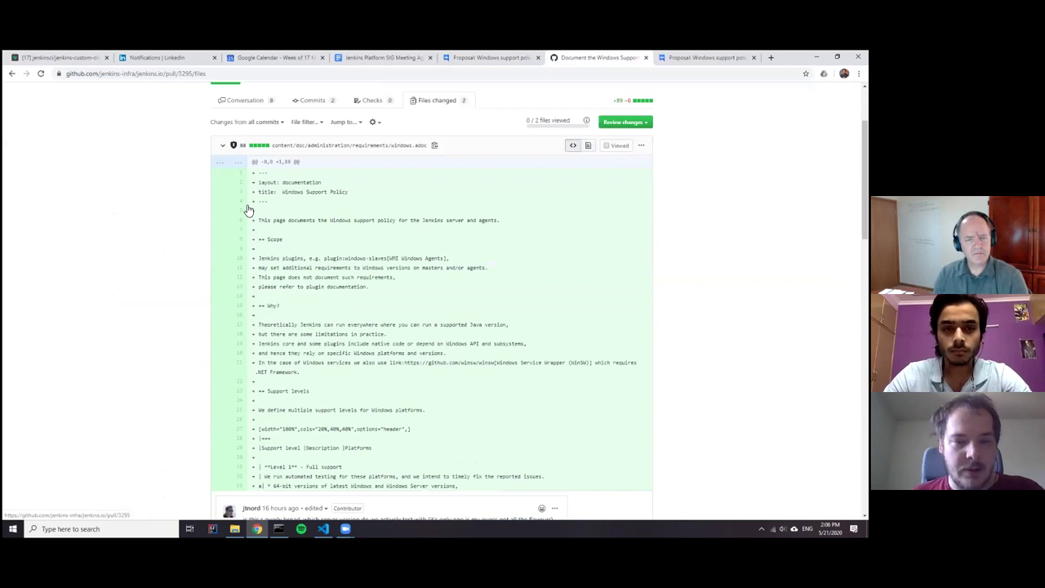
{"action": "left_click", "coordinate": [471, 65]}
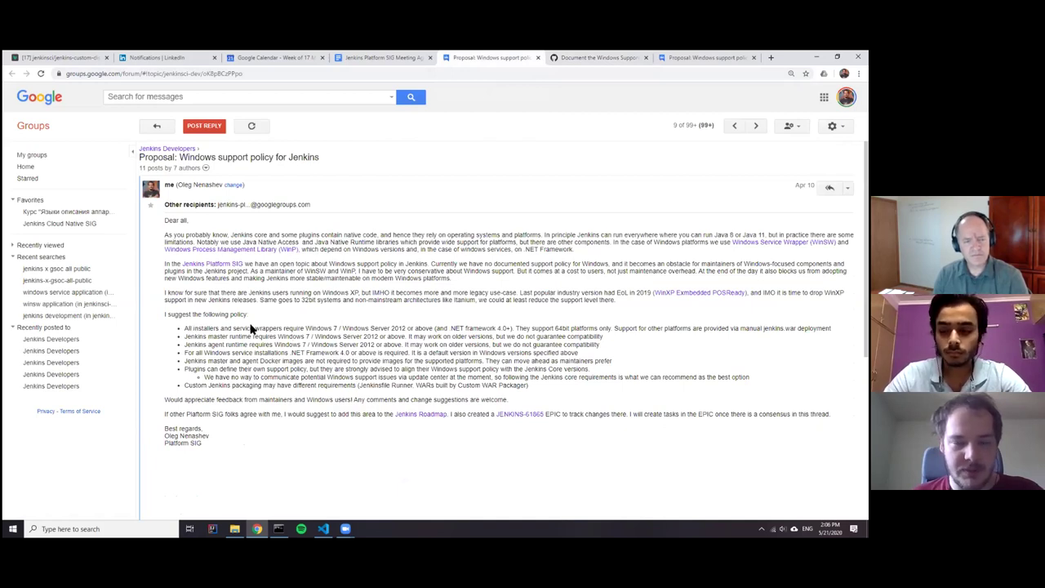
Scroll the Windows support thread down to its latest May 19 reply, then start a new tab
{"action": "scroll", "coordinate": [274, 301], "scroll_direction": "down", "scroll_amount": 3}
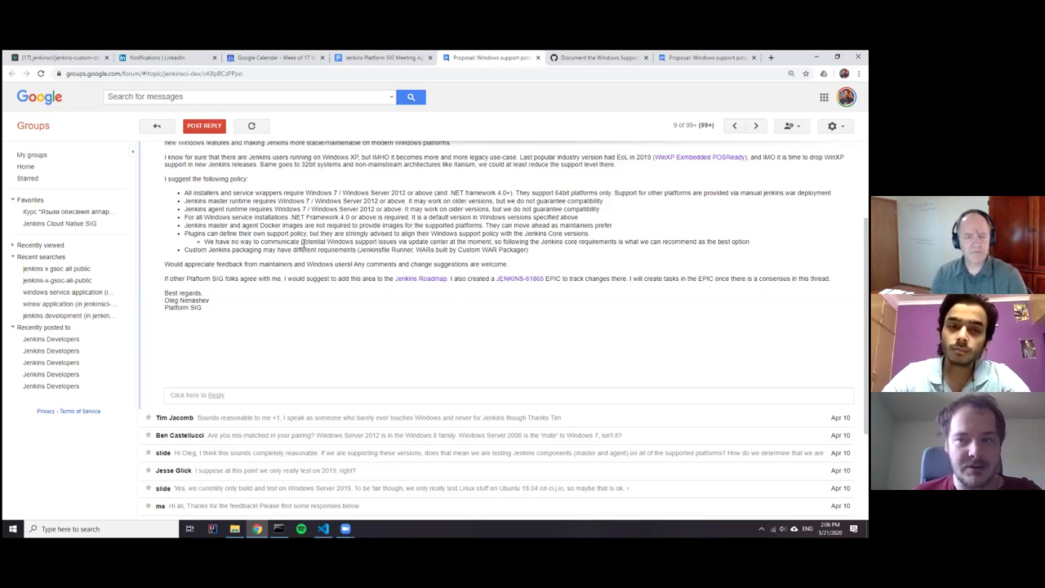
{"action": "scroll", "coordinate": [324, 303], "scroll_direction": "down", "scroll_amount": 2}
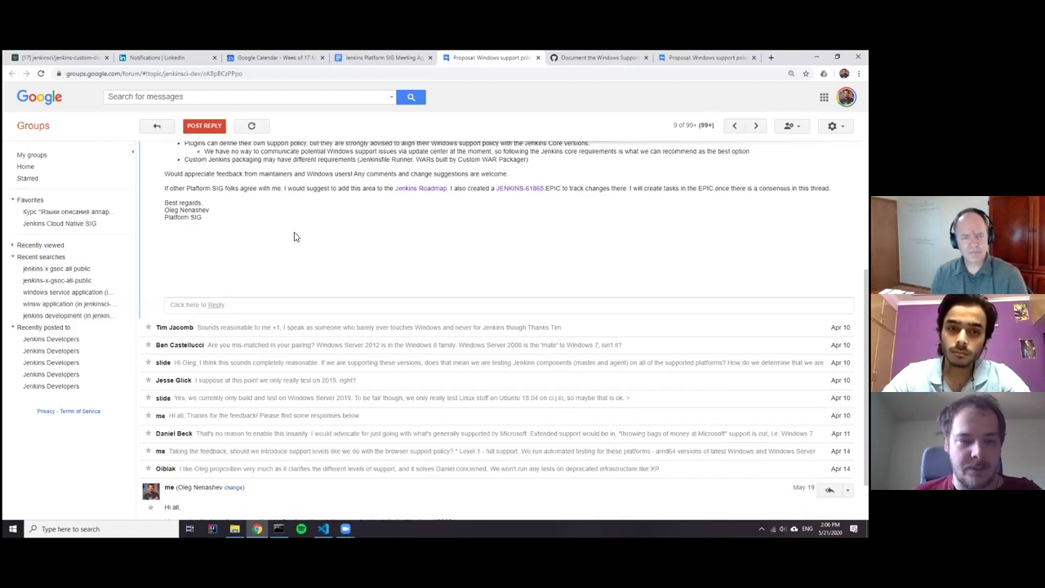
{"action": "scroll", "coordinate": [245, 278], "scroll_direction": "down", "scroll_amount": 1}
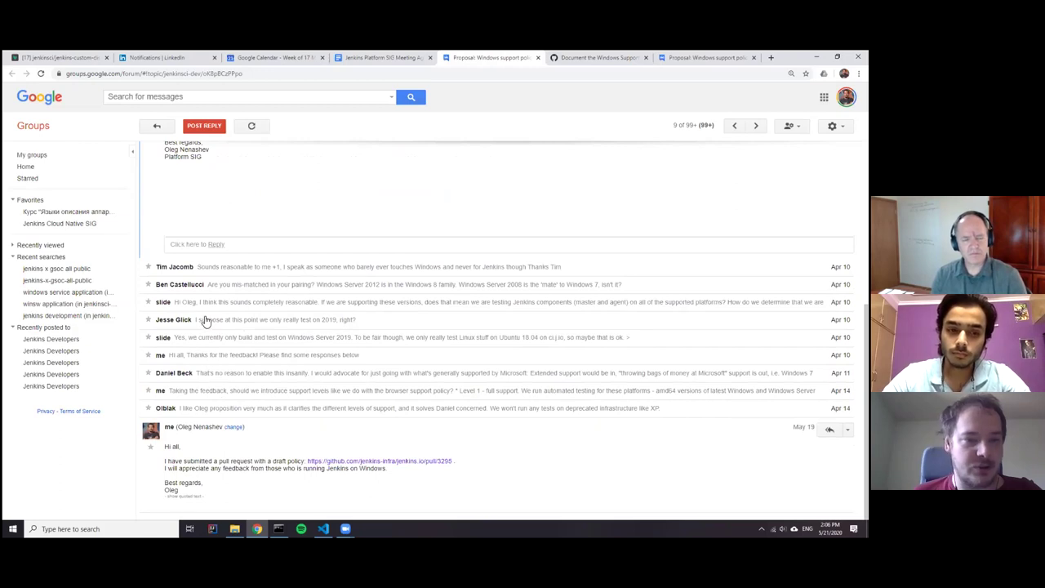
{"action": "key", "text": "ctrl+t"}
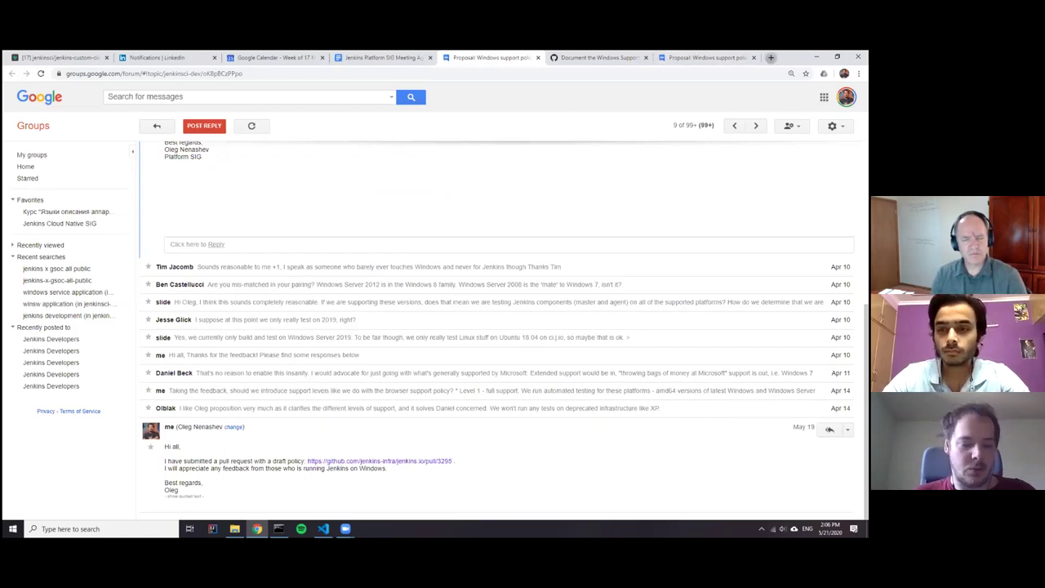
Go to the jenkins.io Browser compatibility page via the 'web-b' suggestion and view its matrix
{"action": "type", "text": "web"}
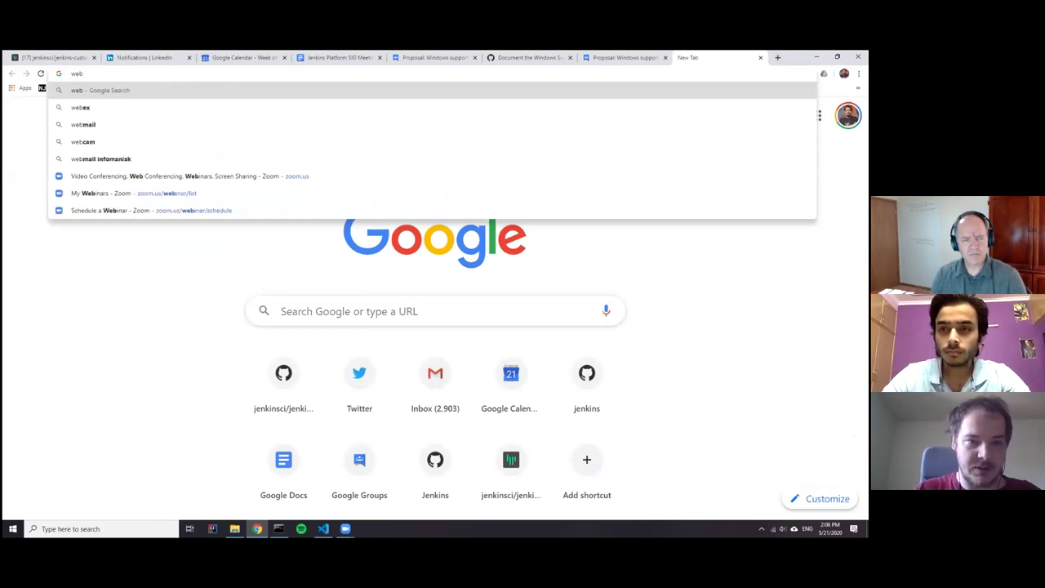
{"action": "type", "text": "-b"}
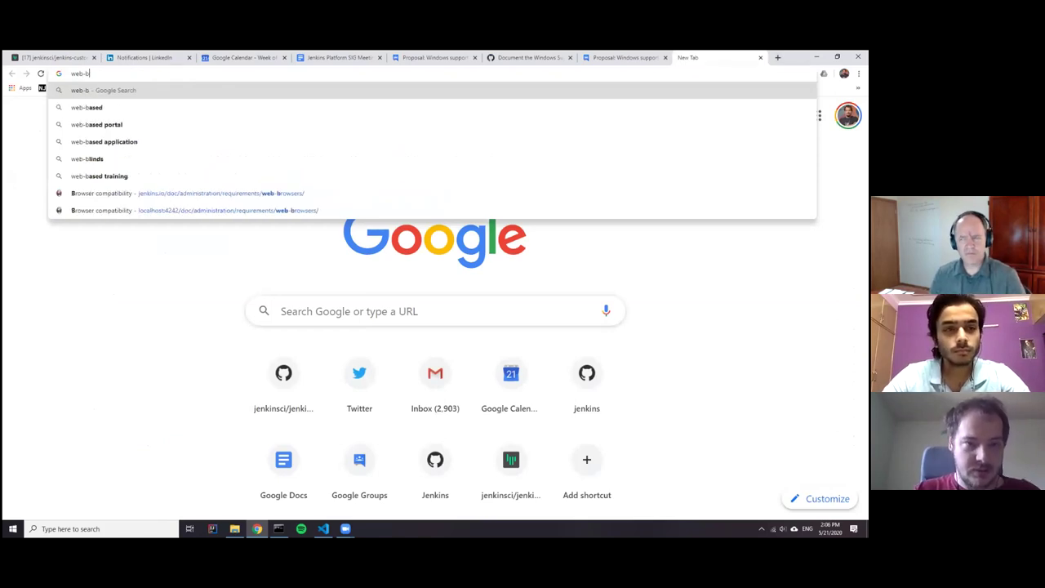
{"action": "key", "text": "Down"}
{"action": "key", "text": "Down"}
{"action": "key", "text": "Down"}
{"action": "key", "text": "Down"}
{"action": "key", "text": "Down"}
{"action": "key", "text": "Down"}
{"action": "key", "text": "Return"}
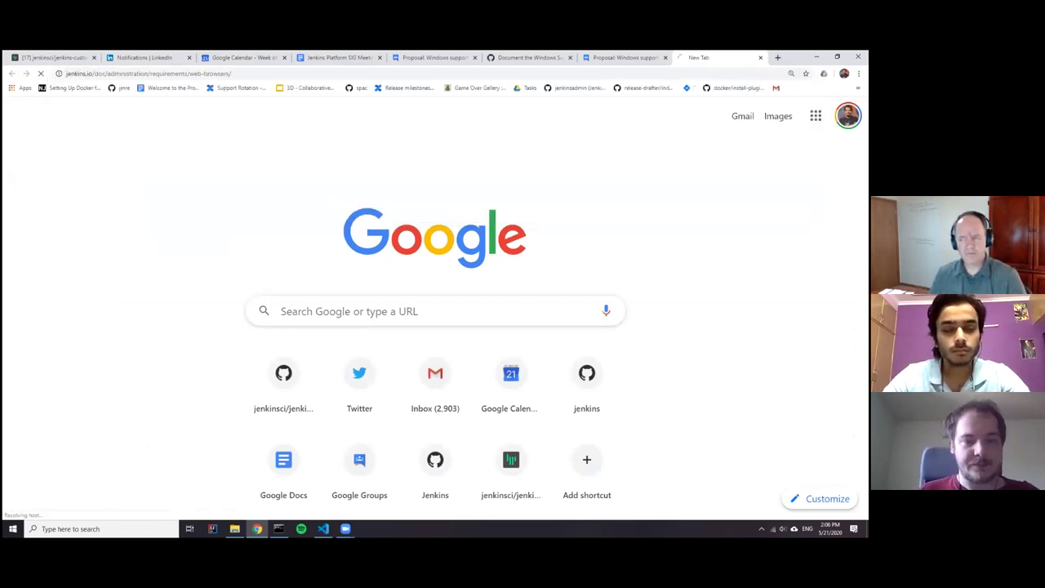
{"action": "scroll", "coordinate": [425, 249], "scroll_direction": "down", "scroll_amount": 2}
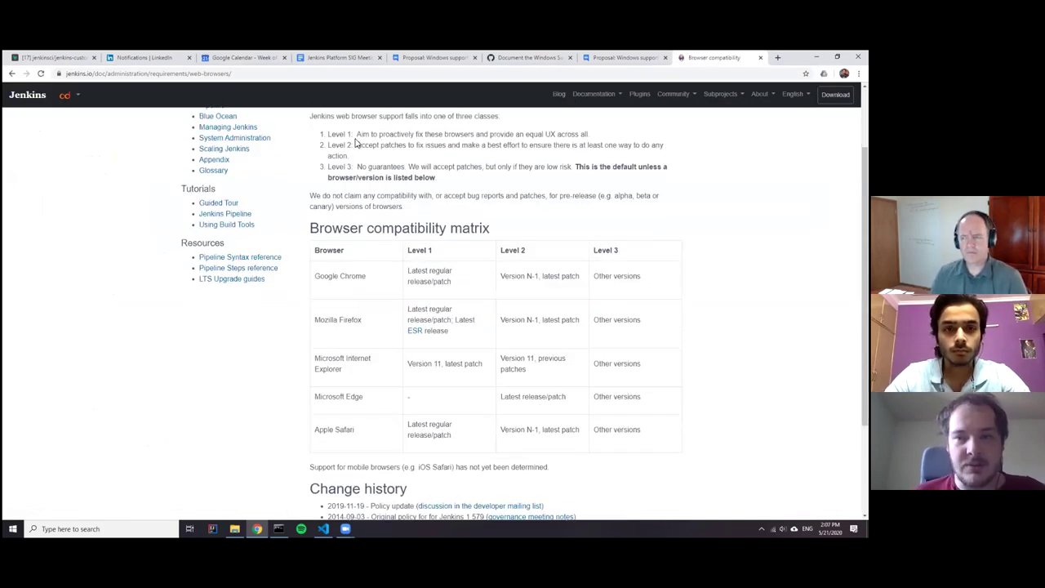
{"action": "scroll", "coordinate": [389, 162], "scroll_direction": "down", "scroll_amount": 2}
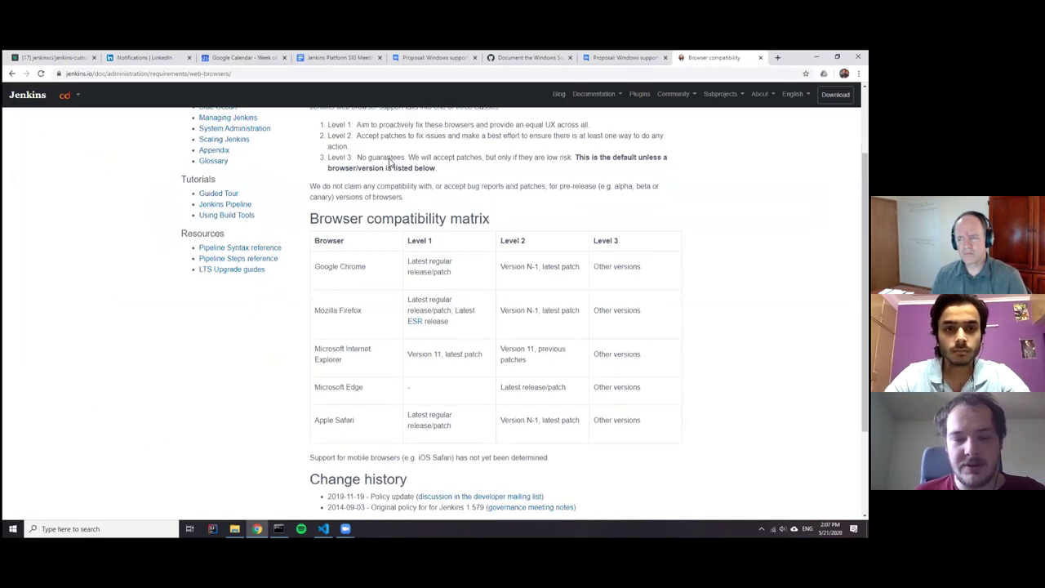
{"action": "scroll", "coordinate": [638, 351], "scroll_direction": "up", "scroll_amount": 1}
{"action": "scroll", "coordinate": [638, 351], "scroll_direction": "up", "scroll_amount": 1}
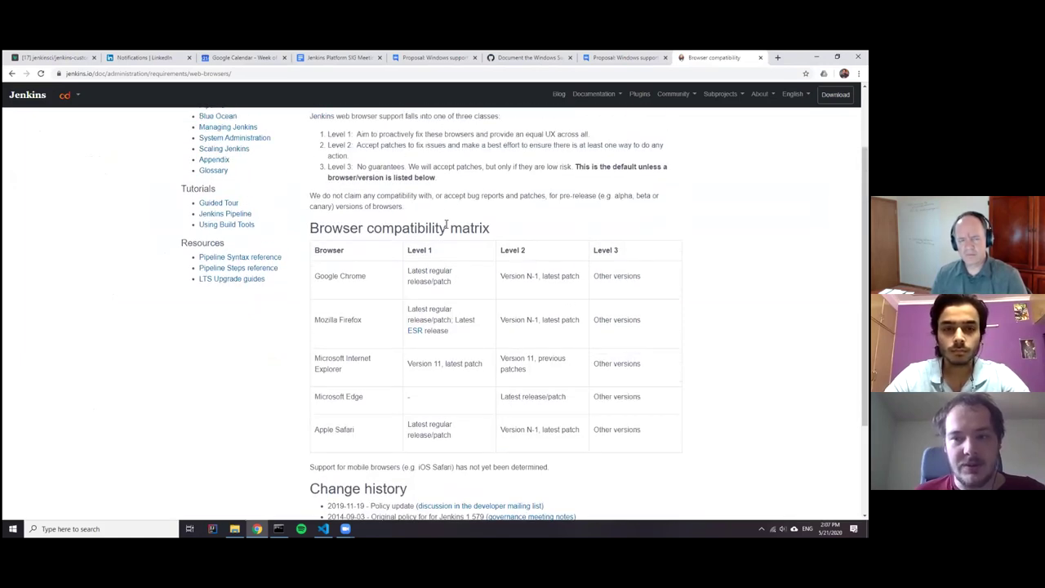
View the full rendered windows.adoc from PR #3295 and scroll to its Level 1–3 support table
{"action": "left_click", "coordinate": [529, 58]}
{"action": "scroll", "coordinate": [502, 190], "scroll_direction": "up", "scroll_amount": 2}
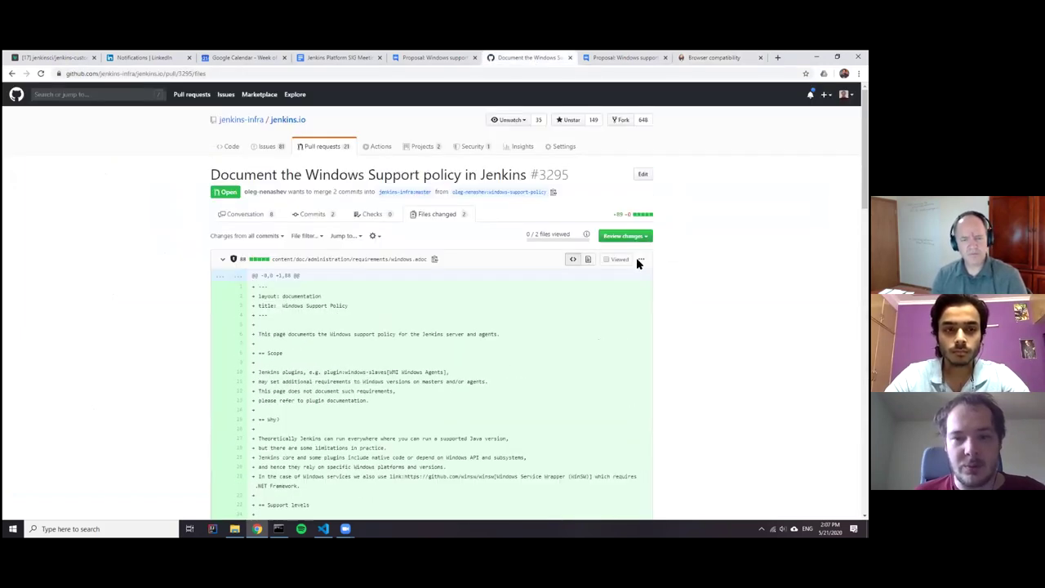
{"action": "left_click", "coordinate": [641, 259]}
{"action": "left_click", "coordinate": [593, 297]}
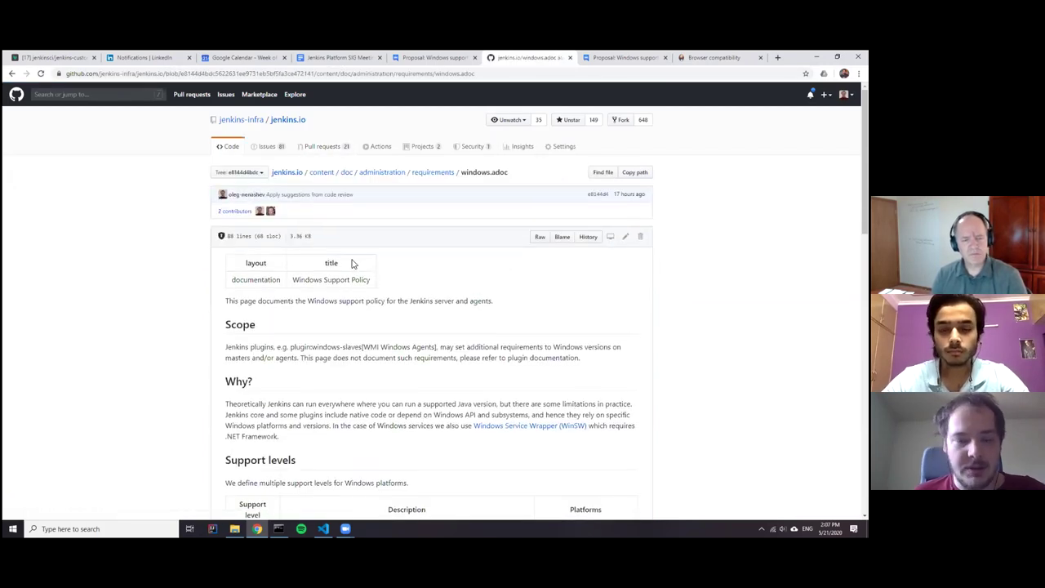
{"action": "scroll", "coordinate": [347, 261], "scroll_direction": "down", "scroll_amount": 3}
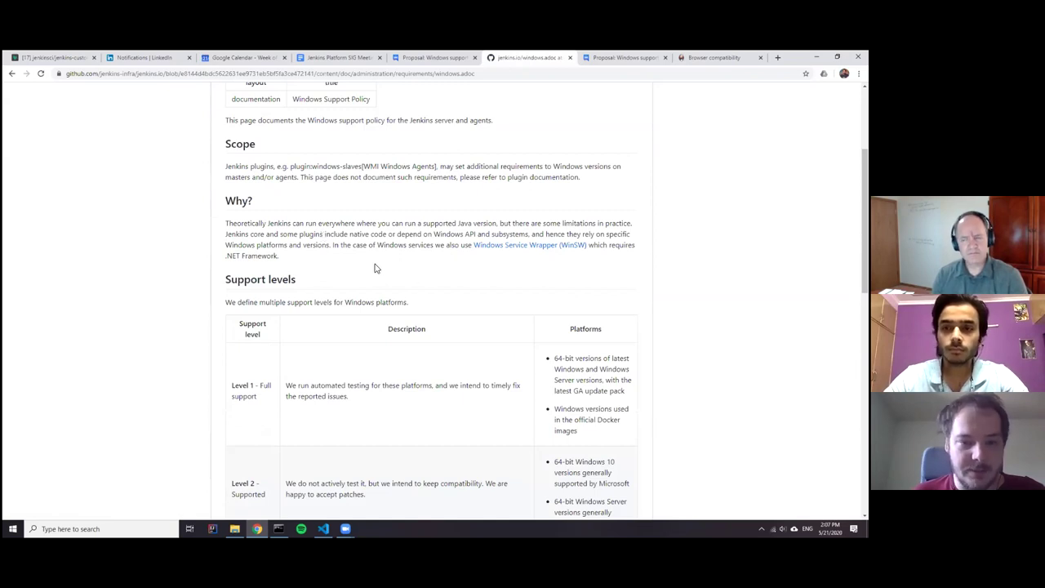
{"action": "scroll", "coordinate": [365, 262], "scroll_direction": "down", "scroll_amount": 3}
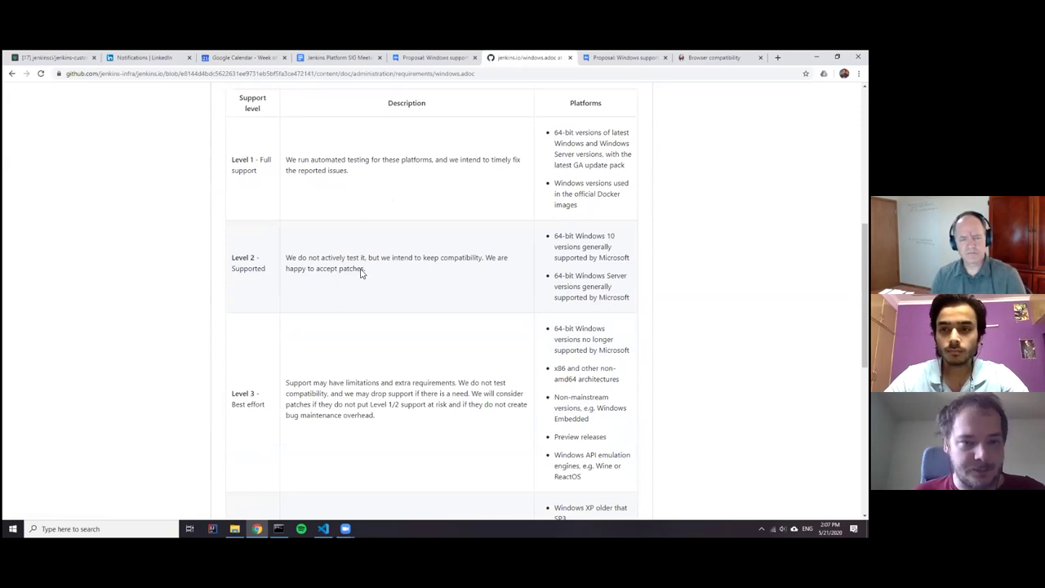
{"action": "scroll", "coordinate": [357, 275], "scroll_direction": "up", "scroll_amount": 2}
{"action": "scroll", "coordinate": [294, 270], "scroll_direction": "down", "scroll_amount": 3}
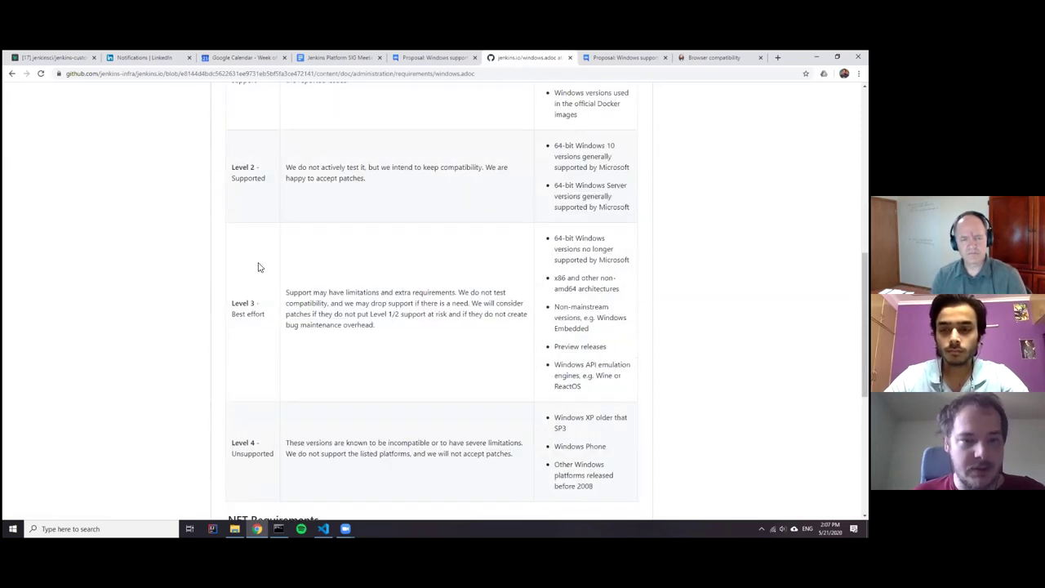
{"action": "scroll", "coordinate": [261, 274], "scroll_direction": "up", "scroll_amount": 2}
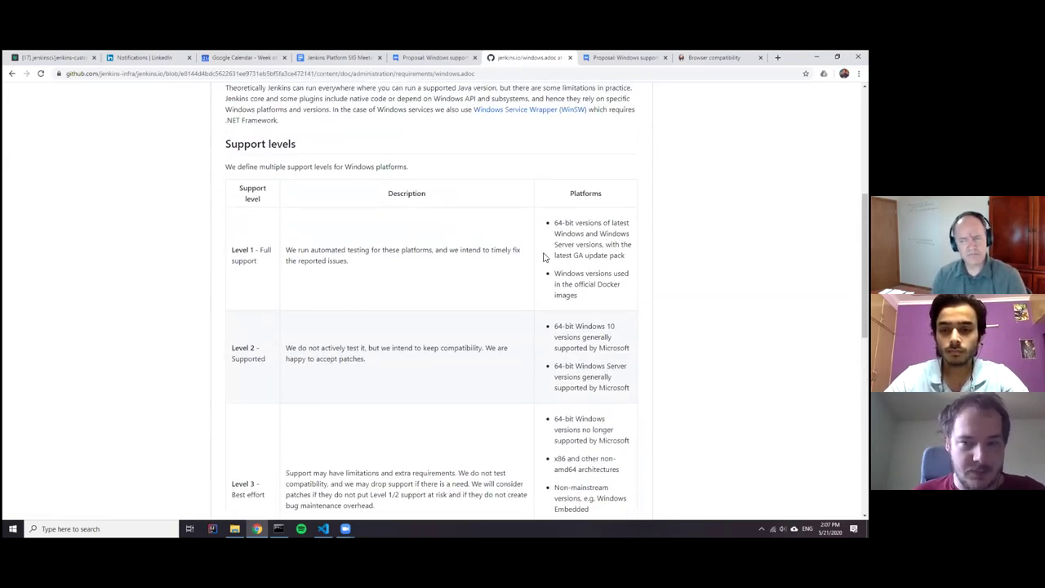
{"action": "left_click_drag", "start_coordinate": [629, 261], "coordinate": [558, 226]}
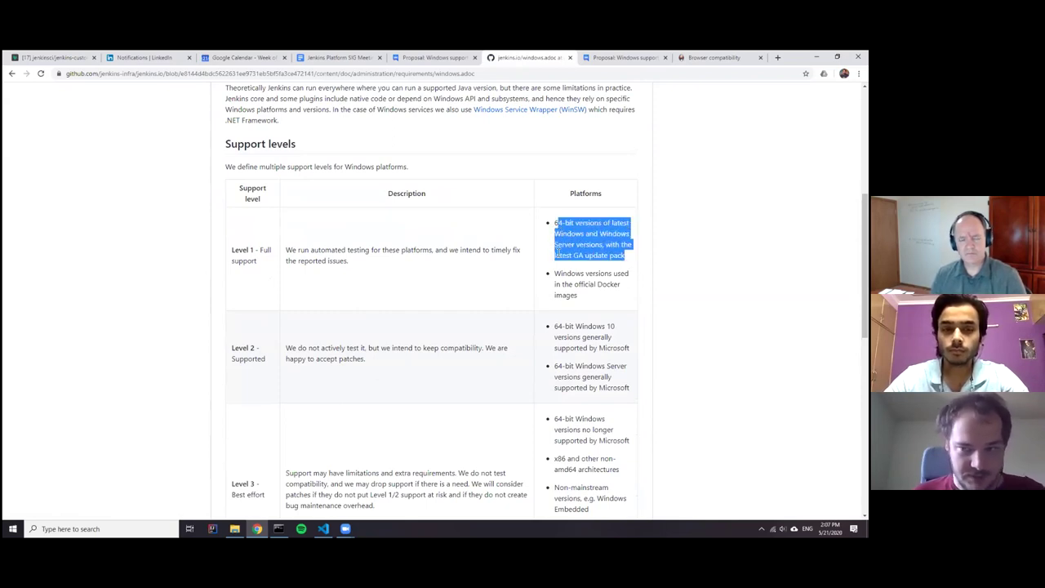
{"action": "left_click", "coordinate": [598, 244]}
{"action": "left_click_drag", "start_coordinate": [590, 300], "coordinate": [560, 273]}
{"action": "scroll", "coordinate": [372, 277], "scroll_direction": "down", "scroll_amount": 2}
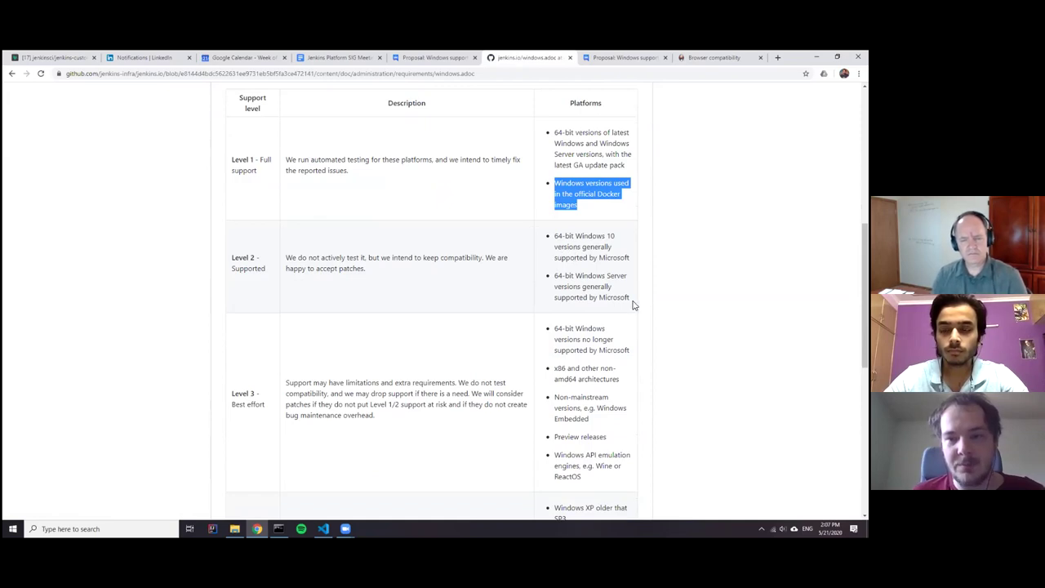
{"action": "left_click_drag", "start_coordinate": [631, 305], "coordinate": [588, 262]}
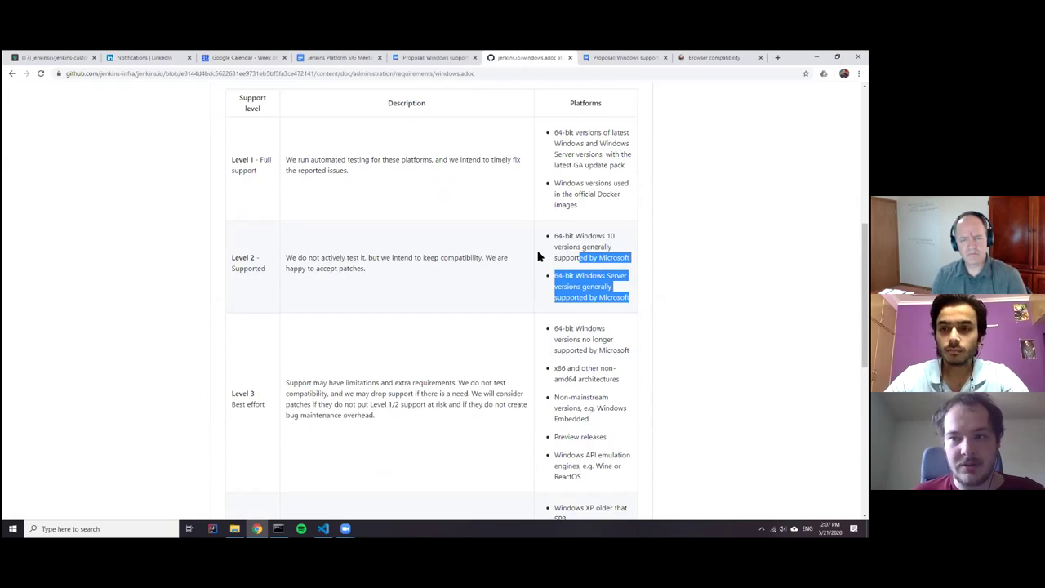
{"action": "left_click", "coordinate": [476, 256]}
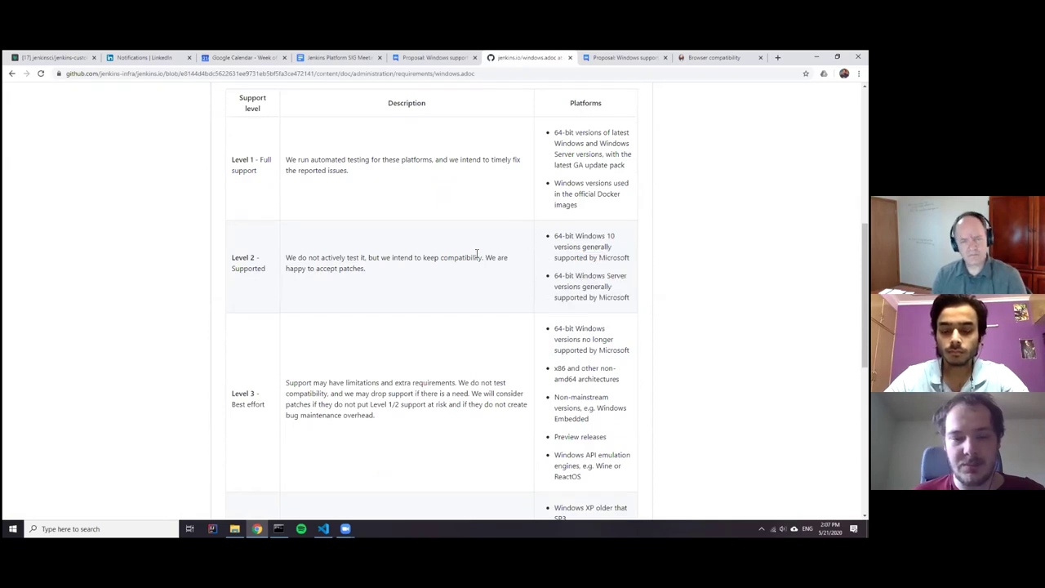
{"action": "scroll", "coordinate": [303, 367], "scroll_direction": "down", "scroll_amount": 2}
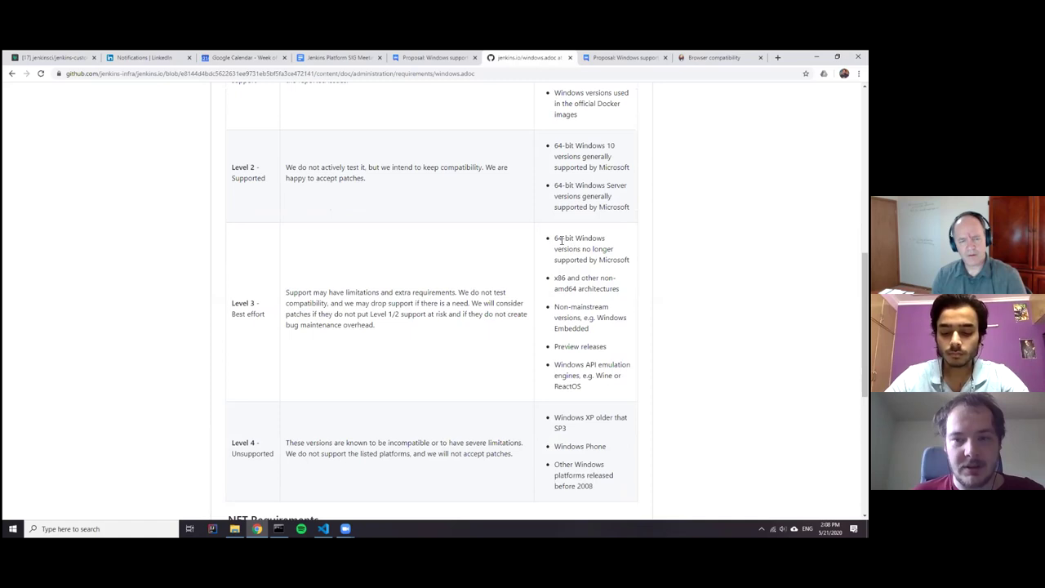
{"action": "left_click_drag", "start_coordinate": [558, 238], "coordinate": [609, 272]}
{"action": "left_click", "coordinate": [569, 278]}
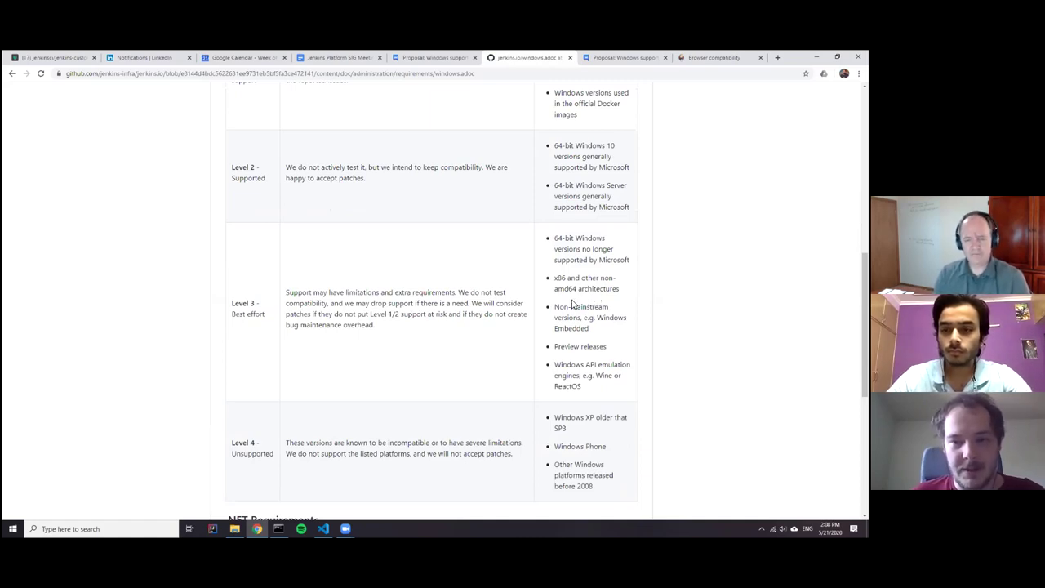
{"action": "scroll", "coordinate": [589, 311], "scroll_direction": "down", "scroll_amount": 1}
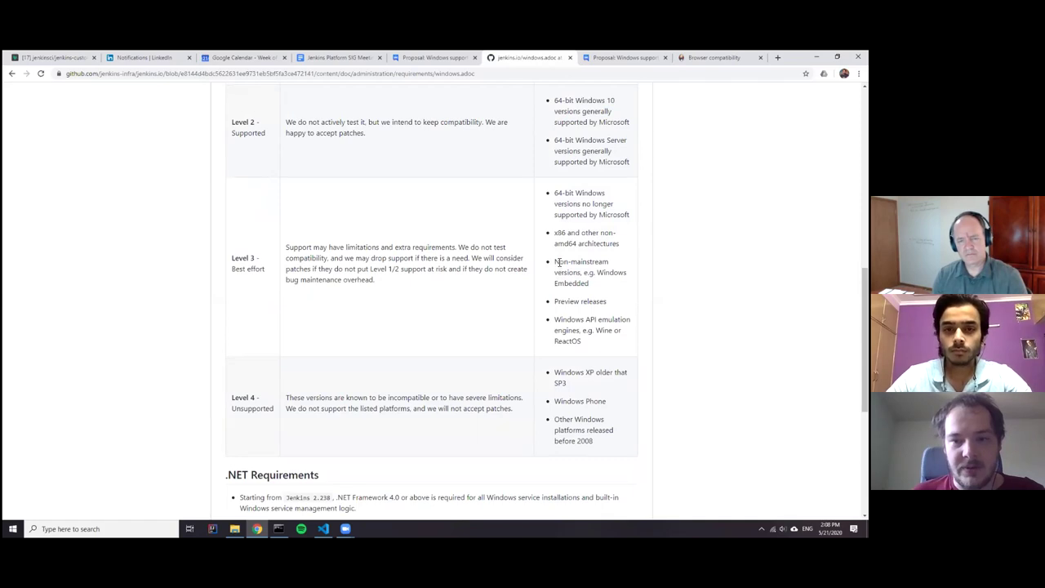
{"action": "left_click_drag", "start_coordinate": [557, 261], "coordinate": [597, 279]}
{"action": "left_click", "coordinate": [597, 279]}
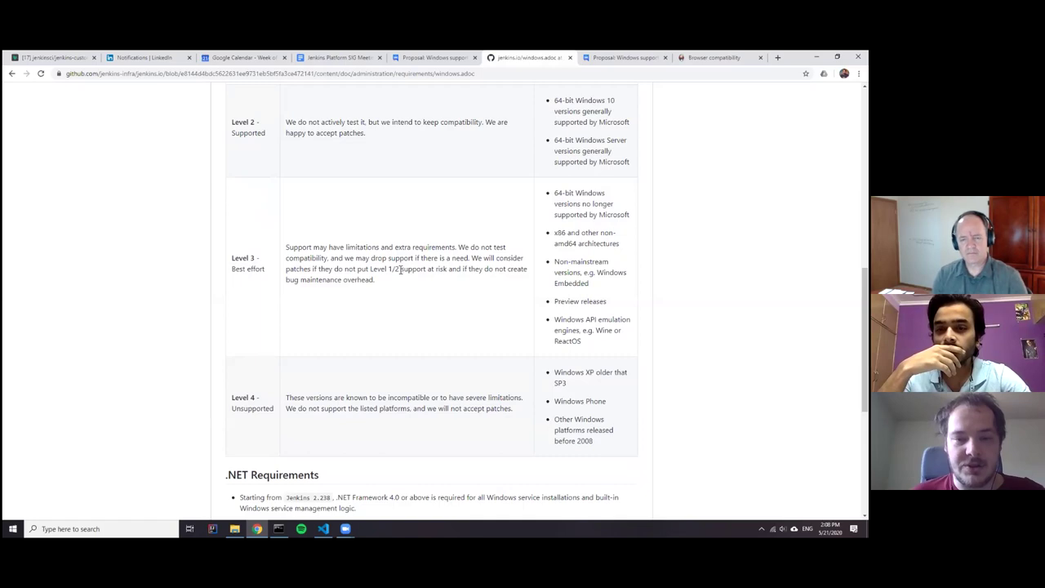
{"action": "scroll", "coordinate": [403, 306], "scroll_direction": "up", "scroll_amount": 3}
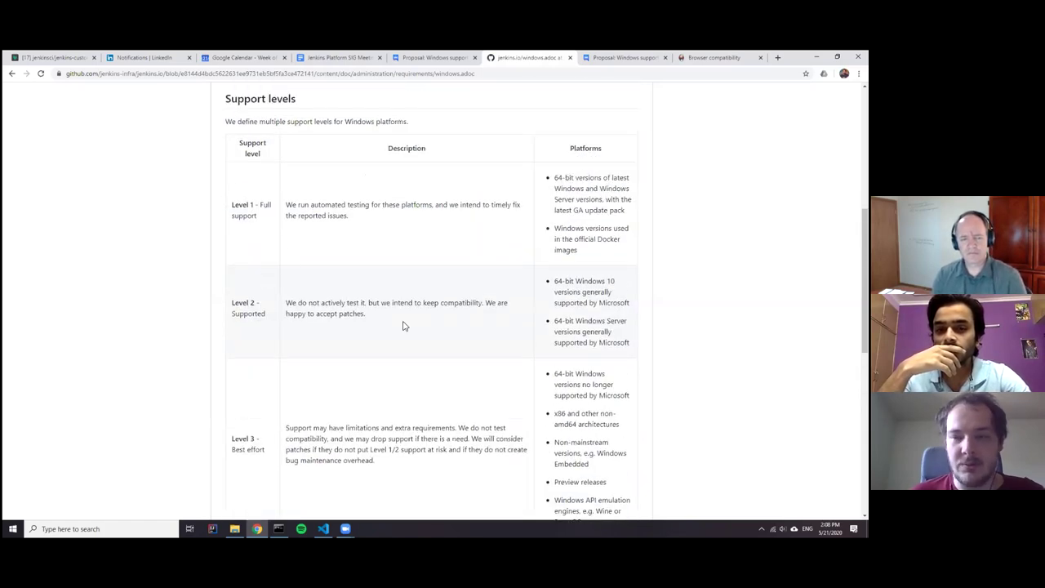
{"action": "scroll", "coordinate": [425, 329], "scroll_direction": "down", "scroll_amount": 2}
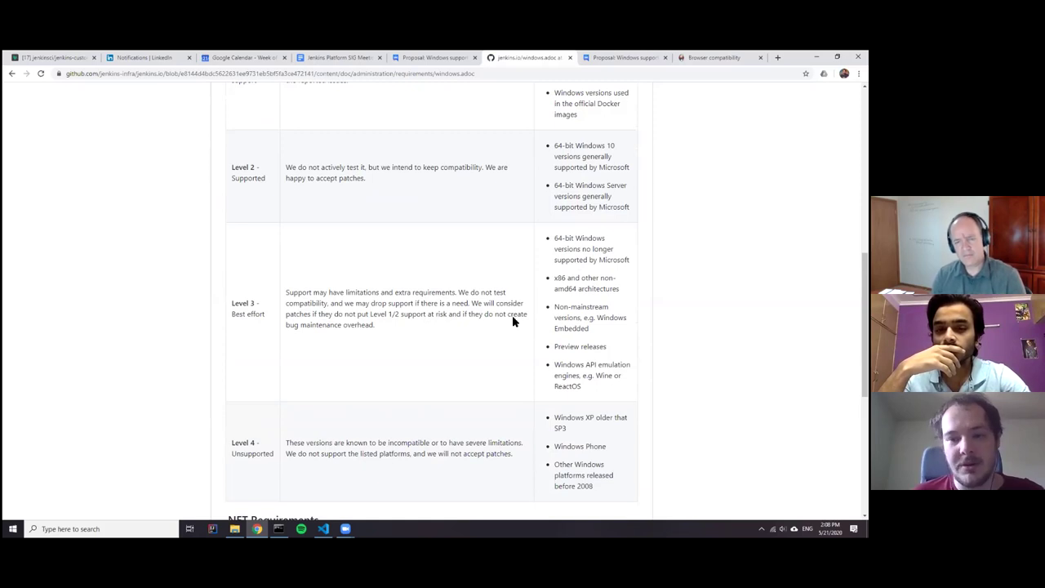
{"action": "scroll", "coordinate": [539, 314], "scroll_direction": "down", "scroll_amount": 1}
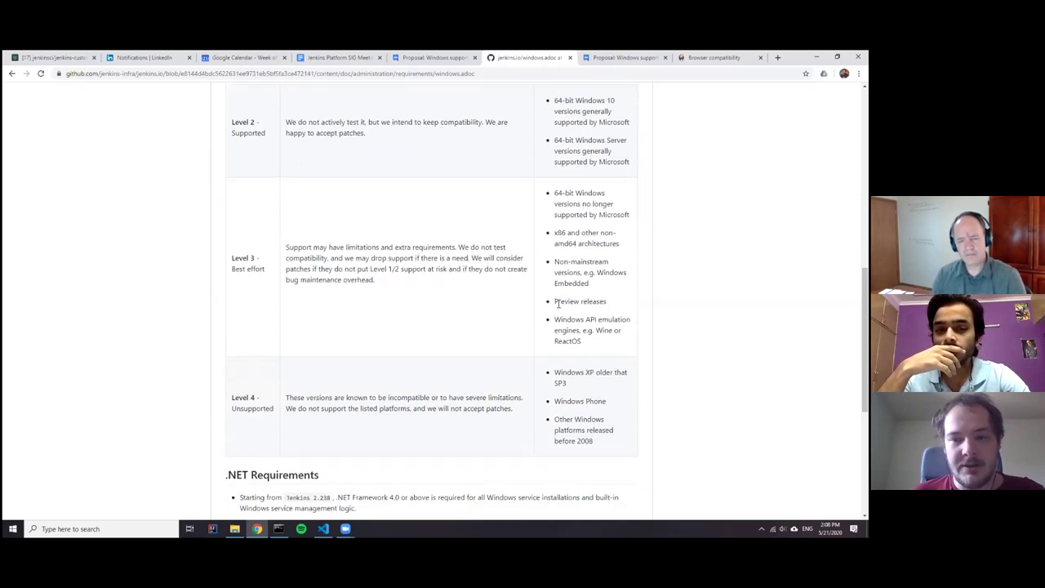
{"action": "left_click_drag", "start_coordinate": [560, 303], "coordinate": [555, 191]}
{"action": "triple_click", "coordinate": [626, 307]}
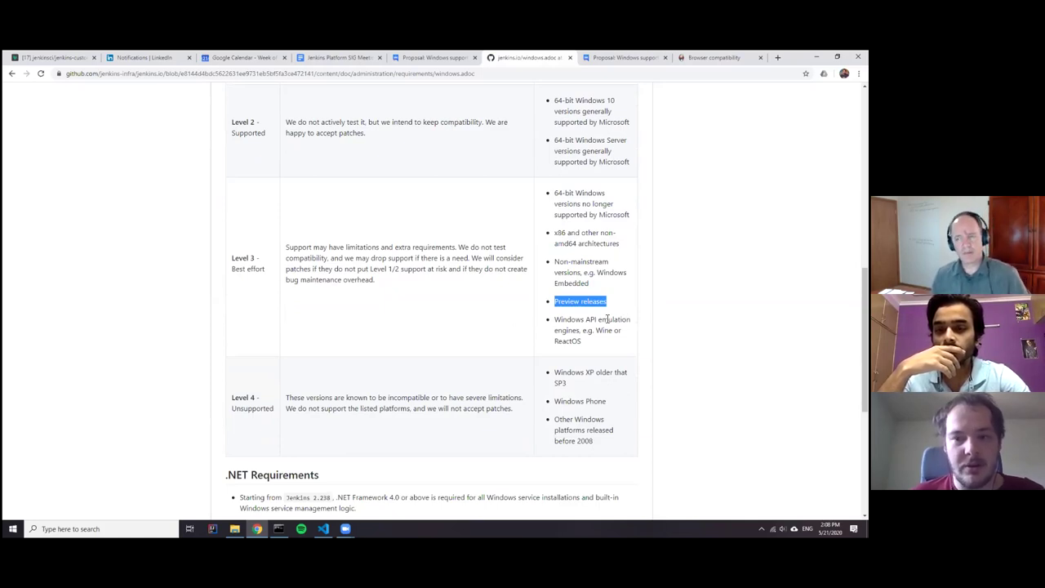
{"action": "left_click", "coordinate": [580, 328]}
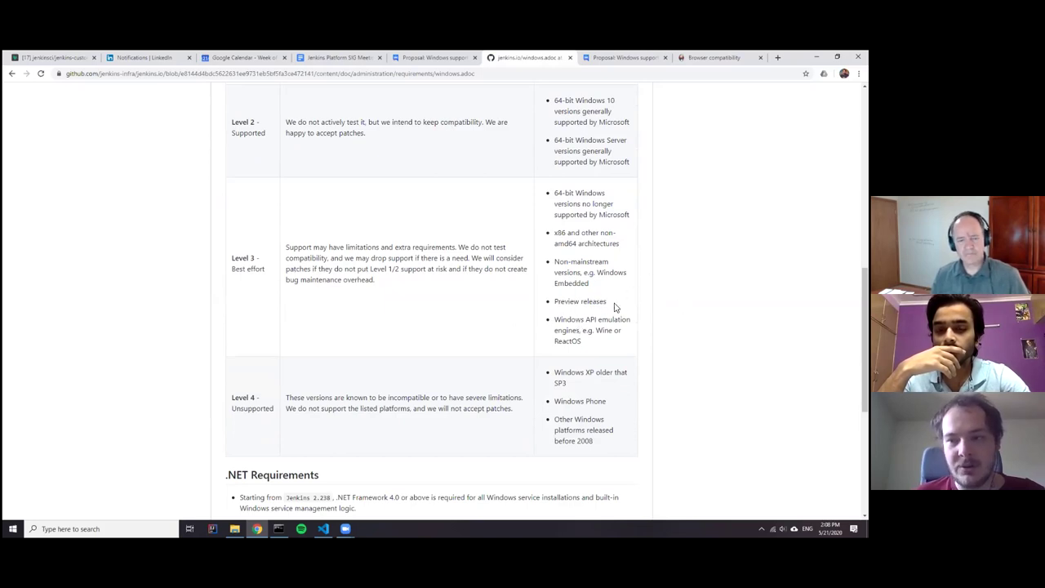
{"action": "scroll", "coordinate": [490, 304], "scroll_direction": "down", "scroll_amount": 3}
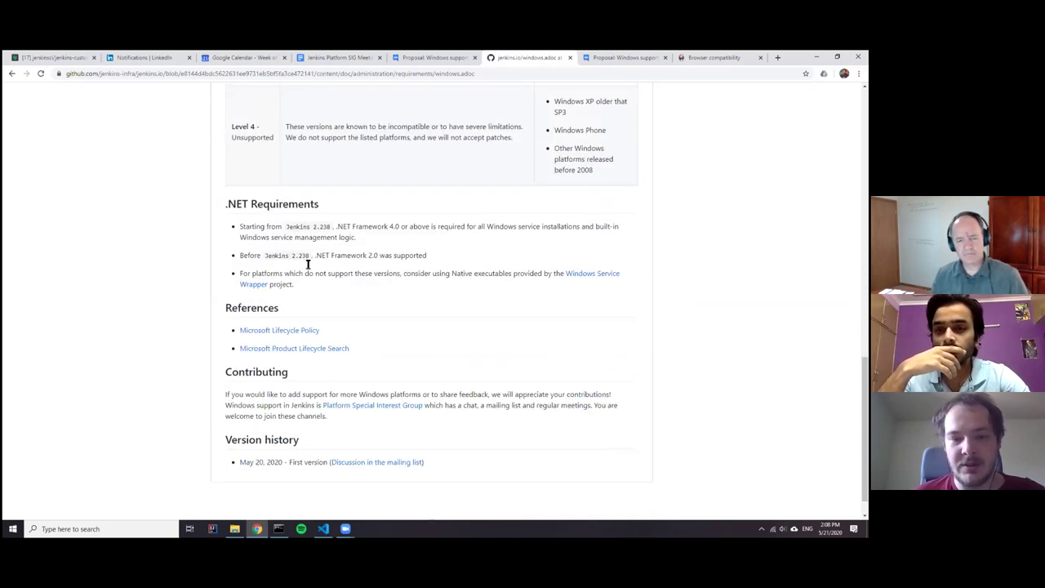
{"action": "scroll", "coordinate": [339, 334], "scroll_direction": "up", "scroll_amount": 3}
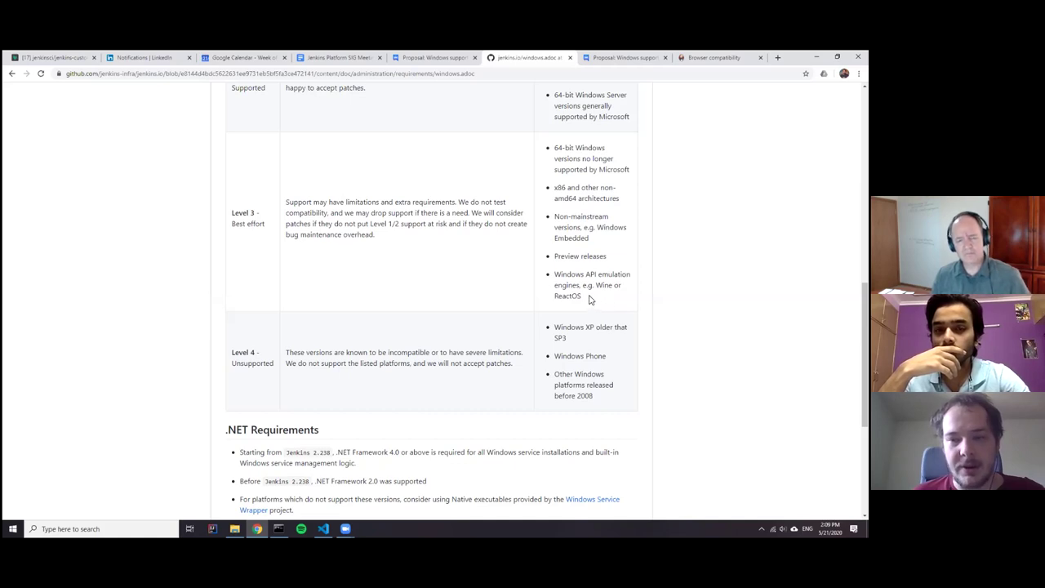
{"action": "left_click_drag", "start_coordinate": [586, 297], "coordinate": [571, 279]}
{"action": "left_click", "coordinate": [569, 277]}
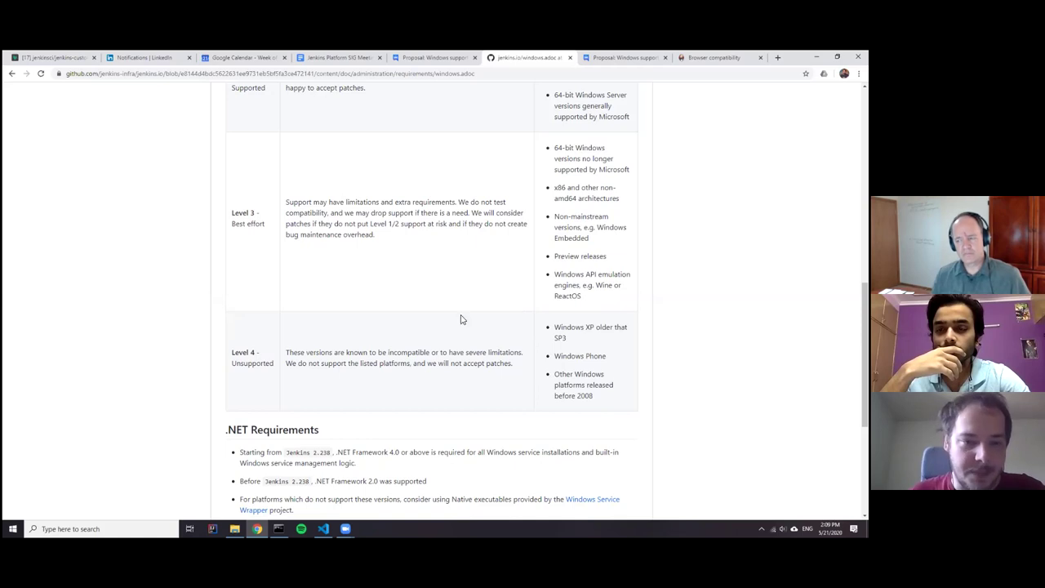
{"action": "scroll", "coordinate": [441, 312], "scroll_direction": "down", "scroll_amount": 2}
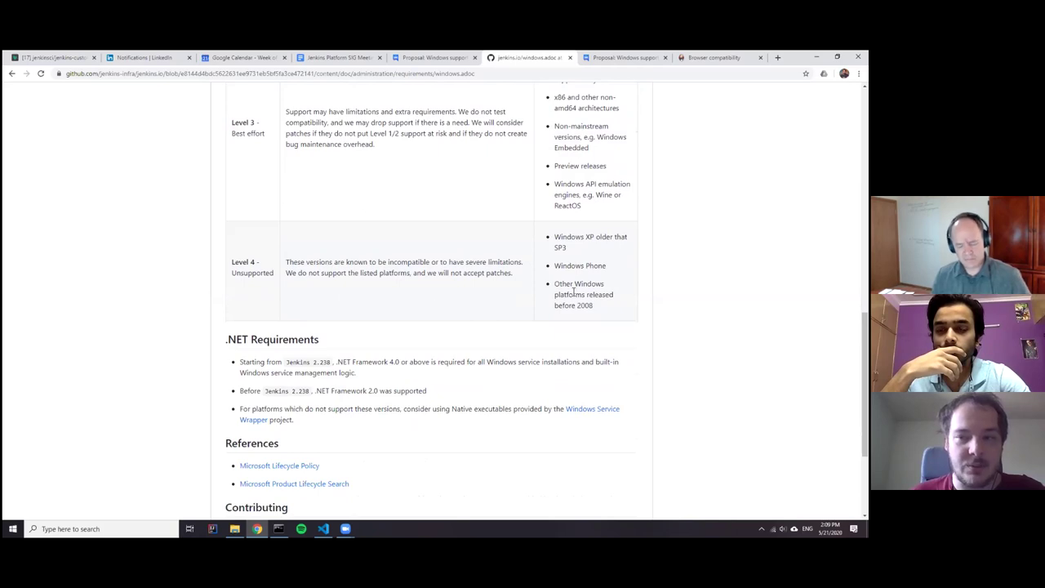
{"action": "triple_click", "coordinate": [566, 243]}
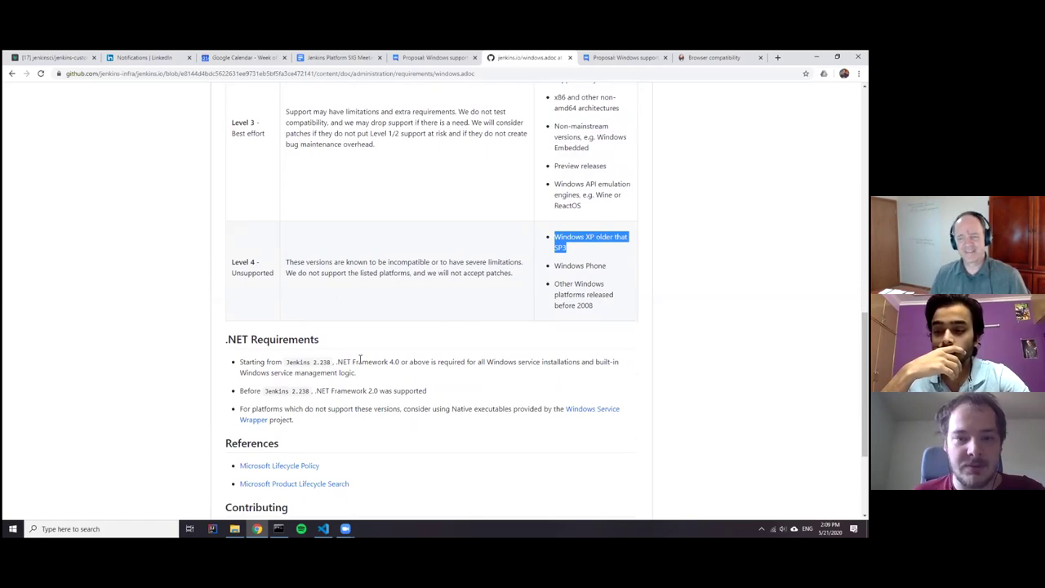
{"action": "left_click_drag", "start_coordinate": [336, 363], "coordinate": [406, 362]}
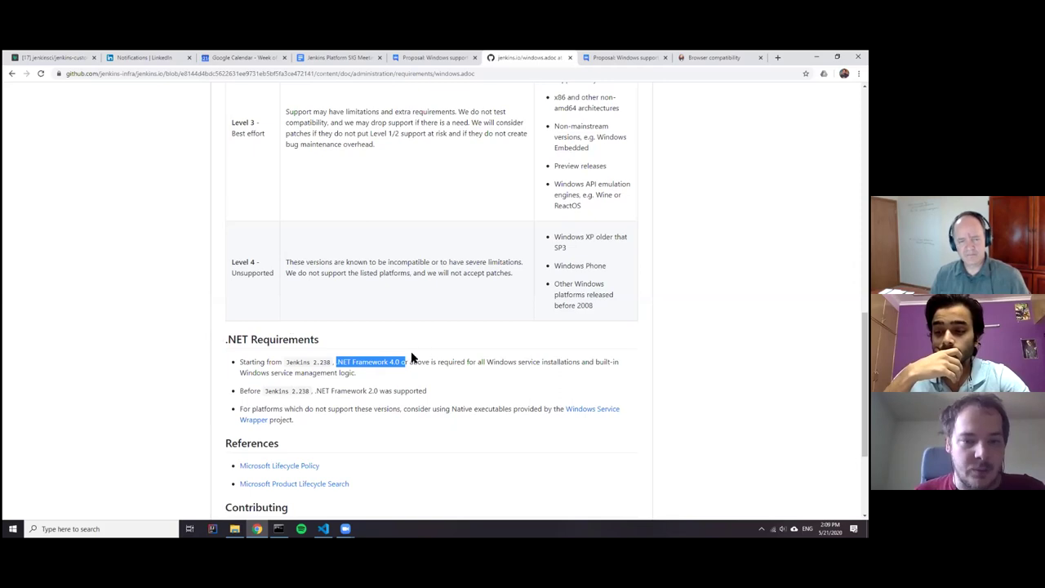
{"action": "left_click", "coordinate": [609, 286]}
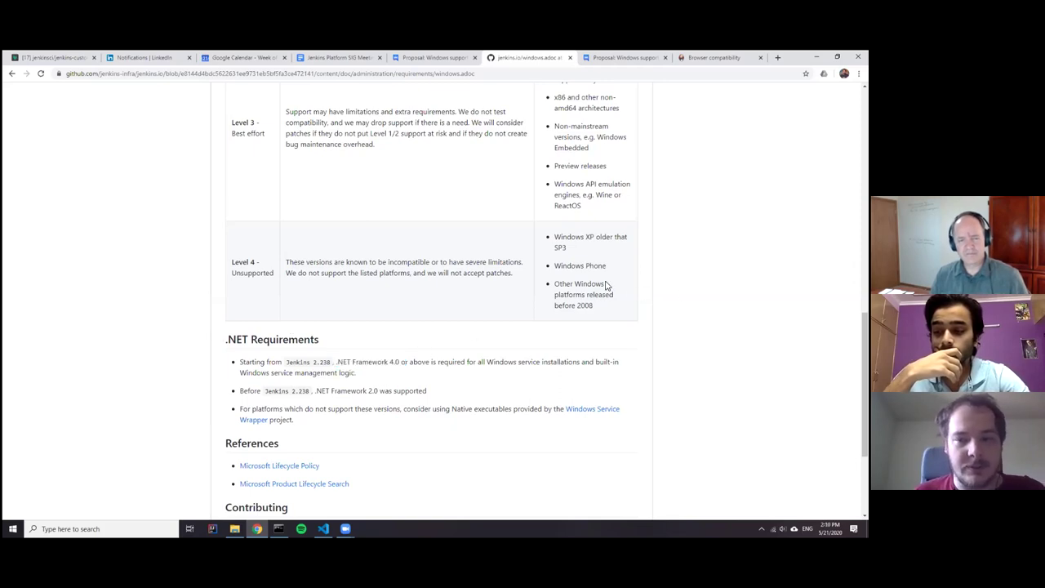
{"action": "left_click_drag", "start_coordinate": [614, 268], "coordinate": [555, 267]}
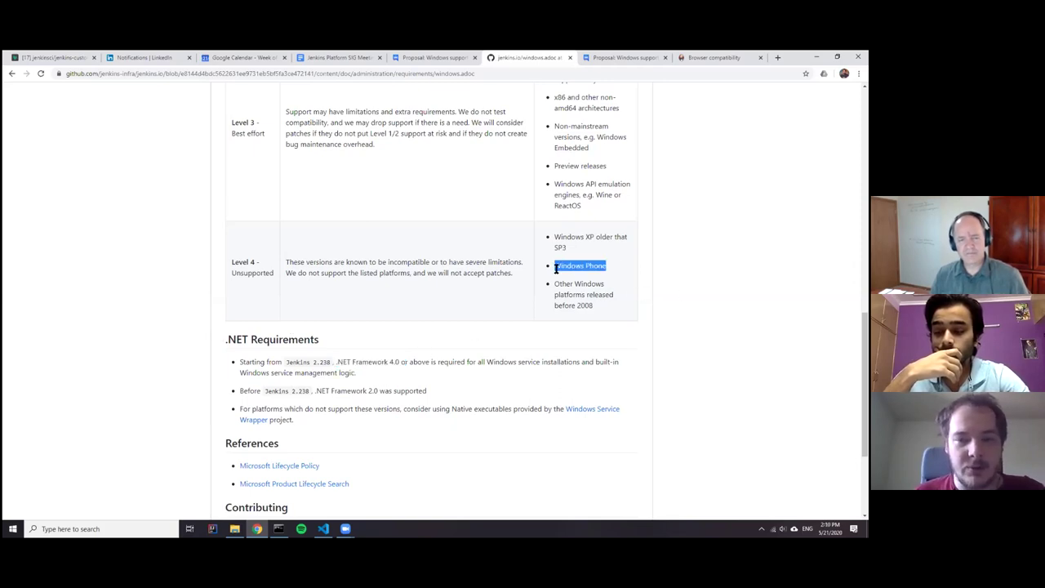
{"action": "left_click", "coordinate": [588, 299]}
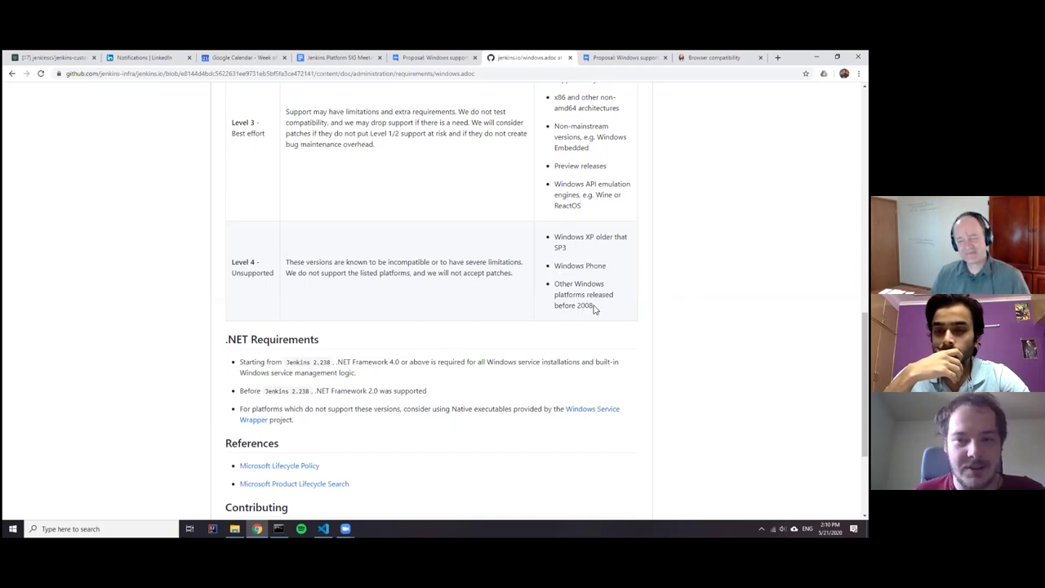
{"action": "left_click_drag", "start_coordinate": [555, 283], "coordinate": [613, 306]}
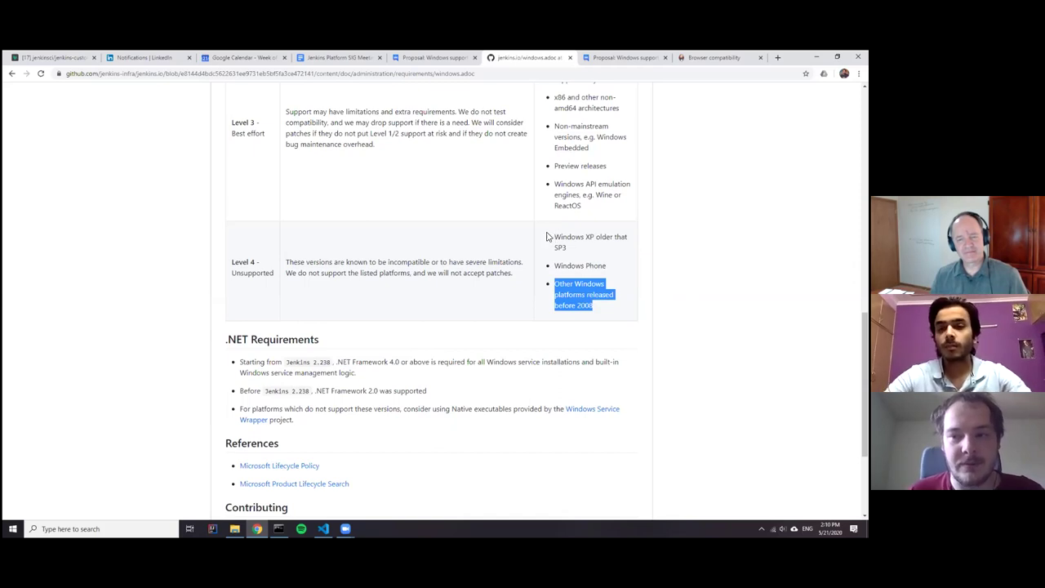
{"action": "left_click", "coordinate": [567, 284]}
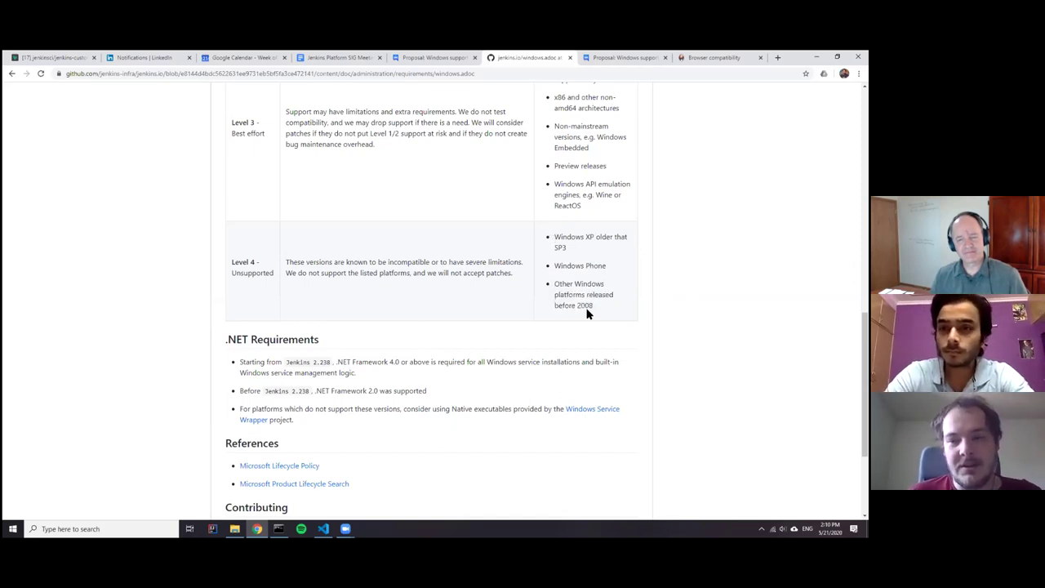
{"action": "double_click", "coordinate": [586, 307]}
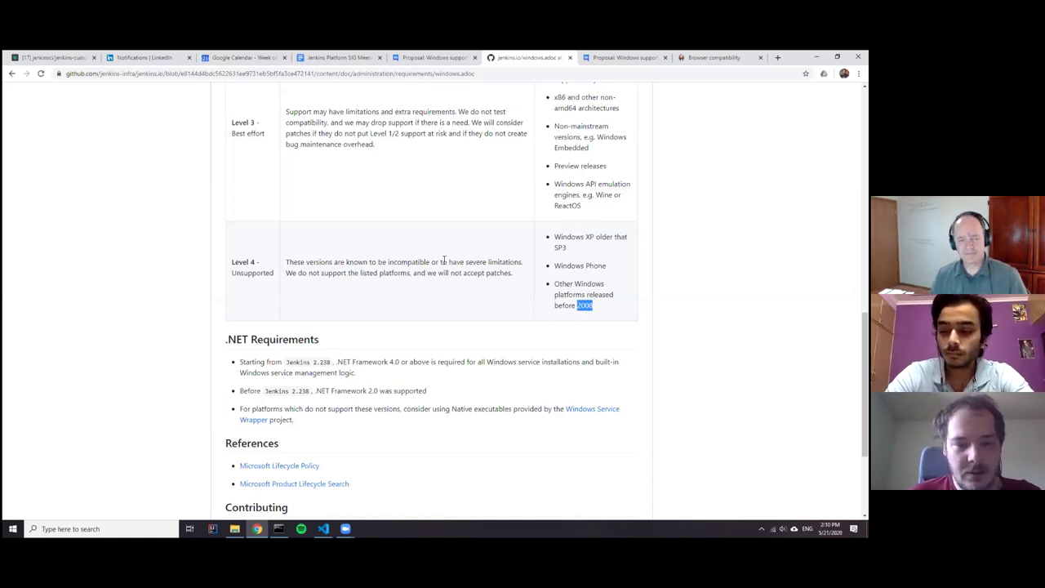
Scroll back to the top of windows.adoc, showing the Scope, Why? and Support levels sections
{"action": "scroll", "coordinate": [440, 258], "scroll_direction": "down", "scroll_amount": 3}
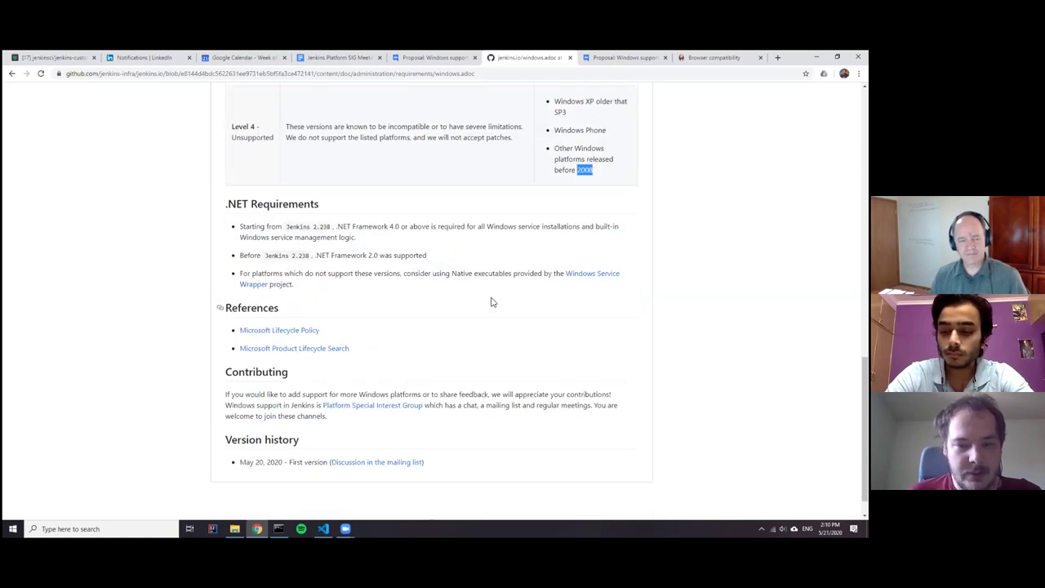
{"action": "scroll", "coordinate": [468, 298], "scroll_direction": "up", "scroll_amount": 5}
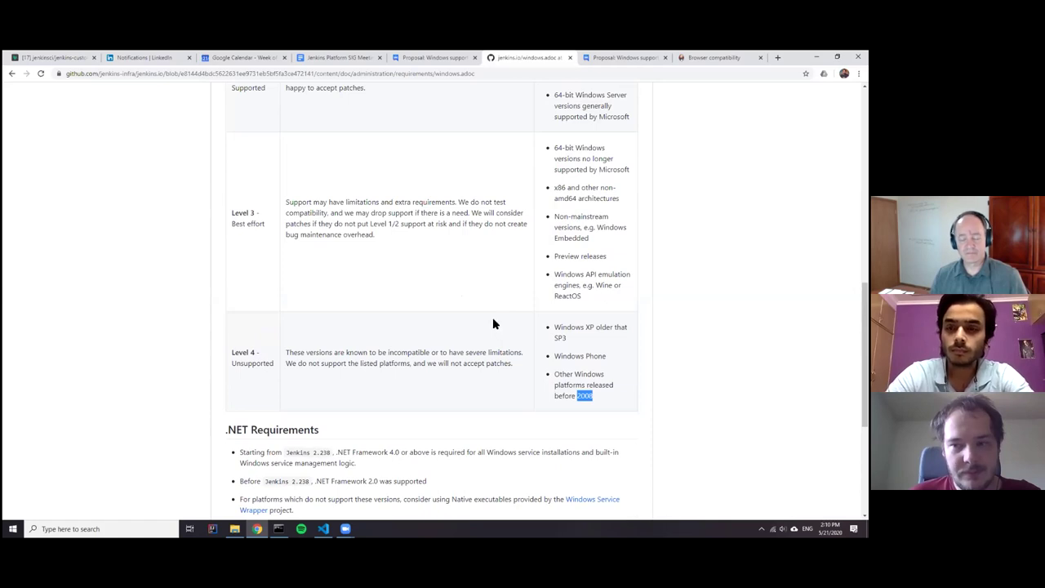
{"action": "scroll", "coordinate": [493, 323], "scroll_direction": "up", "scroll_amount": 1}
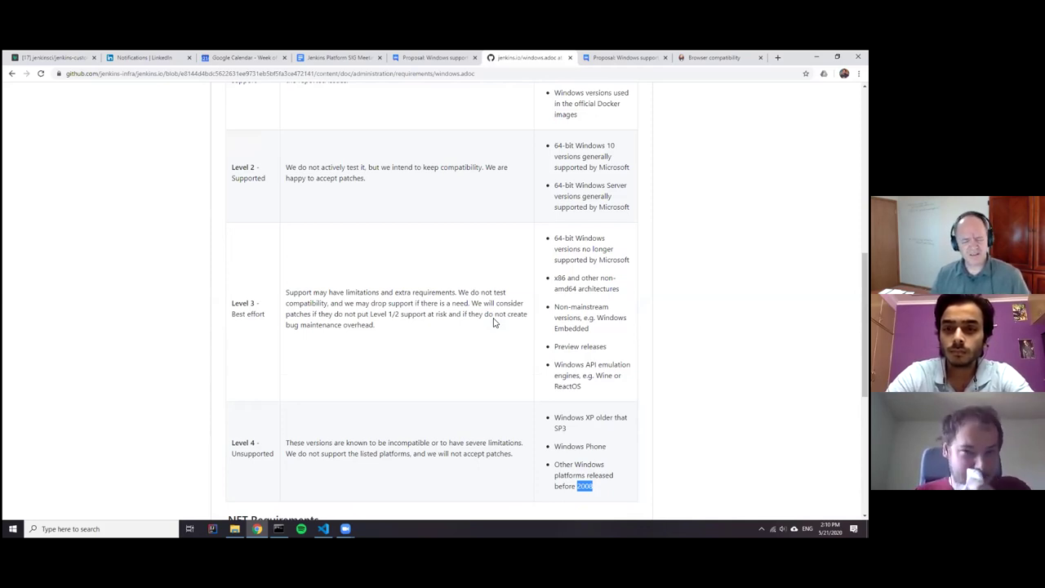
{"action": "scroll", "coordinate": [288, 178], "scroll_direction": "up", "scroll_amount": 7}
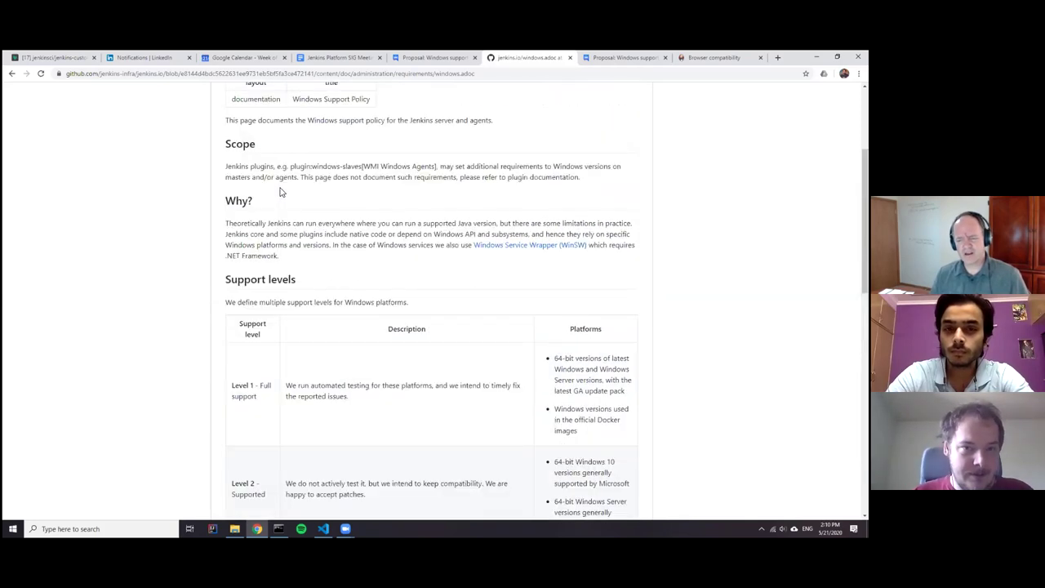
Return to pull request #3295's Conversation and read the review threads, including the 'Best effort' Level 3 question
{"action": "left_click", "coordinate": [12, 73]}
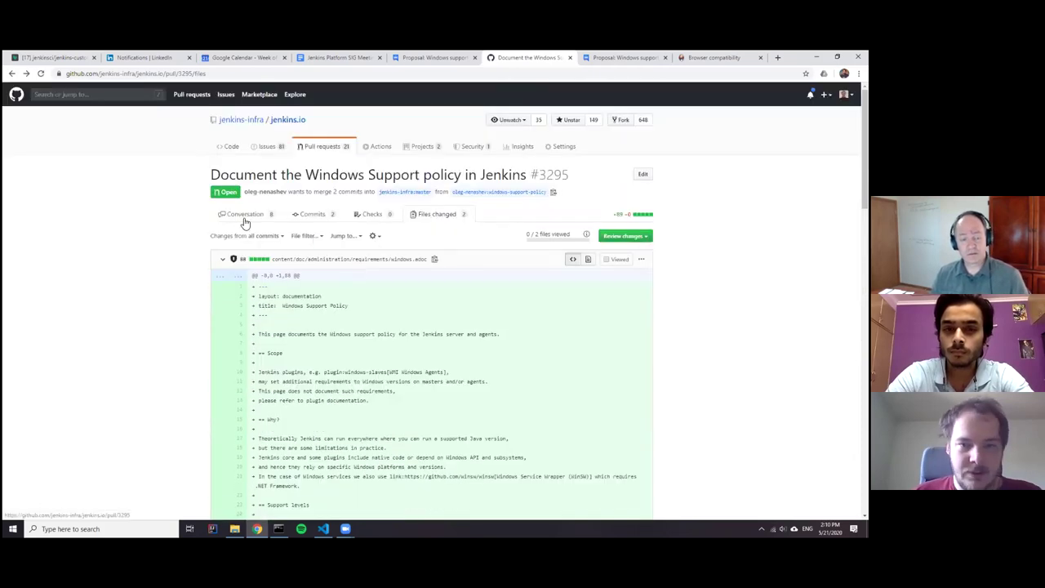
{"action": "left_click", "coordinate": [245, 215]}
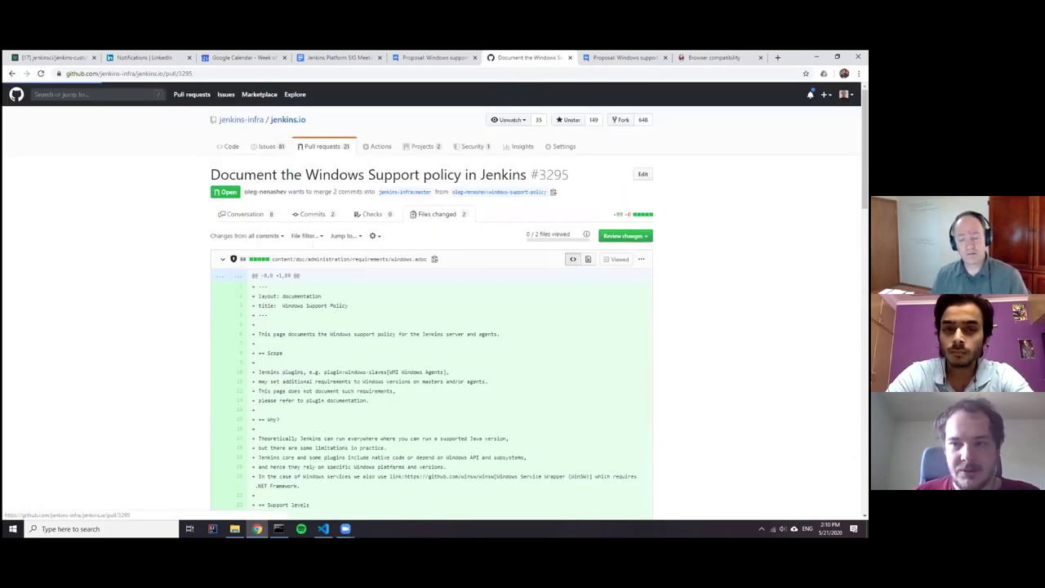
{"action": "scroll", "coordinate": [433, 310], "scroll_direction": "down", "scroll_amount": 15}
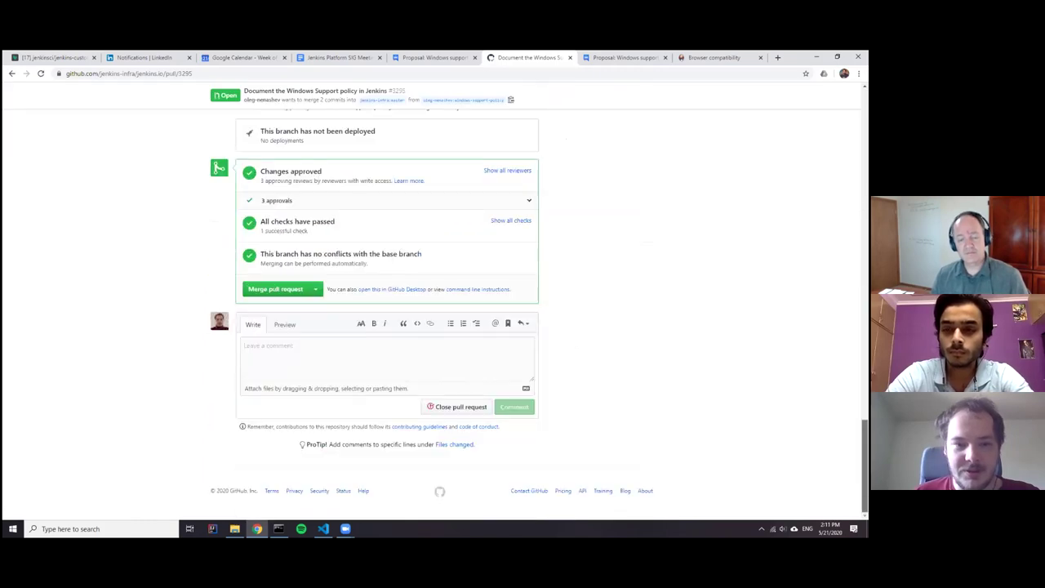
{"action": "scroll", "coordinate": [392, 310], "scroll_direction": "up", "scroll_amount": 2}
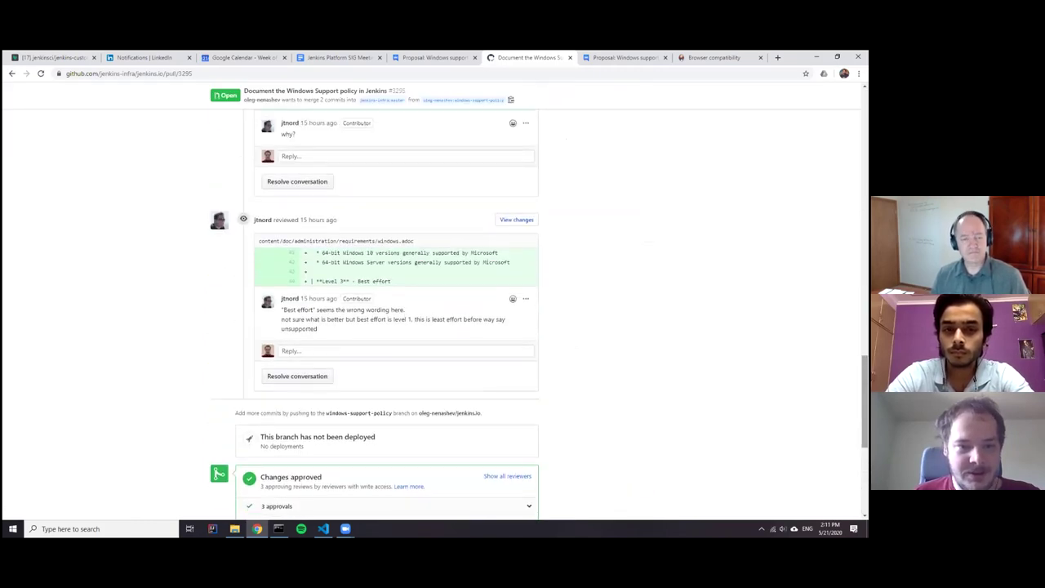
{"action": "scroll", "coordinate": [209, 314], "scroll_direction": "up", "scroll_amount": 1}
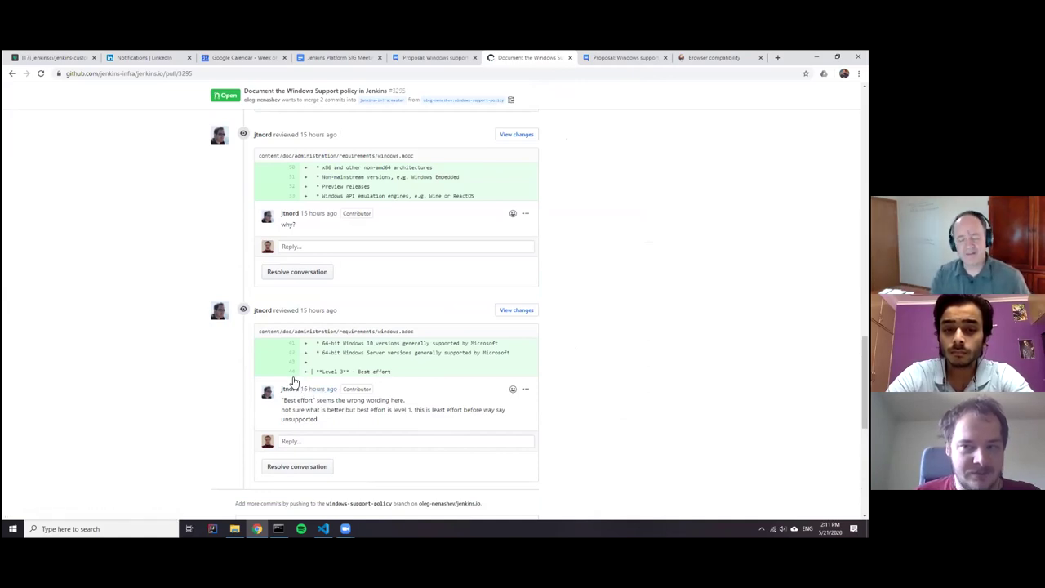
{"action": "scroll", "coordinate": [204, 392], "scroll_direction": "up", "scroll_amount": 2}
{"action": "scroll", "coordinate": [203, 395], "scroll_direction": "down", "scroll_amount": 3}
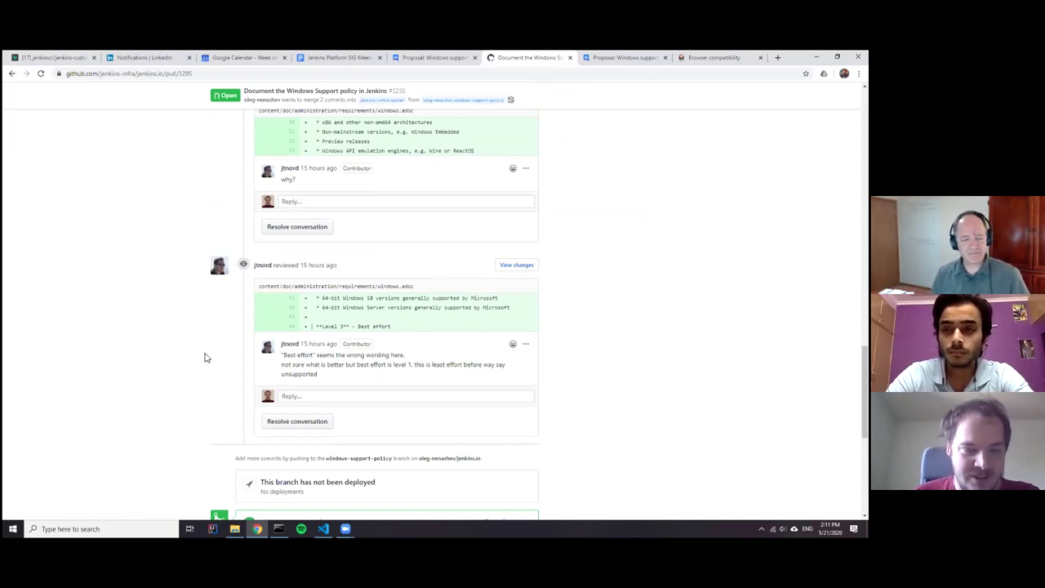
{"action": "scroll", "coordinate": [205, 357], "scroll_direction": "up", "scroll_amount": 3}
{"action": "scroll", "coordinate": [201, 355], "scroll_direction": "up", "scroll_amount": 3}
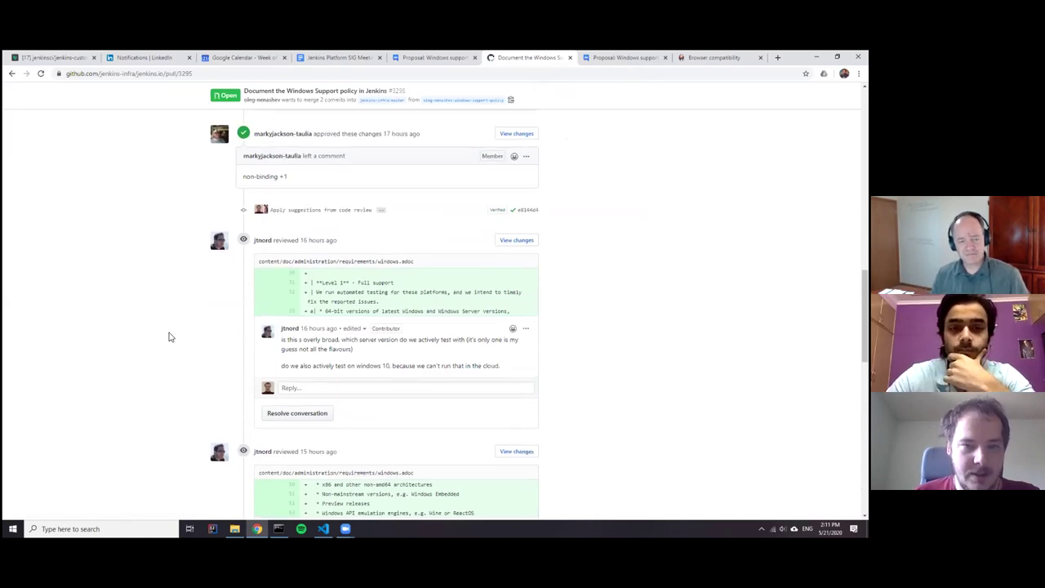
{"action": "scroll", "coordinate": [169, 334], "scroll_direction": "up", "scroll_amount": 4}
Go back to pull request #3295's conversation, peek at a comment's options, and review the approvals
{"action": "left_click", "coordinate": [10, 75]}
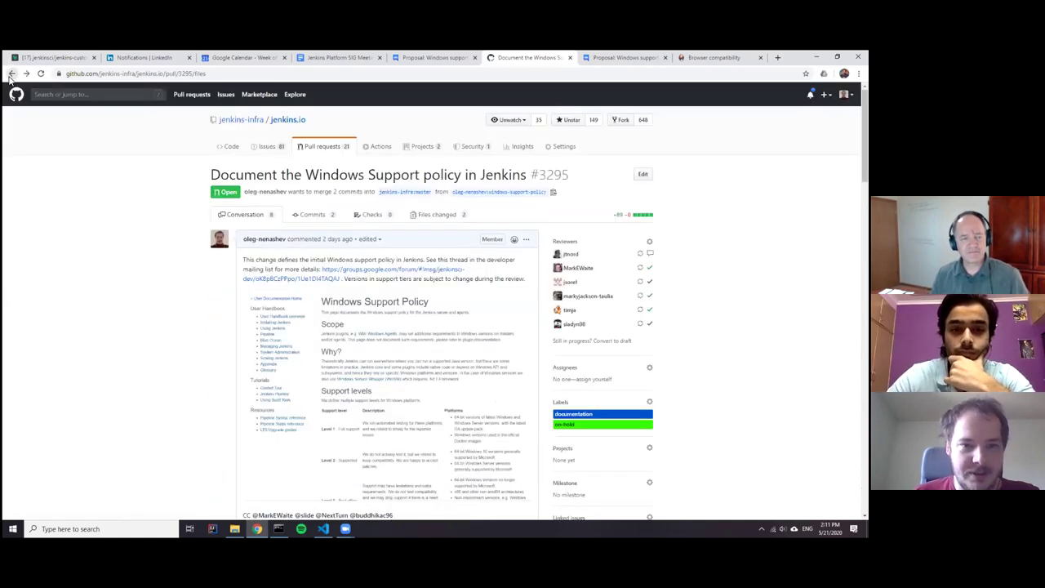
{"action": "left_click", "coordinate": [528, 240]}
{"action": "left_click", "coordinate": [422, 236]}
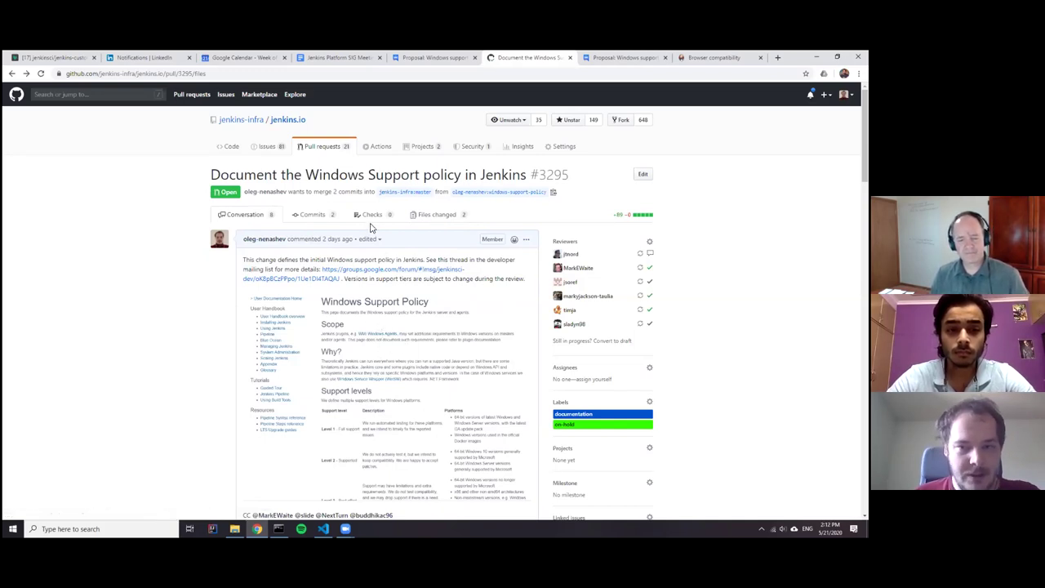
{"action": "scroll", "coordinate": [368, 224], "scroll_direction": "down", "scroll_amount": 10}
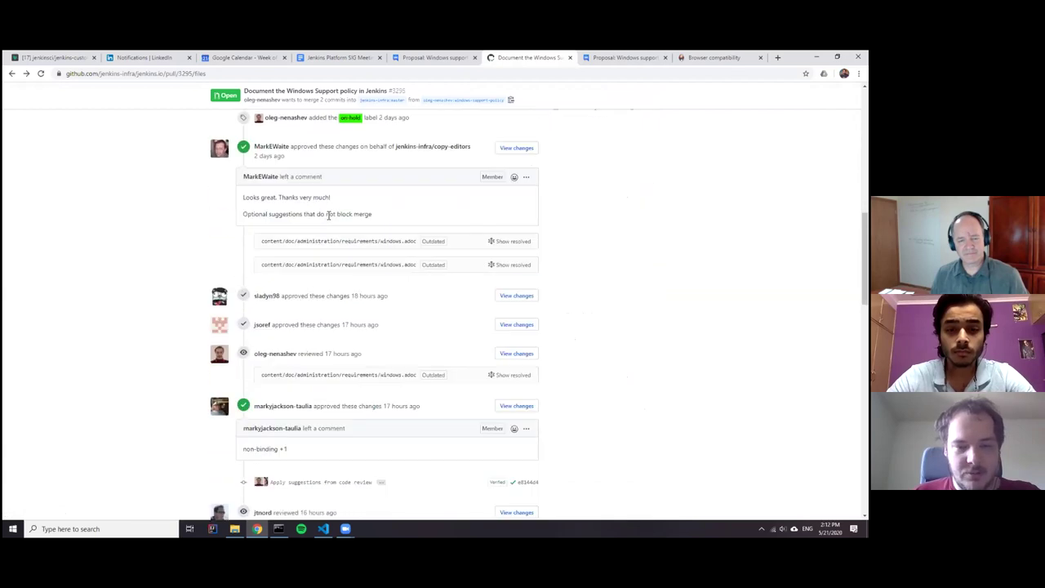
{"action": "scroll", "coordinate": [292, 214], "scroll_direction": "down", "scroll_amount": 3}
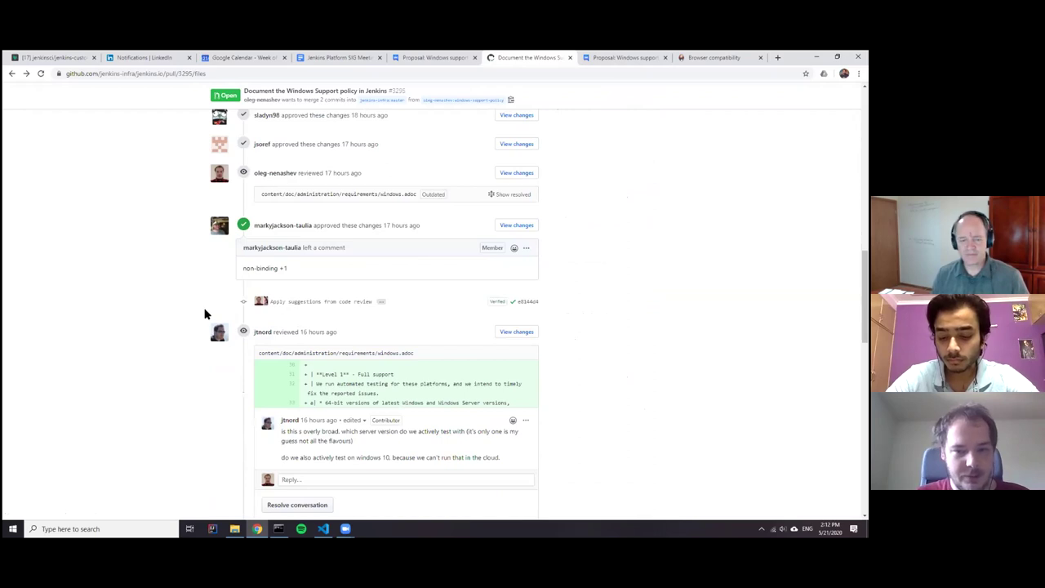
{"action": "scroll", "coordinate": [202, 312], "scroll_direction": "down", "scroll_amount": 3}
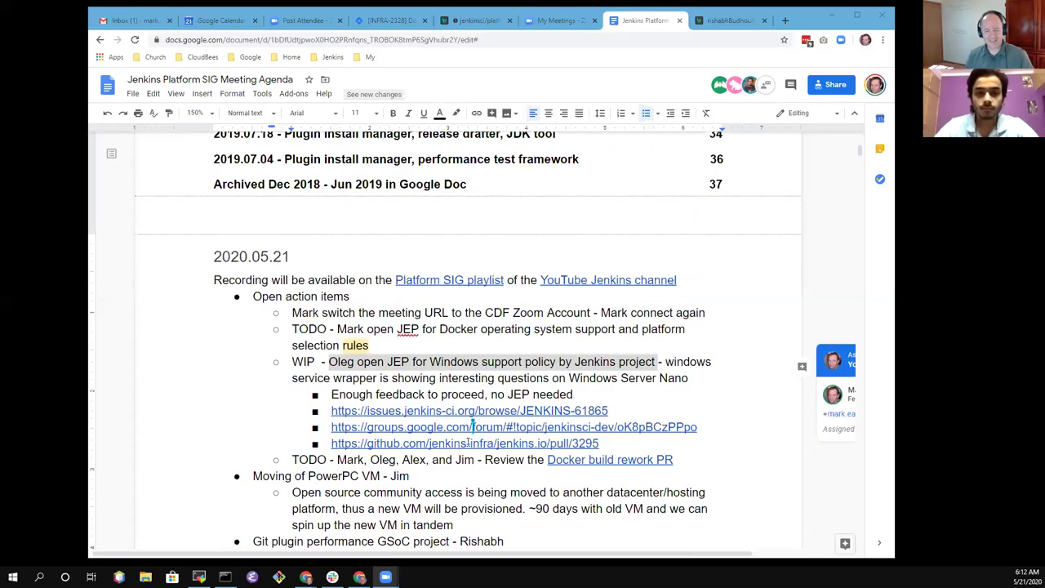
{"action": "scroll", "coordinate": [468, 441], "scroll_direction": "down", "scroll_amount": 3}
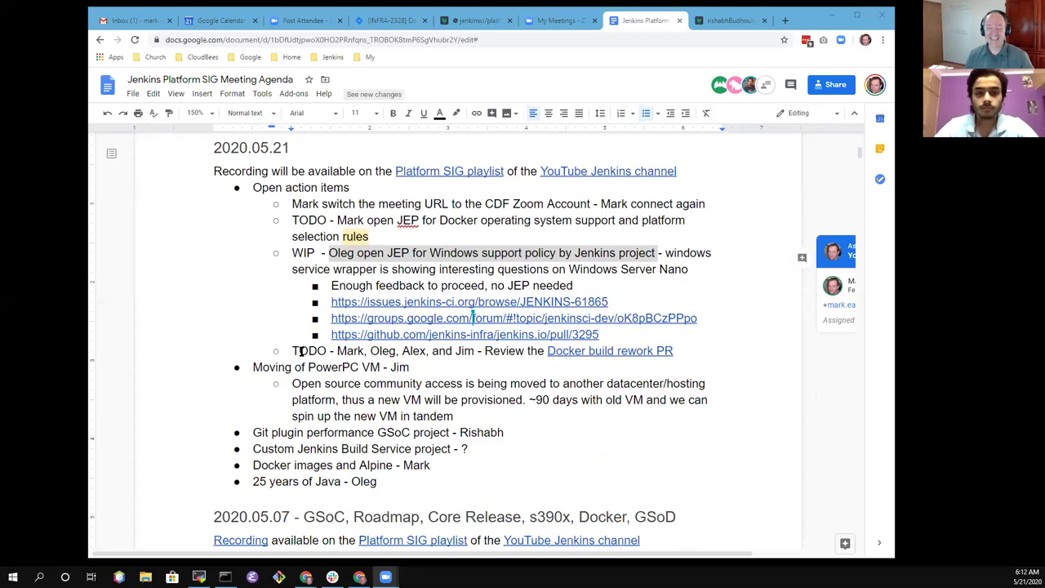
{"action": "left_click", "coordinate": [294, 351]}
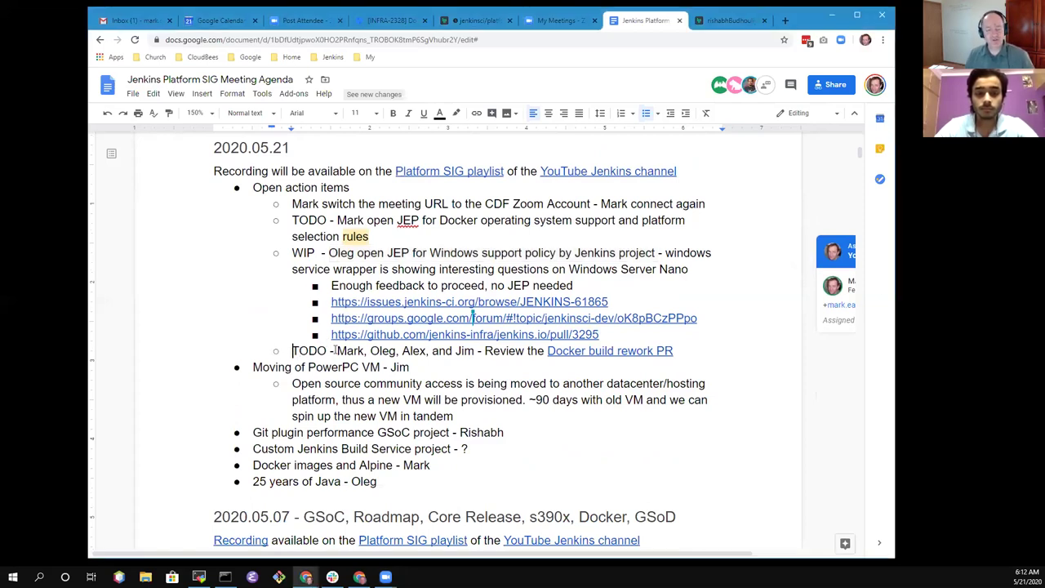
{"action": "key", "text": "shift+End"}
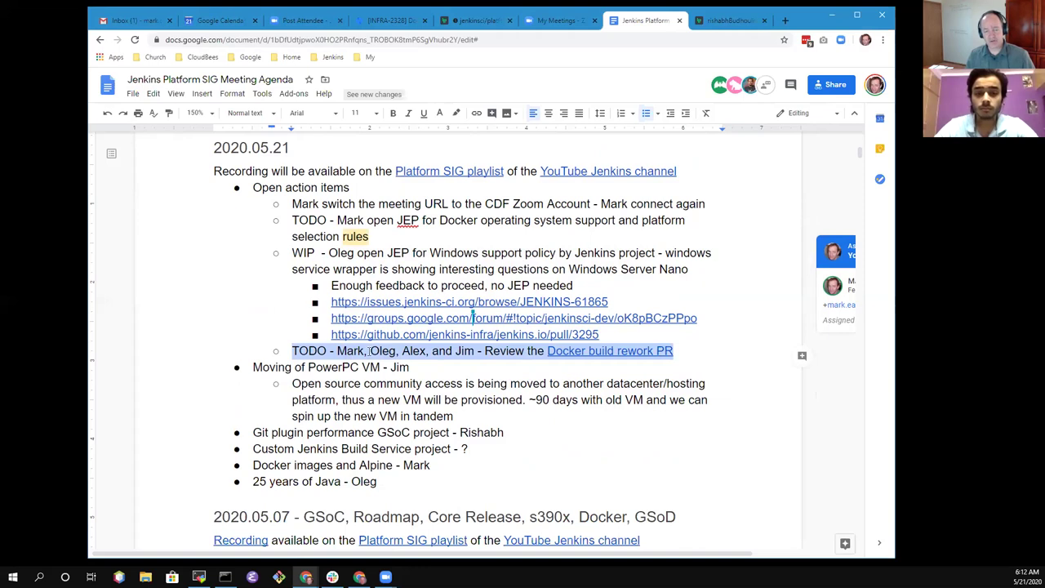
{"action": "left_click", "coordinate": [384, 349]}
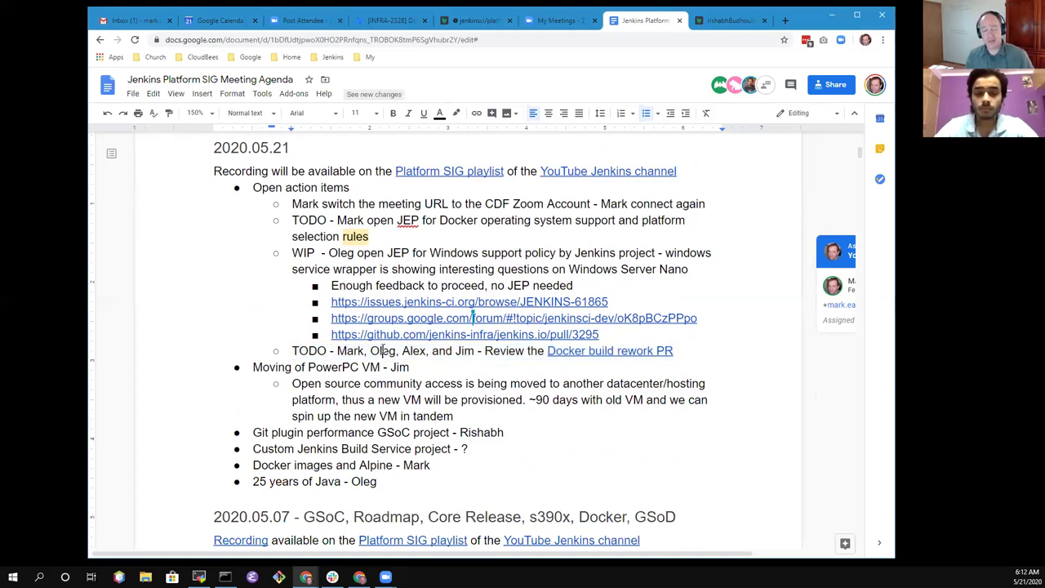
{"action": "key", "text": "Right"}
{"action": "key", "text": "Right"}
{"action": "key", "text": "Right"}
{"action": "key", "text": "Right"}
{"action": "key", "text": "Right"}
{"action": "key", "text": "Right"}
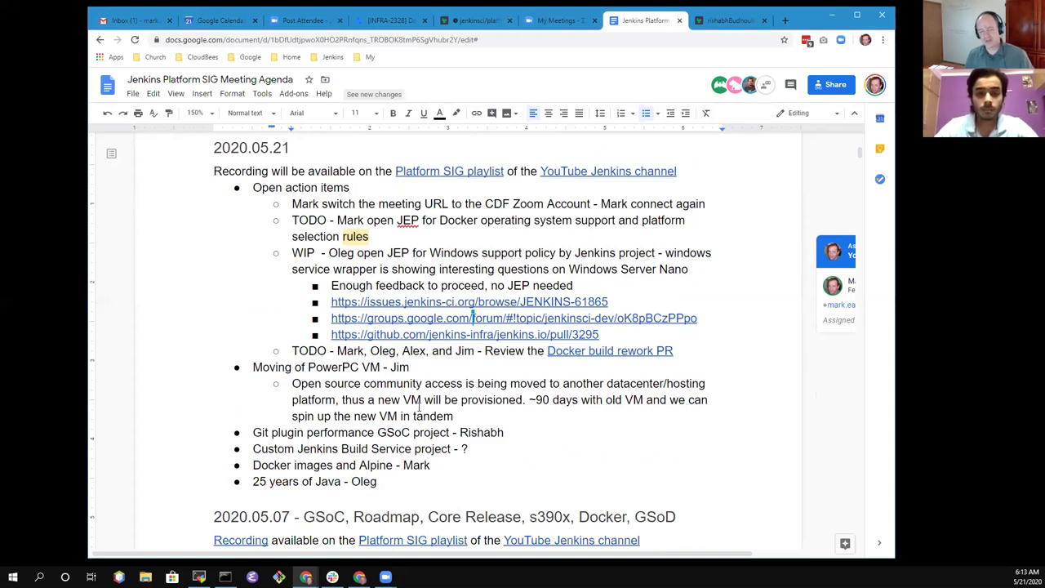
{"action": "key", "text": "End"}
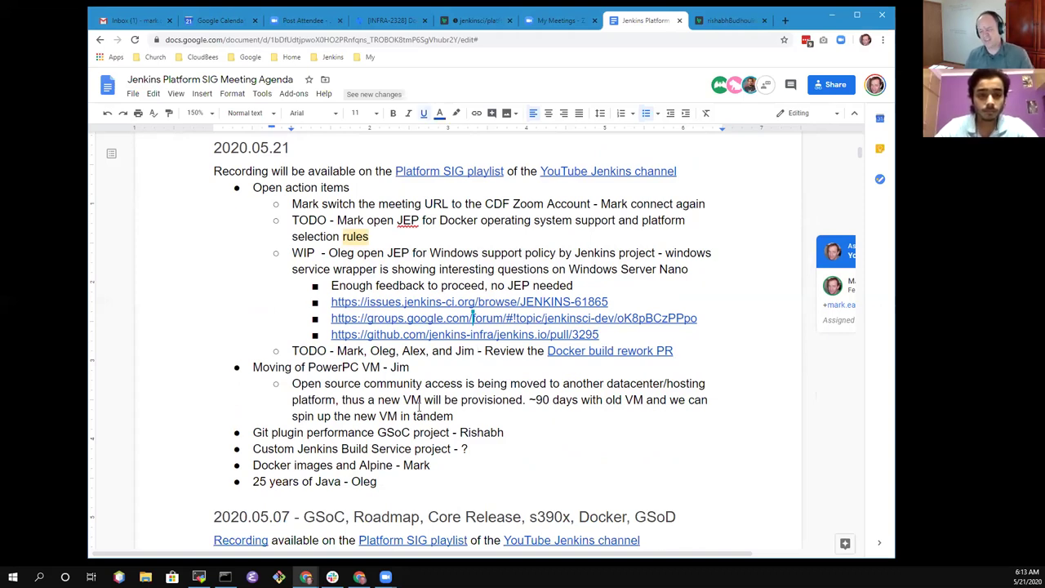
{"action": "left_click", "coordinate": [380, 368]}
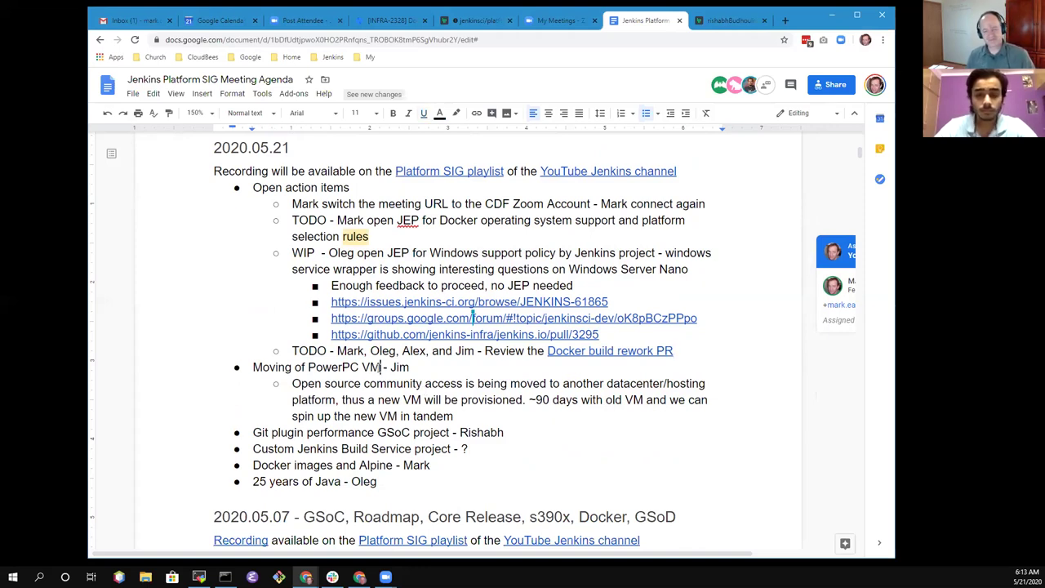
{"action": "key", "text": "Up"}
{"action": "key", "text": "Up"}
{"action": "key", "text": "Down"}
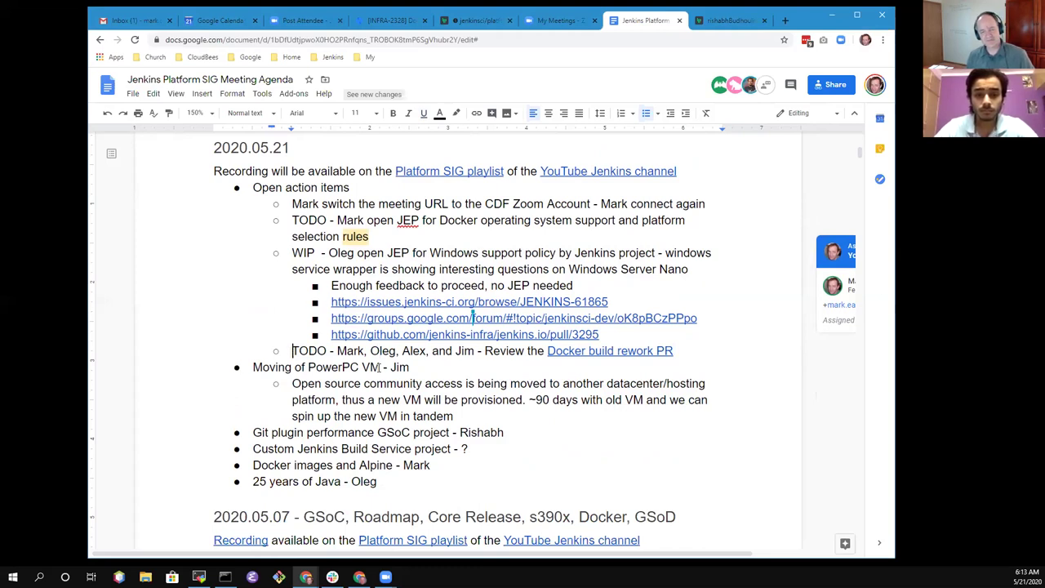
{"action": "key", "text": "Down"}
Add a sub-bullet 'Will be hosted in an OpenStack environment' under the PowerPC VM tandem note
{"action": "key", "text": "shift+End"}
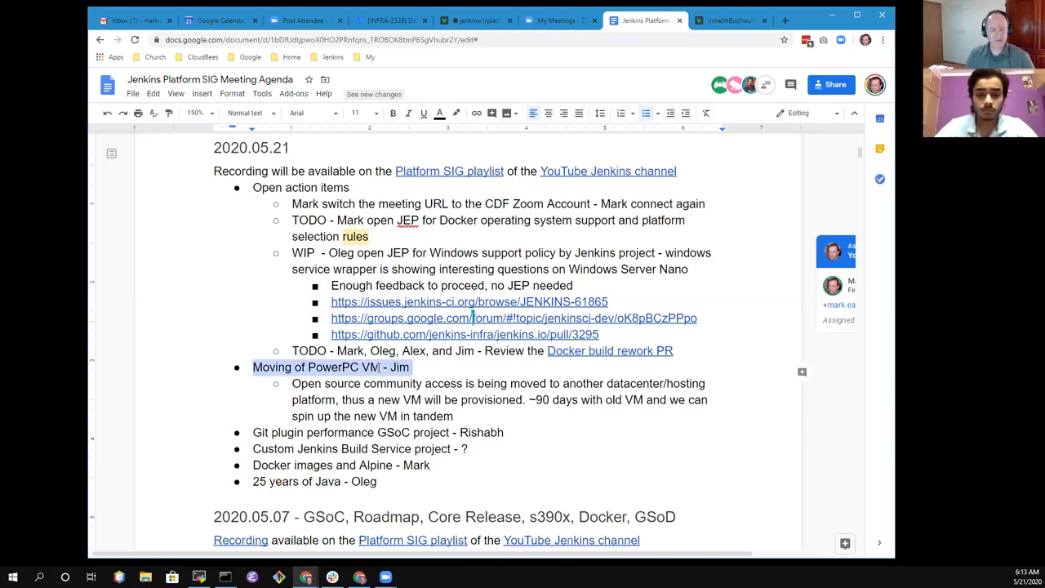
{"action": "key", "text": "Down"}
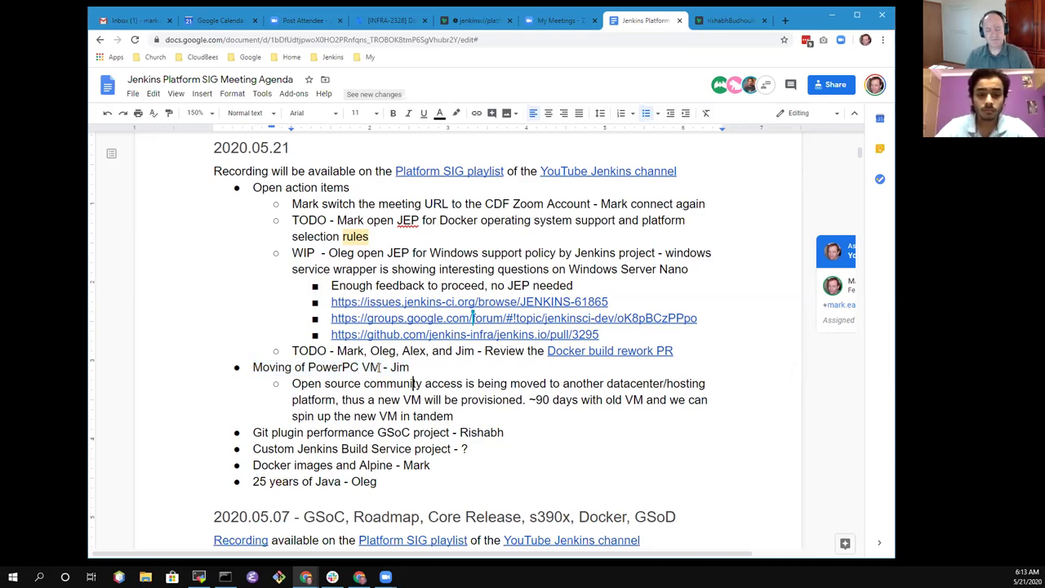
{"action": "key", "text": "Up"}
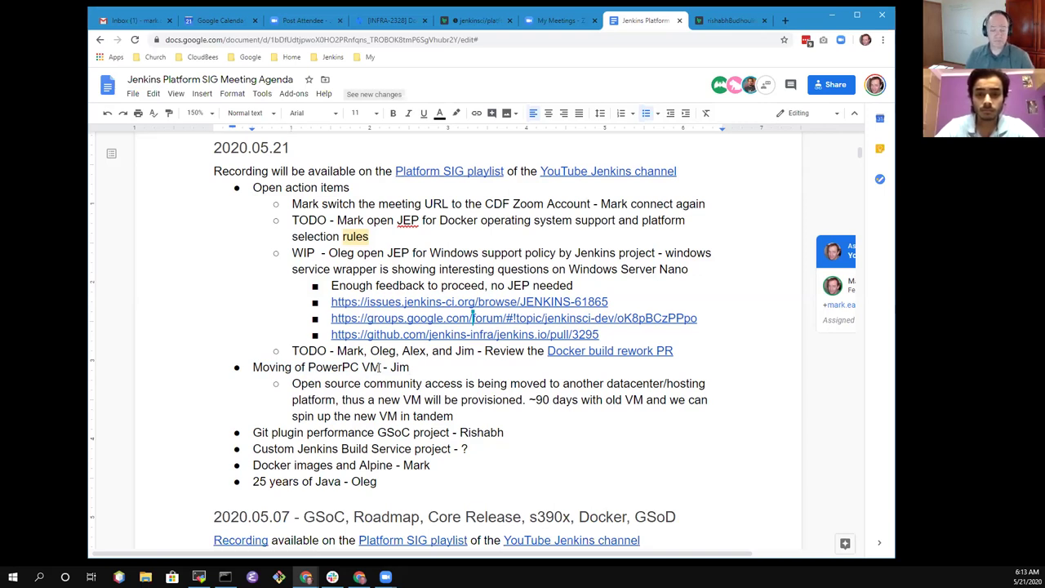
{"action": "key", "text": "Down"}
{"action": "key", "text": "Down"}
{"action": "key", "text": "Down"}
{"action": "key", "text": "End"}
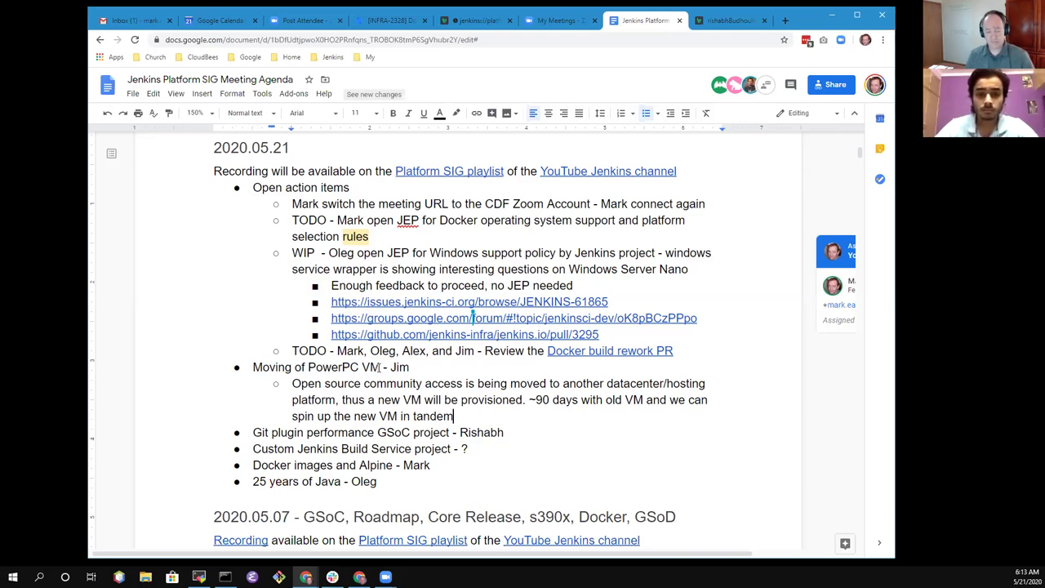
{"action": "key", "text": "Return"}
{"action": "type", "text": "Will be h"}
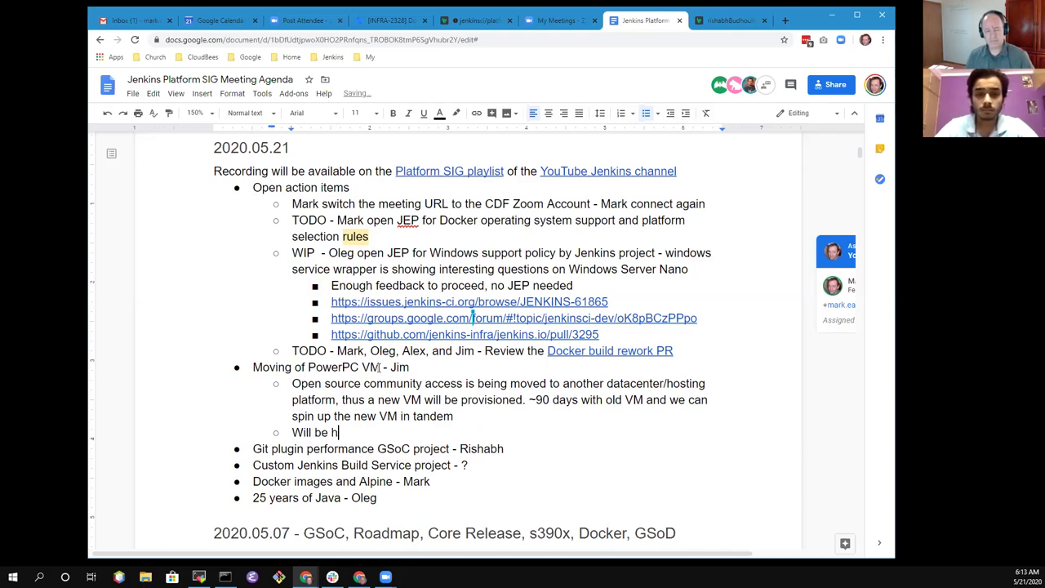
{"action": "type", "text": "osted in an Op"}
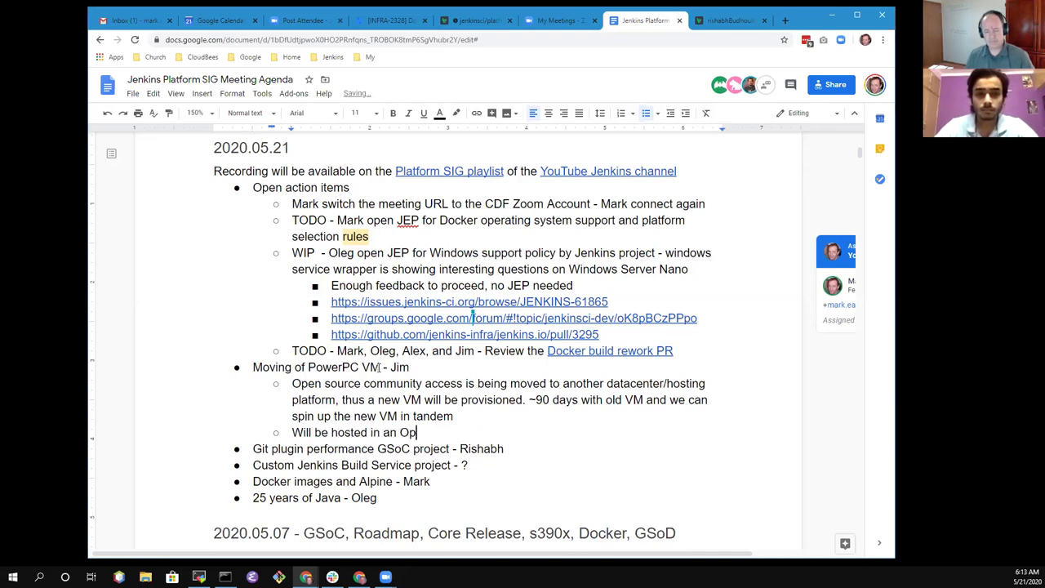
{"action": "type", "text": "enStack "}
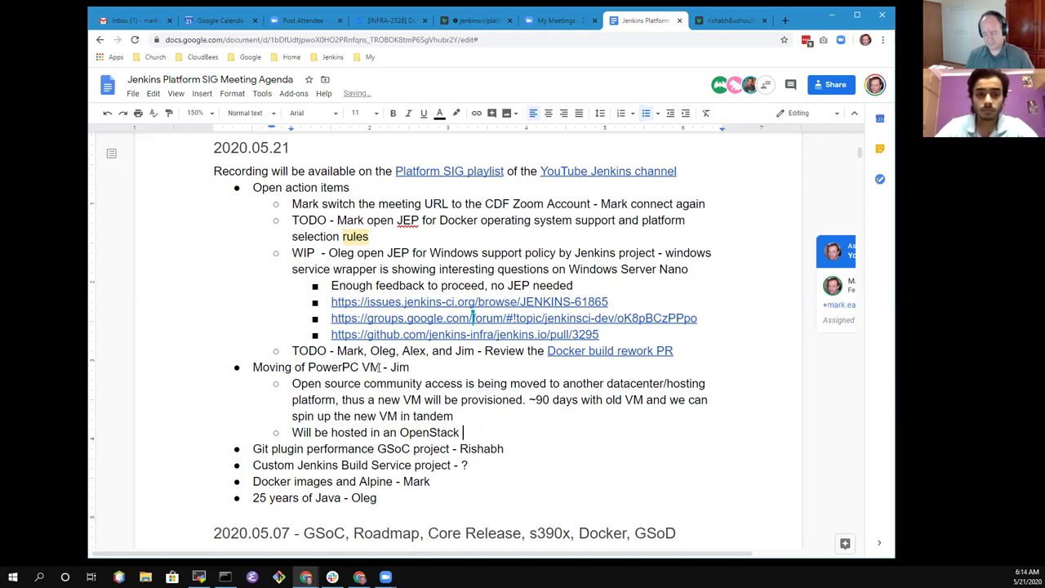
{"action": "type", "text": "environment"}
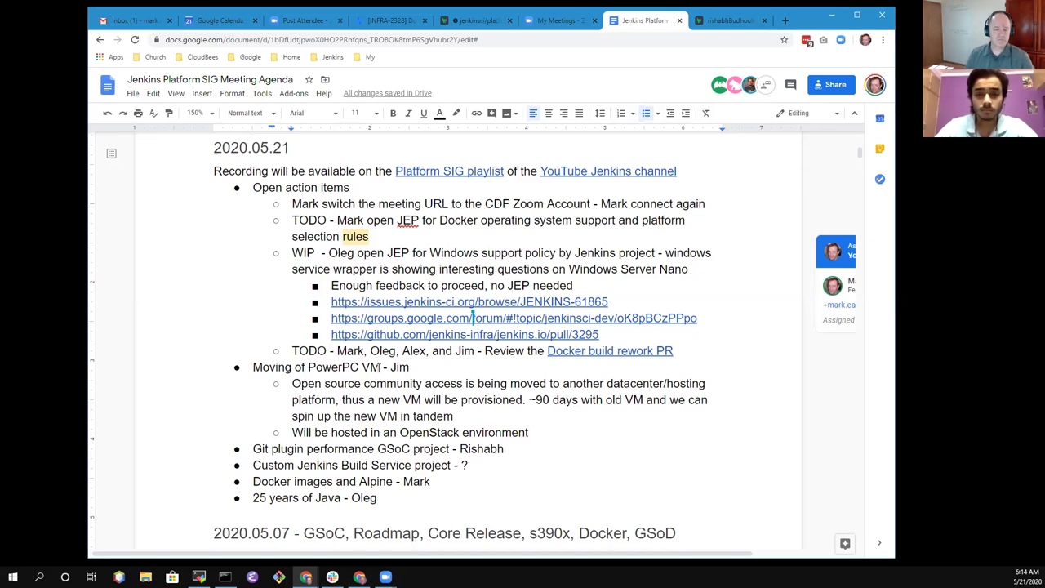
Append '- countdown started on new VM' to the end of the tandem line
{"action": "key", "text": "Up"}
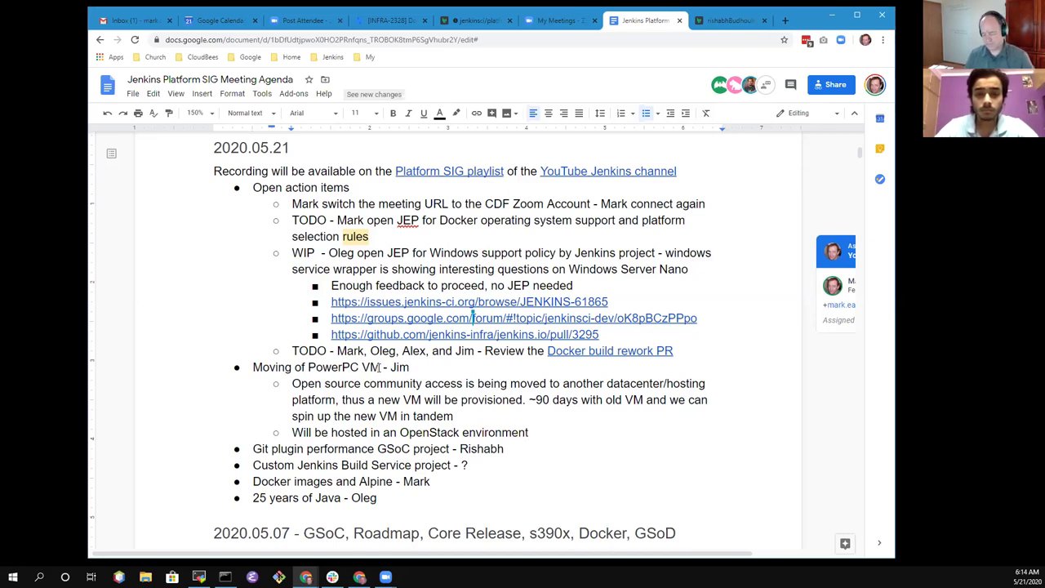
{"action": "type", "text": "- "}
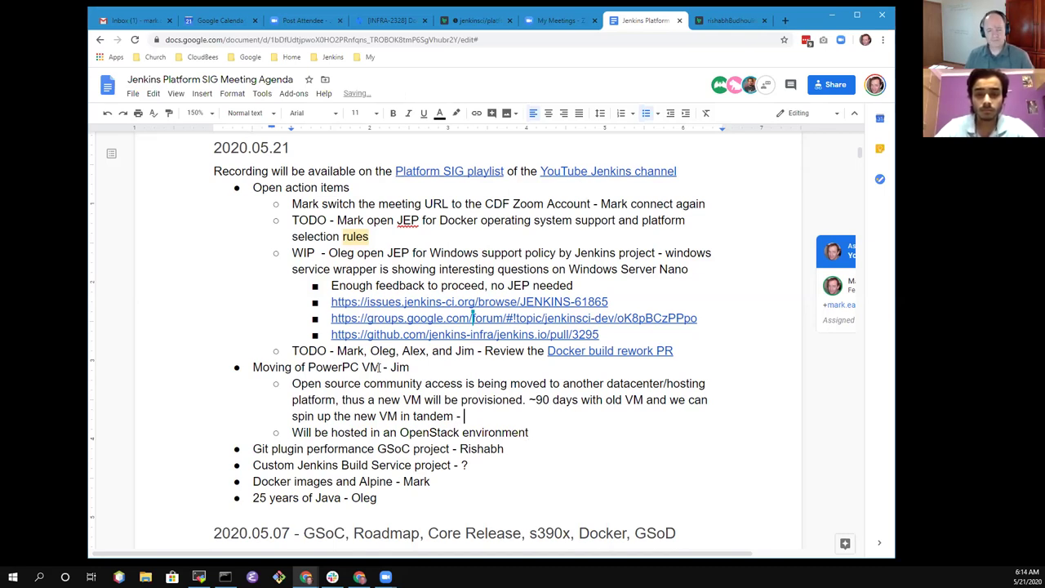
{"action": "type", "text": "time"}
{"action": "key", "text": "ctrl+BackSpace"}
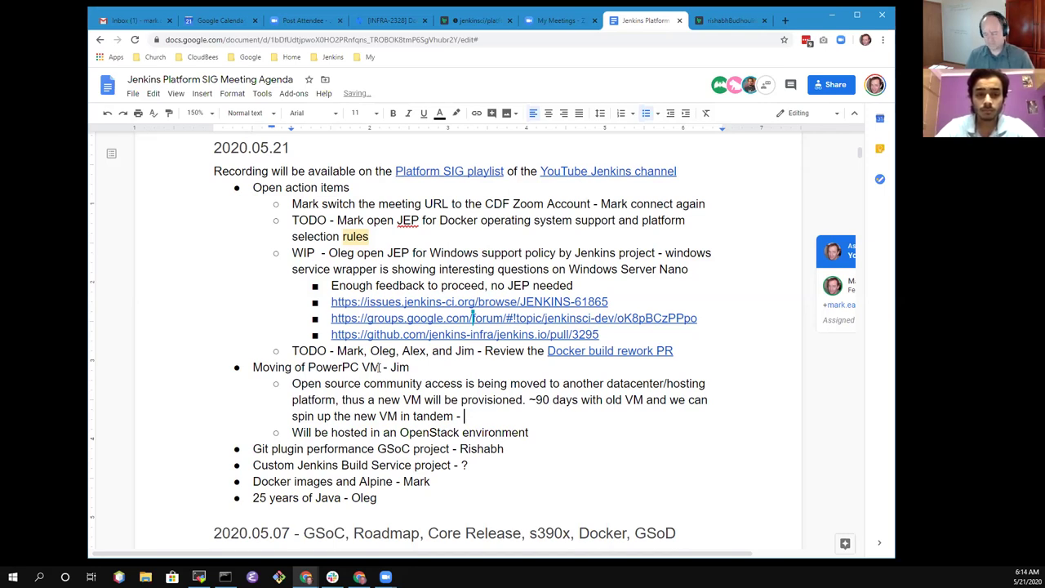
{"action": "type", "text": "countdow"}
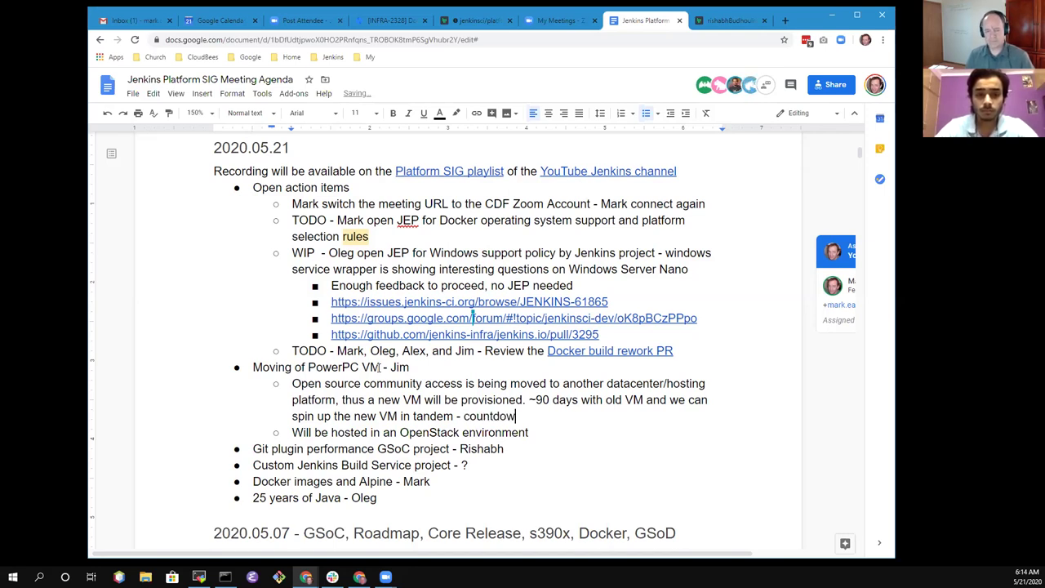
{"action": "type", "text": "n s"}
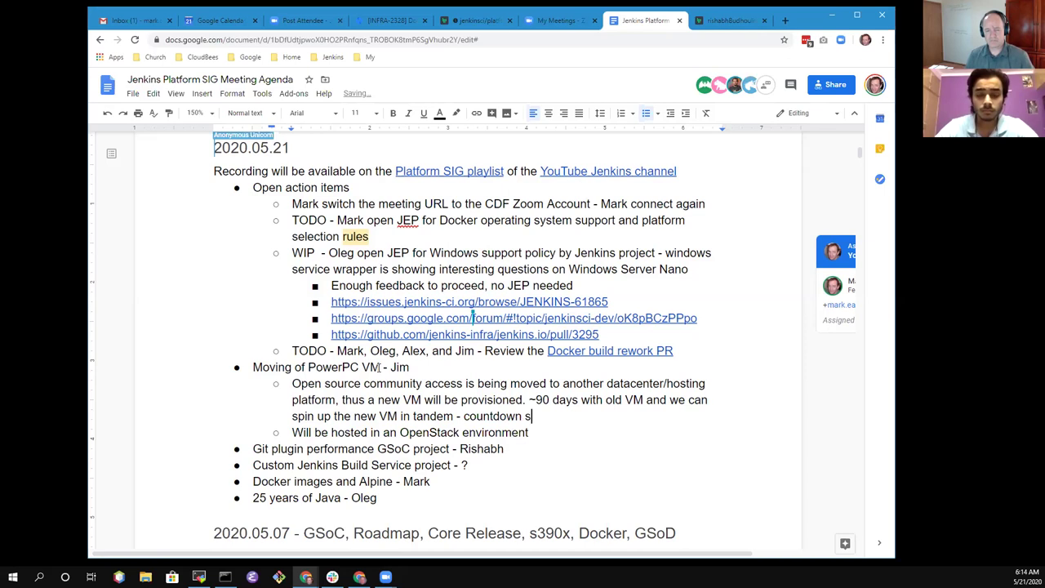
{"action": "type", "text": "tarted on n"}
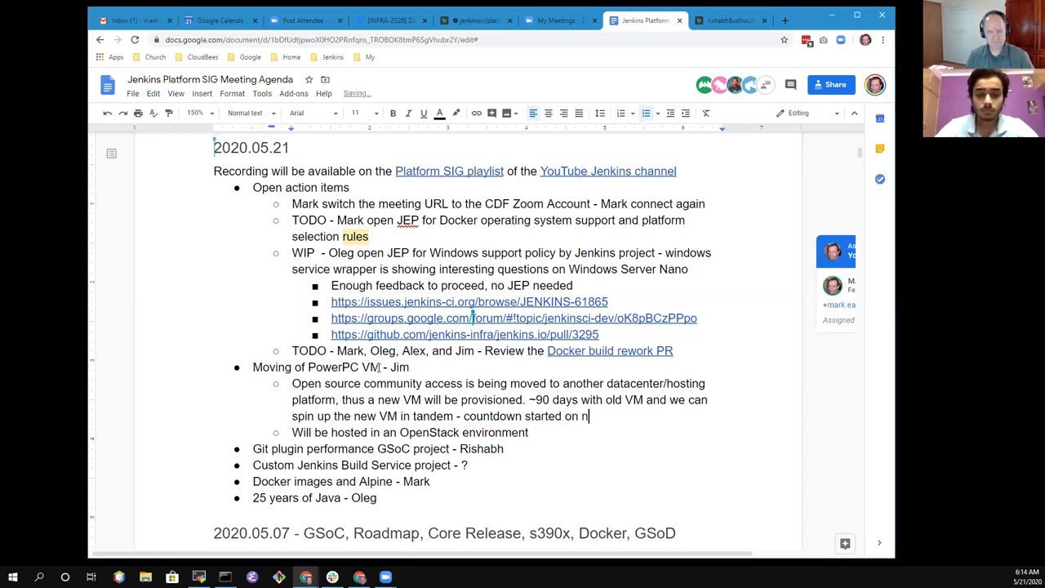
{"action": "type", "text": "ew VM"}
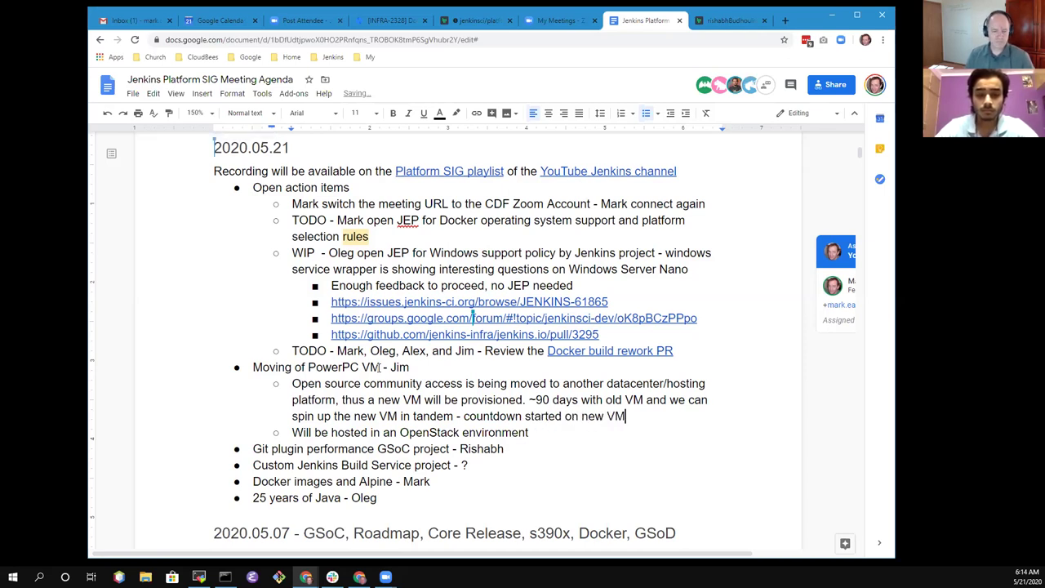
{"action": "key", "text": "Down"}
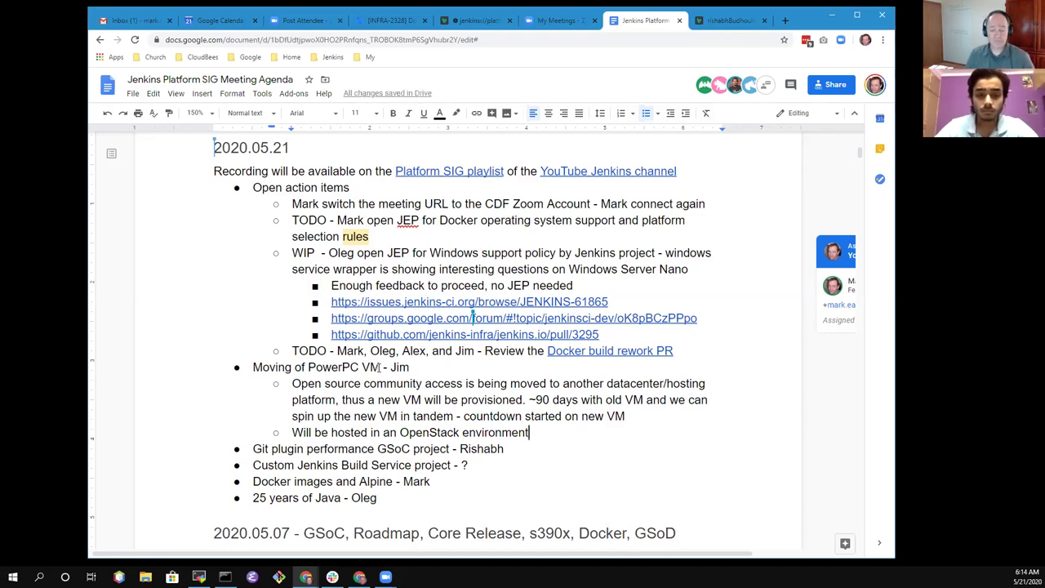
{"action": "key", "text": "Up"}
Add a sub-bullet reading 'Ready to use soon - more permanent home for community VMs'
{"action": "key", "text": "Return"}
{"action": "type", "text": "Ready to transfer immediately"}
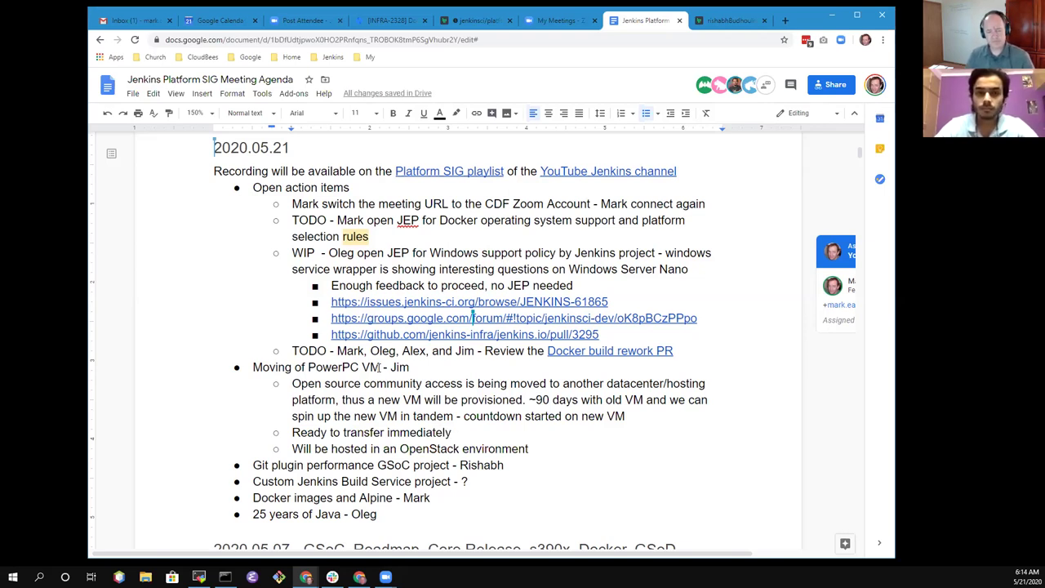
{"action": "key", "text": "ctrl+shift+Left"}
{"action": "key", "text": "ctrl+shift+Left"}
{"action": "key", "text": "ctrl+shift+Left"}
{"action": "key", "text": "ctrl+shift+Right"}
{"action": "type", "text": "use soo"}
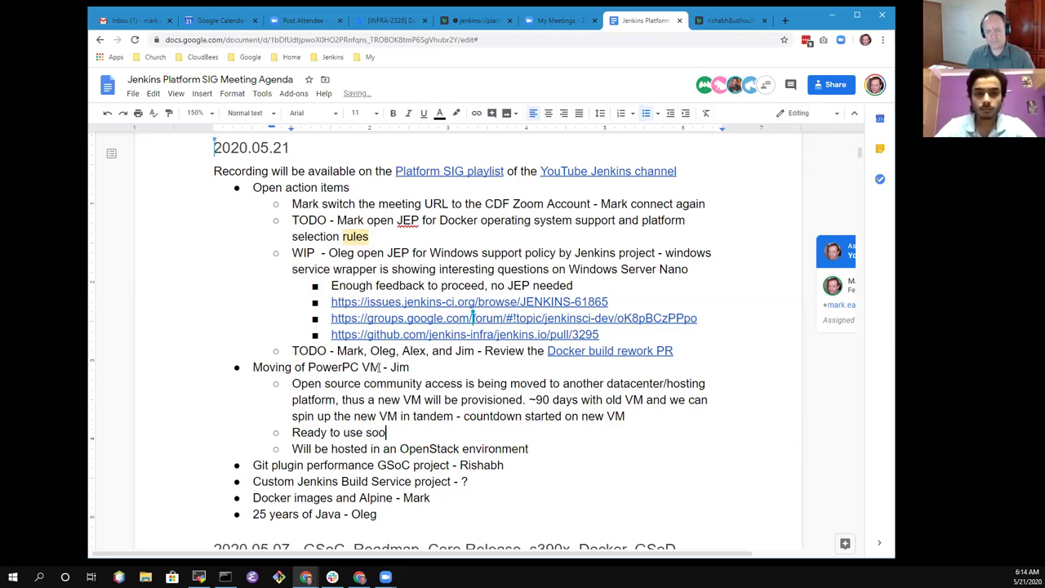
{"action": "type", "text": "n - m"}
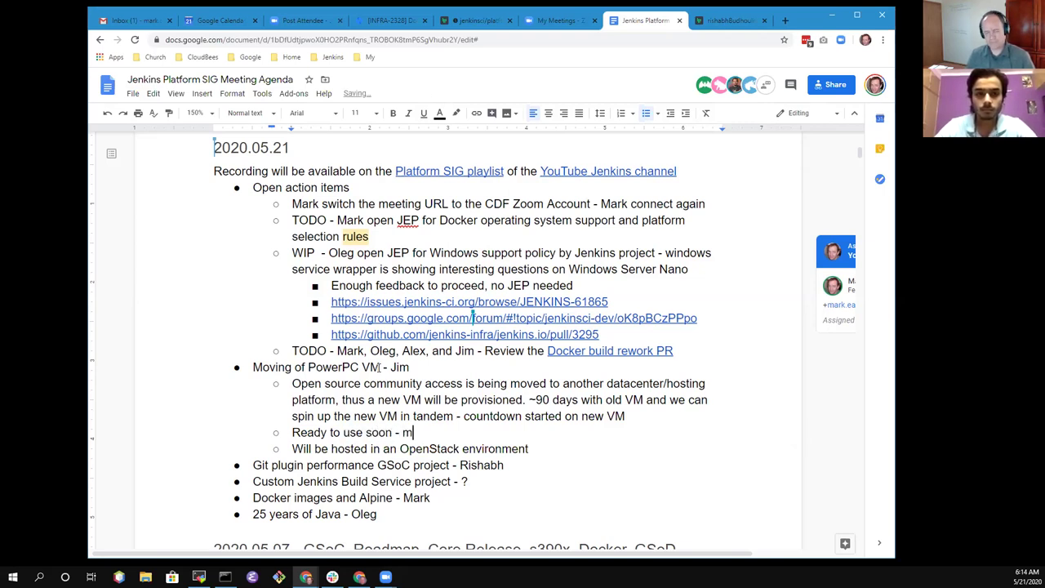
{"action": "type", "text": "ore permanent"}
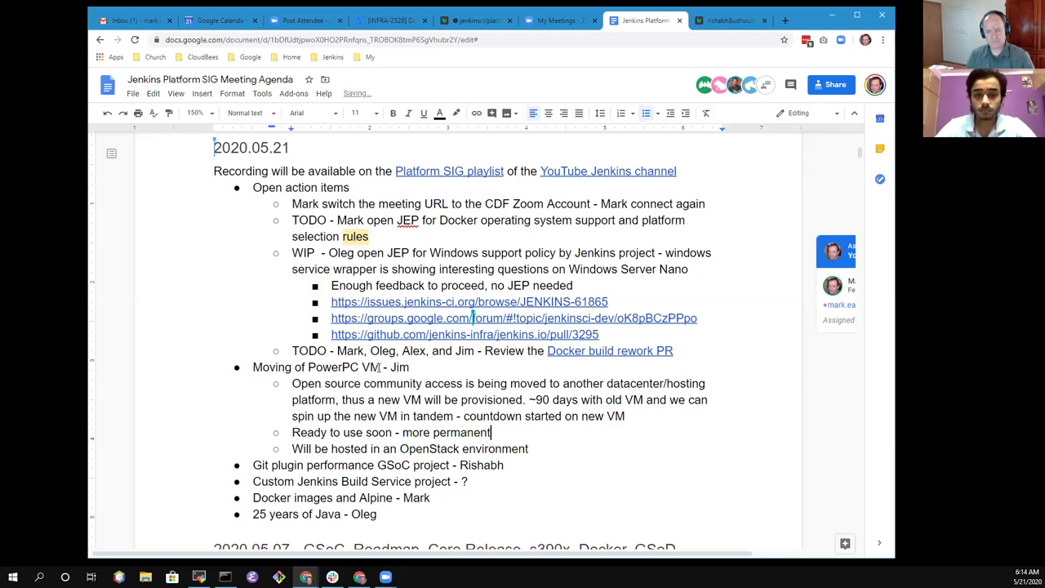
{"action": "type", "text": " home fo"}
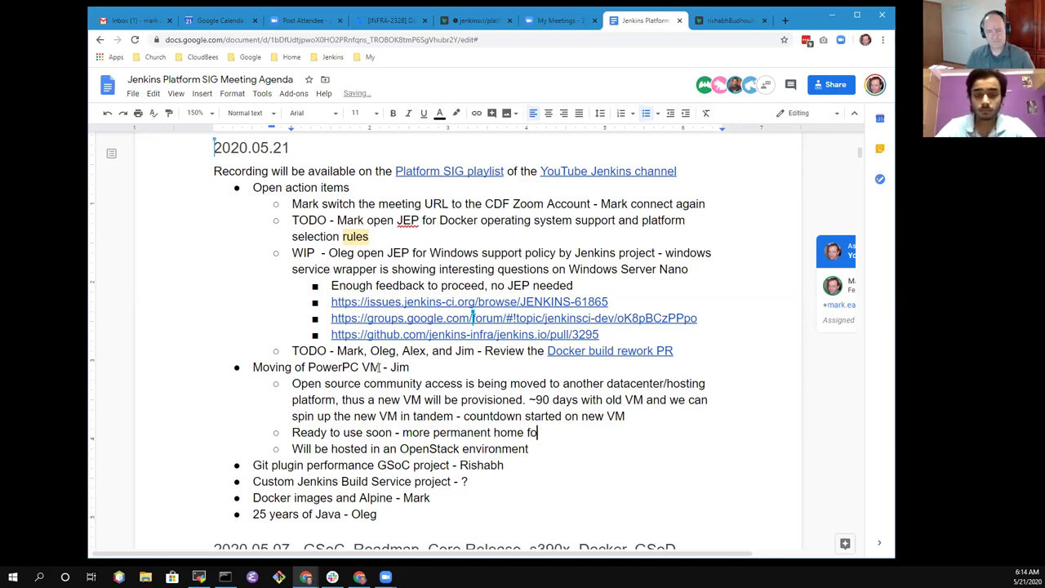
{"action": "key", "text": "BackSpace"}
{"action": "key", "text": "BackSpace"}
{"action": "type", "text": "for com"}
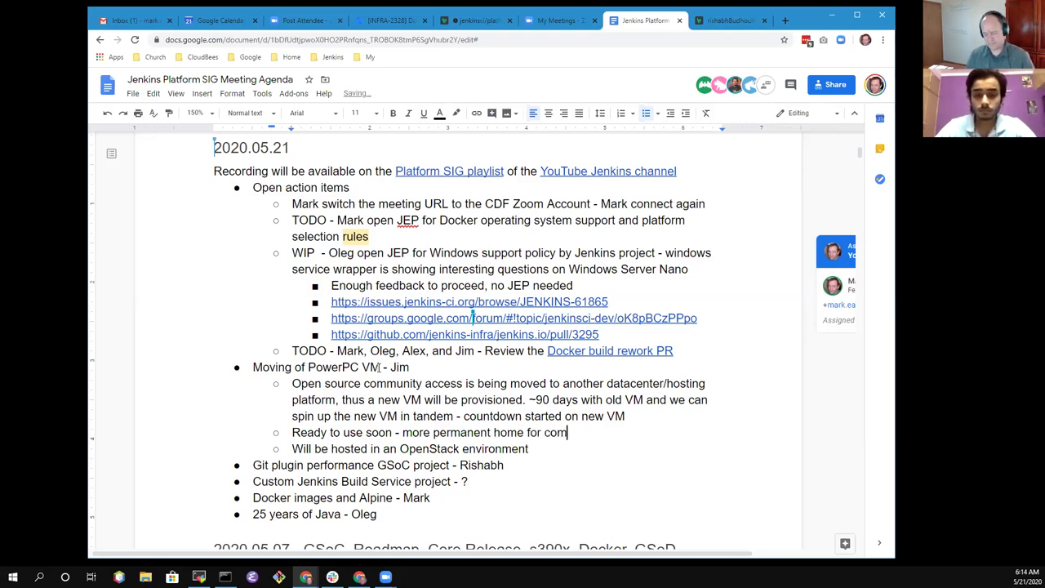
{"action": "type", "text": "munity VMs"}
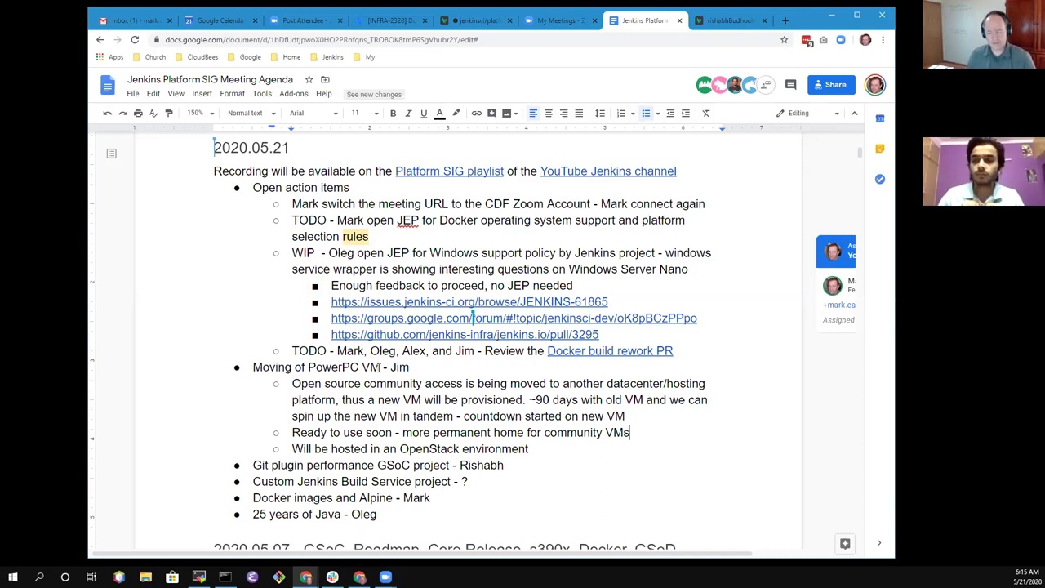
{"action": "key", "text": "Down"}
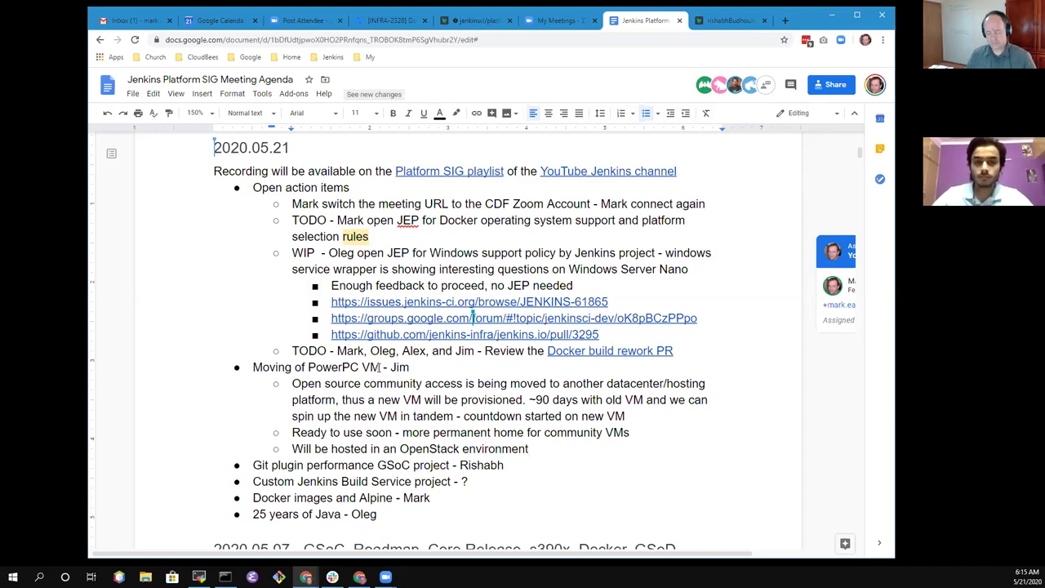
{"action": "key", "text": "Return"}
{"action": "type", "text": "Mark to"}
{"action": "key", "text": "shift+Home"}
{"action": "key", "text": "BackSpace"}
{"action": "key", "text": "BackSpace"}
{"action": "key", "text": "BackSpace"}
{"action": "key", "text": "BackSpace"}
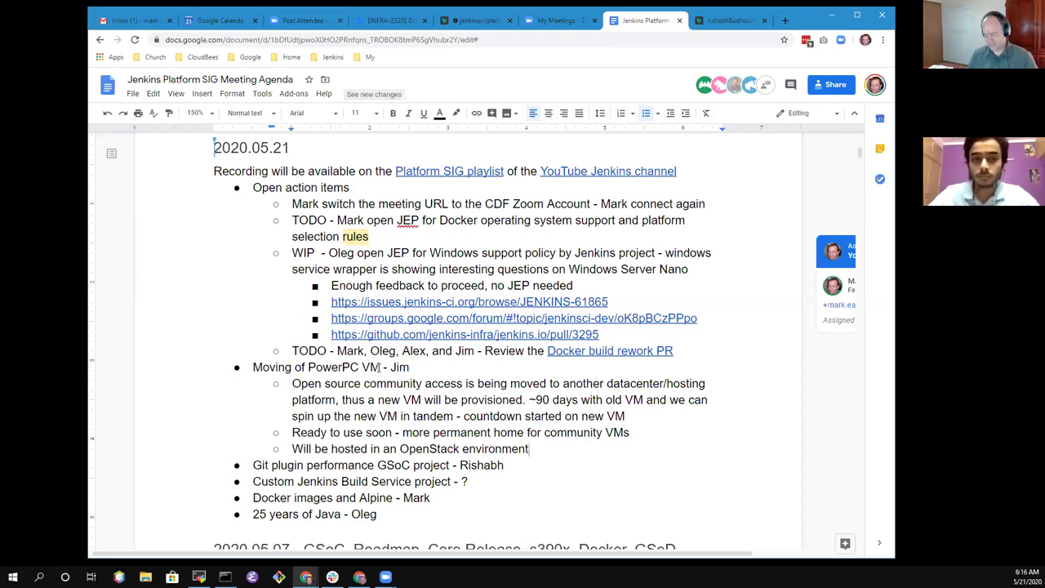
Below the OpenStack line, add the sub-bullet 'No need to transfer, just start using the old one'
{"action": "key", "text": "Return"}
{"action": "type", "text": "No need "}
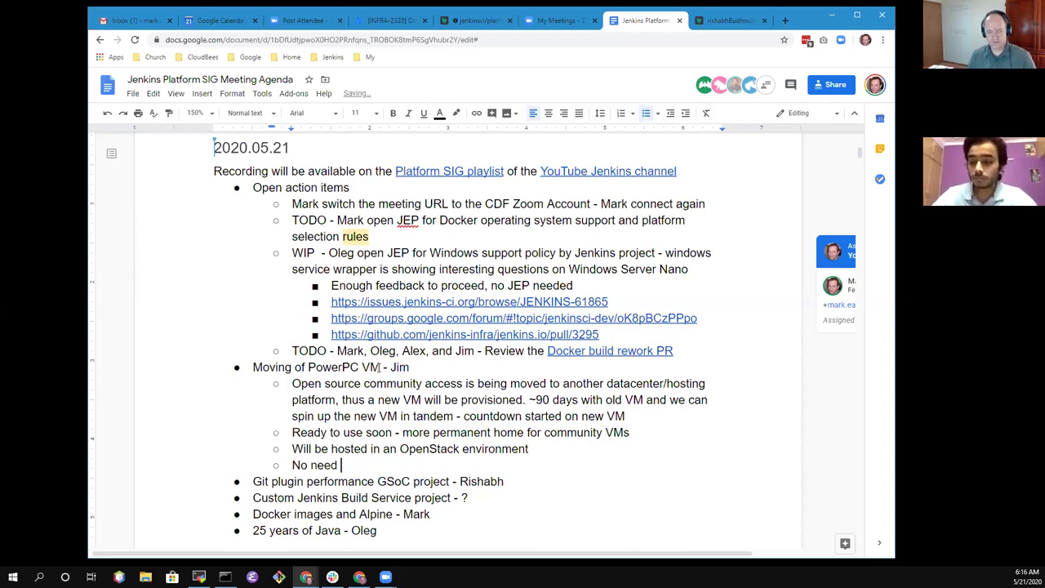
{"action": "type", "text": "to transfer, j"}
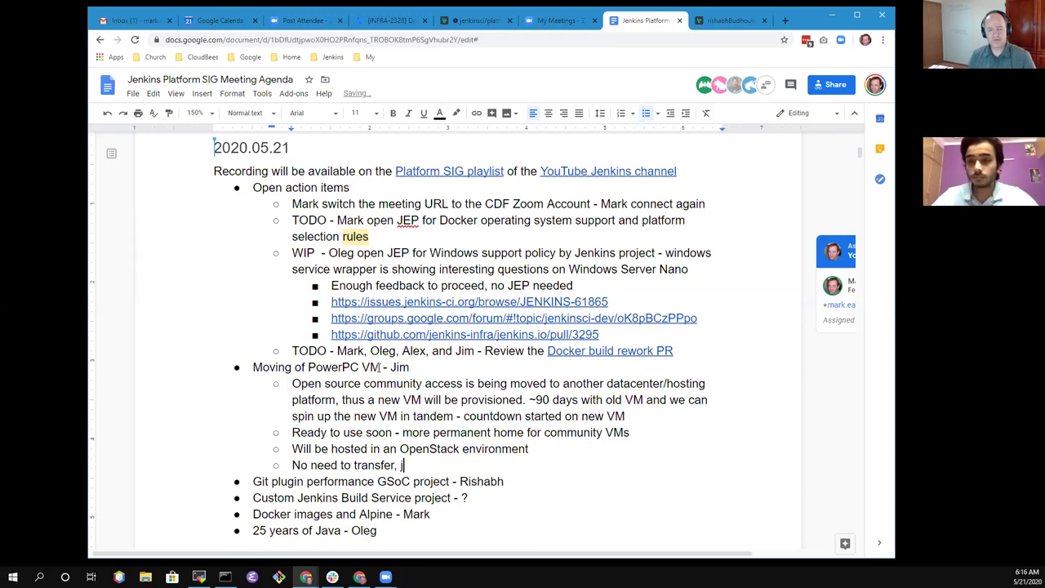
{"action": "type", "text": "ust start"}
{"action": "key", "text": "BackSpace"}
{"action": "key", "text": "BackSpace"}
{"action": "type", "text": "rt "}
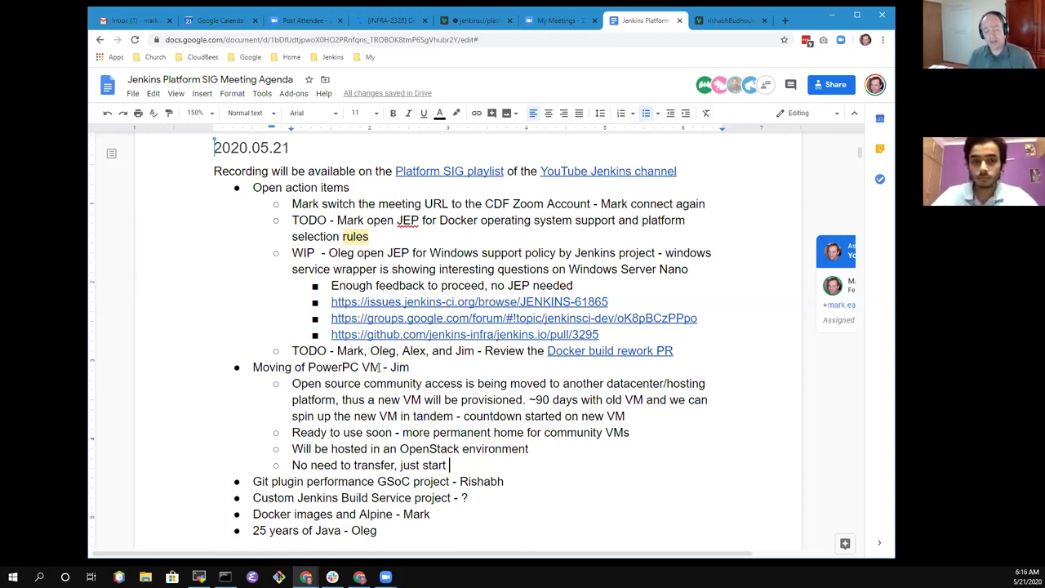
{"action": "type", "text": "using"}
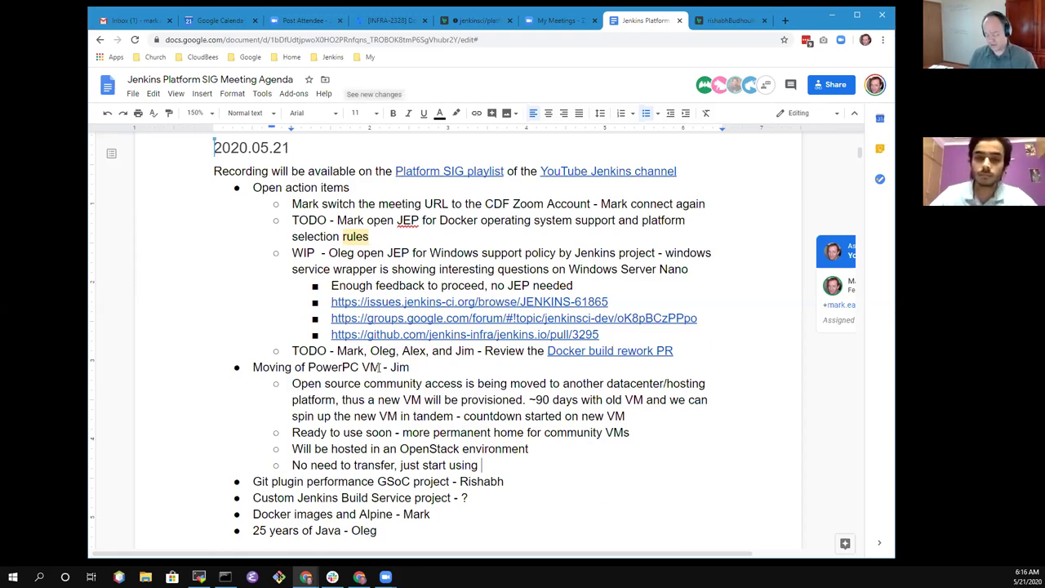
{"action": "type", "text": "the old one"}
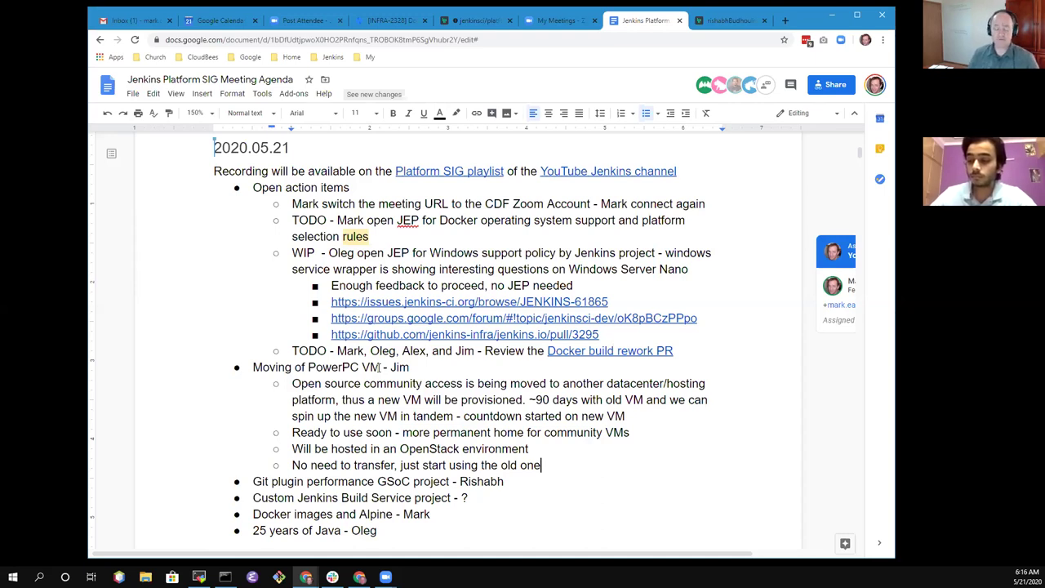
{"action": "key", "text": "Down"}
{"action": "key", "text": "Up"}
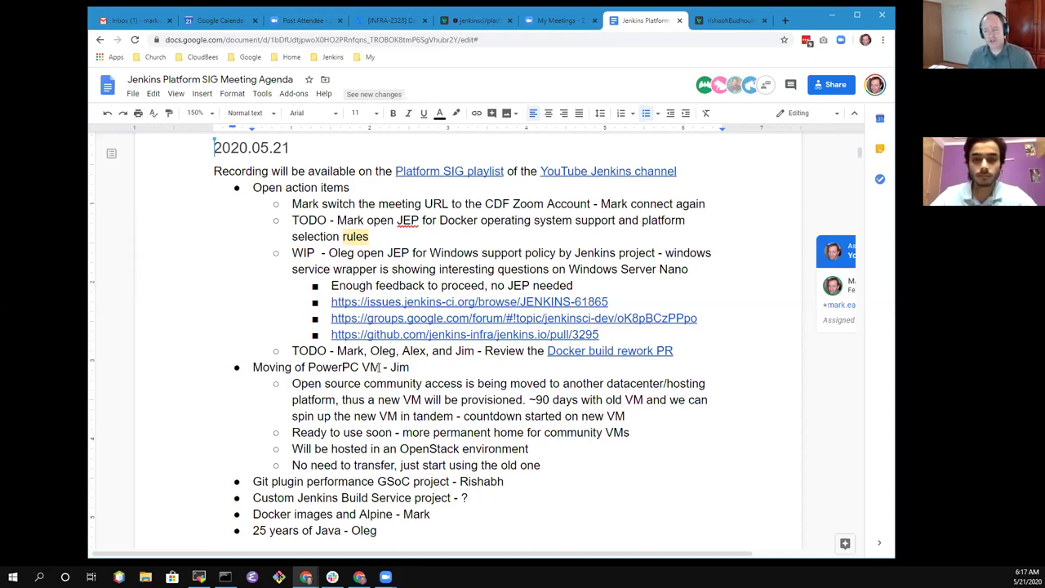
Bring the 'Git Plugin Performance Improvement Project' Keynote deck into the shared Zoom screen
{"action": "key", "text": "ctrl+Left"}
{"action": "key", "text": "ctrl+Left"}
{"action": "key", "text": "ctrl+Left"}
{"action": "key", "text": "ctrl+Left"}
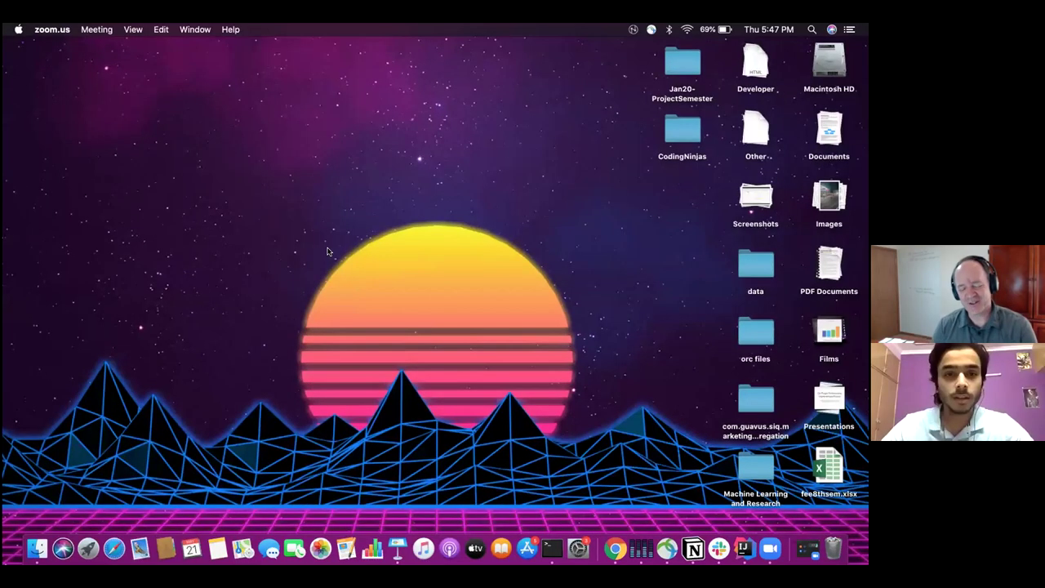
{"action": "key", "text": "super+Tab"}
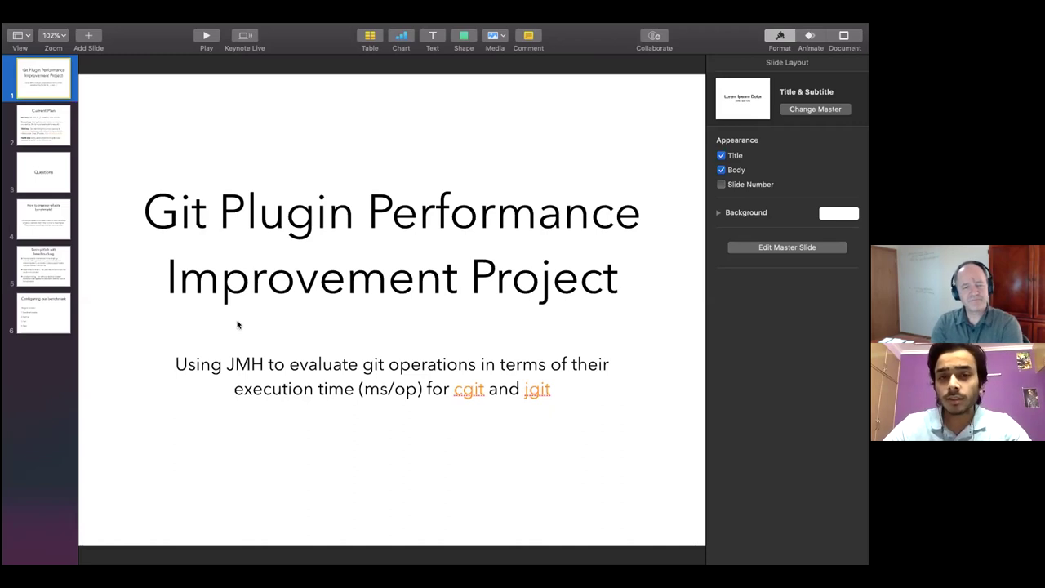
Show the Current Plan slide, then switch to the browser with GitHub pull request #521
{"action": "left_click", "coordinate": [51, 128]}
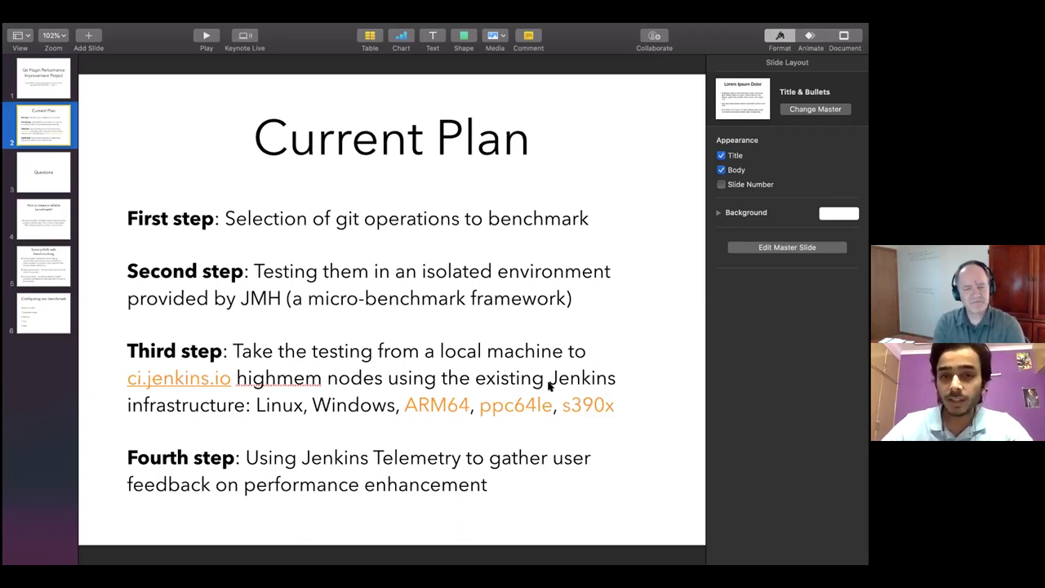
{"action": "key", "text": "ctrl+Right"}
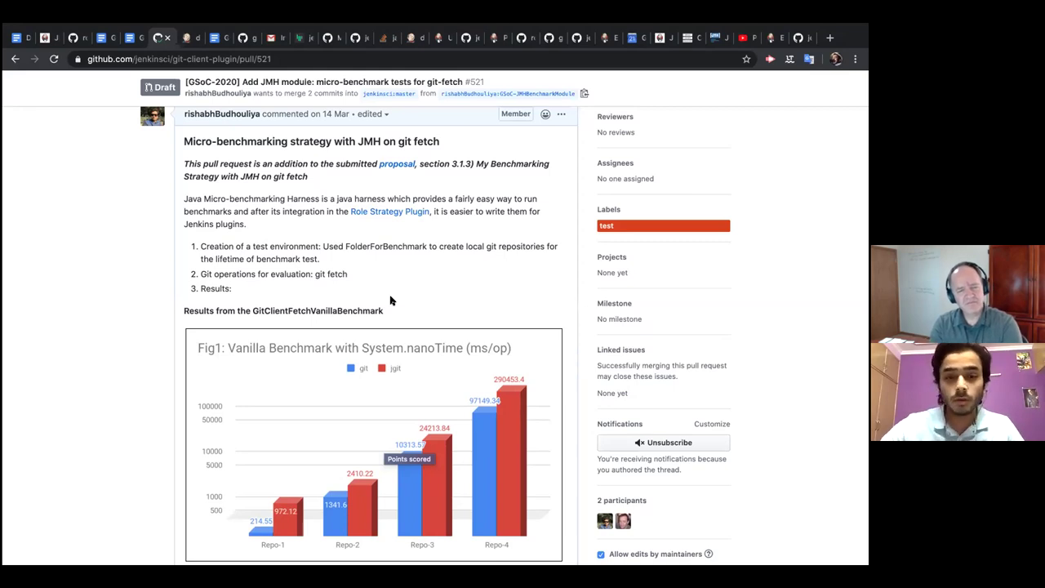
Scroll through pull request #521's git vs jgit benchmark charts and Observation tables
{"action": "scroll", "coordinate": [391, 300], "scroll_direction": "down", "scroll_amount": 5}
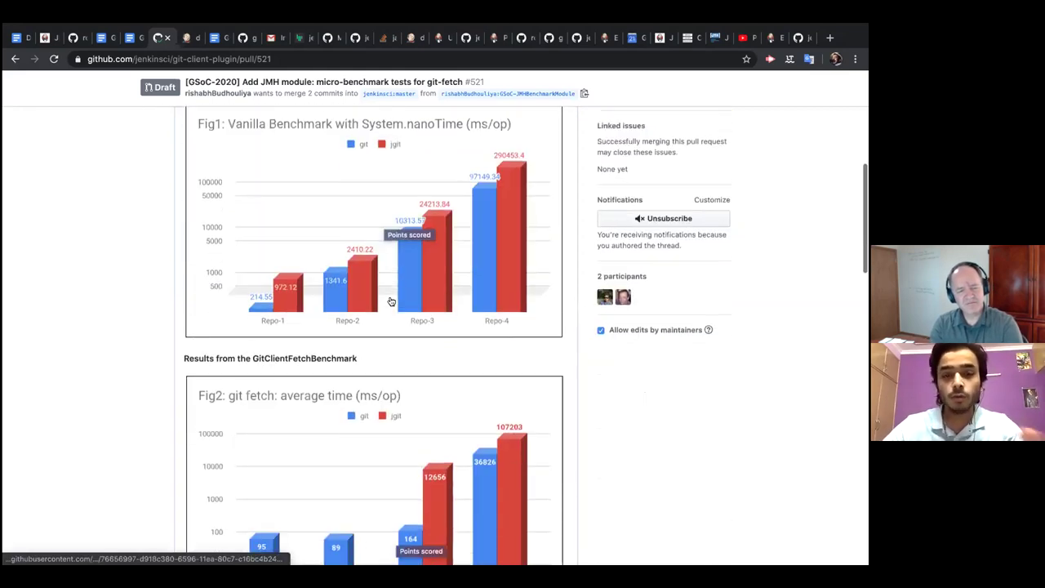
{"action": "scroll", "coordinate": [391, 300], "scroll_direction": "down", "scroll_amount": 1}
{"action": "scroll", "coordinate": [390, 300], "scroll_direction": "up", "scroll_amount": 1}
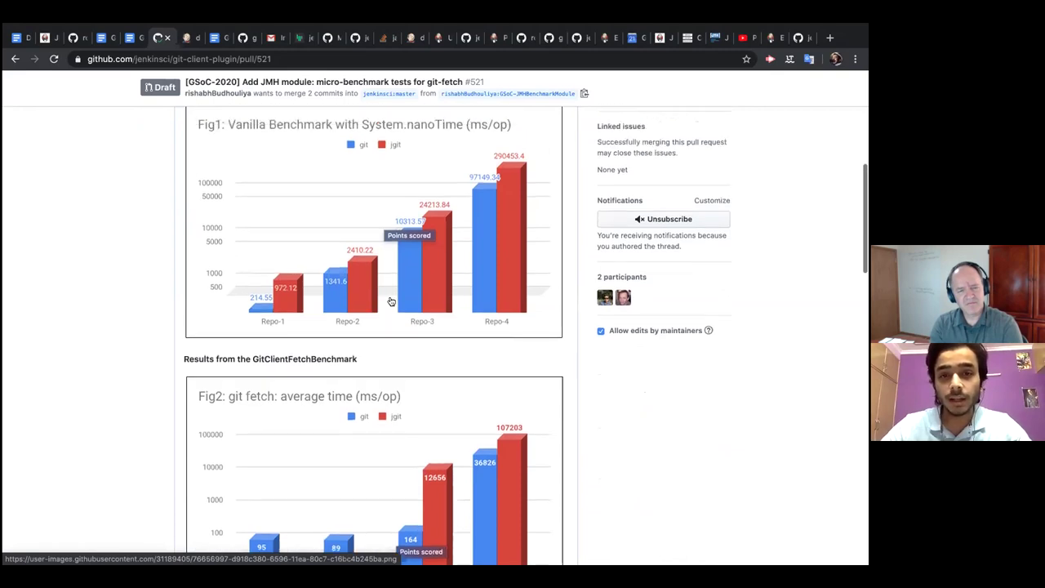
{"action": "scroll", "coordinate": [391, 301], "scroll_direction": "up", "scroll_amount": 2}
{"action": "scroll", "coordinate": [390, 300], "scroll_direction": "down", "scroll_amount": 1}
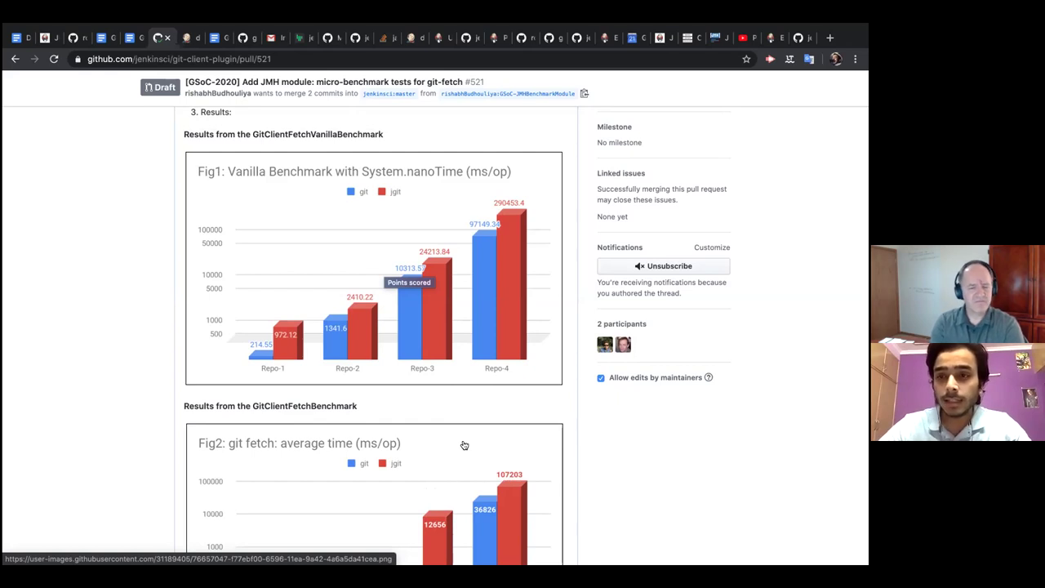
{"action": "scroll", "coordinate": [464, 445], "scroll_direction": "down", "scroll_amount": 10}
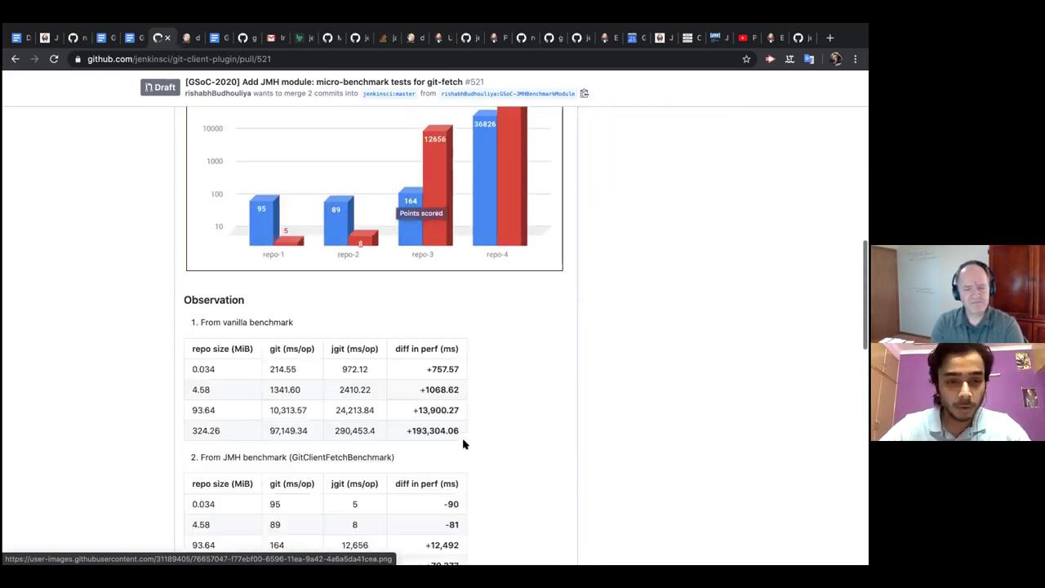
{"action": "scroll", "coordinate": [464, 442], "scroll_direction": "up", "scroll_amount": 2}
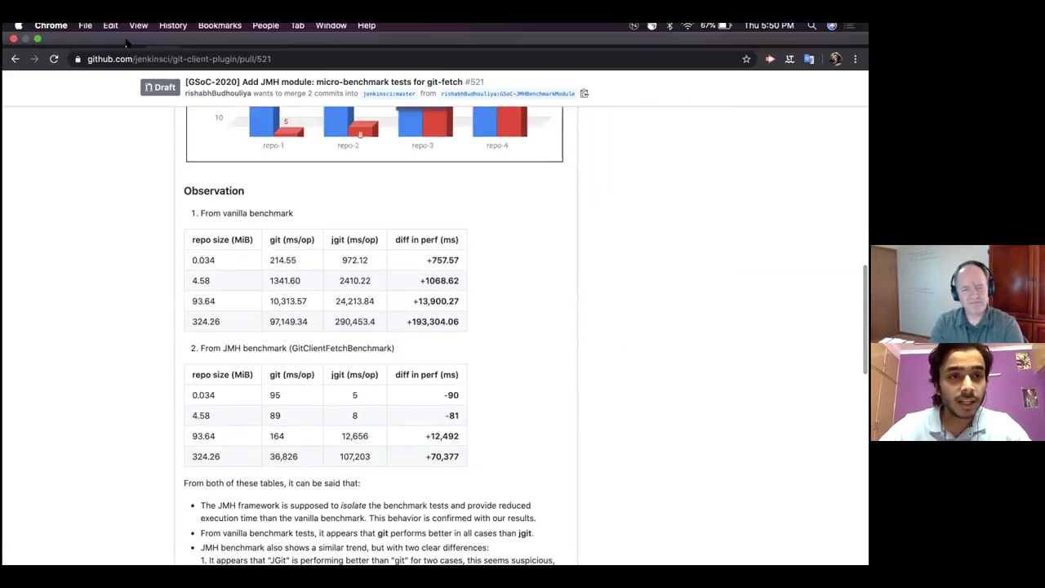
{"action": "left_click", "coordinate": [129, 38]}
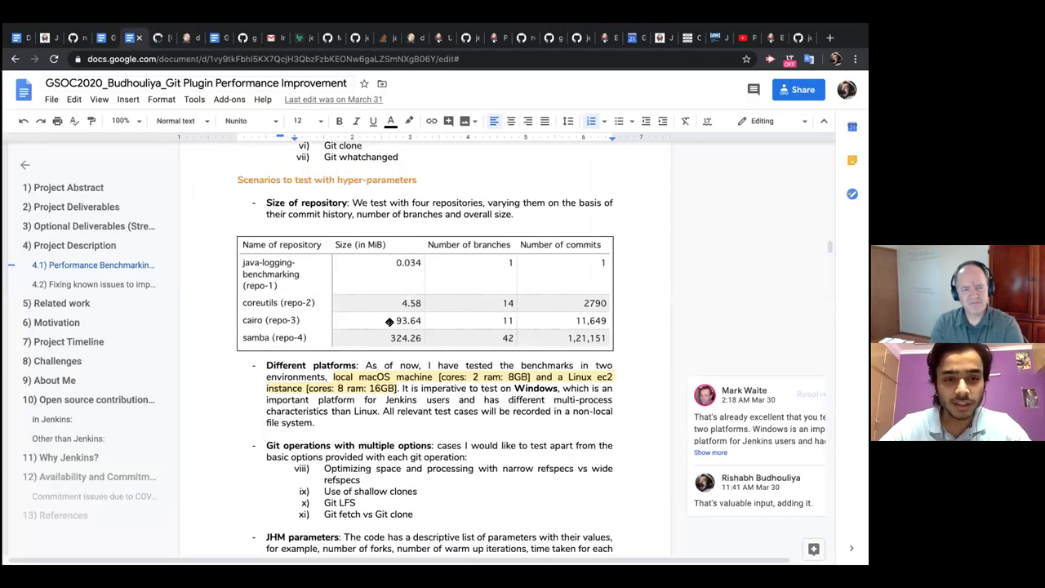
{"action": "scroll", "coordinate": [396, 320], "scroll_direction": "up", "scroll_amount": 1}
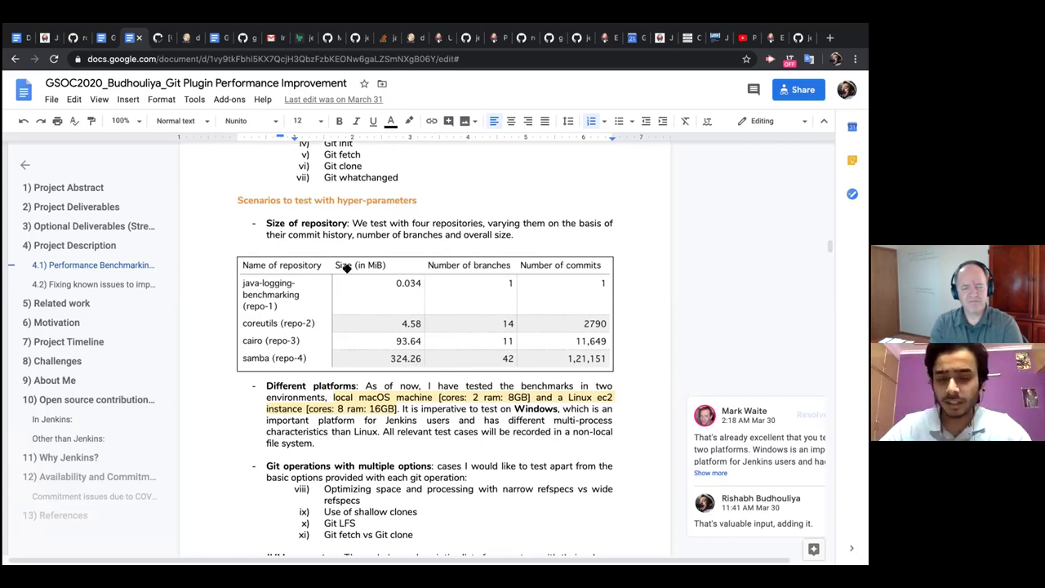
Reopen the pull request #521 tab and scroll from Fig1 past the Fig2 git fetch chart to the Observation tables
{"action": "left_click", "coordinate": [158, 41]}
{"action": "scroll", "coordinate": [314, 263], "scroll_direction": "up", "scroll_amount": 6}
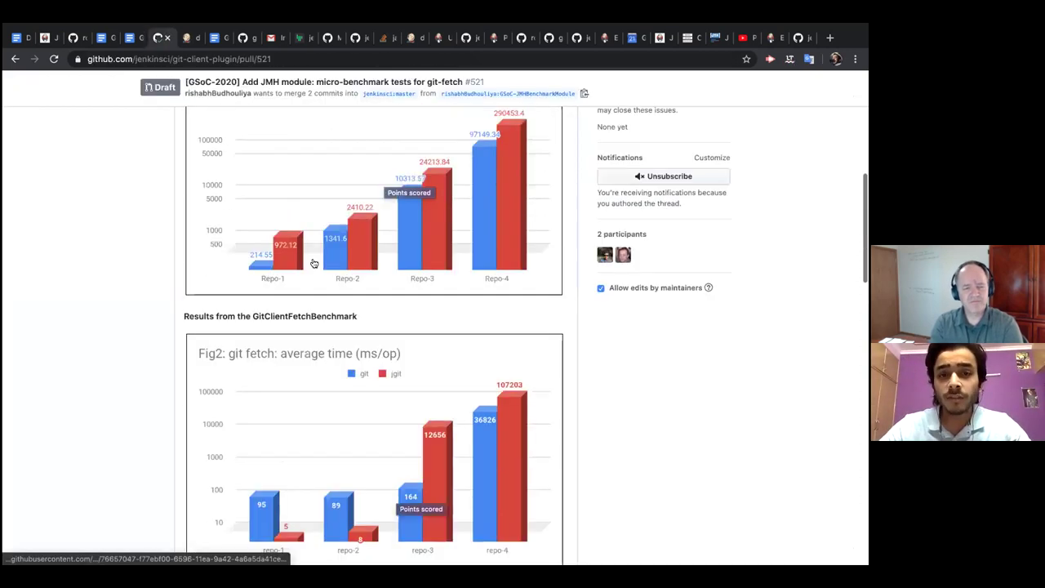
{"action": "scroll", "coordinate": [492, 354], "scroll_direction": "down", "scroll_amount": 1}
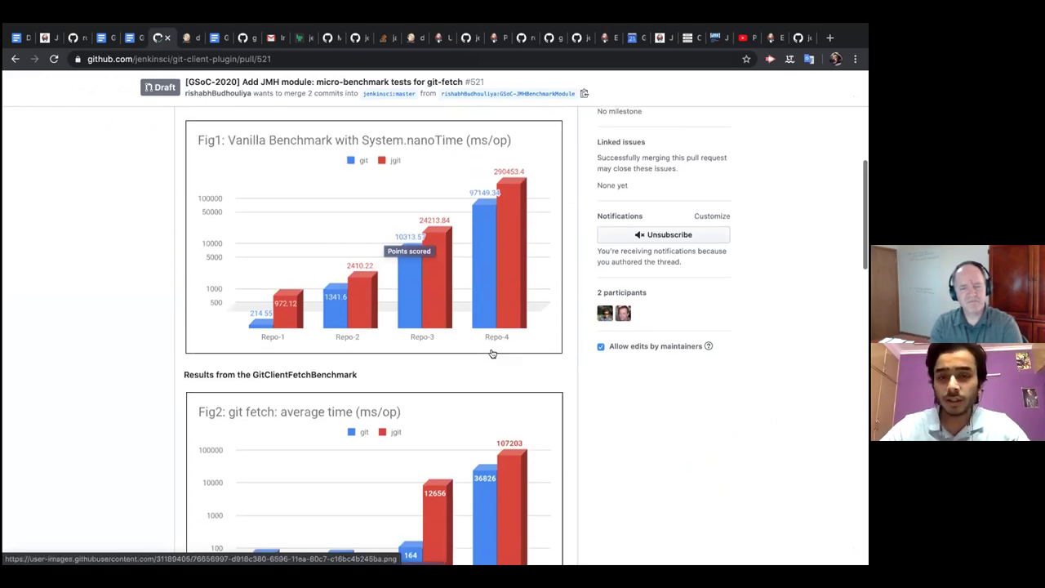
{"action": "scroll", "coordinate": [523, 354], "scroll_direction": "down", "scroll_amount": 2}
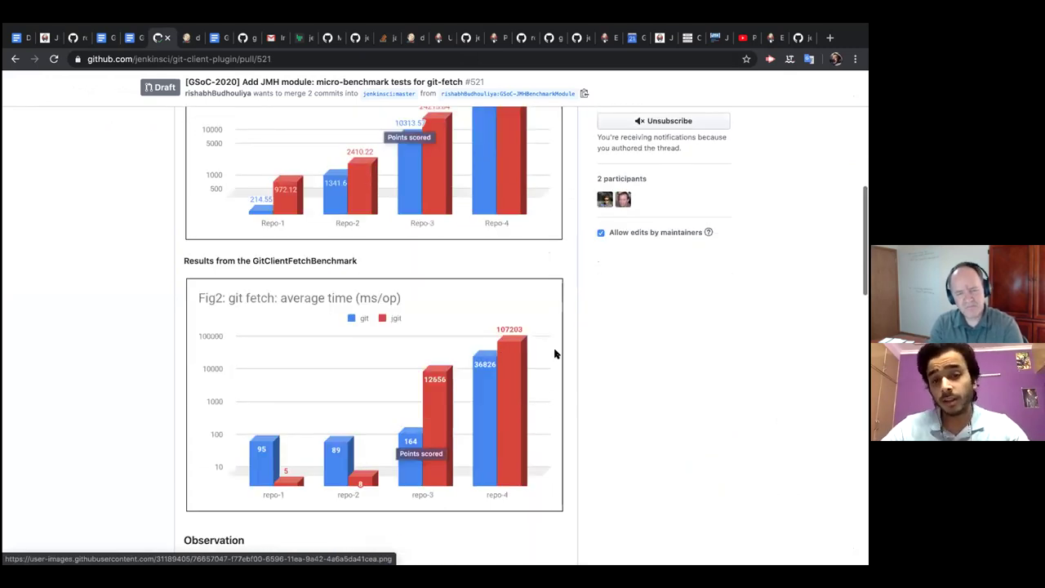
{"action": "scroll", "coordinate": [555, 353], "scroll_direction": "down", "scroll_amount": 1}
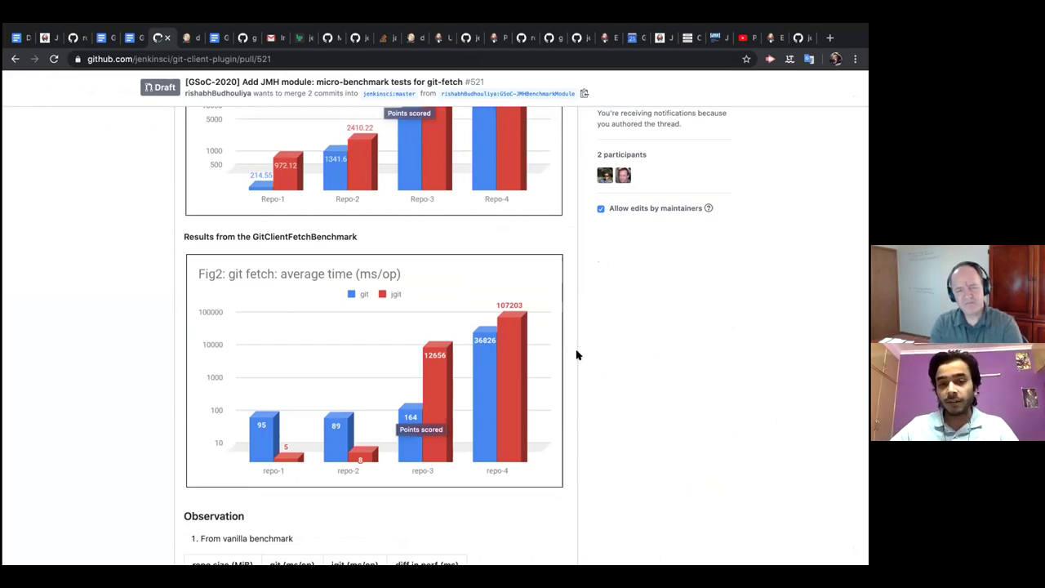
{"action": "scroll", "coordinate": [576, 354], "scroll_direction": "down", "scroll_amount": 1}
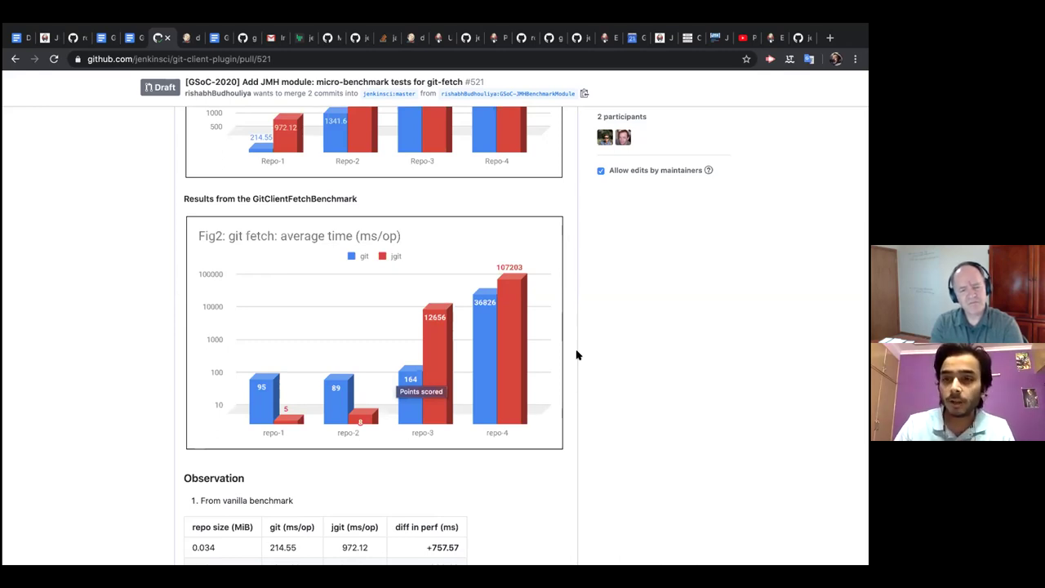
{"action": "scroll", "coordinate": [576, 354], "scroll_direction": "down", "scroll_amount": 10}
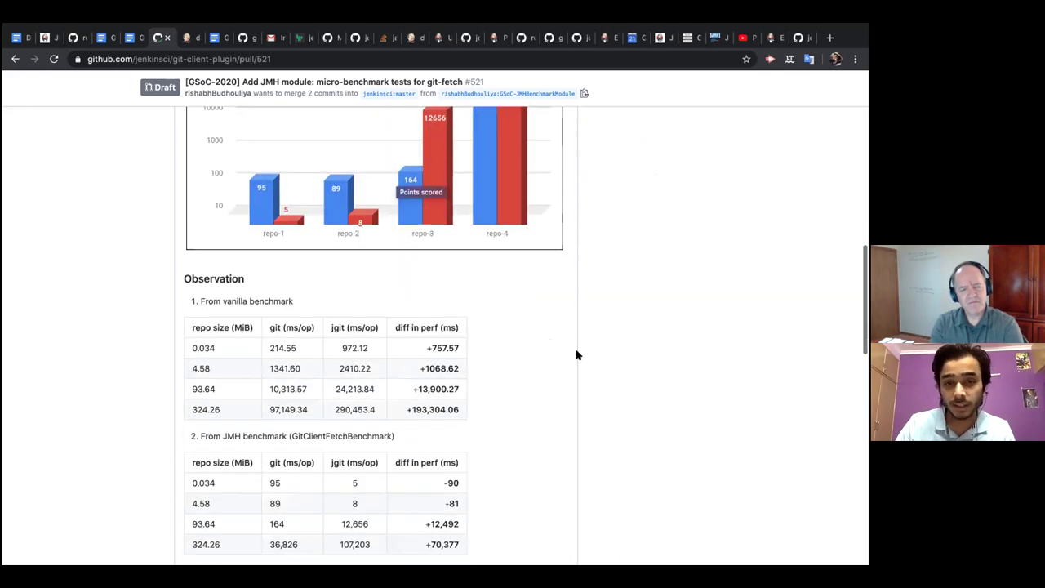
{"action": "scroll", "coordinate": [576, 354], "scroll_direction": "down", "scroll_amount": 2}
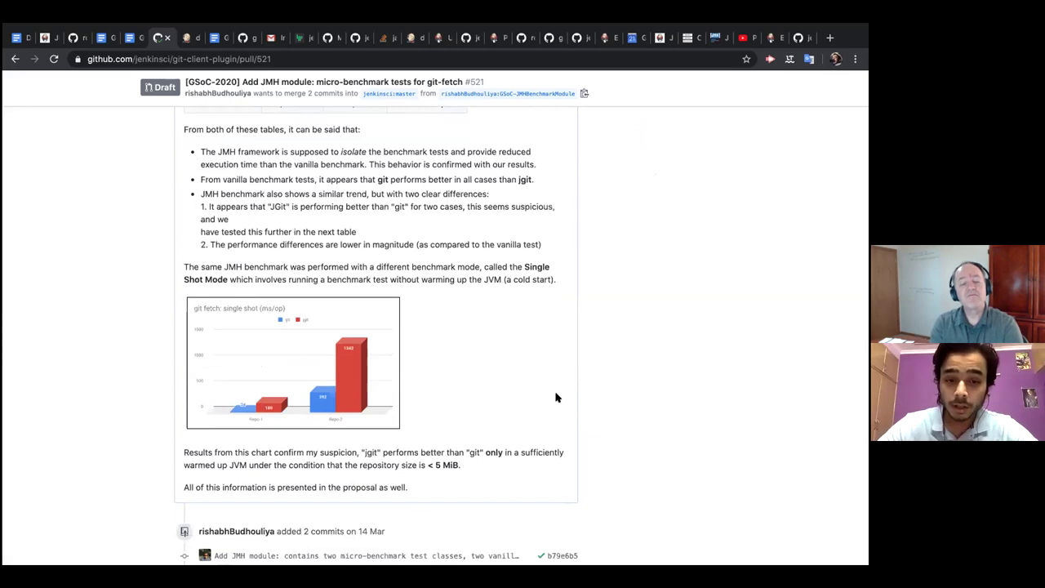
{"action": "scroll", "coordinate": [551, 250], "scroll_direction": "up", "scroll_amount": 2}
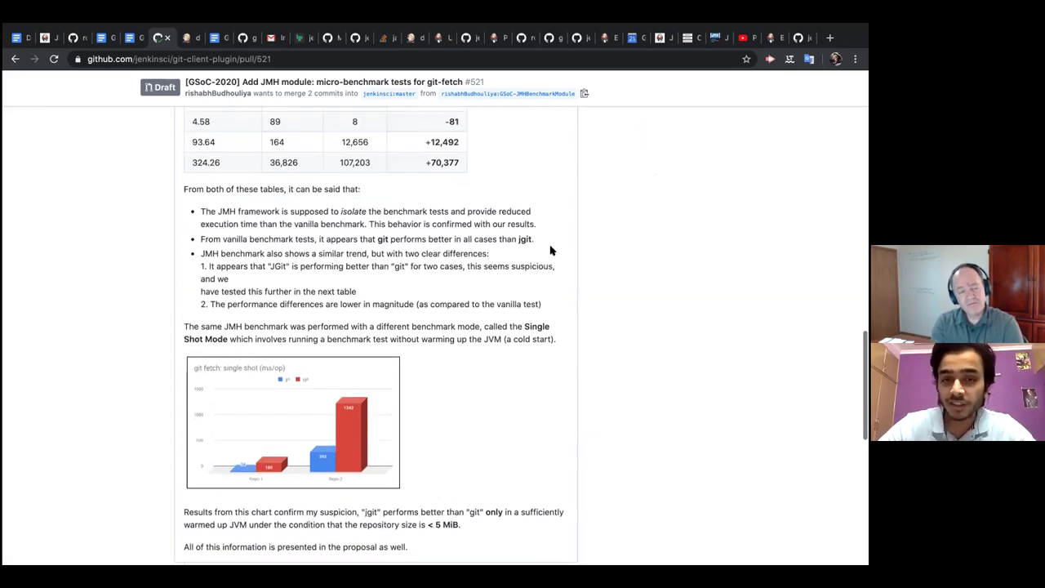
{"action": "scroll", "coordinate": [550, 246], "scroll_direction": "down", "scroll_amount": 1}
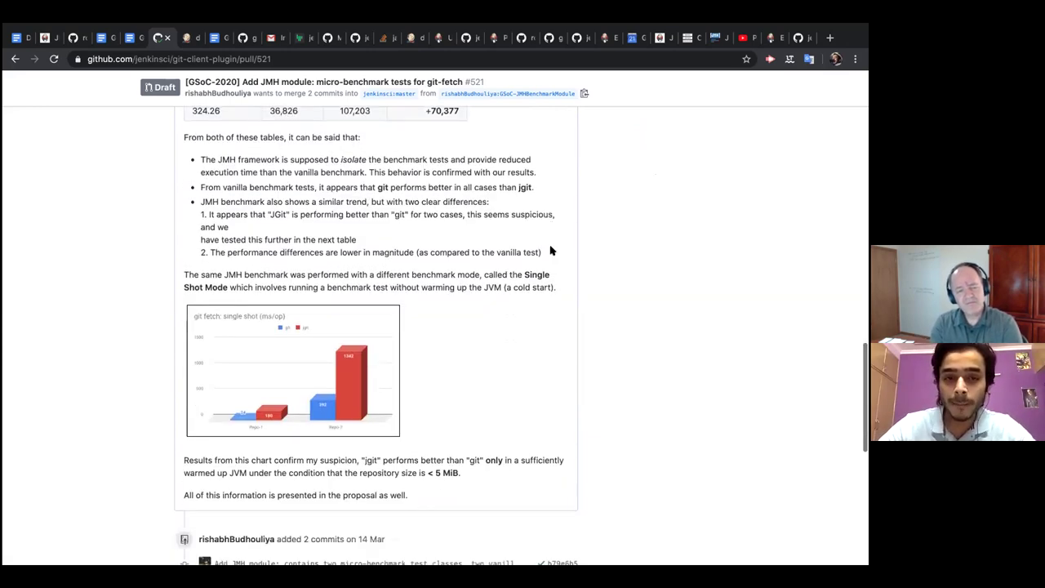
{"action": "scroll", "coordinate": [550, 249], "scroll_direction": "up", "scroll_amount": 5}
{"action": "scroll", "coordinate": [550, 250], "scroll_direction": "down", "scroll_amount": 2}
{"action": "scroll", "coordinate": [550, 251], "scroll_direction": "down", "scroll_amount": 1}
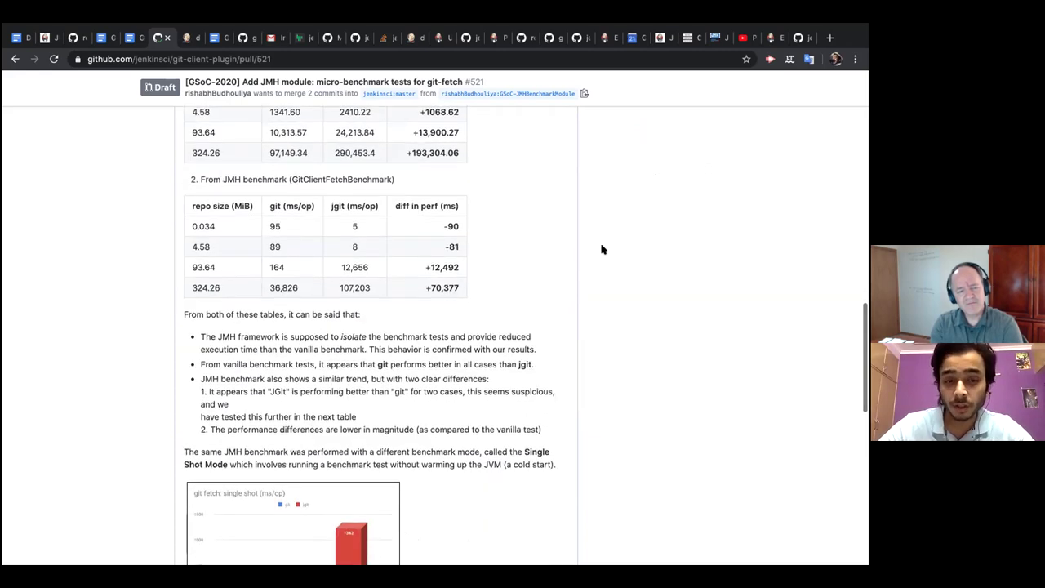
{"action": "scroll", "coordinate": [562, 205], "scroll_direction": "down", "scroll_amount": 1}
{"action": "scroll", "coordinate": [562, 204], "scroll_direction": "down", "scroll_amount": 1}
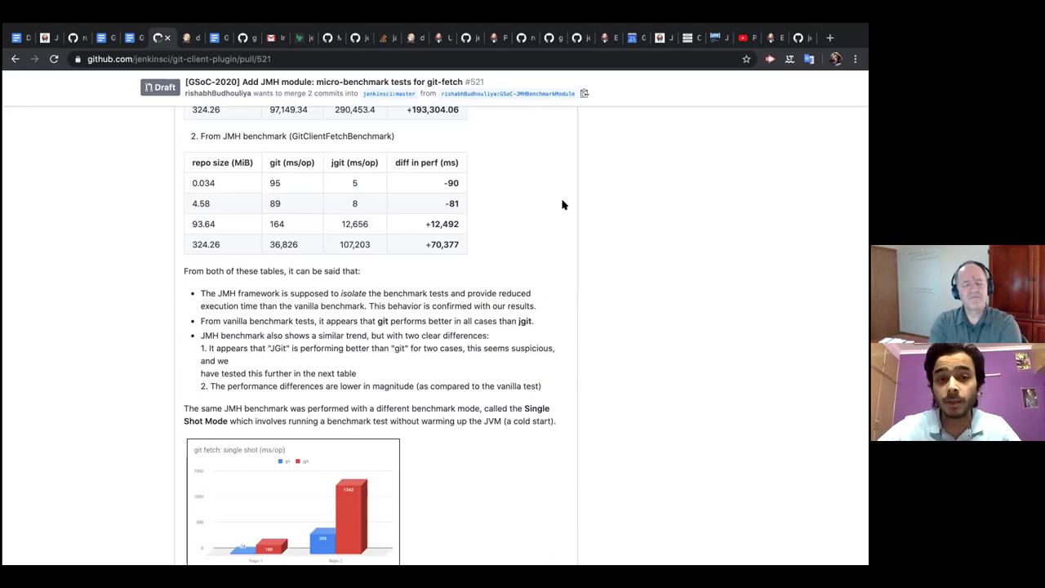
{"action": "scroll", "coordinate": [562, 205], "scroll_direction": "up", "scroll_amount": 6}
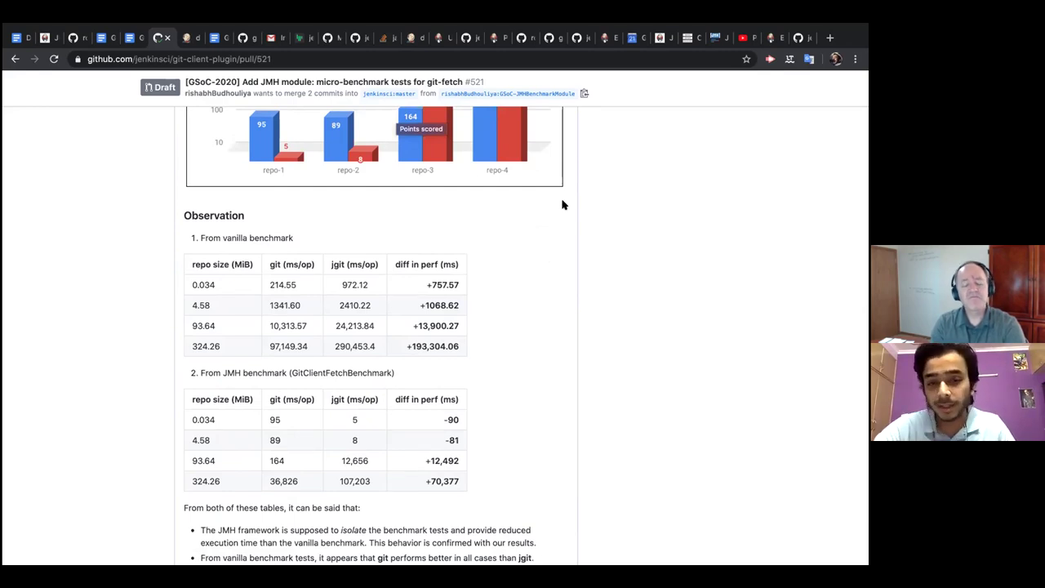
Scroll back up to the Fig1 and Fig2 charts, down to the single-shot chart, then return to Keynote
{"action": "scroll", "coordinate": [562, 205], "scroll_direction": "up", "scroll_amount": 1}
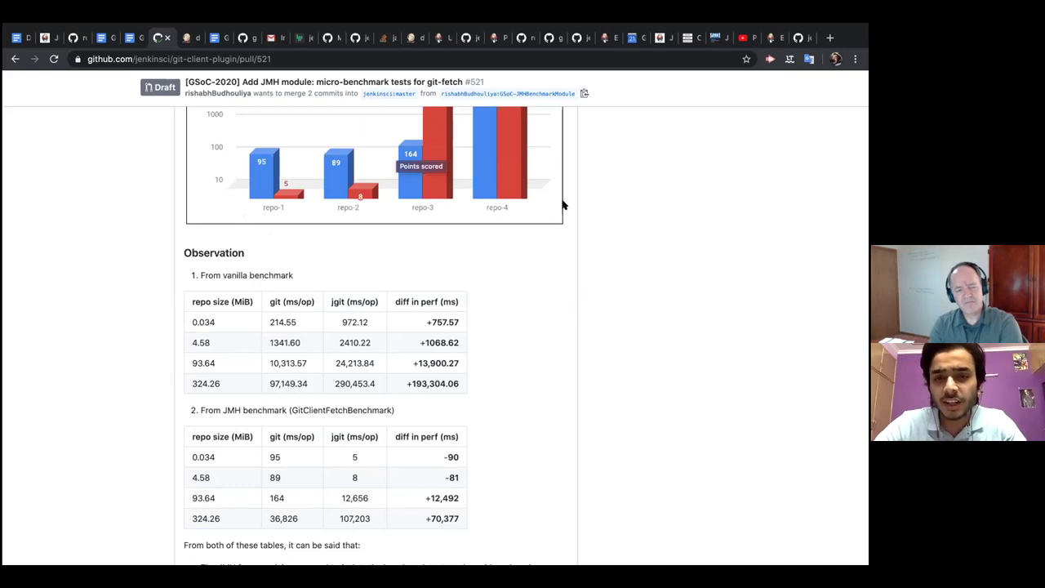
{"action": "scroll", "coordinate": [562, 205], "scroll_direction": "up", "scroll_amount": 4}
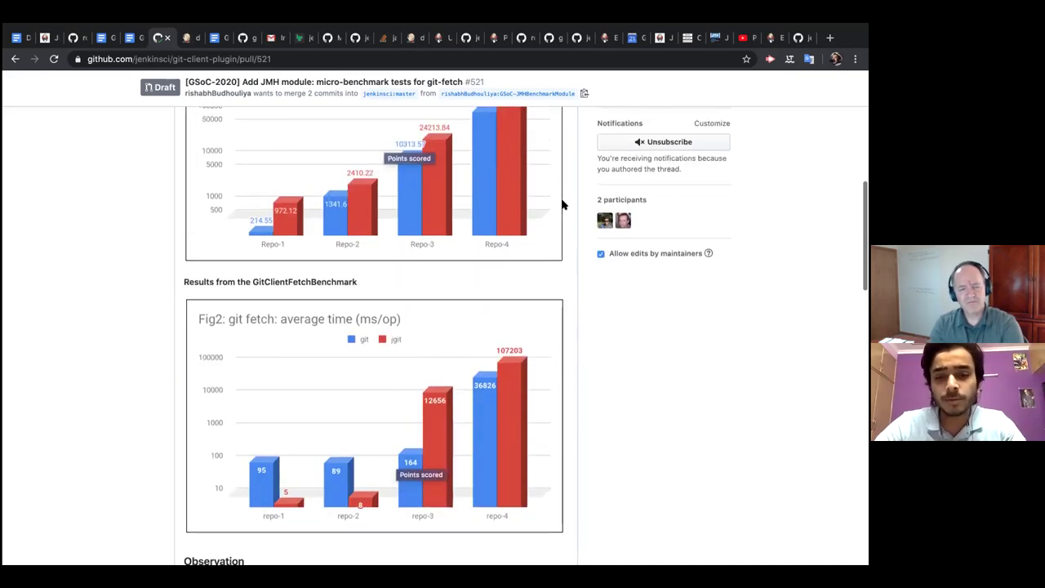
{"action": "scroll", "coordinate": [562, 204], "scroll_direction": "up", "scroll_amount": 1}
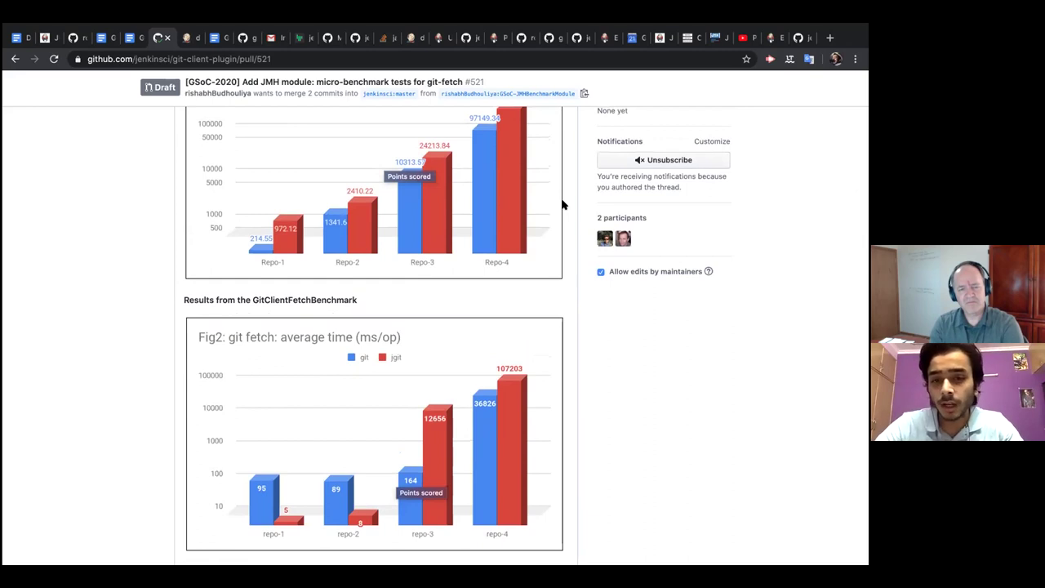
{"action": "scroll", "coordinate": [561, 205], "scroll_direction": "up", "scroll_amount": 1}
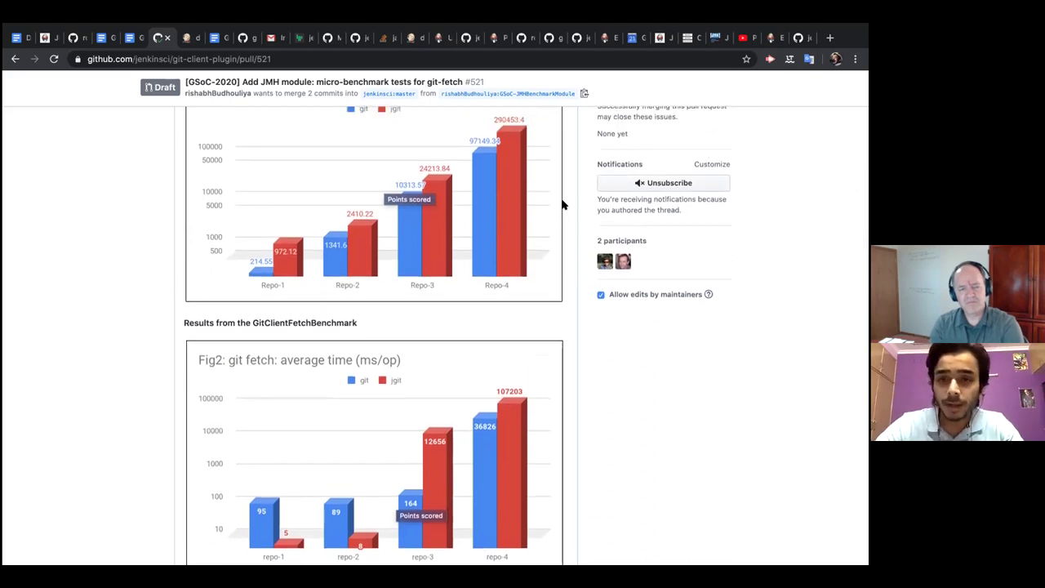
{"action": "scroll", "coordinate": [561, 205], "scroll_direction": "up", "scroll_amount": 1}
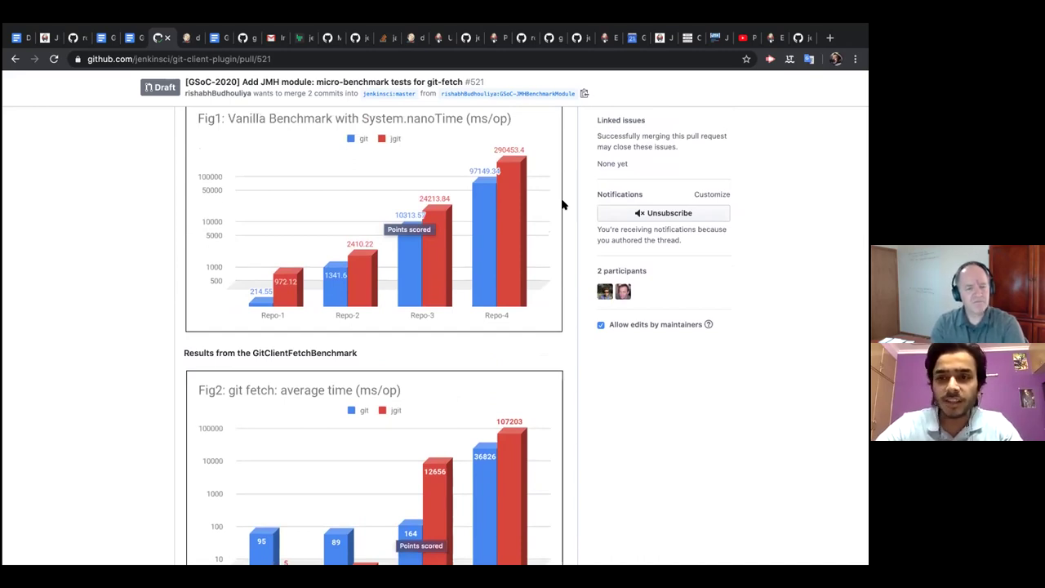
{"action": "scroll", "coordinate": [562, 205], "scroll_direction": "up", "scroll_amount": 1}
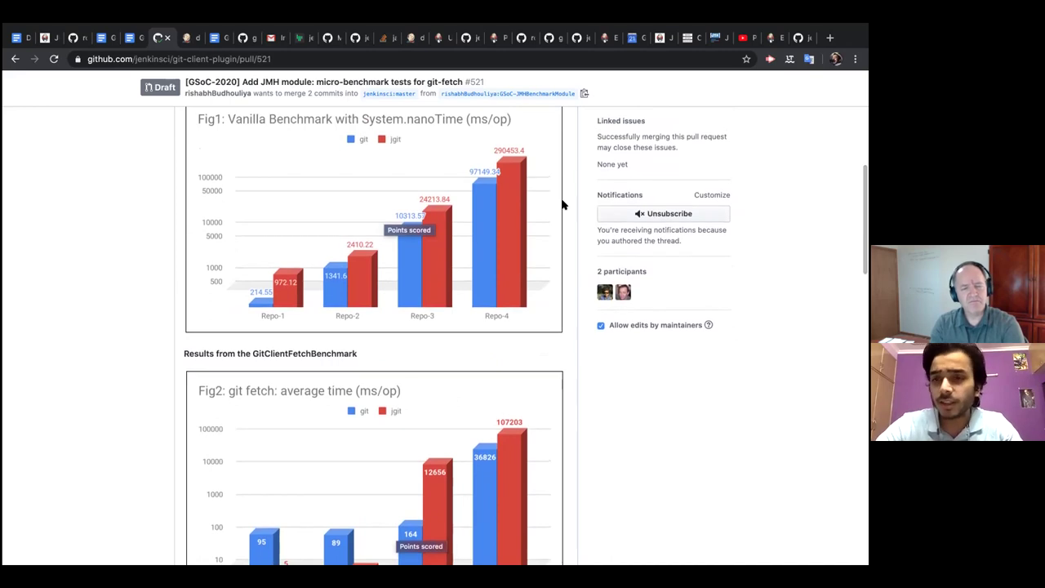
{"action": "scroll", "coordinate": [562, 205], "scroll_direction": "down", "scroll_amount": 1}
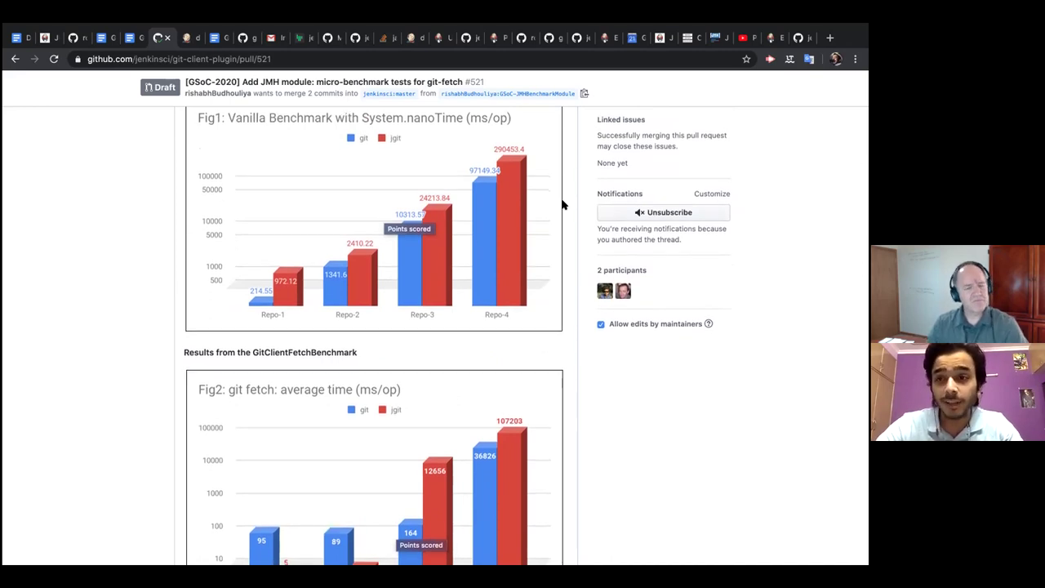
{"action": "scroll", "coordinate": [562, 205], "scroll_direction": "down", "scroll_amount": 5}
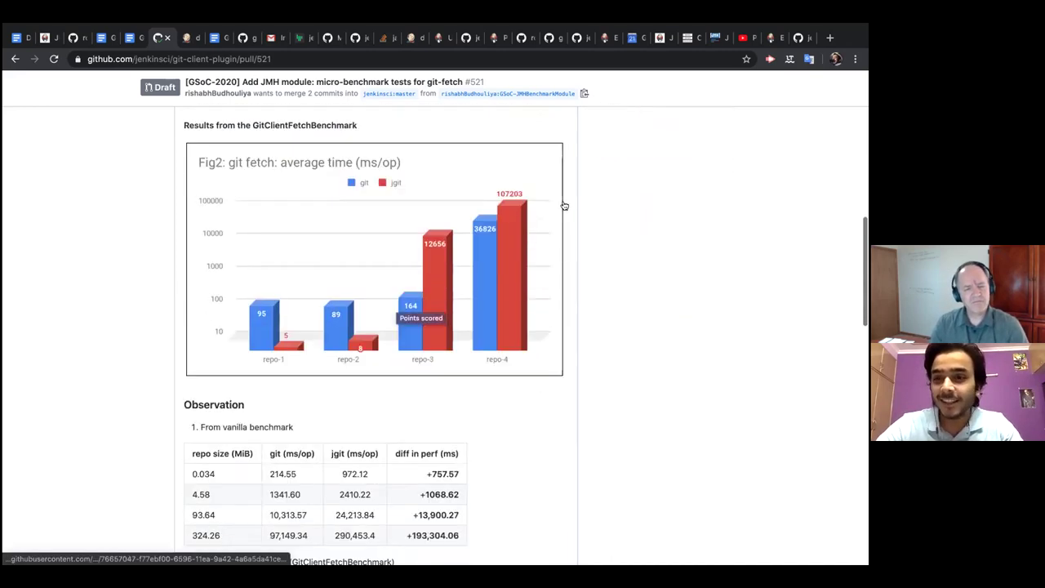
{"action": "scroll", "coordinate": [562, 205], "scroll_direction": "down", "scroll_amount": 10}
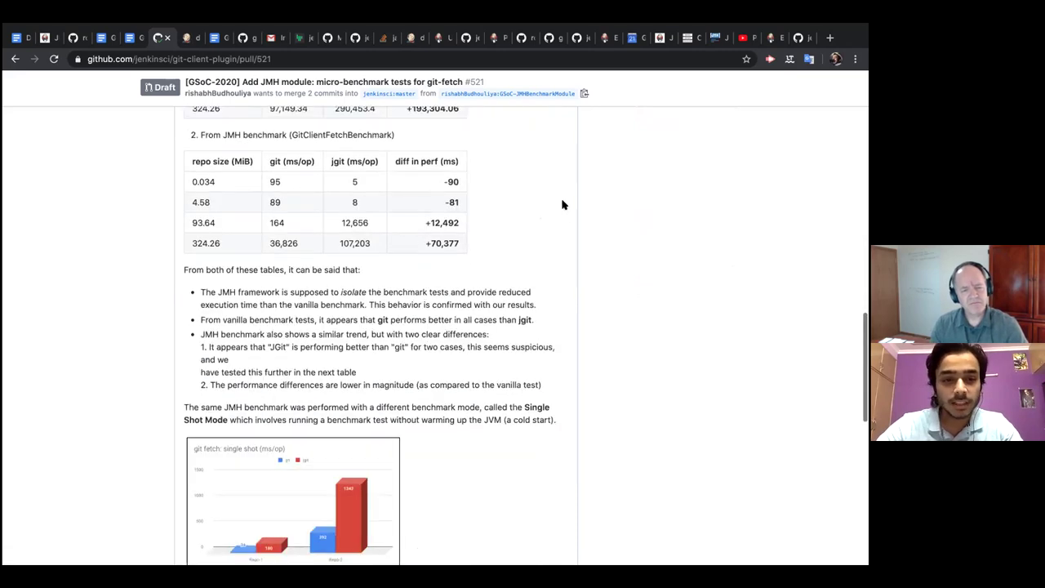
{"action": "scroll", "coordinate": [562, 205], "scroll_direction": "down", "scroll_amount": 1}
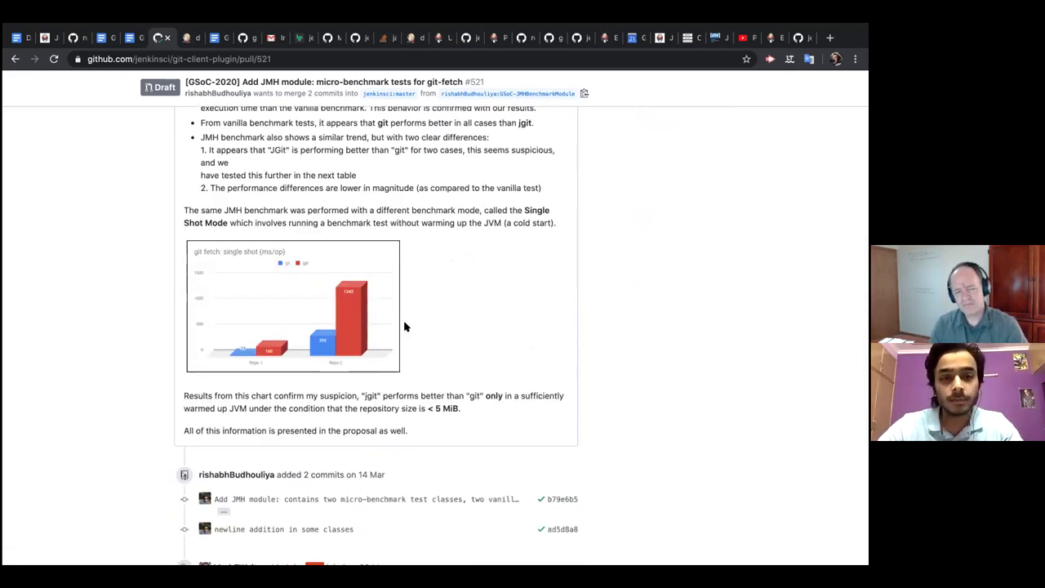
{"action": "key", "text": "ctrl+Left"}
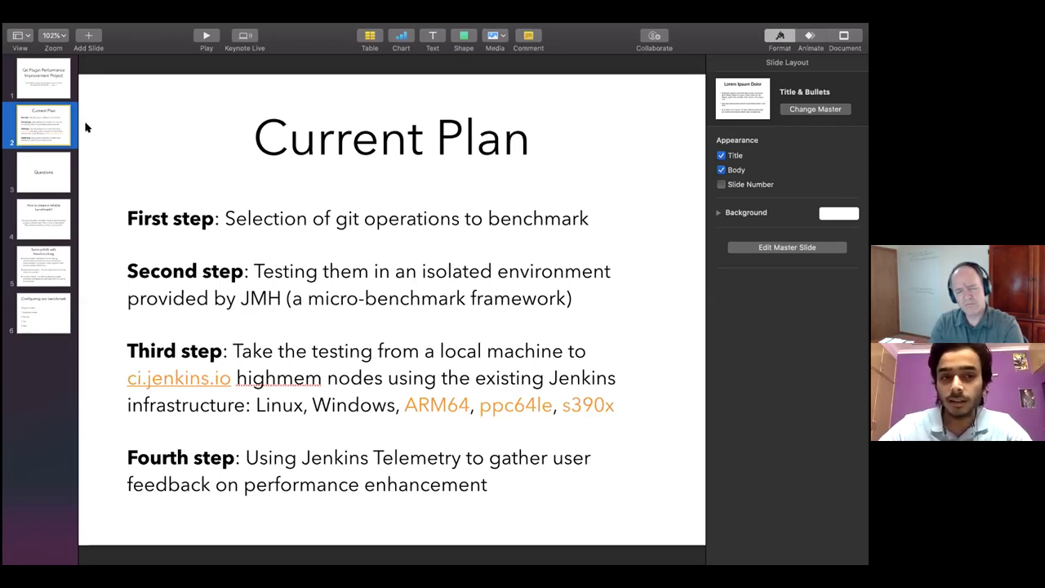
Show slide 3, the centred 'Questions' title slide
{"action": "left_click", "coordinate": [53, 181]}
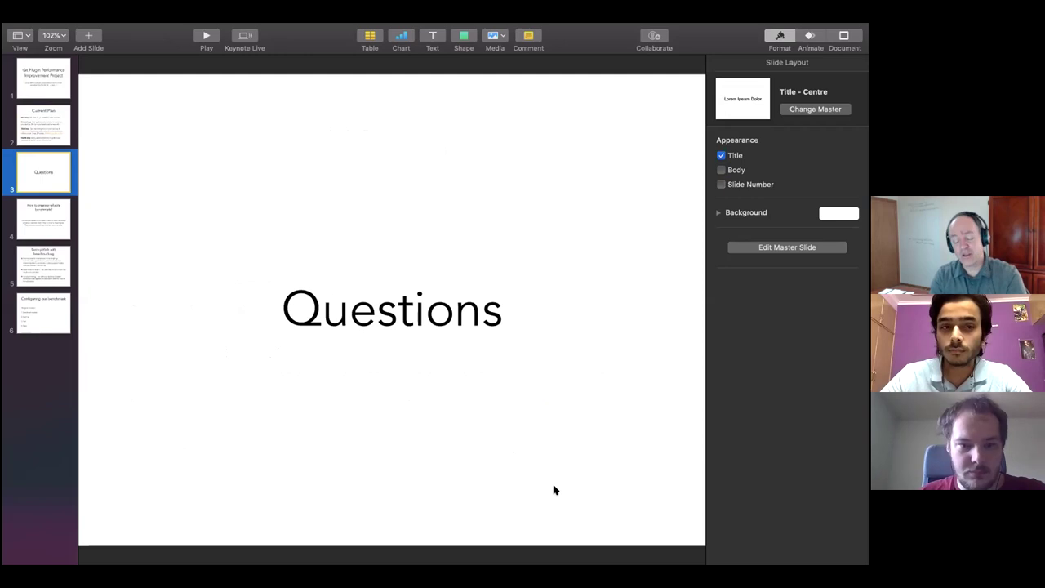
Return to slide 2, the Current Plan slide with the Jenkins Telemetry step
{"action": "key", "text": "Up"}
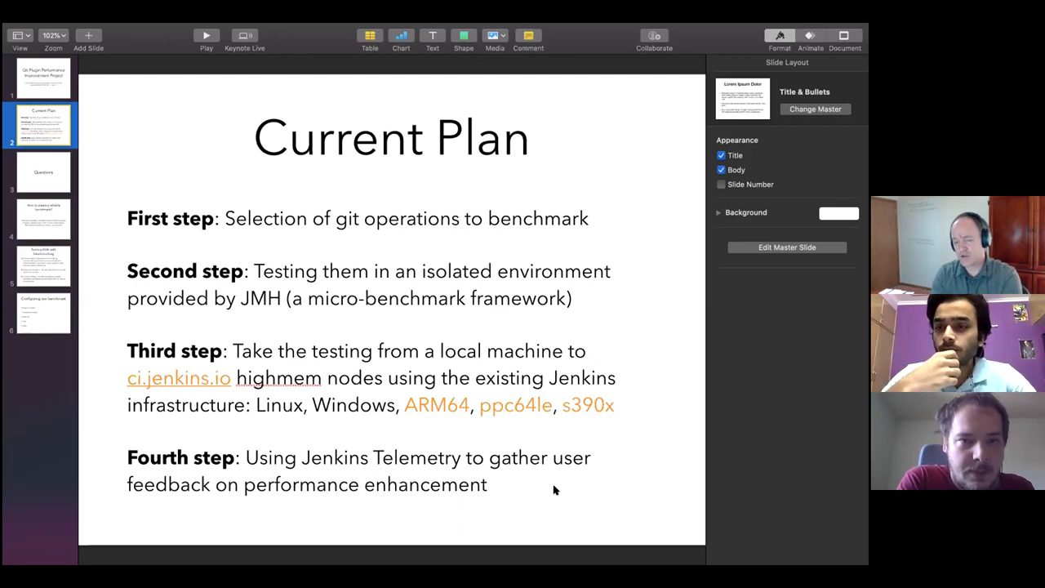
Stop presenting Keynote so the 2020.05.21 SIG agenda in Google Docs is shown
{"action": "mouse_move", "coordinate": [489, 27]}
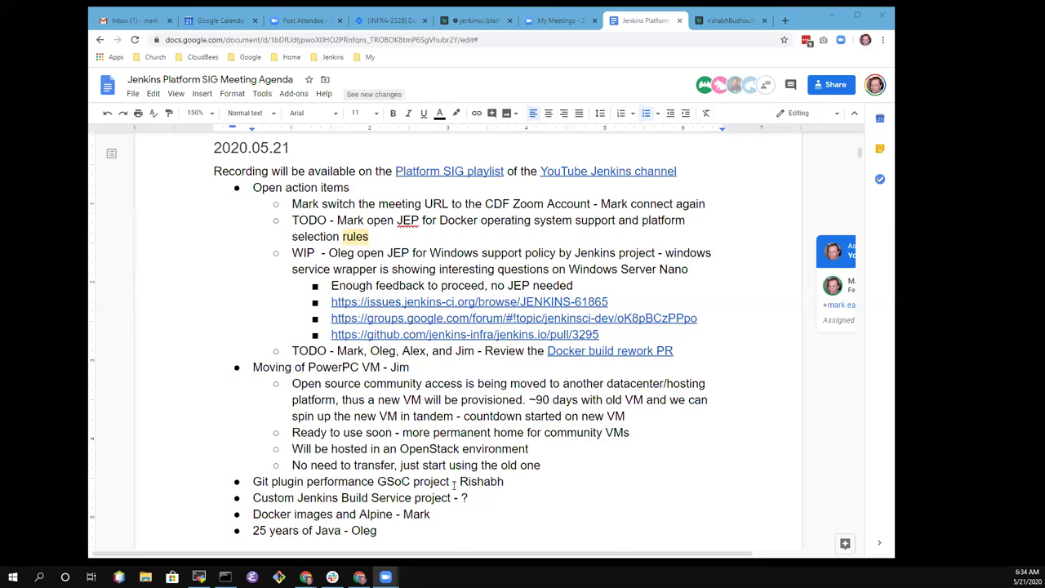
Select the Custom Jenkins Build Service bullet, delete it, and restore it with undo
{"action": "left_click", "coordinate": [398, 482]}
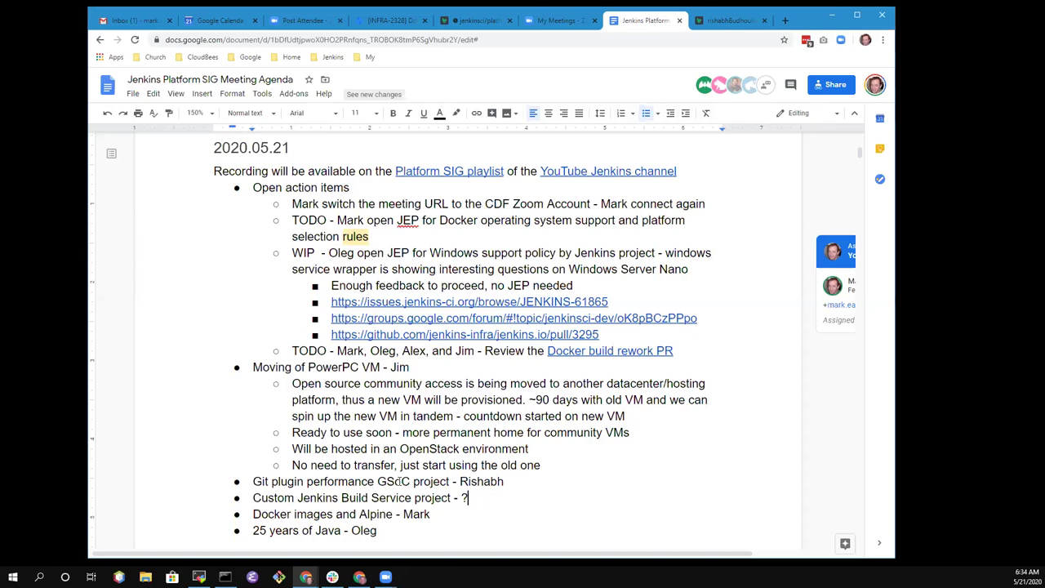
{"action": "key", "text": "Down"}
{"action": "key", "text": "Home"}
{"action": "key", "text": "shift+End"}
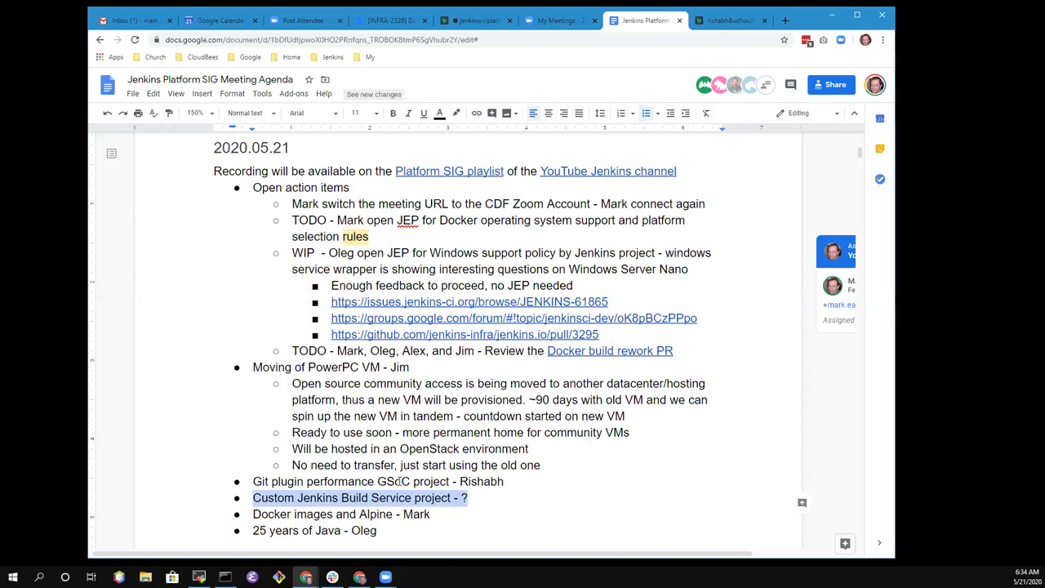
{"action": "key", "text": "Delete"}
{"action": "key", "text": "Delete"}
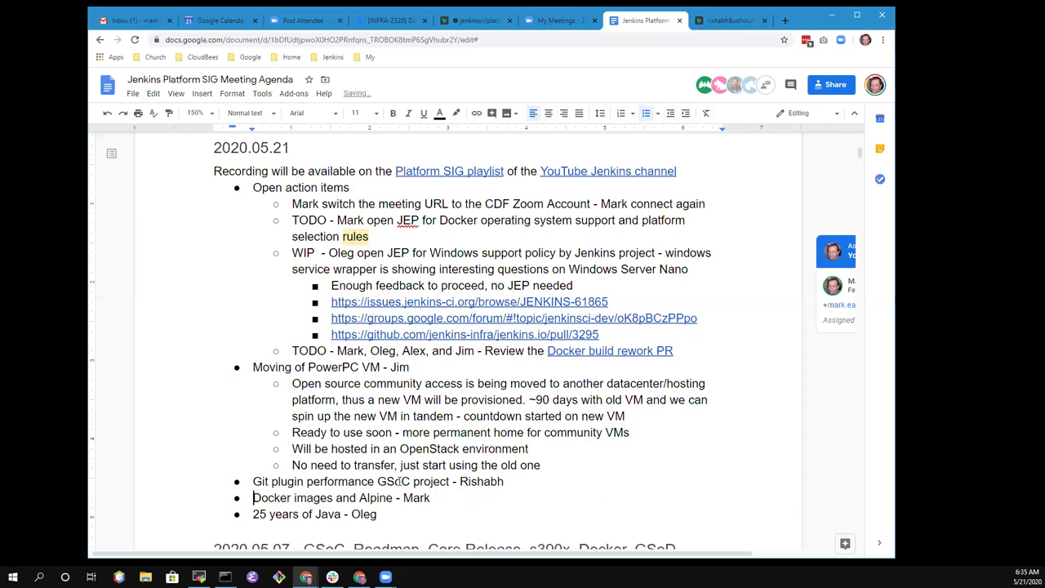
{"action": "key", "text": "ctrl+z"}
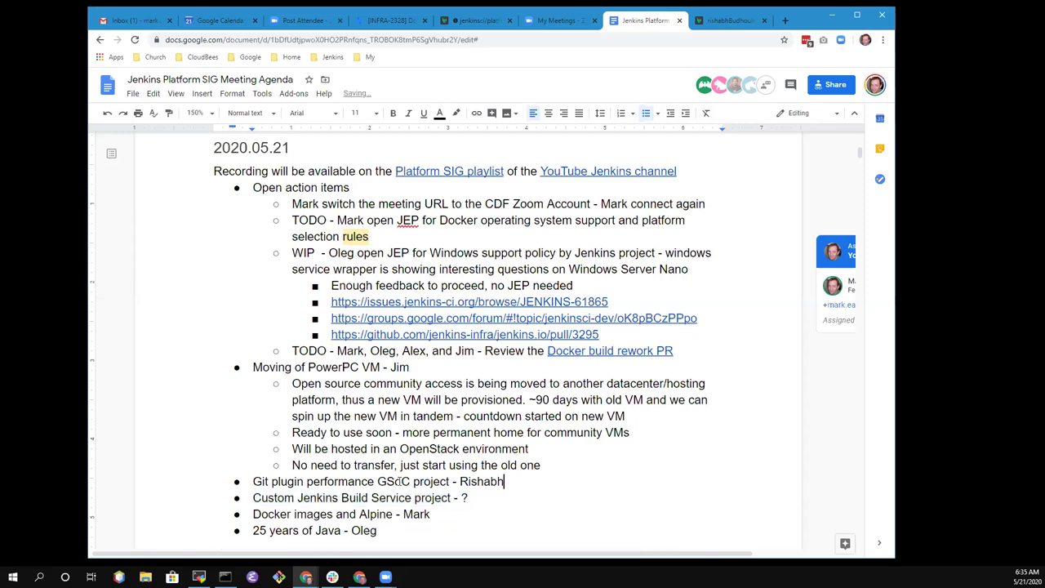
Replace the trailing '?' on that bullet with the presenter's name
{"action": "key", "text": "Down"}
{"action": "key", "text": "BackSpace"}
{"action": "type", "text": "adyn98/SandBox/pull/23"}
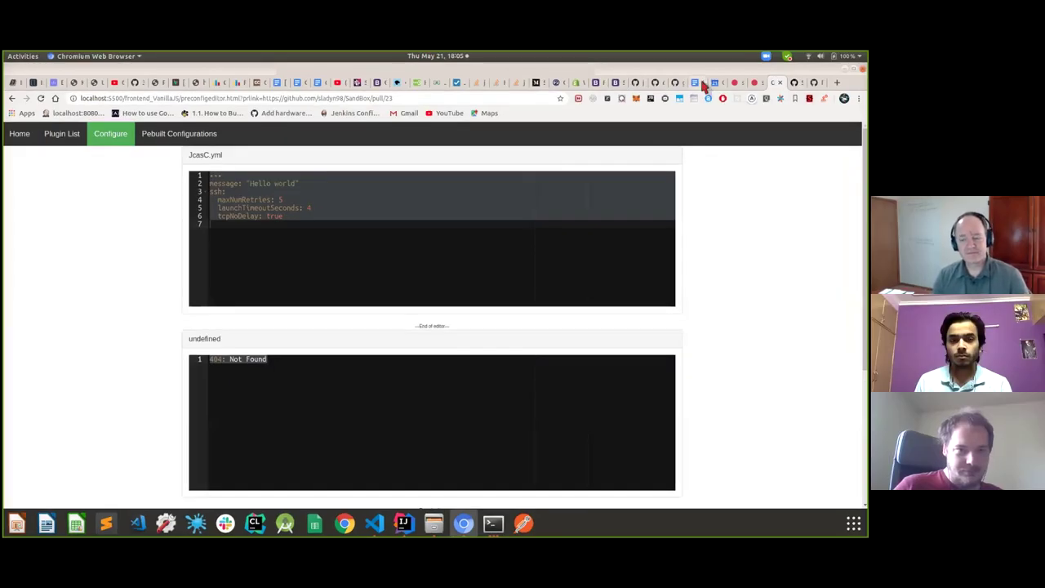
Go Home, then show the Plugin List with github-autostatus, ccm, quayio-trigger and gcloud-sdk
{"action": "left_click", "coordinate": [20, 135]}
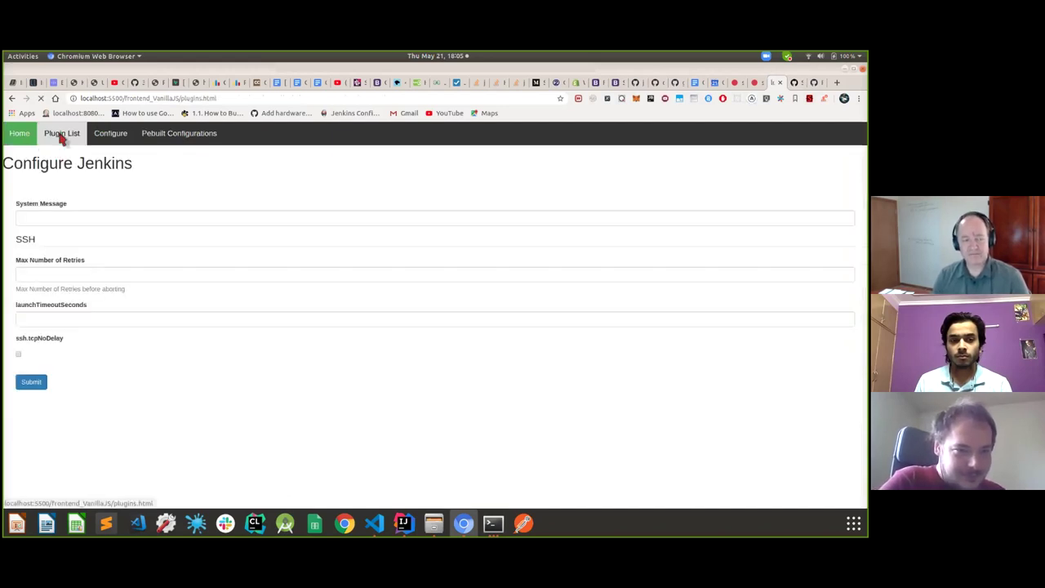
{"action": "left_click", "coordinate": [61, 136]}
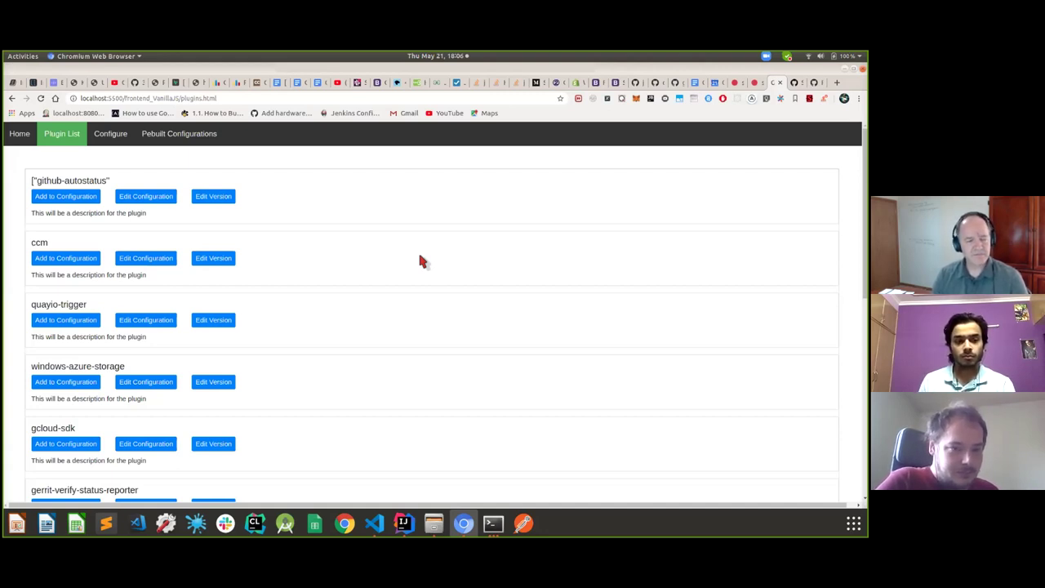
Browse Prebuilt Configurations and Configure, then return to the Plugin List and scroll through it
{"action": "left_click", "coordinate": [159, 136]}
{"action": "left_click", "coordinate": [114, 133]}
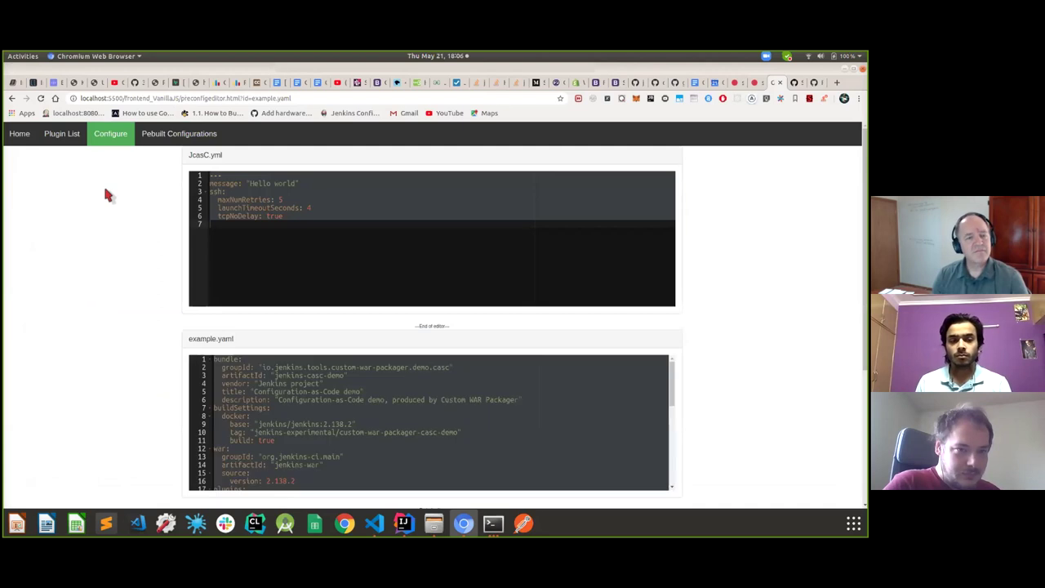
{"action": "left_click", "coordinate": [62, 139]}
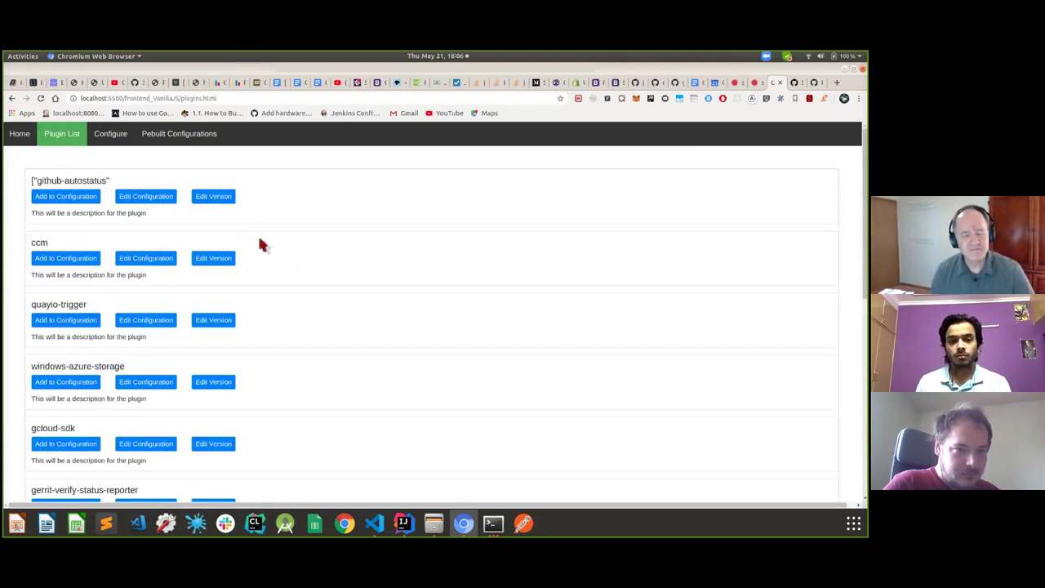
{"action": "scroll", "coordinate": [400, 326], "scroll_direction": "down", "scroll_amount": 5}
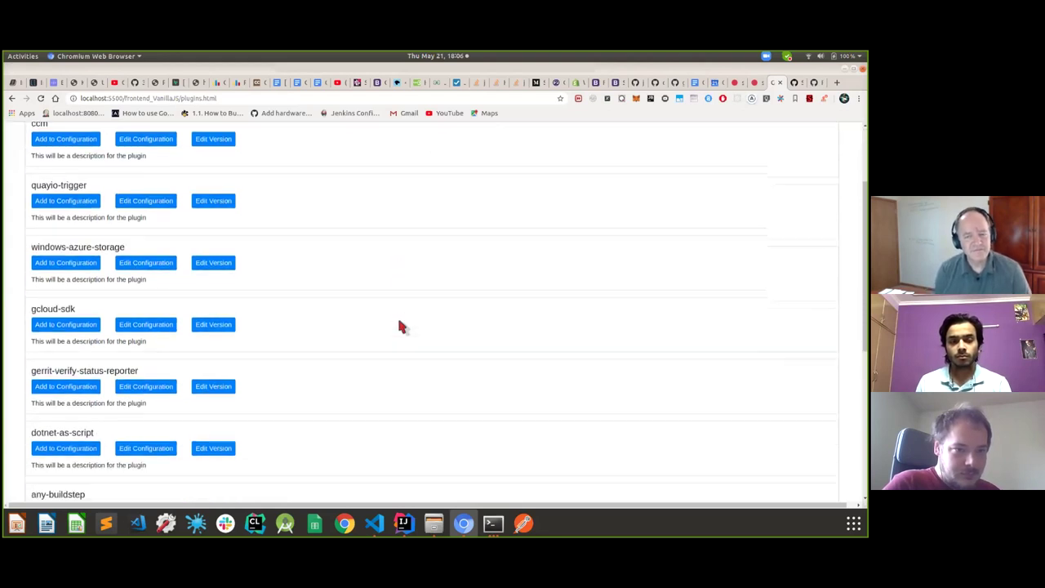
{"action": "scroll", "coordinate": [399, 324], "scroll_direction": "down", "scroll_amount": 3}
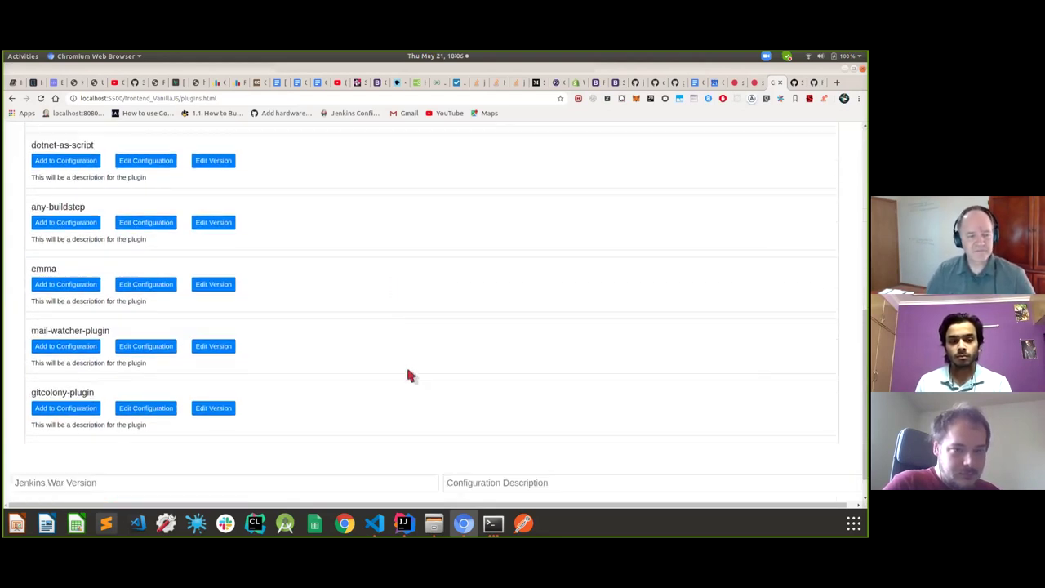
{"action": "scroll", "coordinate": [410, 375], "scroll_direction": "up", "scroll_amount": 4}
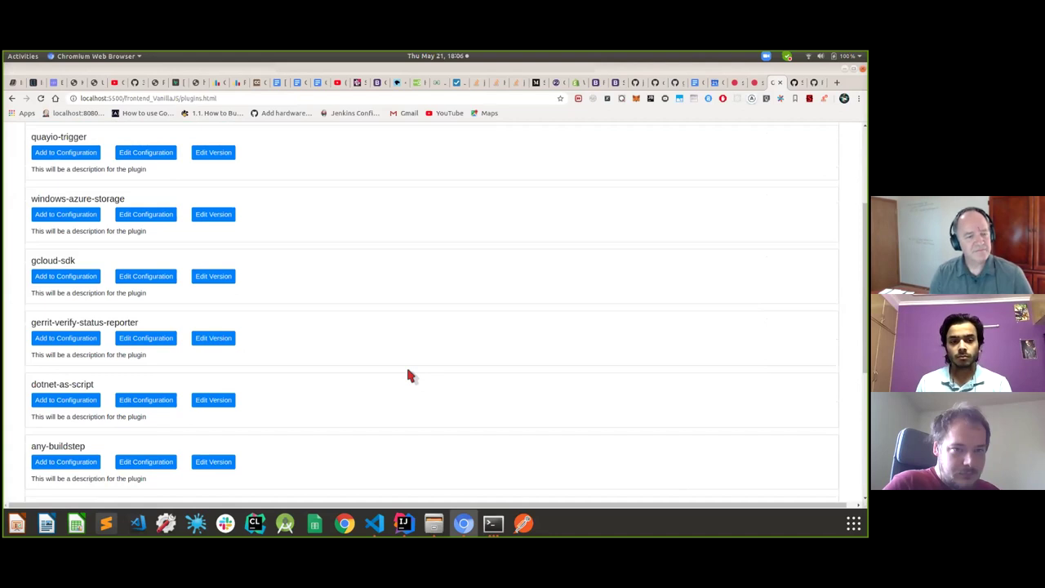
{"action": "scroll", "coordinate": [212, 261], "scroll_direction": "up", "scroll_amount": 4}
{"action": "scroll", "coordinate": [118, 343], "scroll_direction": "down", "scroll_amount": 1}
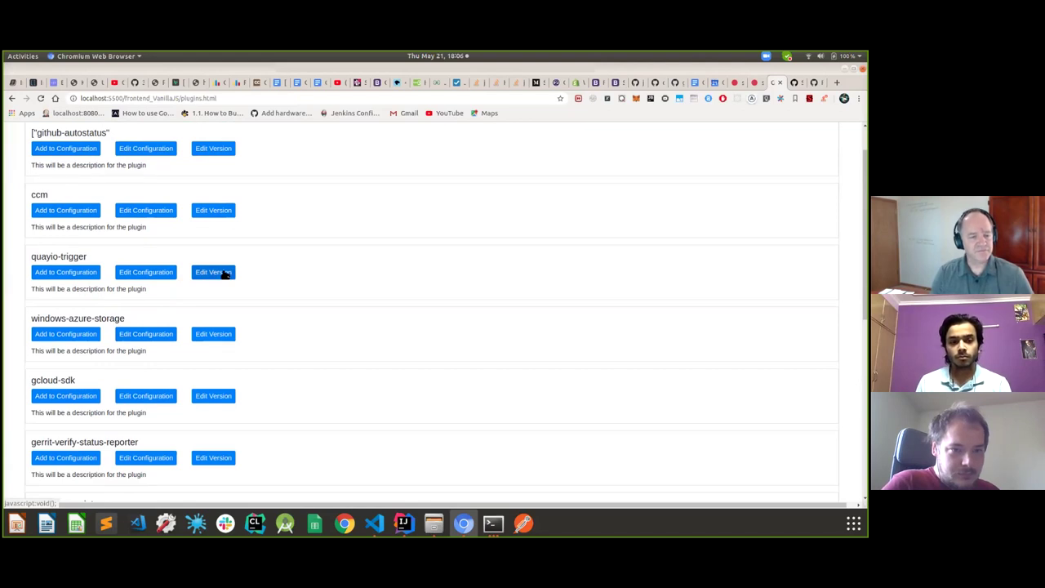
Add quayio-trigger and windows-azure-storage to the configuration and try editing their versions
{"action": "left_click", "coordinate": [87, 274]}
{"action": "left_click", "coordinate": [82, 336]}
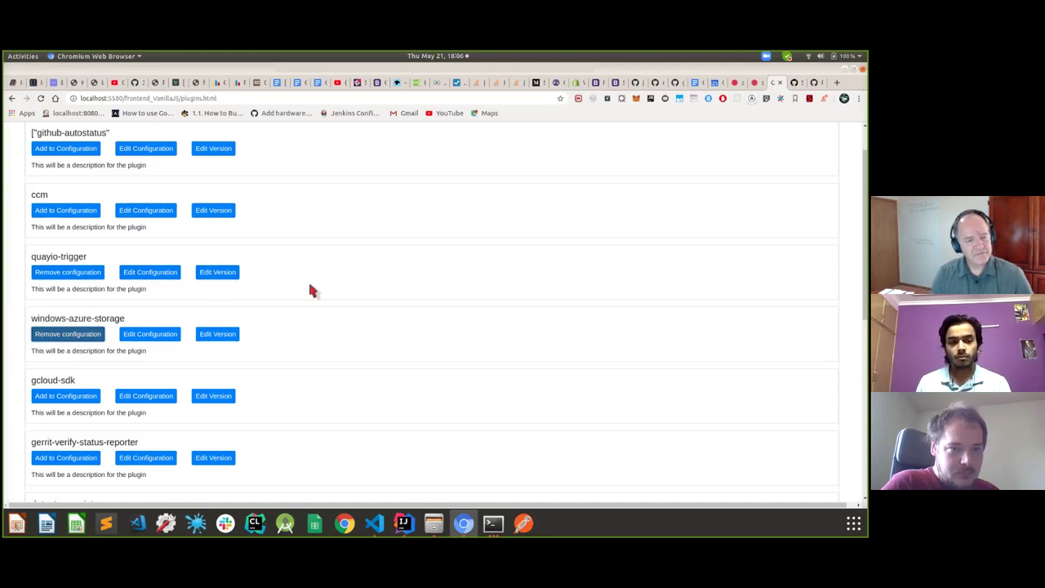
{"action": "left_click", "coordinate": [234, 272]}
{"action": "left_click", "coordinate": [226, 334]}
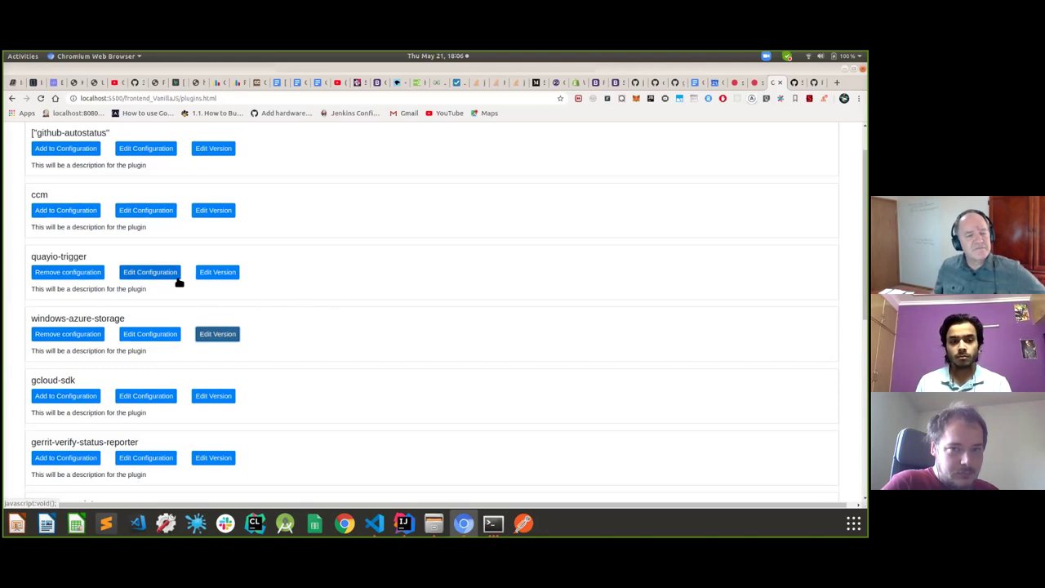
Return to the Configure Jenkins form and try the System Message and retries fields
{"action": "scroll", "coordinate": [270, 373], "scroll_direction": "up", "scroll_amount": 1}
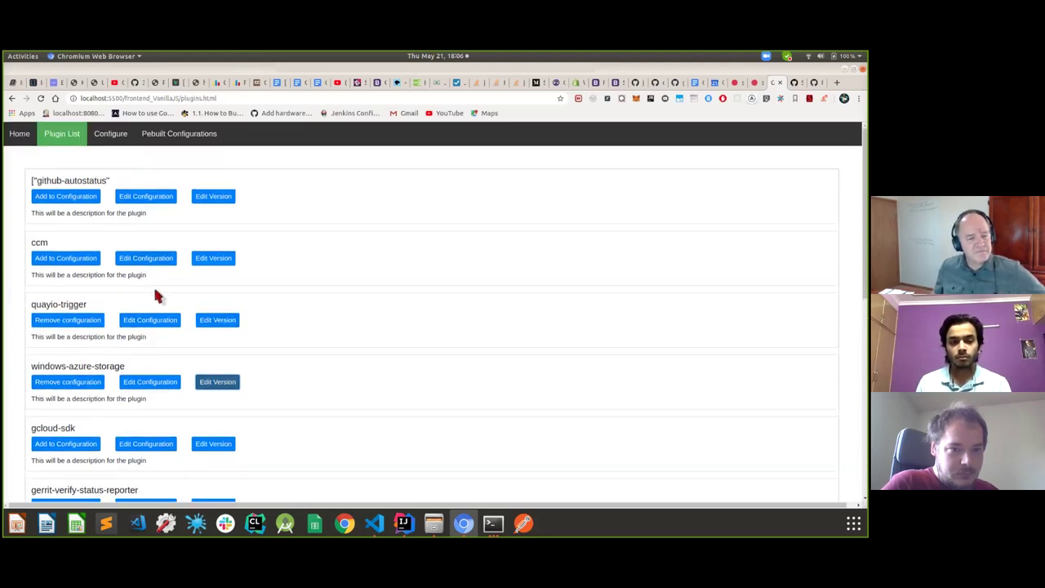
{"action": "left_click", "coordinate": [22, 143]}
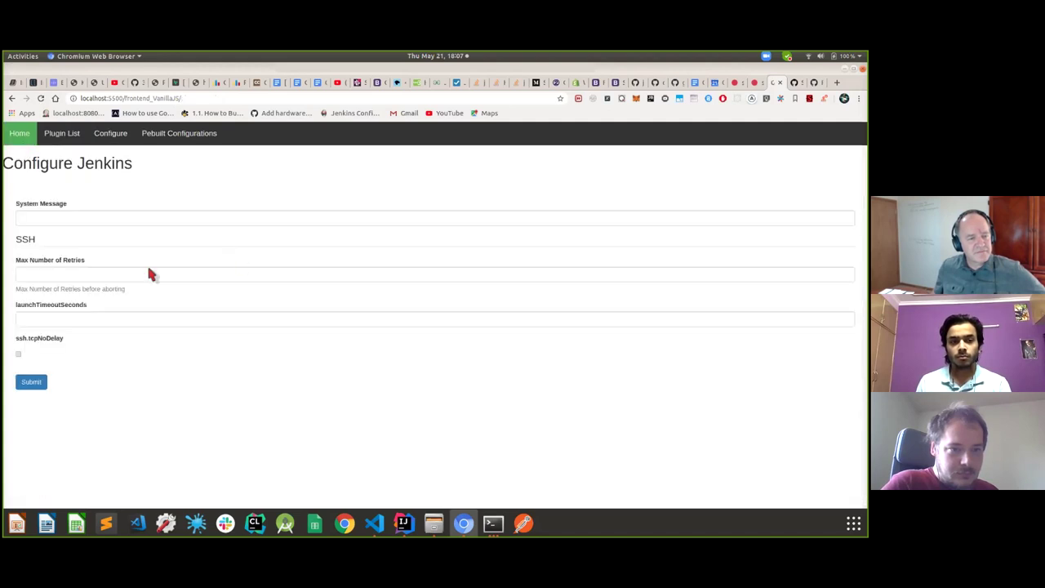
{"action": "left_click", "coordinate": [85, 217]}
{"action": "left_click", "coordinate": [69, 216]}
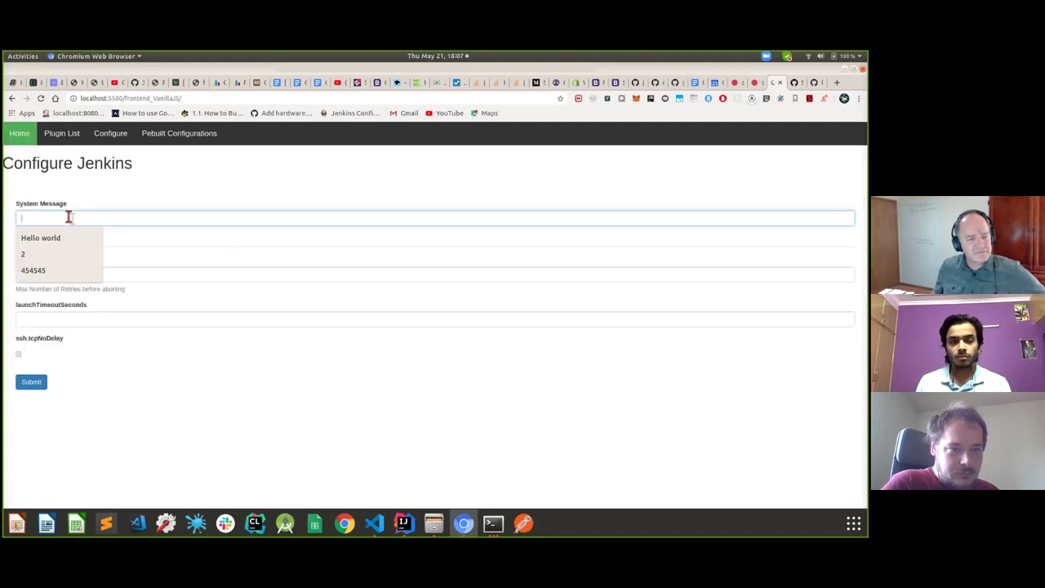
{"action": "left_click", "coordinate": [247, 243]}
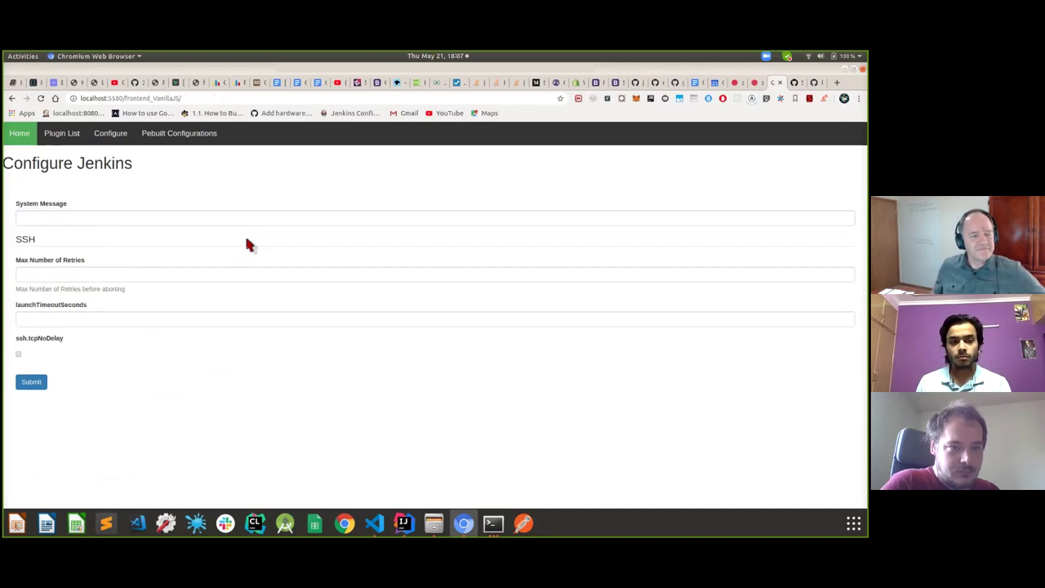
{"action": "left_click", "coordinate": [87, 272]}
{"action": "left_click", "coordinate": [89, 214]}
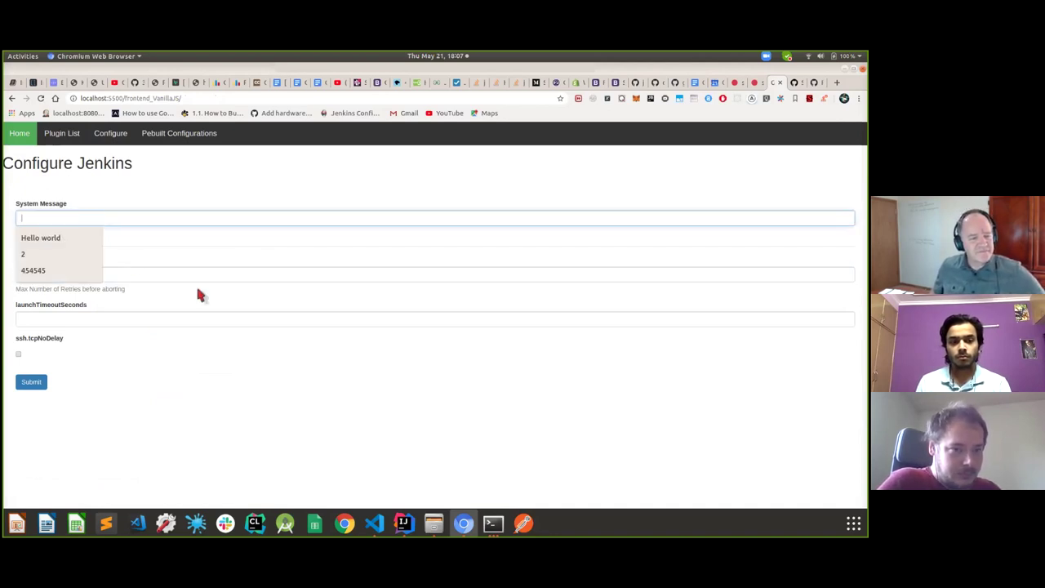
{"action": "left_click", "coordinate": [197, 283]}
Enable ssh.tcpNoDelay, enter timeout 34 and 23 retries, pick 'Hello world', and submit
{"action": "left_click", "coordinate": [187, 272]}
{"action": "left_click", "coordinate": [160, 318]}
{"action": "left_click", "coordinate": [18, 354]}
{"action": "left_click", "coordinate": [53, 319]}
{"action": "type", "text": "34"}
{"action": "left_click", "coordinate": [42, 272]}
{"action": "type", "text": "23"}
{"action": "left_click", "coordinate": [45, 217]}
{"action": "left_click", "coordinate": [47, 240]}
{"action": "left_click", "coordinate": [31, 381]}
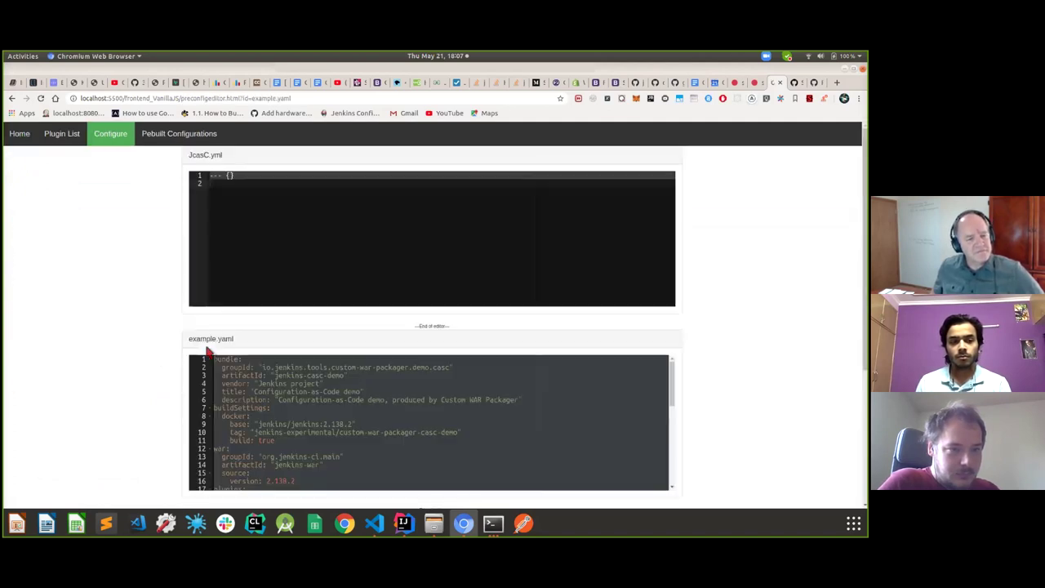
Place the caret in the JcasC.yml editor and scroll down through the page
{"action": "left_click", "coordinate": [249, 184]}
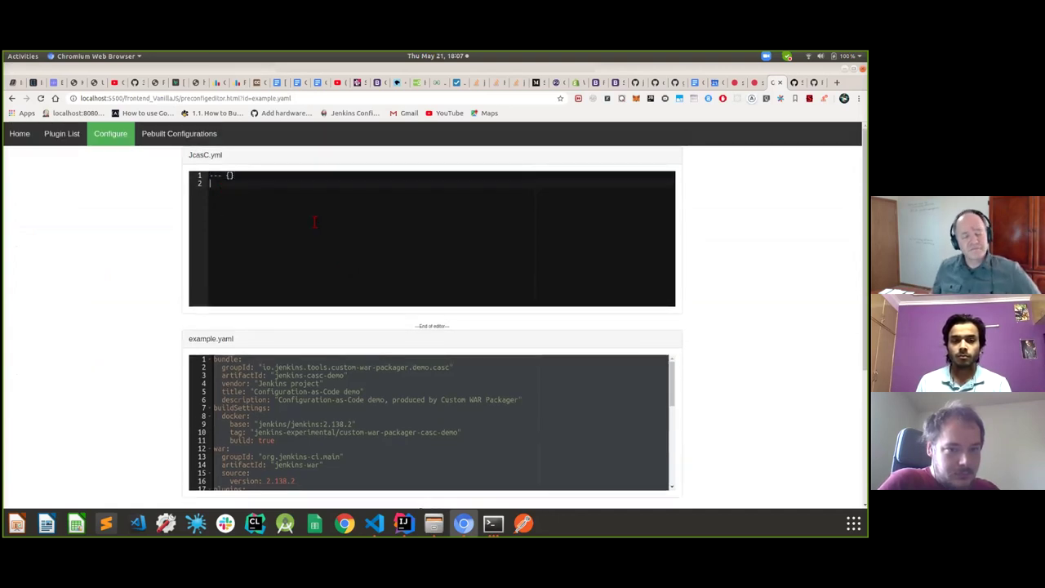
{"action": "scroll", "coordinate": [314, 221], "scroll_direction": "down", "scroll_amount": 1}
{"action": "scroll", "coordinate": [384, 233], "scroll_direction": "up", "scroll_amount": 1}
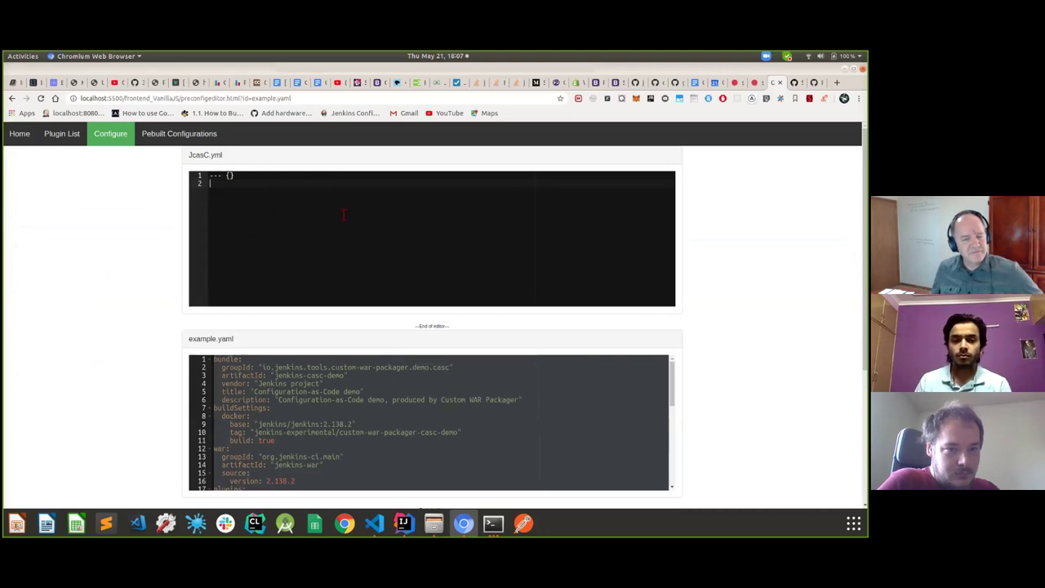
{"action": "scroll", "coordinate": [357, 210], "scroll_direction": "down", "scroll_amount": 1}
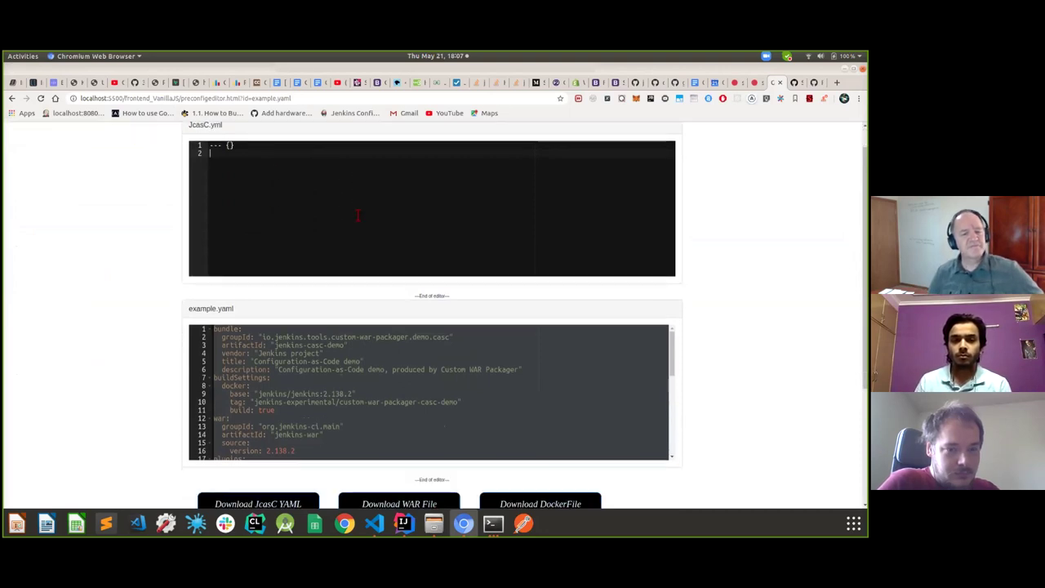
{"action": "scroll", "coordinate": [507, 245], "scroll_direction": "down", "scroll_amount": 2}
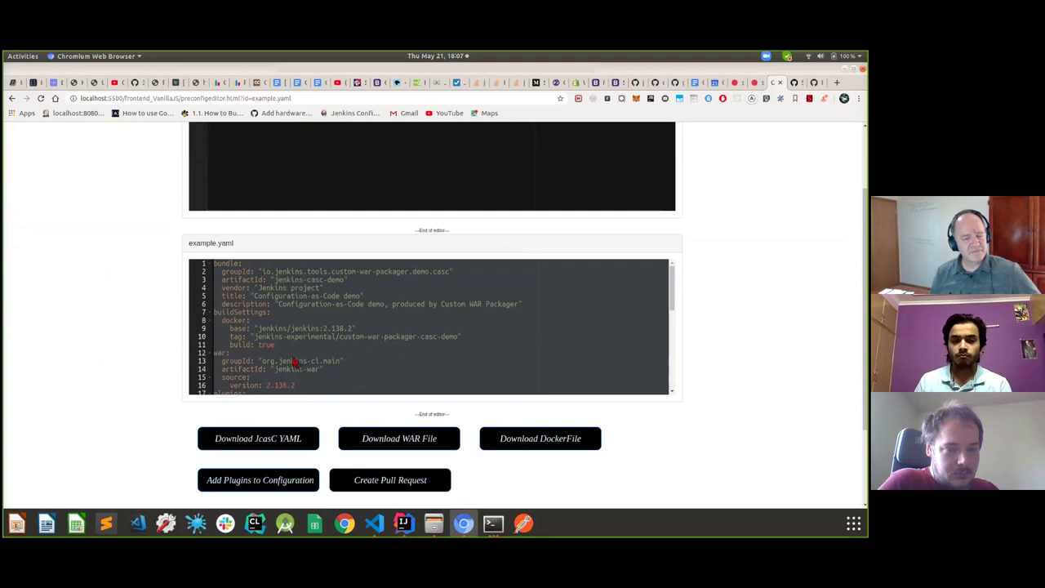
Change the WAR version in example.yaml from 2.138.2 to 2.138.4, then scroll to the download buttons
{"action": "left_click", "coordinate": [295, 297]}
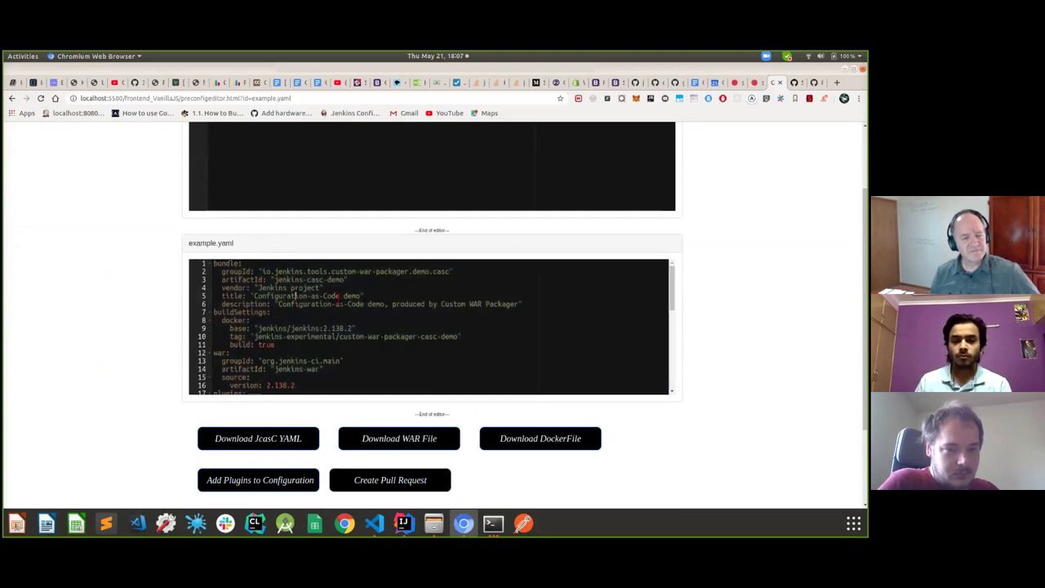
{"action": "scroll", "coordinate": [343, 303], "scroll_direction": "down", "scroll_amount": 3}
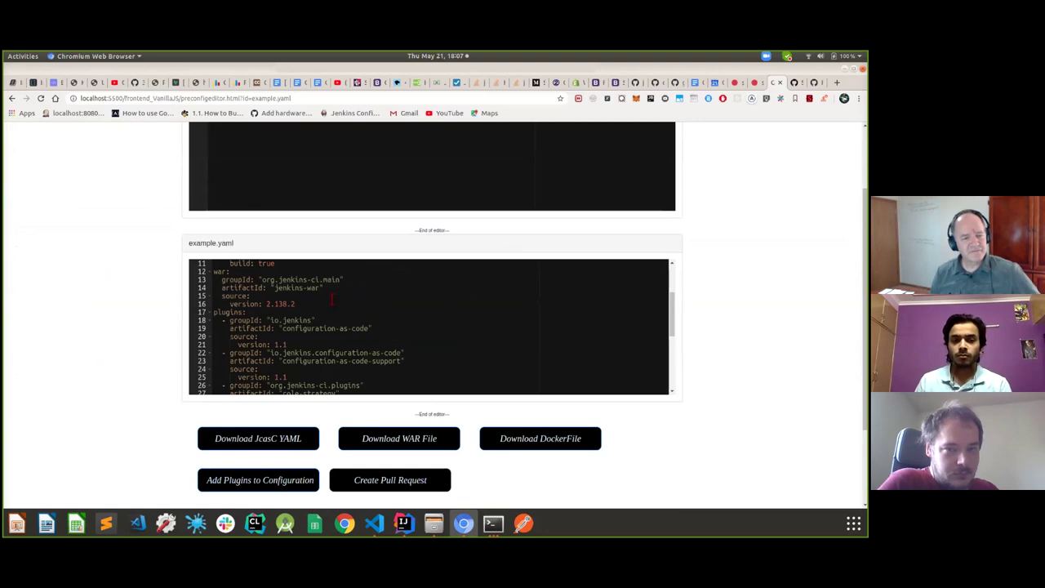
{"action": "scroll", "coordinate": [333, 300], "scroll_direction": "down", "scroll_amount": 8}
{"action": "scroll", "coordinate": [276, 279], "scroll_direction": "up", "scroll_amount": 6}
{"action": "scroll", "coordinate": [396, 296], "scroll_direction": "up", "scroll_amount": 5}
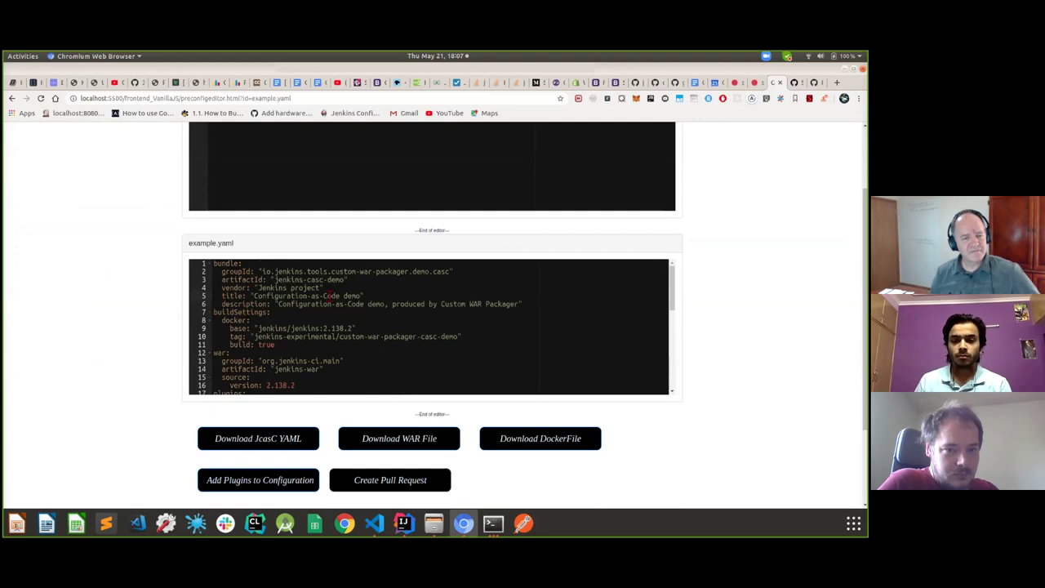
{"action": "scroll", "coordinate": [331, 302], "scroll_direction": "down", "scroll_amount": 3}
{"action": "scroll", "coordinate": [253, 214], "scroll_direction": "up", "scroll_amount": 1}
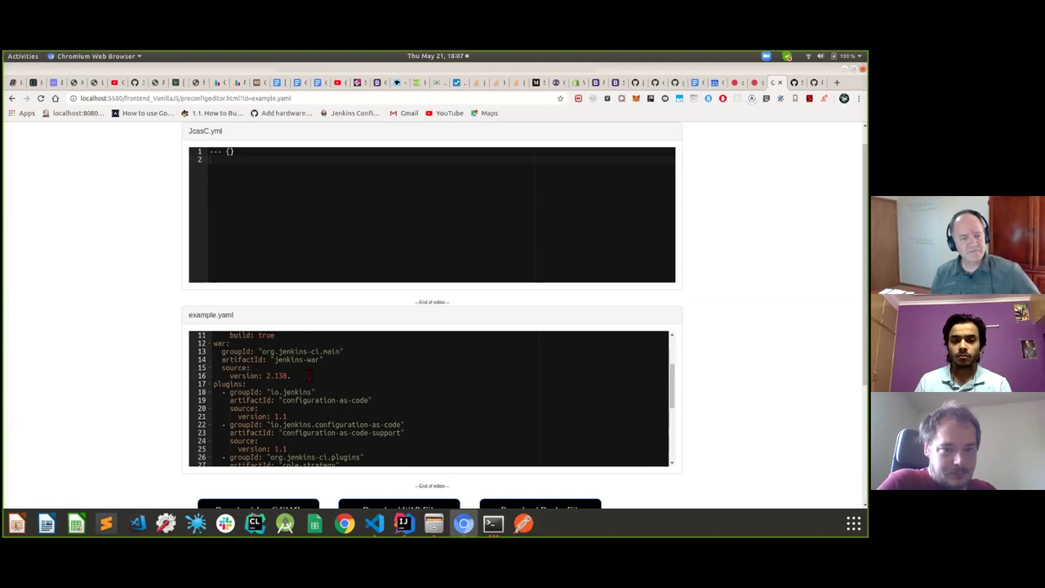
{"action": "type", "text": "4"}
{"action": "scroll", "coordinate": [355, 351], "scroll_direction": "down", "scroll_amount": 2}
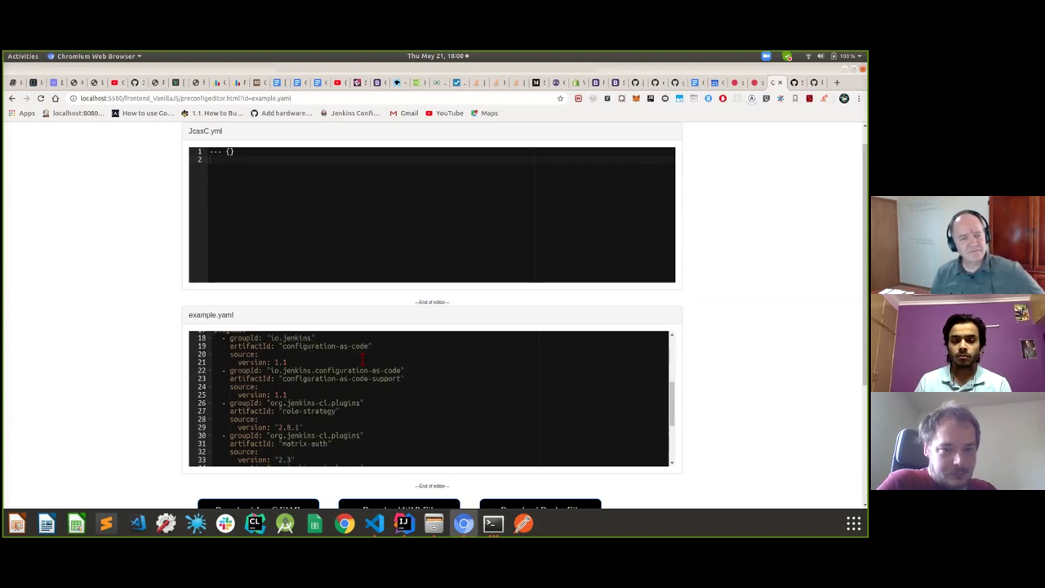
{"action": "scroll", "coordinate": [635, 374], "scroll_direction": "down", "scroll_amount": 5}
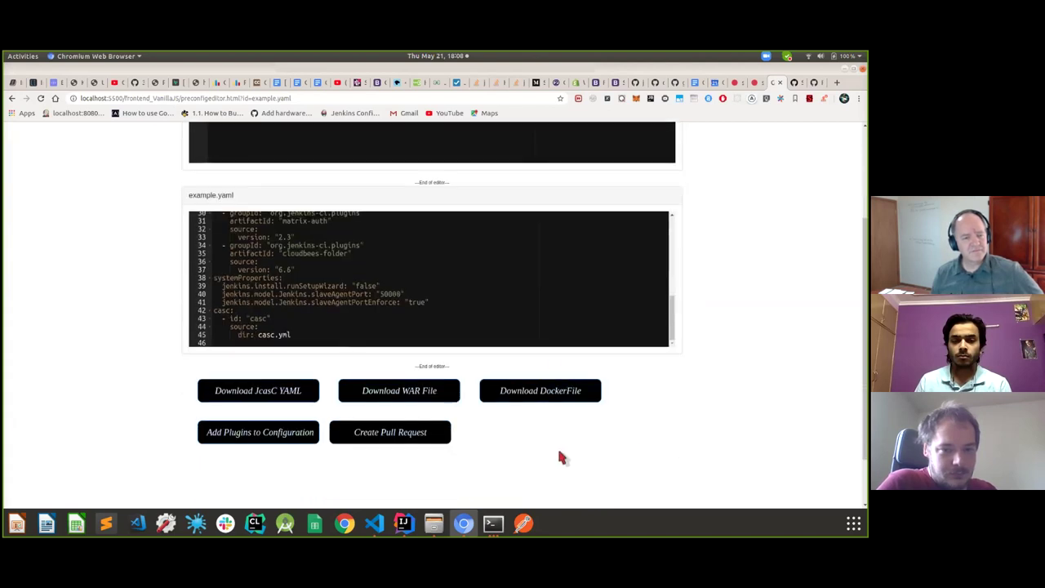
Download the JcasC YAML file and the WAR file
{"action": "left_click", "coordinate": [288, 390]}
{"action": "scroll", "coordinate": [326, 278], "scroll_direction": "up", "scroll_amount": 4}
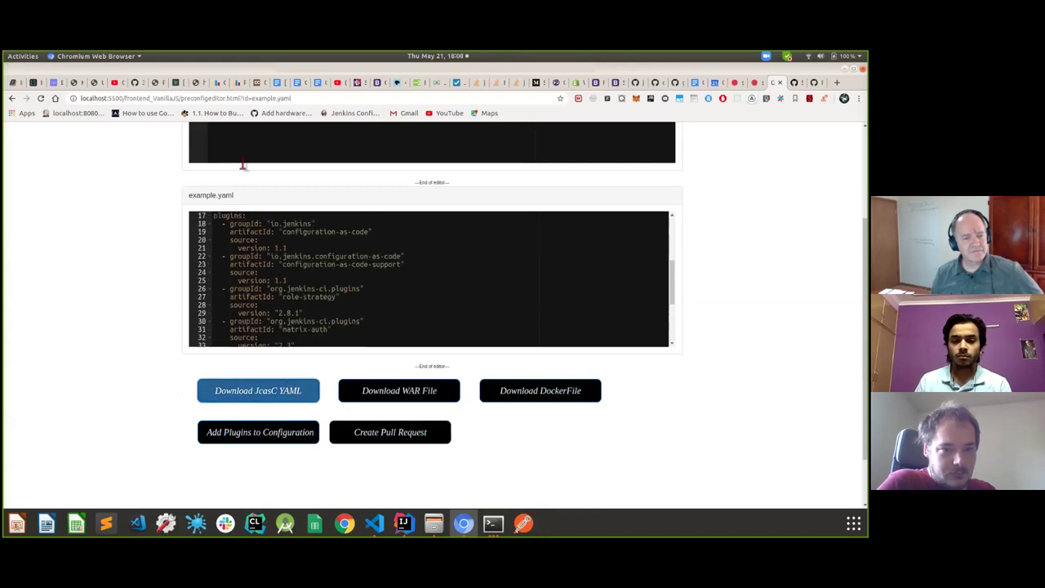
{"action": "scroll", "coordinate": [242, 214], "scroll_direction": "up", "scroll_amount": 2}
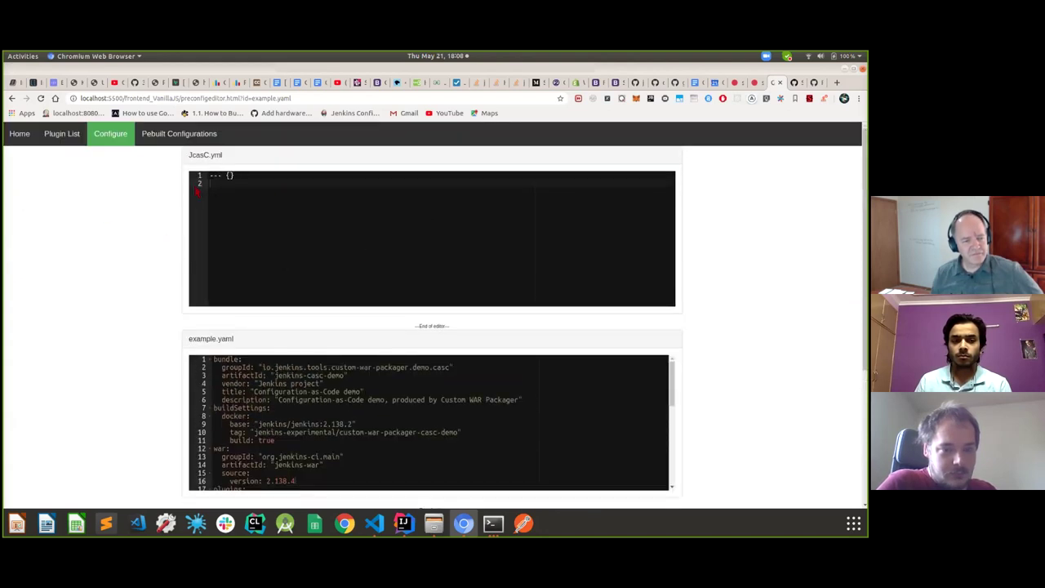
{"action": "scroll", "coordinate": [168, 357], "scroll_direction": "down", "scroll_amount": 5}
{"action": "scroll", "coordinate": [78, 445], "scroll_direction": "down", "scroll_amount": 1}
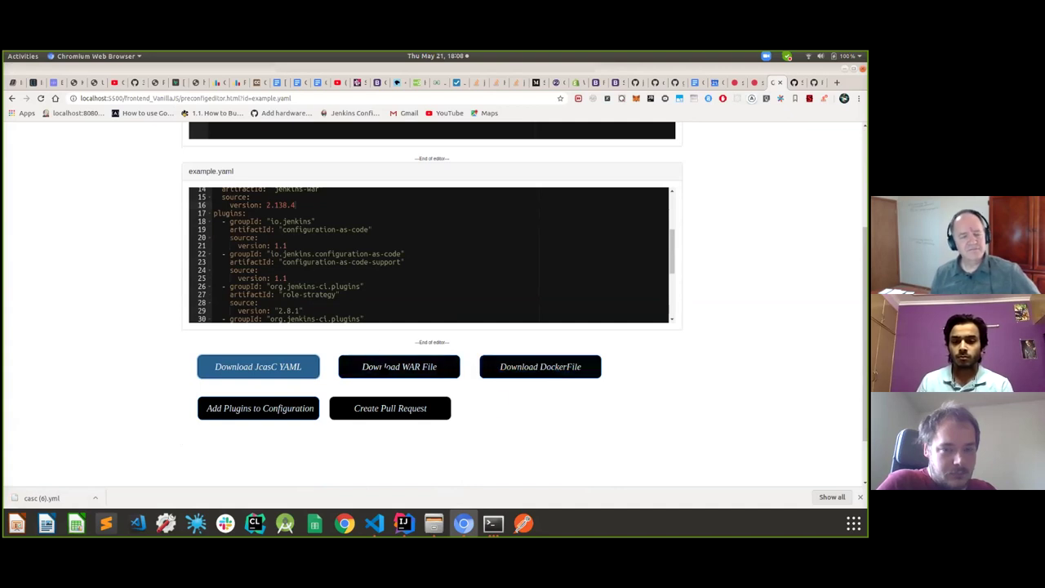
{"action": "left_click", "coordinate": [380, 370]}
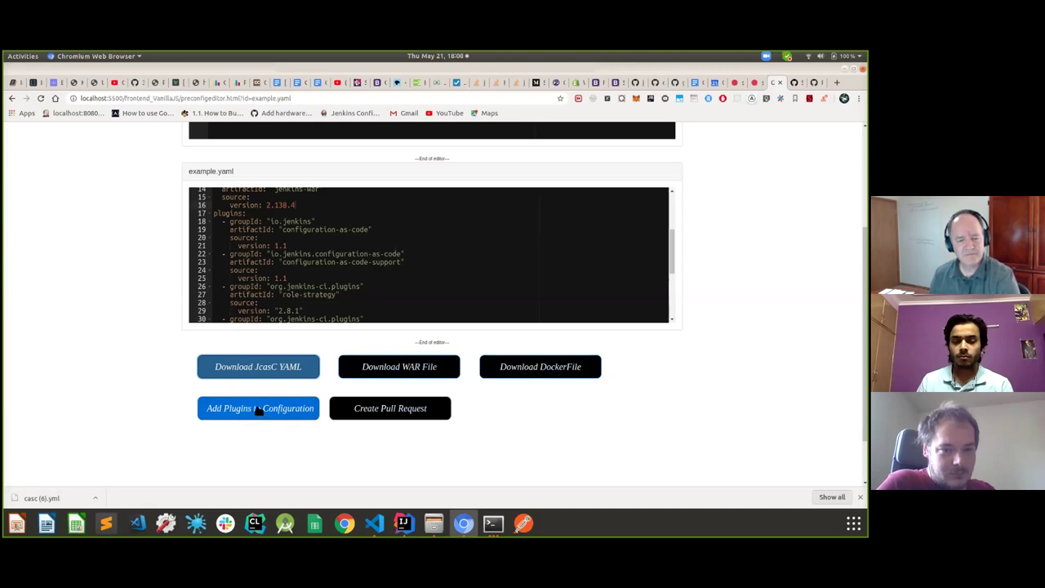
Visit the Plugin List, then return to the configuration editor showing example.yaml
{"action": "scroll", "coordinate": [257, 410], "scroll_direction": "up", "scroll_amount": 4}
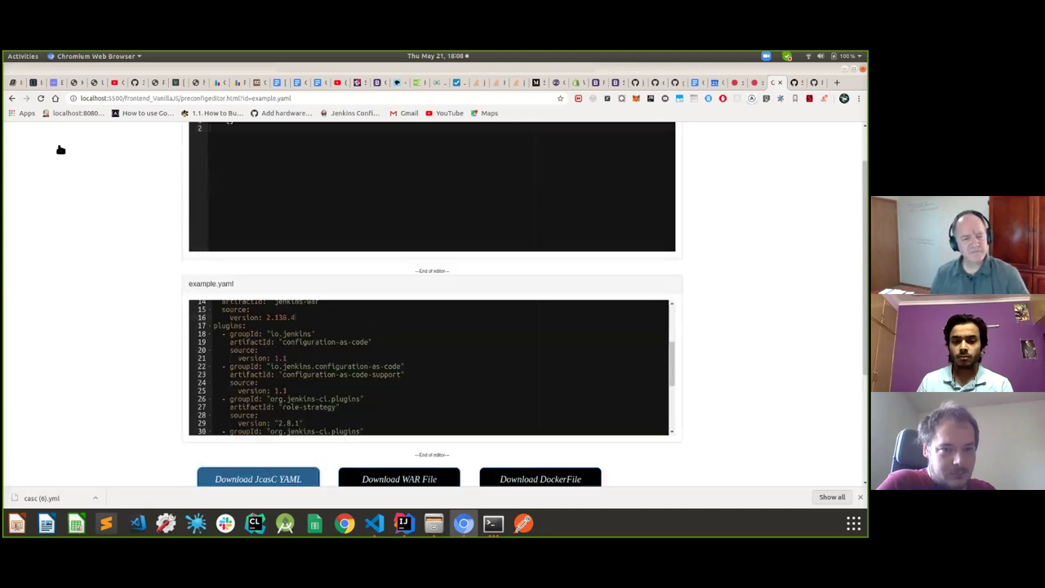
{"action": "left_click", "coordinate": [61, 137]}
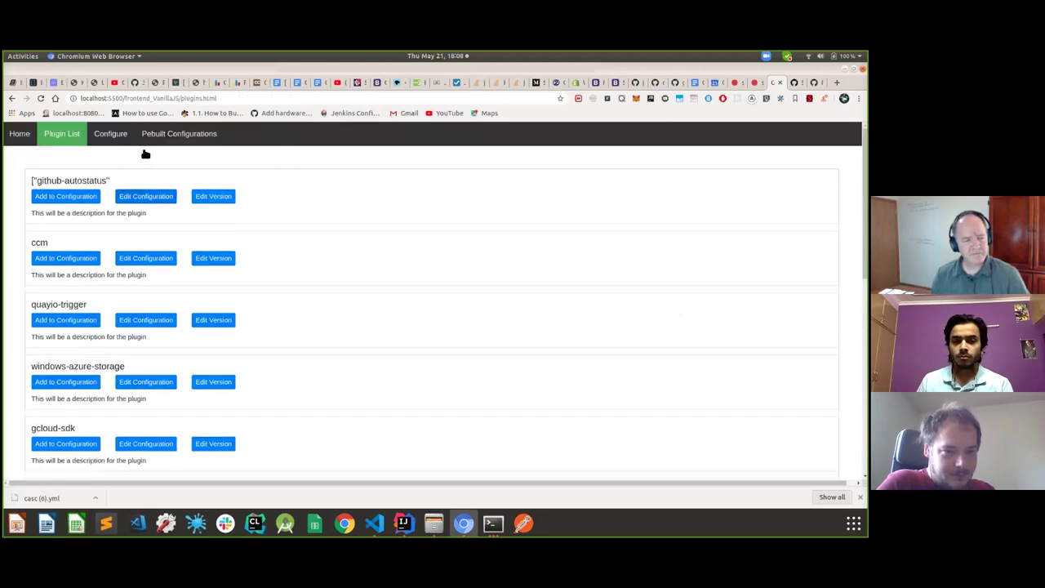
{"action": "left_click", "coordinate": [110, 134]}
{"action": "scroll", "coordinate": [523, 343], "scroll_direction": "down", "scroll_amount": 1}
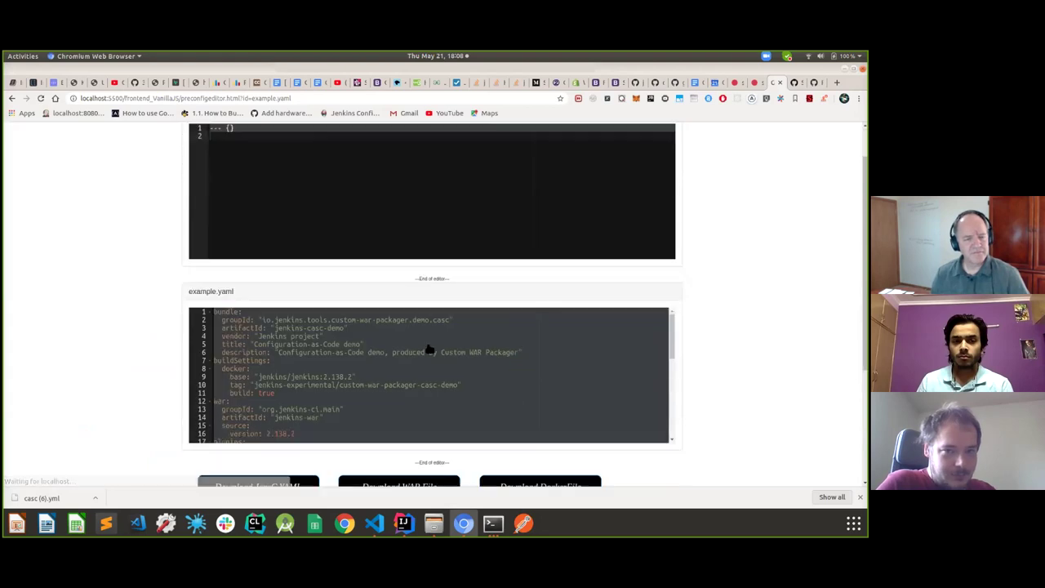
Submit a pull request with the 'This PR describes the package config' description on branch war_package
{"action": "scroll", "coordinate": [426, 347], "scroll_direction": "down", "scroll_amount": 4}
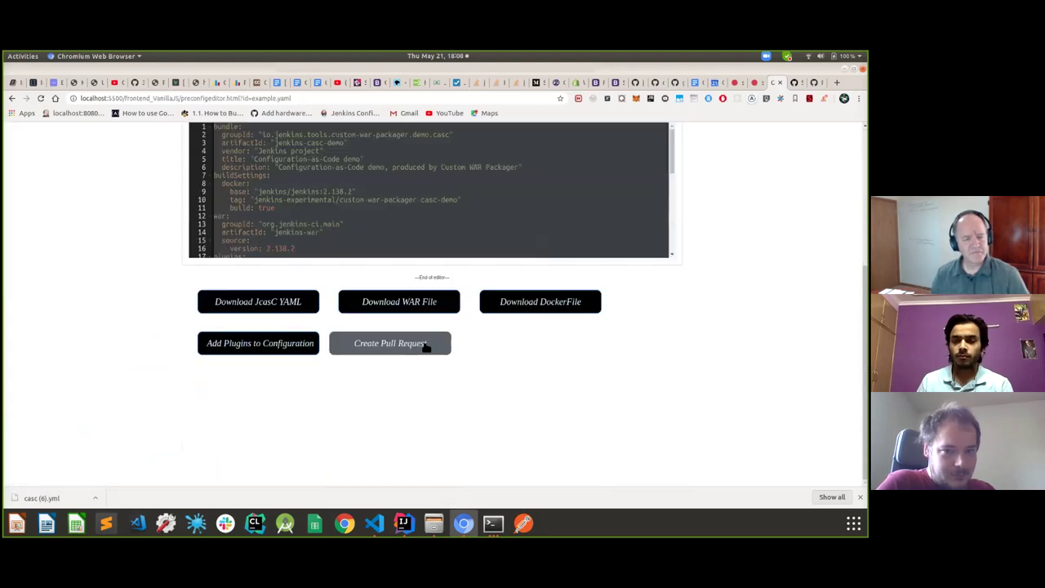
{"action": "left_click", "coordinate": [425, 344]}
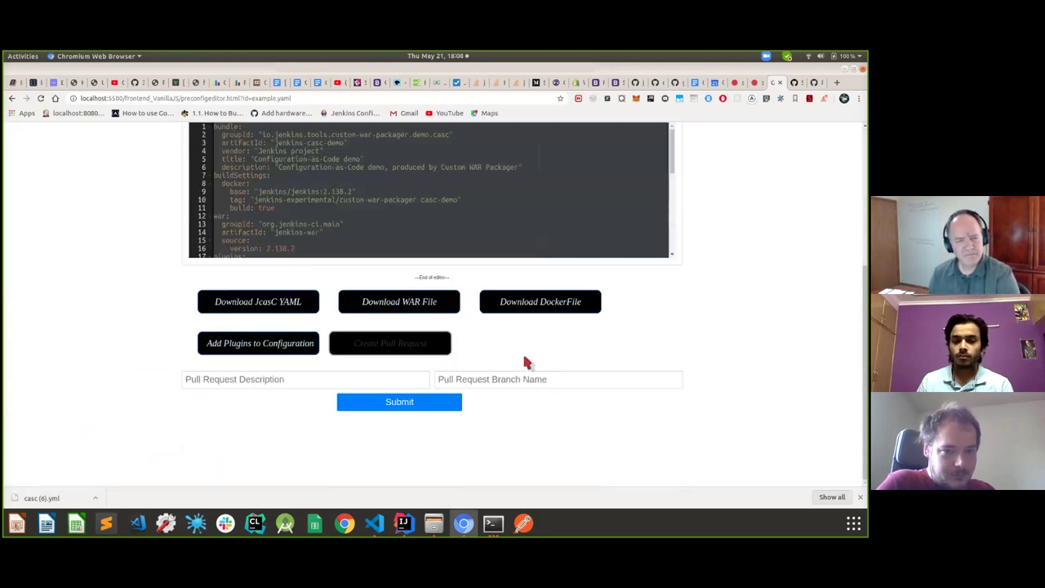
{"action": "scroll", "coordinate": [648, 366], "scroll_direction": "up", "scroll_amount": 2}
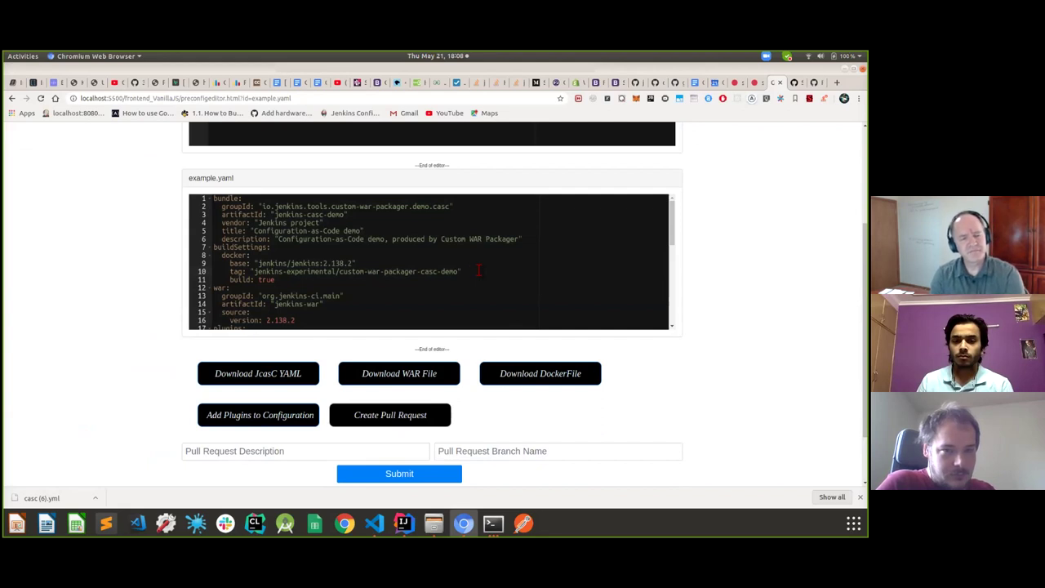
{"action": "scroll", "coordinate": [479, 271], "scroll_direction": "down", "scroll_amount": 2}
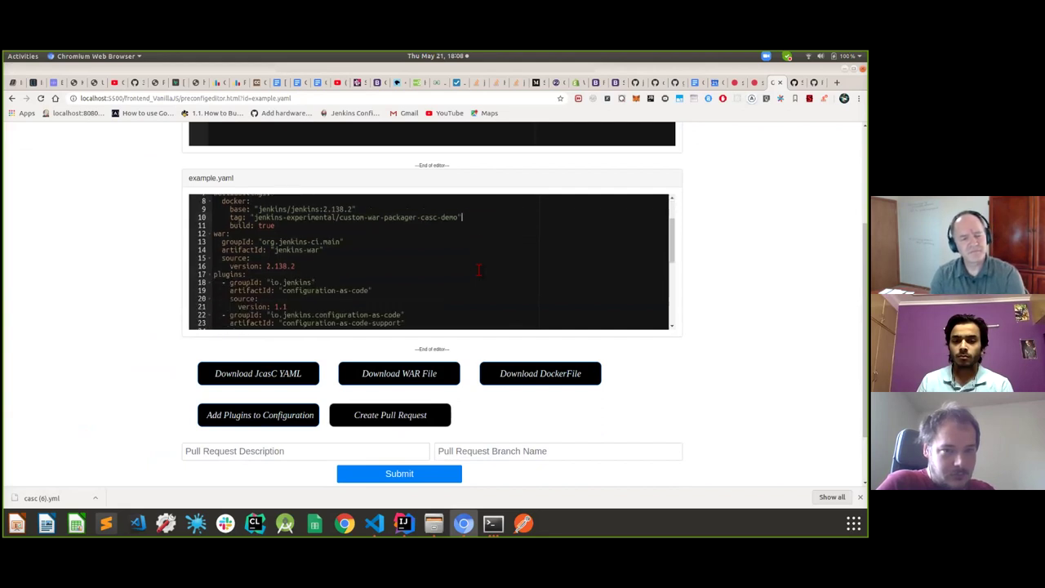
{"action": "scroll", "coordinate": [379, 407], "scroll_direction": "down", "scroll_amount": 2}
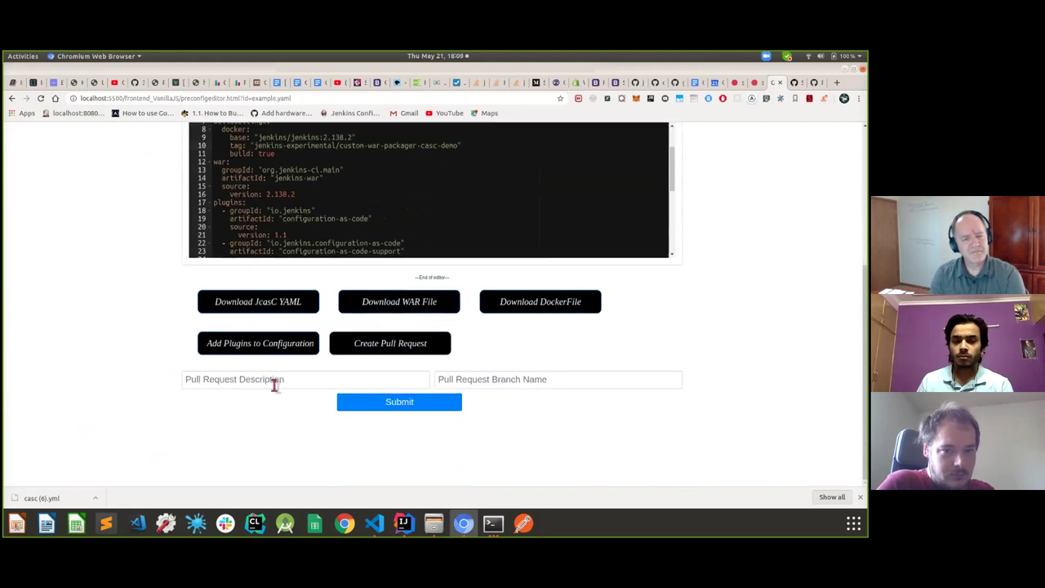
{"action": "left_click", "coordinate": [276, 381]}
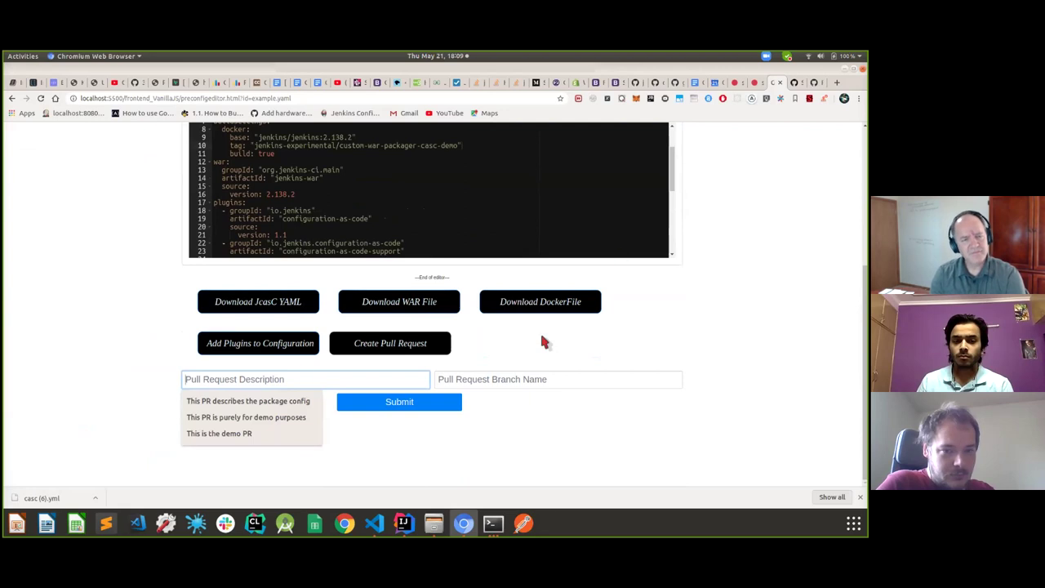
{"action": "left_click", "coordinate": [249, 401]}
{"action": "left_click", "coordinate": [488, 378]}
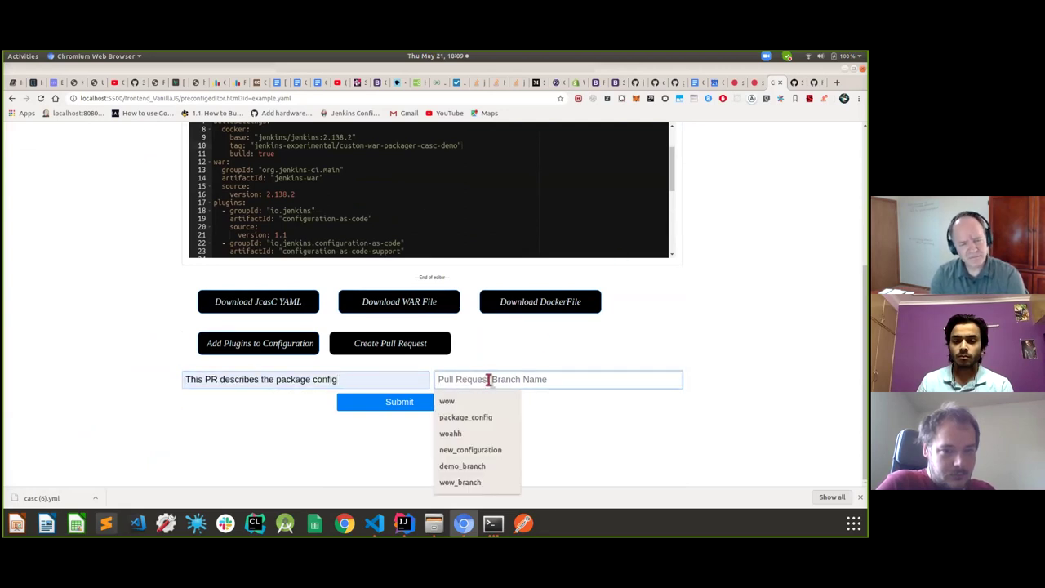
{"action": "type", "text": "war_package"}
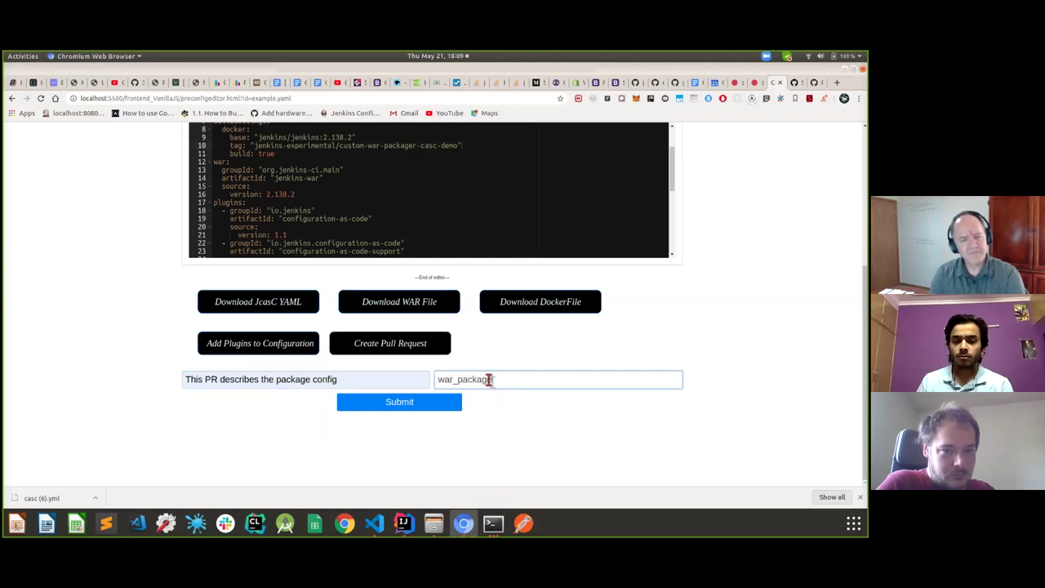
{"action": "left_click", "coordinate": [455, 400]}
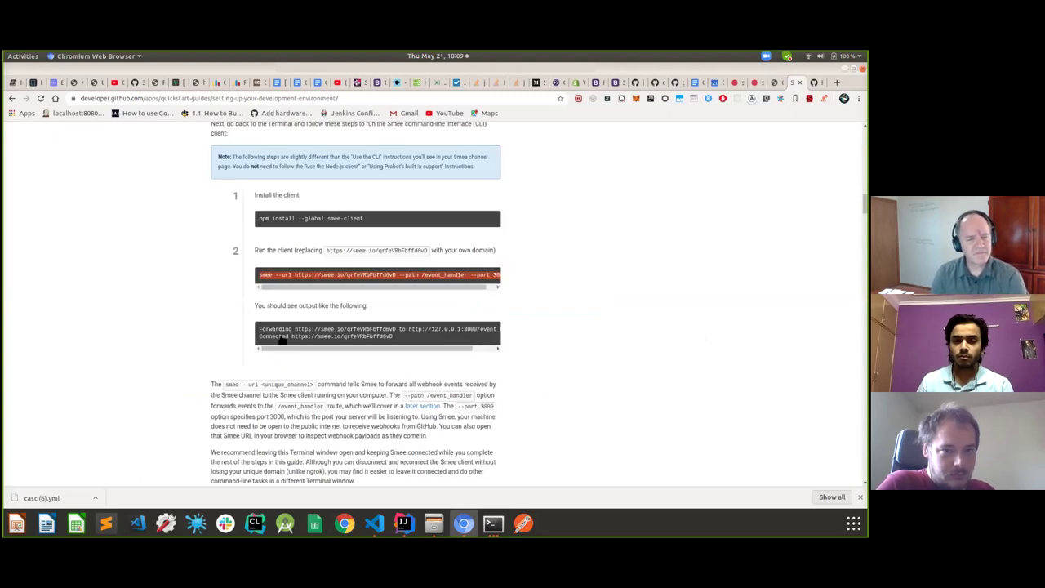
Open pull request #23 New Packager Configuration from the GitHub pull request list
{"action": "key", "text": "ctrl+Tab"}
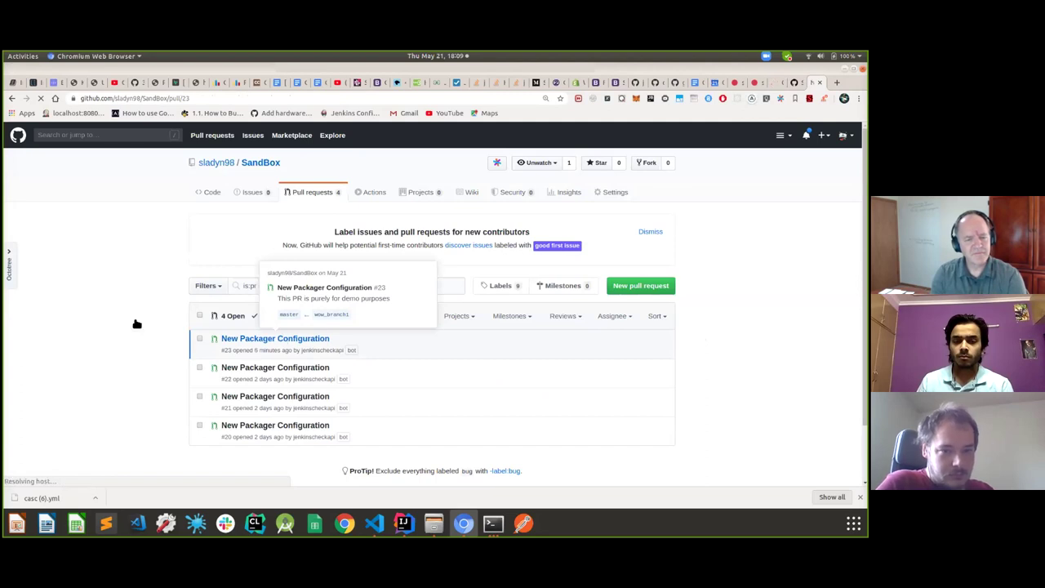
{"action": "left_click", "coordinate": [11, 98]}
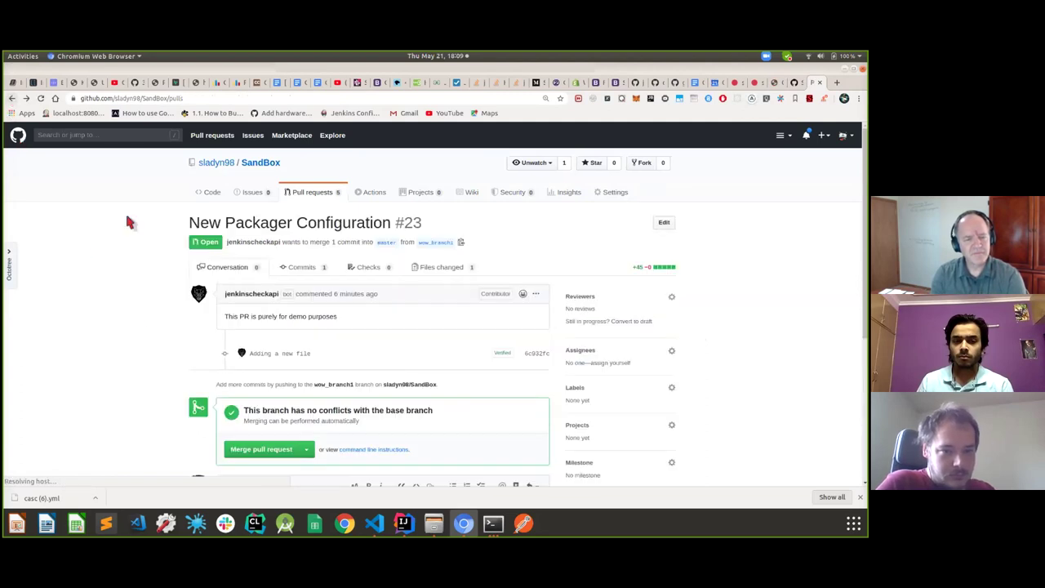
{"action": "left_click", "coordinate": [272, 342]}
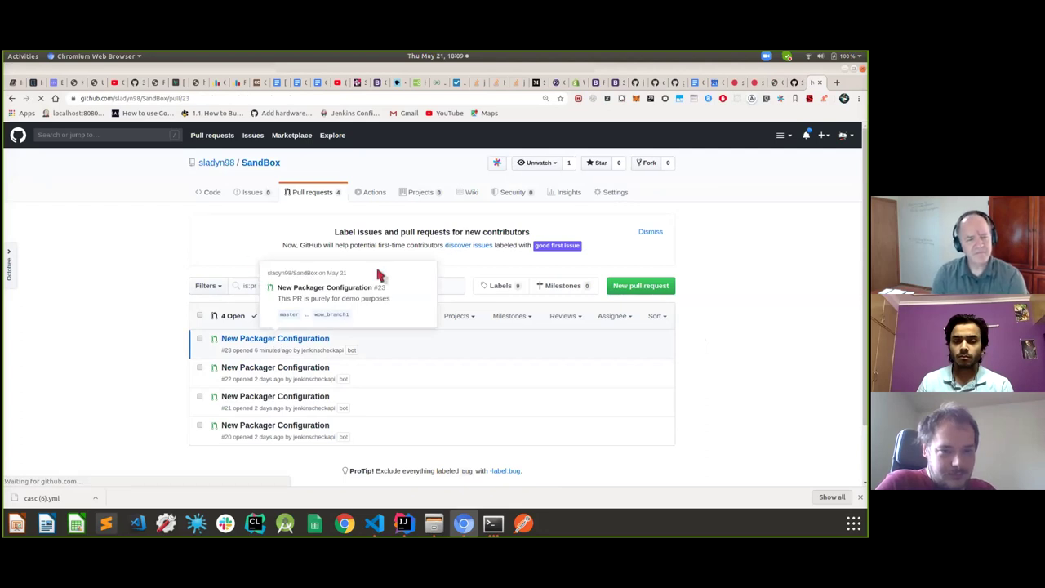
{"action": "left_click_drag", "start_coordinate": [230, 296], "coordinate": [438, 266]}
{"action": "scroll", "coordinate": [435, 255], "scroll_direction": "down", "scroll_amount": 1}
Review the added 45-line packager-config.yml, then return to the Conversation and the localhost tab
{"action": "left_click", "coordinate": [429, 250]}
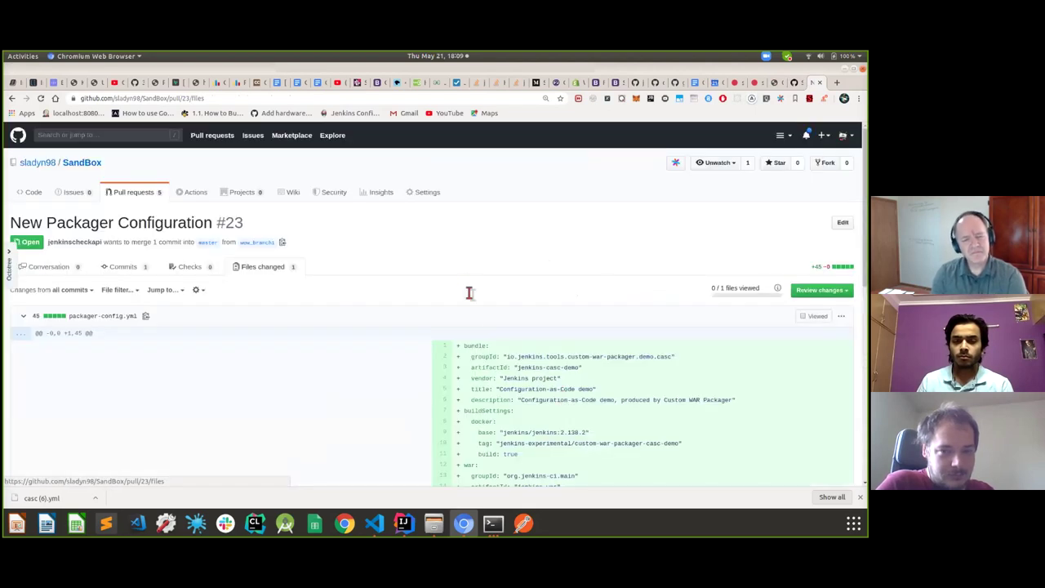
{"action": "scroll", "coordinate": [565, 401], "scroll_direction": "down", "scroll_amount": 5}
{"action": "scroll", "coordinate": [583, 248], "scroll_direction": "up", "scroll_amount": 3}
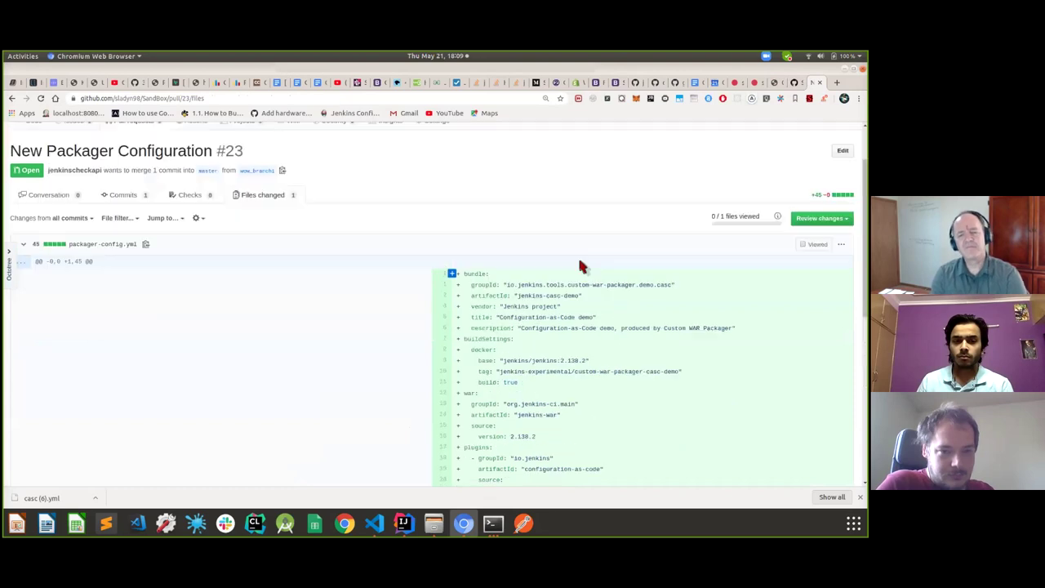
{"action": "scroll", "coordinate": [579, 263], "scroll_direction": "down", "scroll_amount": 5}
{"action": "scroll", "coordinate": [494, 277], "scroll_direction": "up", "scroll_amount": 3}
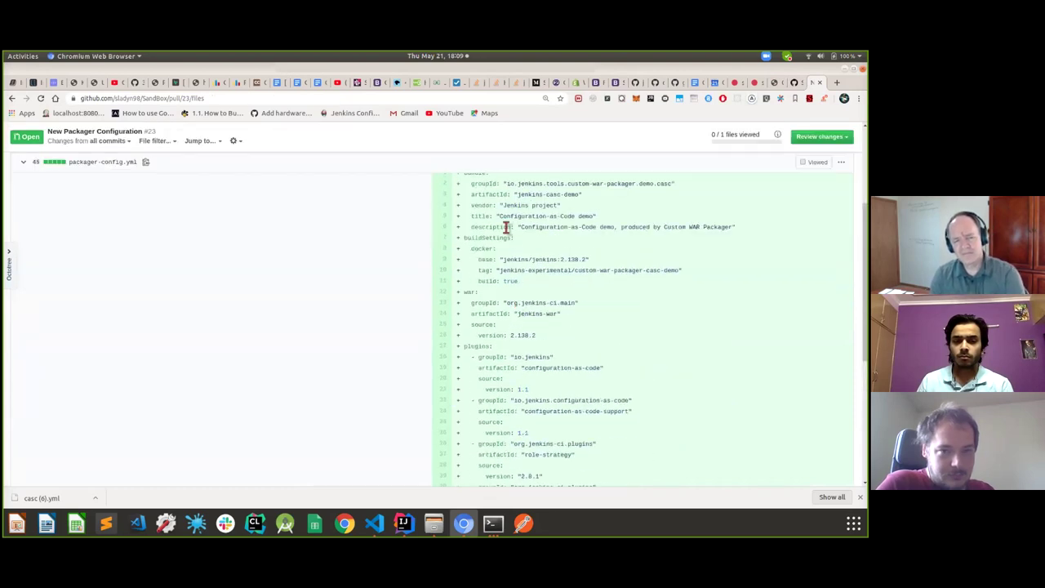
{"action": "scroll", "coordinate": [555, 310], "scroll_direction": "down", "scroll_amount": 2}
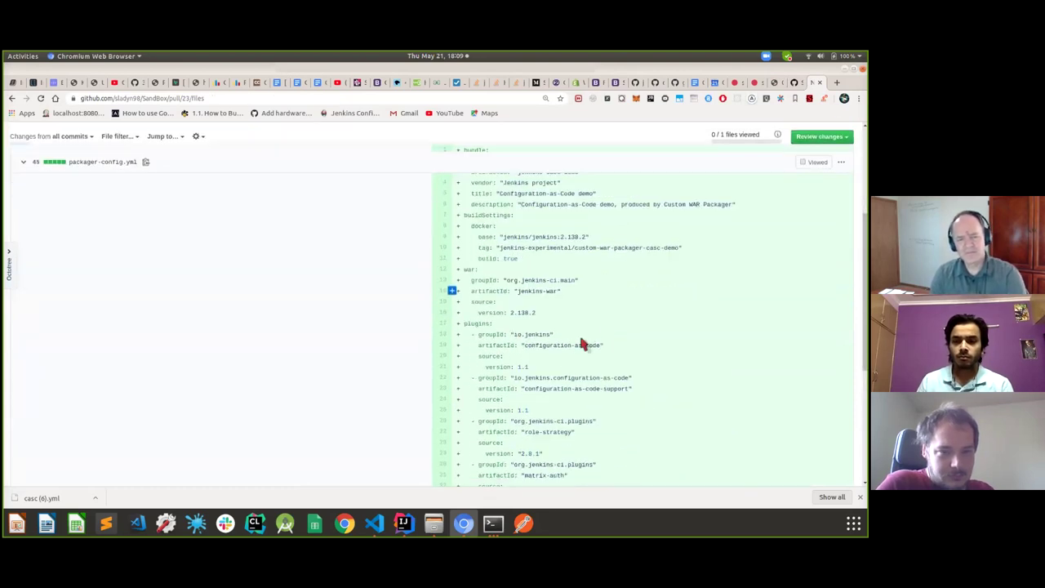
{"action": "scroll", "coordinate": [583, 344], "scroll_direction": "down", "scroll_amount": 1}
{"action": "scroll", "coordinate": [546, 319], "scroll_direction": "up", "scroll_amount": 2}
{"action": "scroll", "coordinate": [531, 448], "scroll_direction": "up", "scroll_amount": 1}
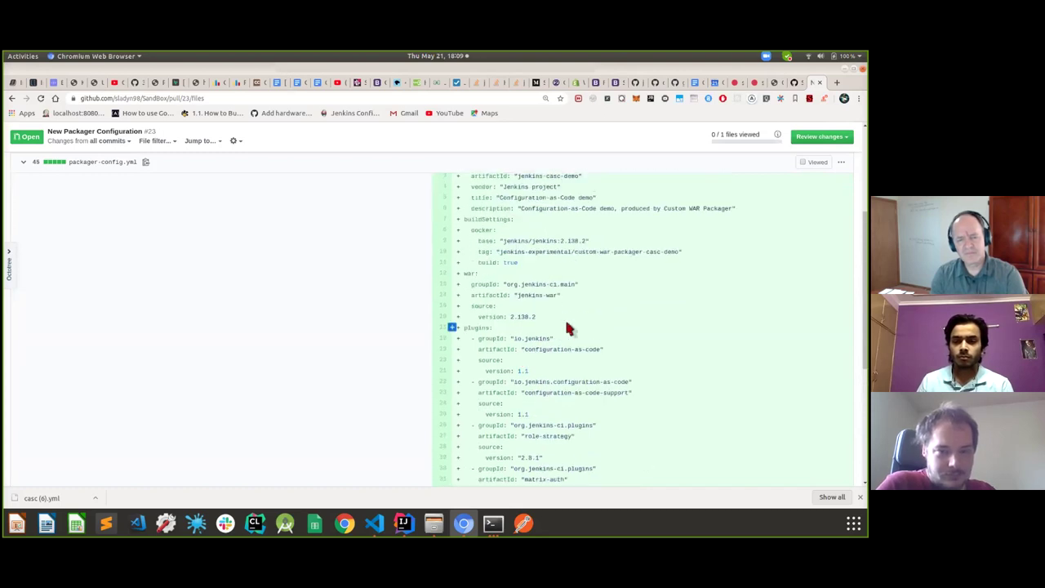
{"action": "scroll", "coordinate": [571, 327], "scroll_direction": "down", "scroll_amount": 1}
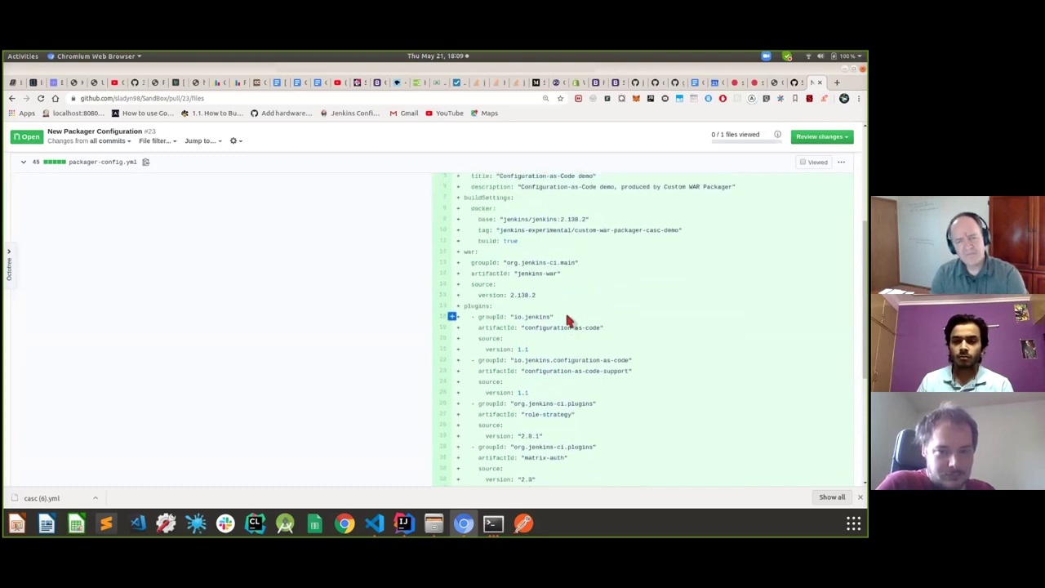
{"action": "scroll", "coordinate": [569, 320], "scroll_direction": "up", "scroll_amount": 3}
{"action": "scroll", "coordinate": [565, 320], "scroll_direction": "up", "scroll_amount": 1}
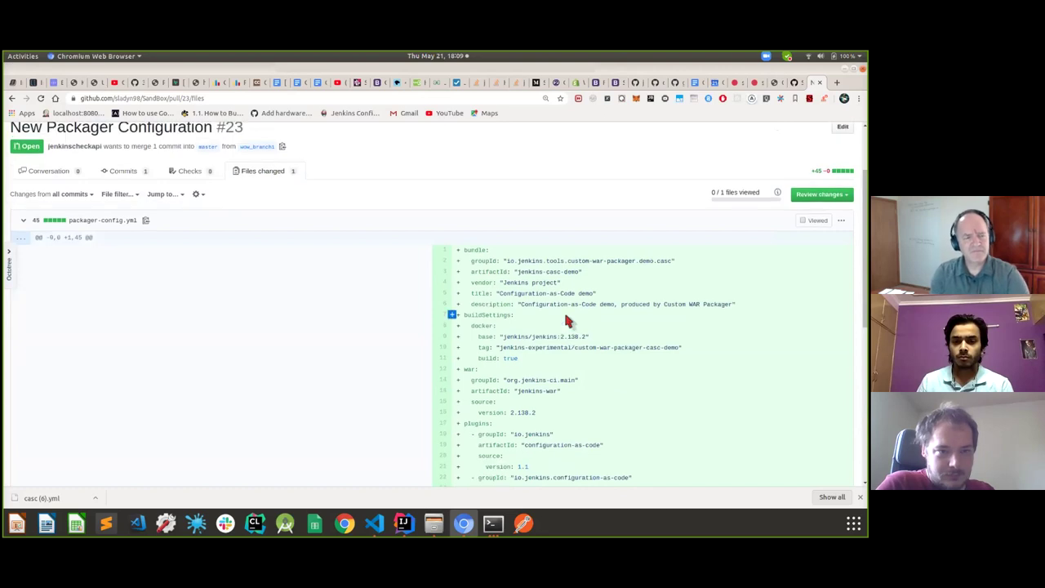
{"action": "left_click", "coordinate": [55, 174]}
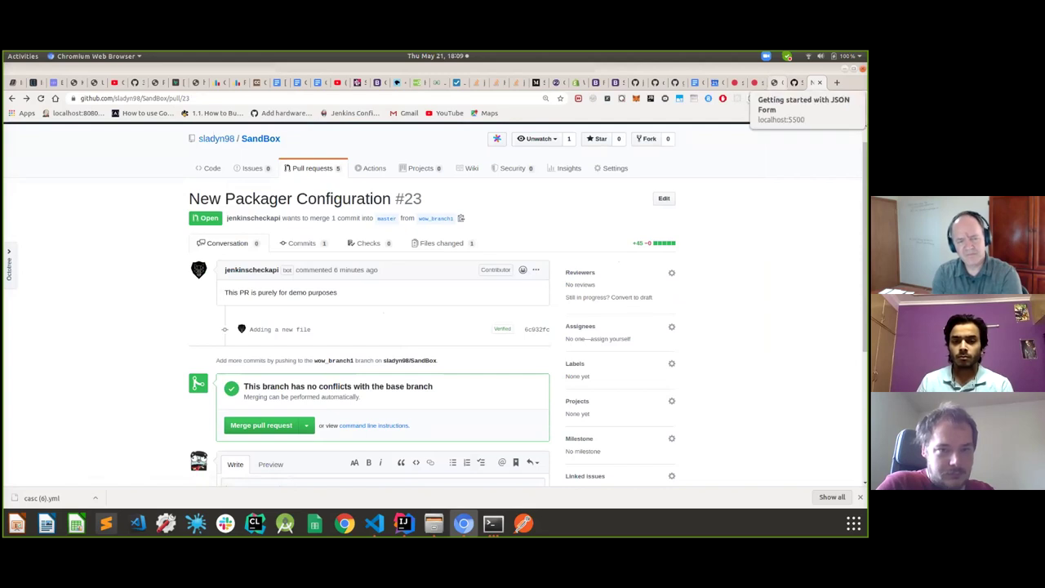
{"action": "left_click", "coordinate": [771, 83]}
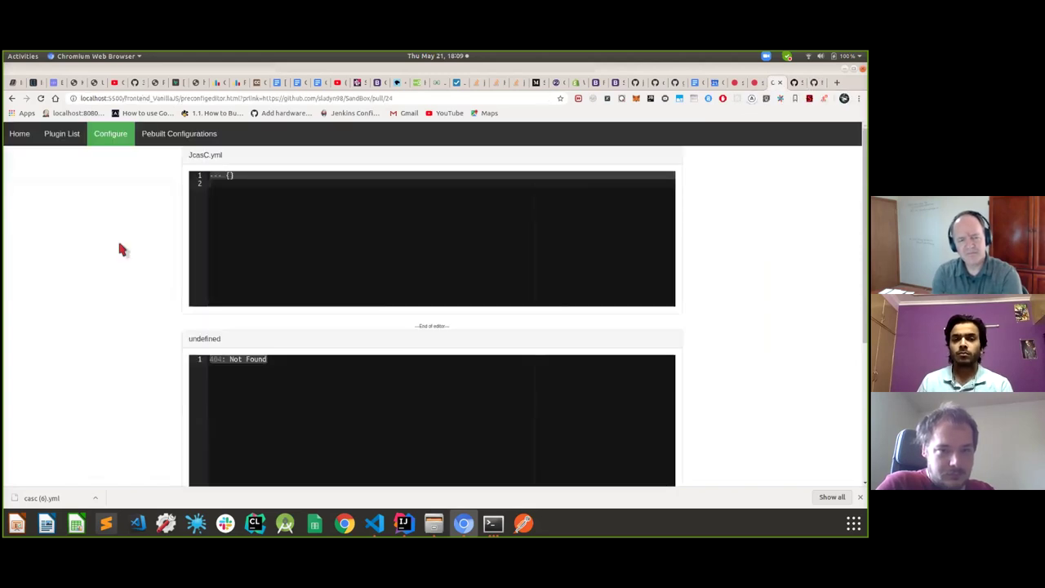
Open Prebuilt Configurations and compare the Popular, Most Used and Highly Rated rankings
{"action": "left_click", "coordinate": [163, 136]}
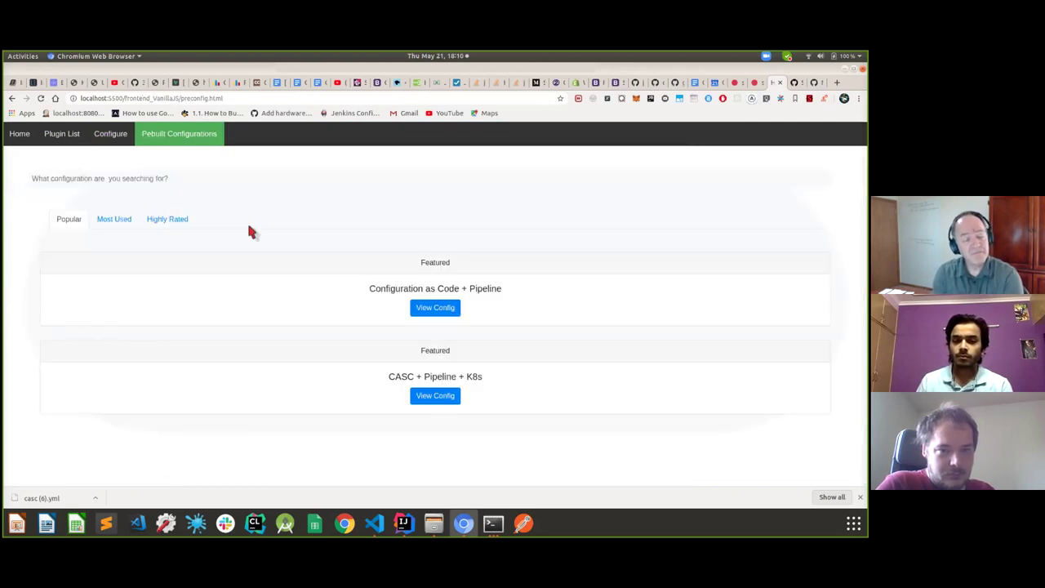
{"action": "left_click", "coordinate": [107, 219]}
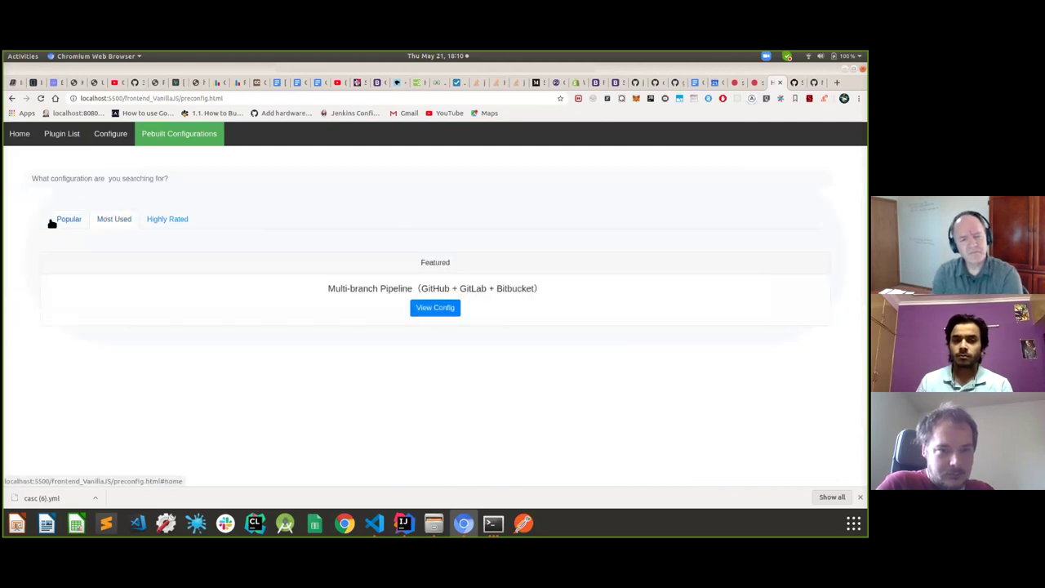
{"action": "left_click", "coordinate": [165, 222]}
{"action": "left_click", "coordinate": [115, 222]}
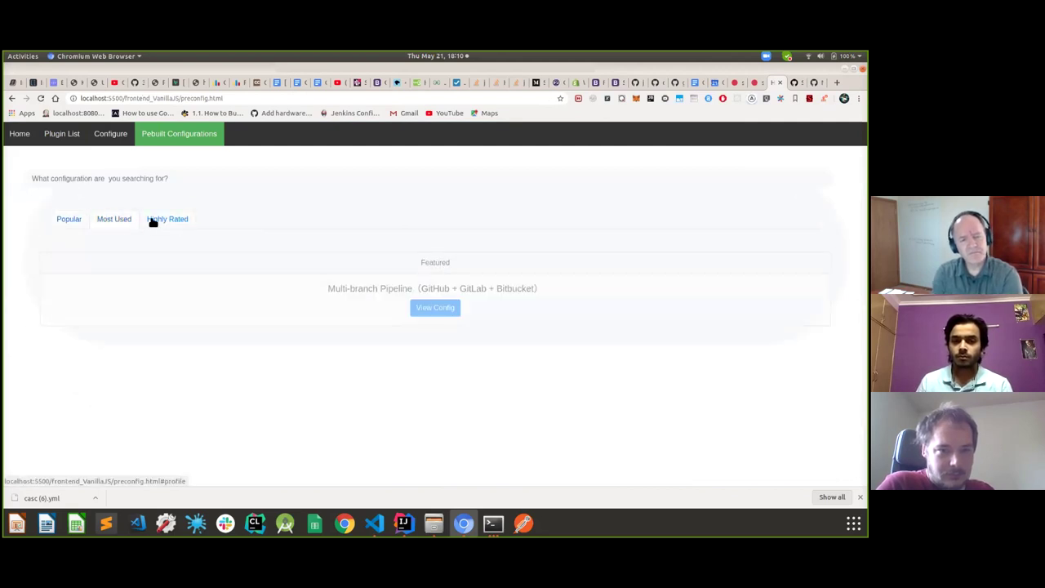
{"action": "left_click", "coordinate": [69, 221]}
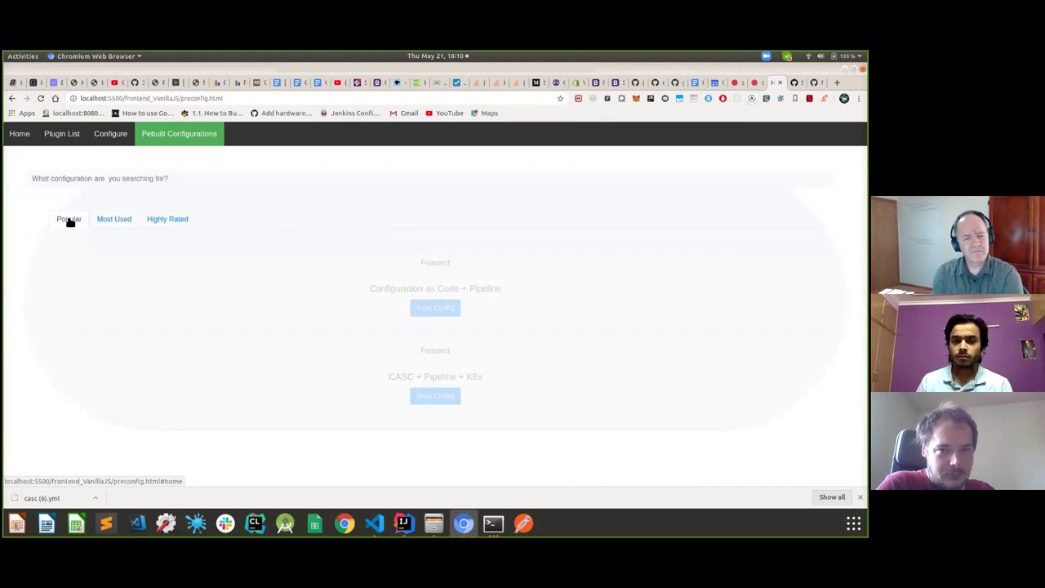
{"action": "left_click", "coordinate": [120, 221]}
{"action": "left_click", "coordinate": [180, 214]}
{"action": "left_click", "coordinate": [127, 221]}
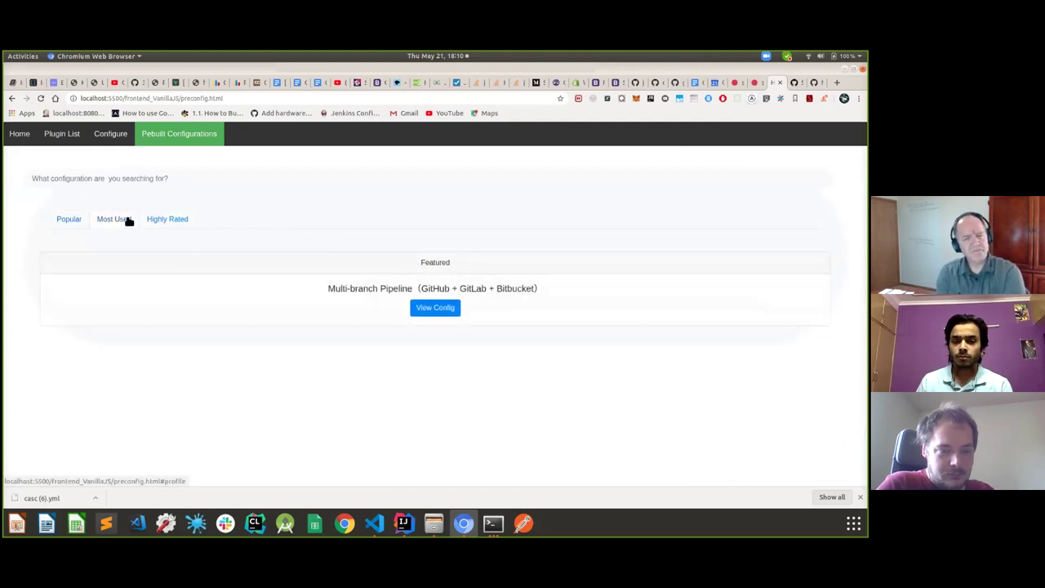
Type a test search term for a configuration and clear it again
{"action": "left_click", "coordinate": [136, 181]}
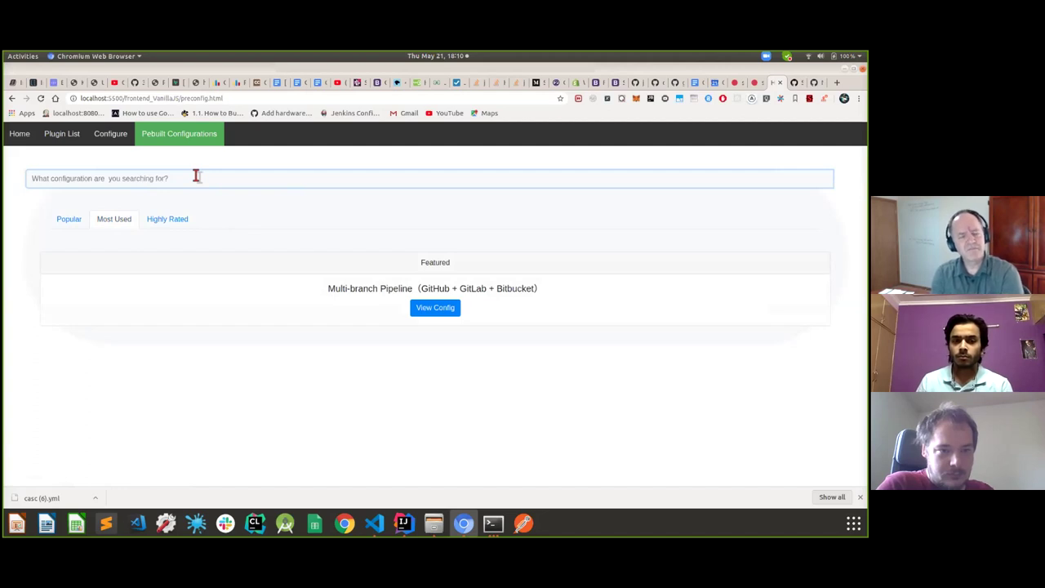
{"action": "type", "text": "a"}
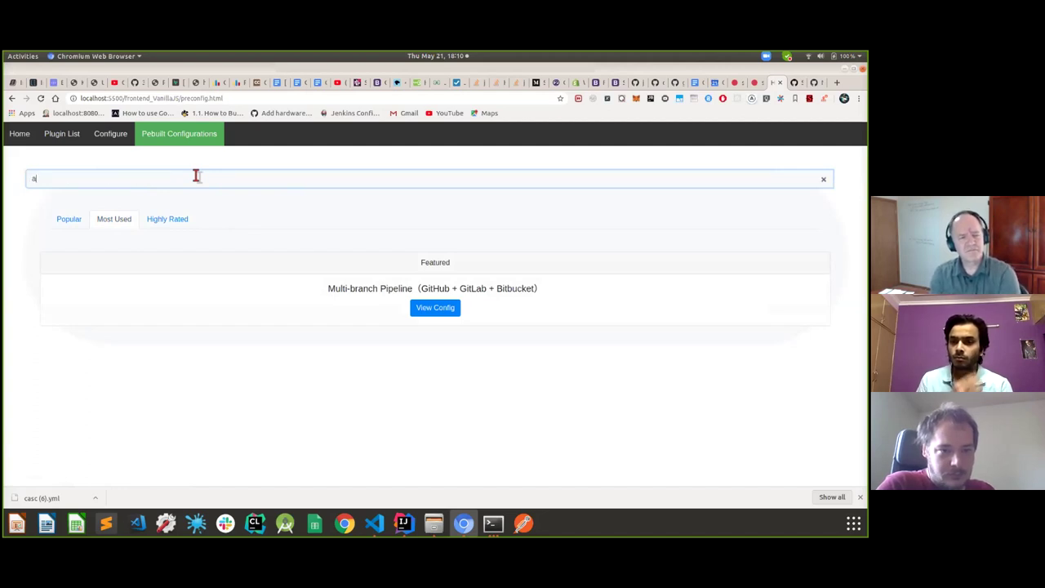
{"action": "key", "text": "BackSpace"}
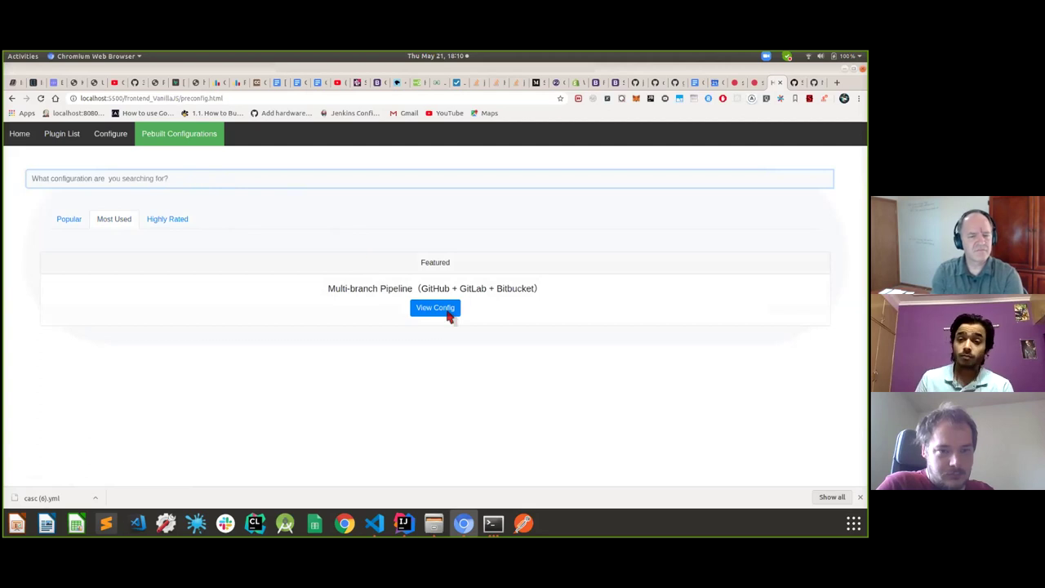
Open the Multi-branch Pipeline config's multi-pipeline-zh.yaml and highlight its file name
{"action": "left_click", "coordinate": [420, 308]}
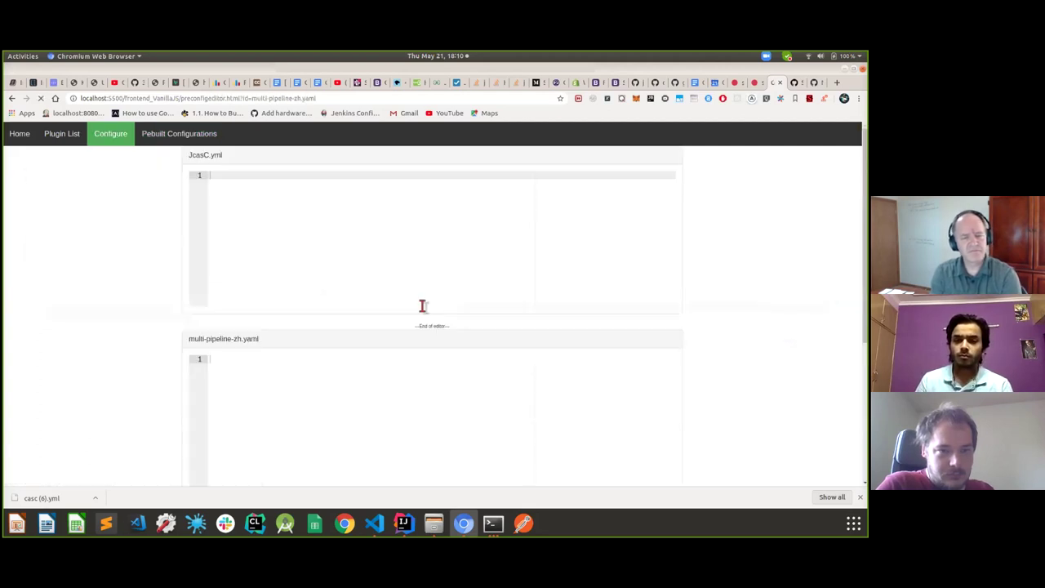
{"action": "scroll", "coordinate": [298, 323], "scroll_direction": "down", "scroll_amount": 2}
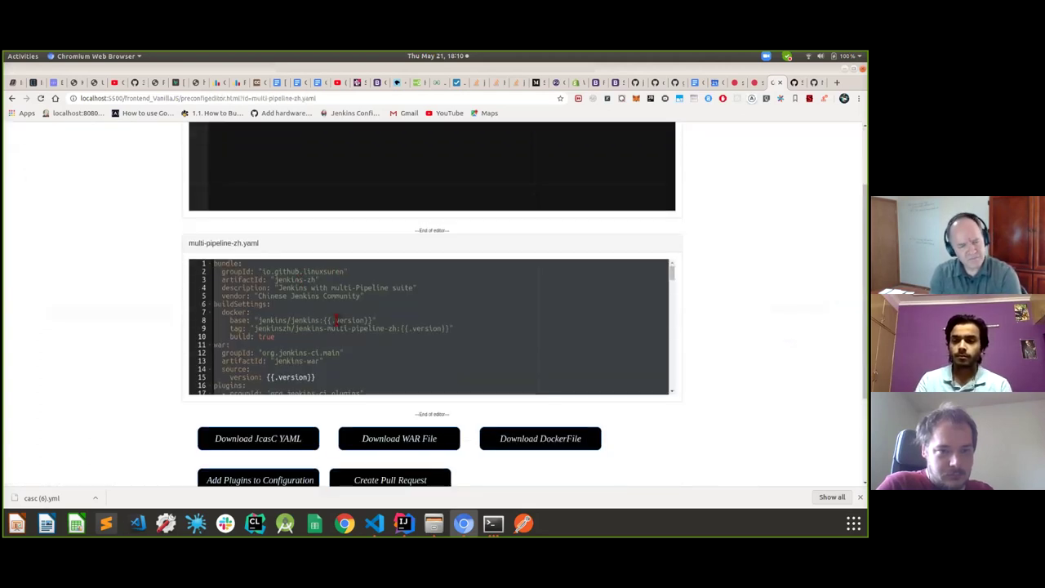
{"action": "left_click_drag", "start_coordinate": [188, 242], "coordinate": [264, 249]}
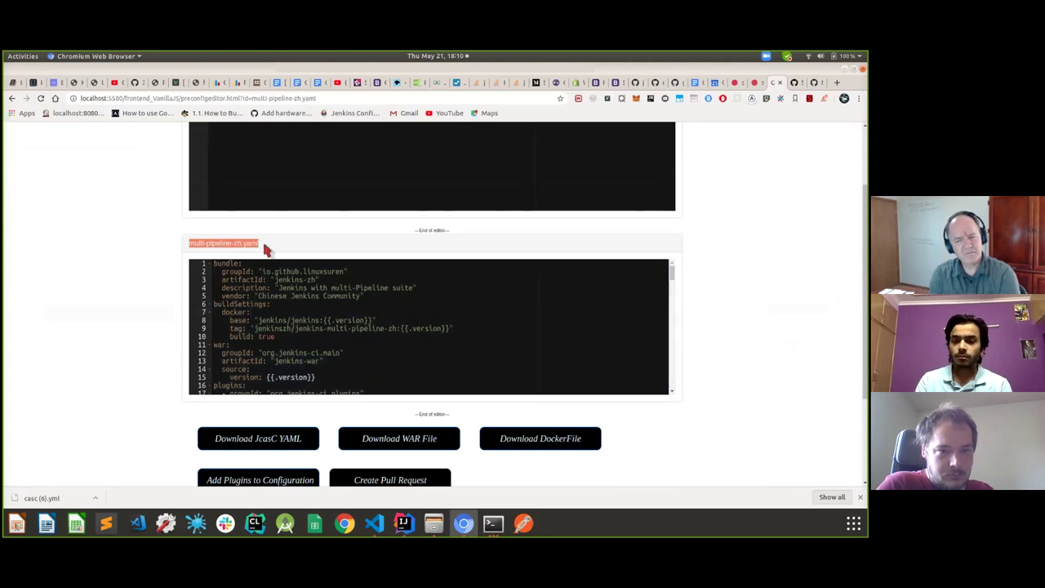
{"action": "scroll", "coordinate": [370, 315], "scroll_direction": "down", "scroll_amount": 5}
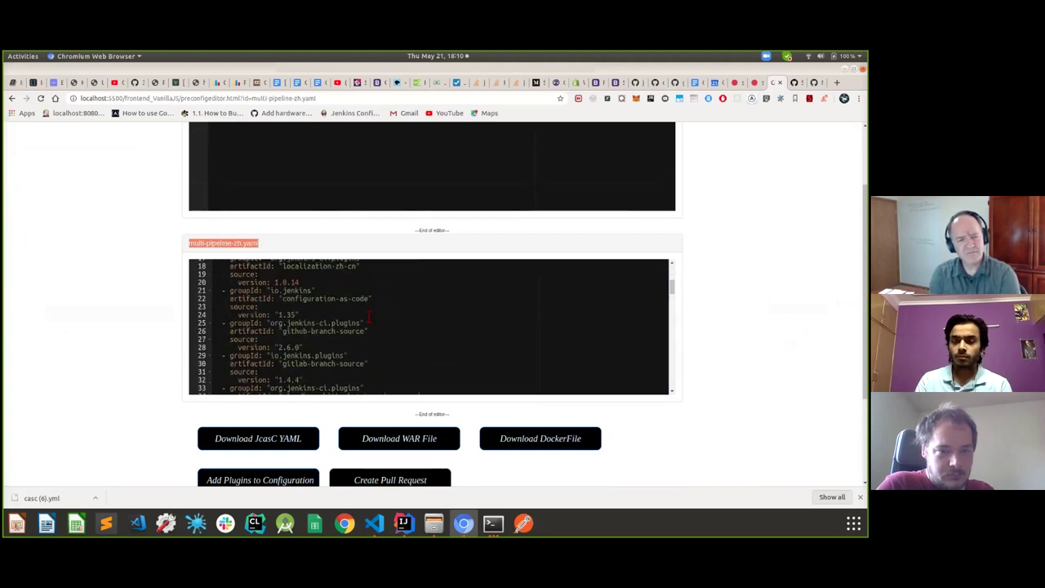
{"action": "scroll", "coordinate": [370, 314], "scroll_direction": "up", "scroll_amount": 4}
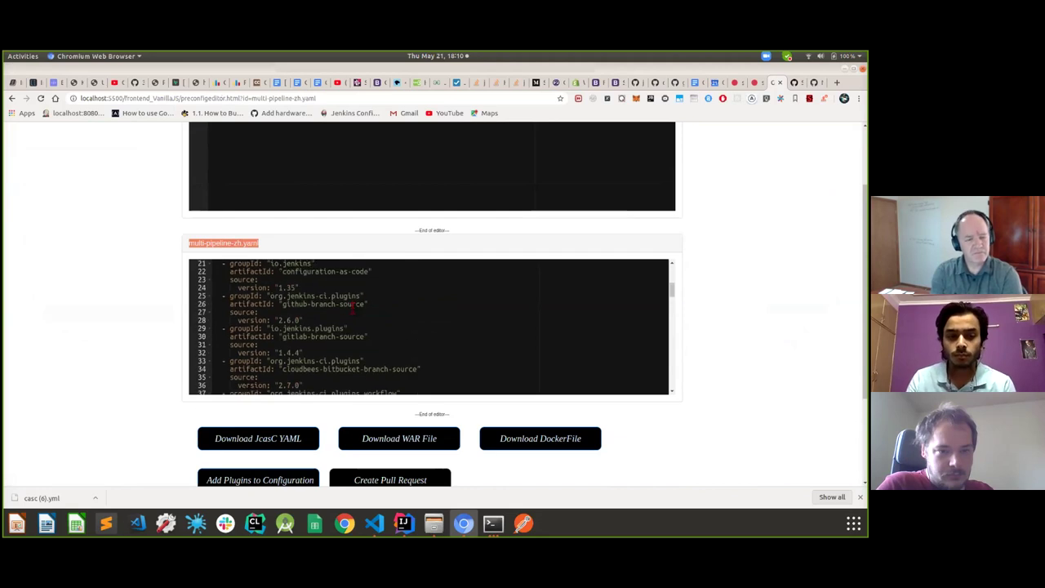
{"action": "scroll", "coordinate": [353, 307], "scroll_direction": "up", "scroll_amount": 3}
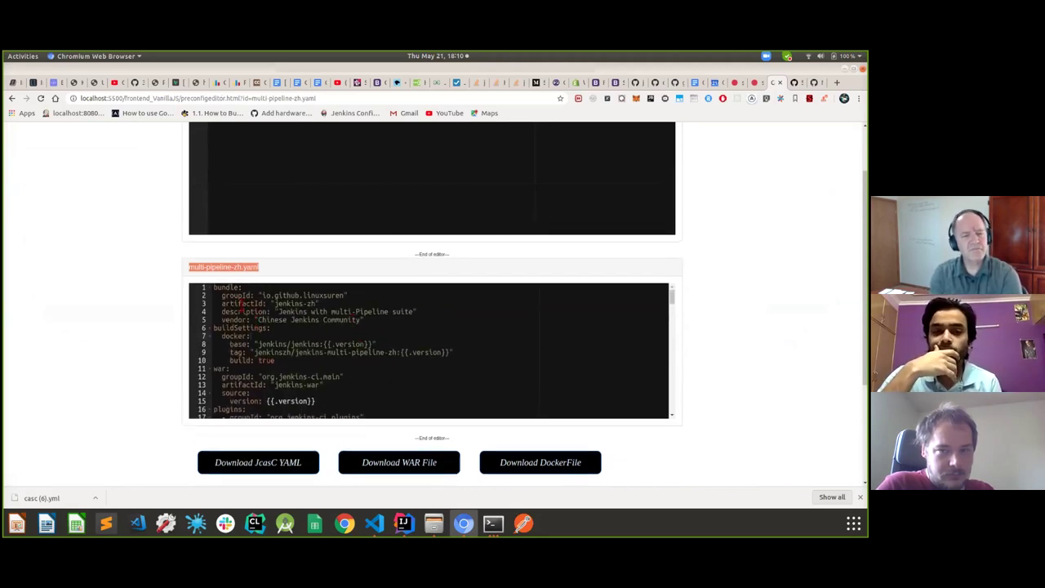
{"action": "left_click", "coordinate": [215, 269]}
Scroll through the multi-pipeline-zh.yaml plugin definitions down to line 144 and back up
{"action": "scroll", "coordinate": [287, 320], "scroll_direction": "down", "scroll_amount": 9}
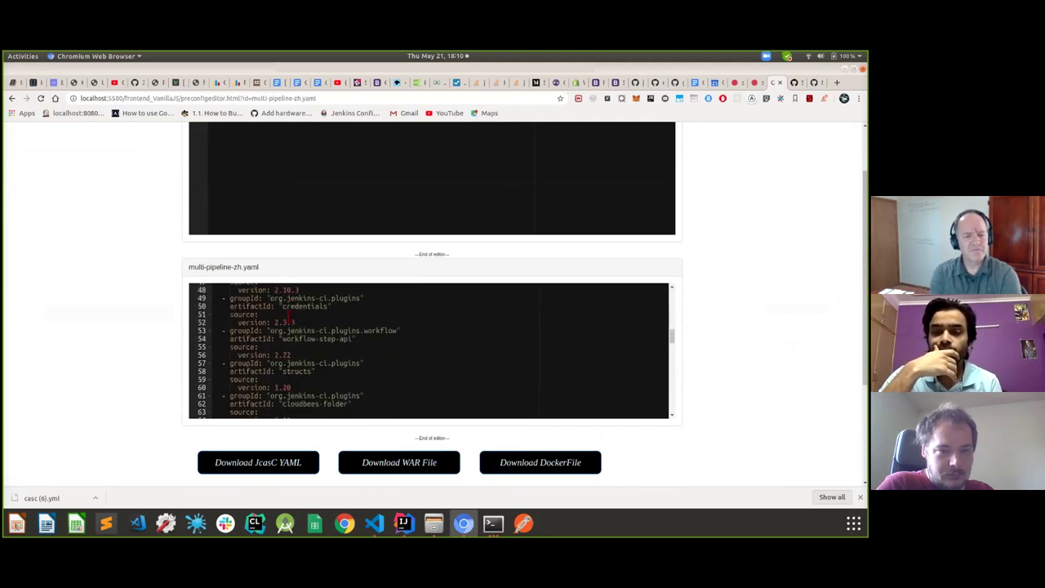
{"action": "scroll", "coordinate": [288, 320], "scroll_direction": "down", "scroll_amount": 15}
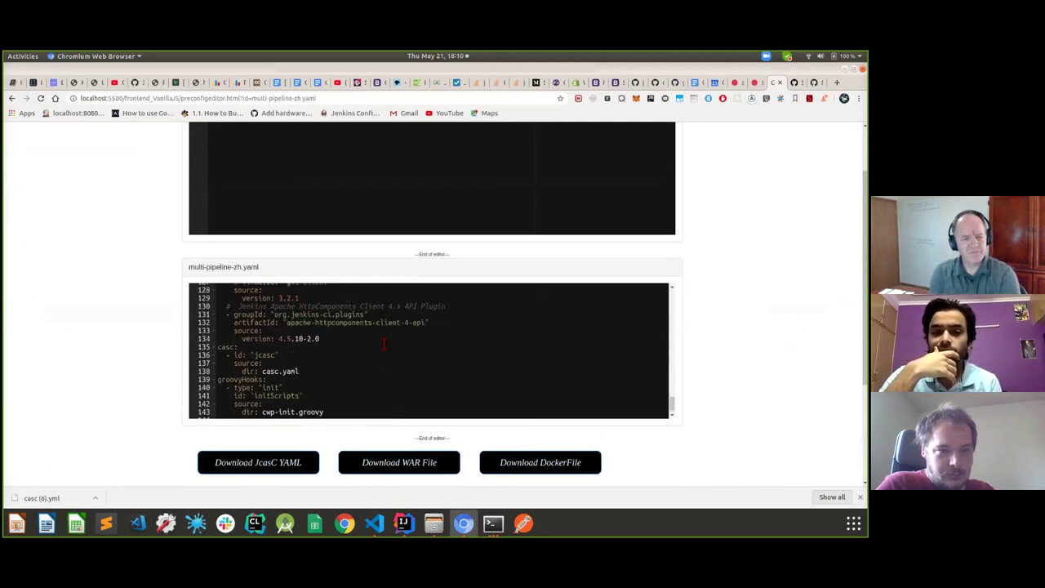
{"action": "scroll", "coordinate": [384, 343], "scroll_direction": "down", "scroll_amount": 3}
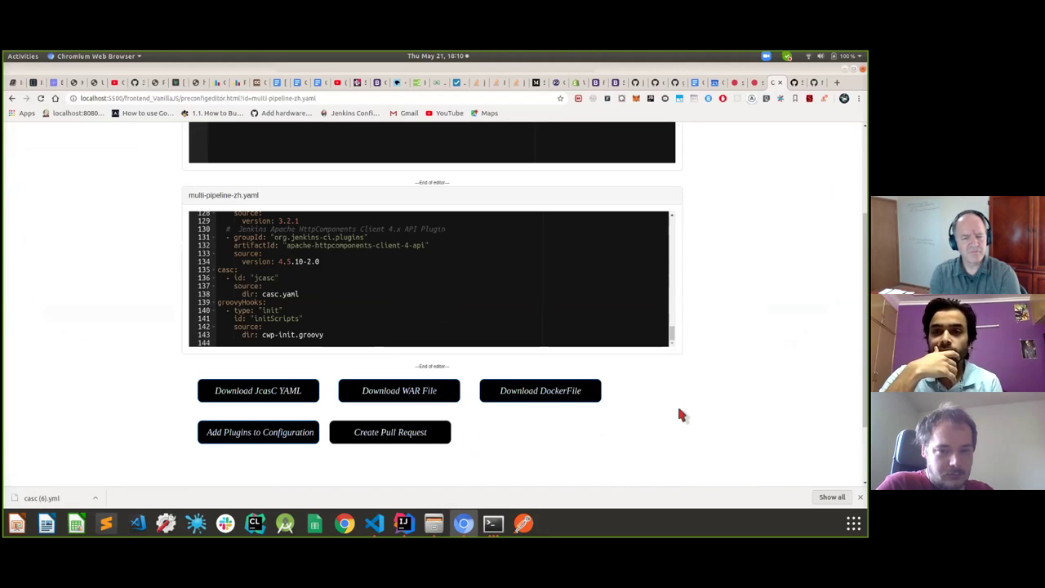
{"action": "scroll", "coordinate": [509, 385], "scroll_direction": "down", "scroll_amount": 1}
{"action": "scroll", "coordinate": [399, 351], "scroll_direction": "down", "scroll_amount": 1}
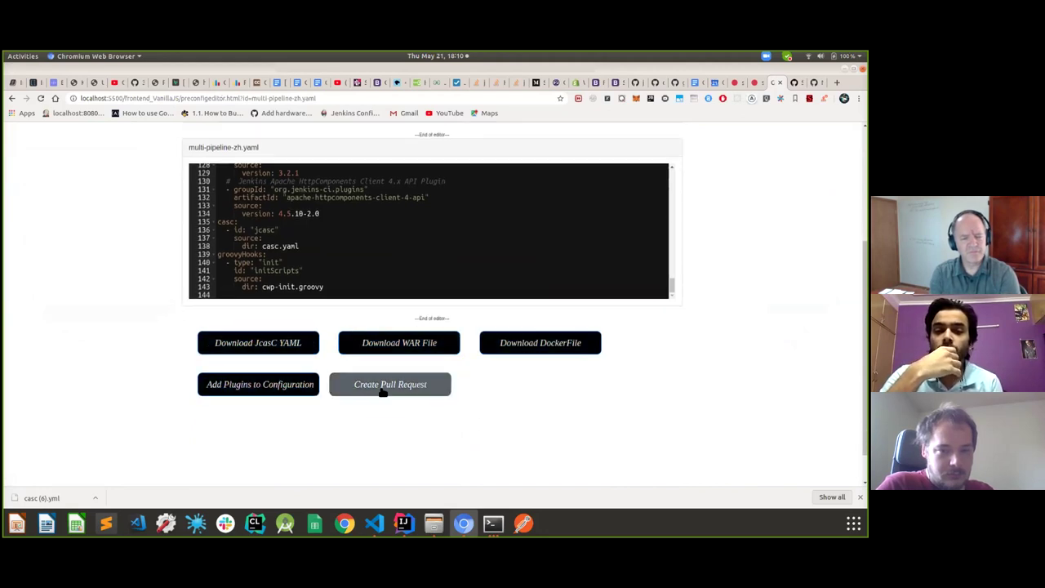
{"action": "scroll", "coordinate": [408, 290], "scroll_direction": "up", "scroll_amount": 5}
{"action": "scroll", "coordinate": [408, 284], "scroll_direction": "up", "scroll_amount": 10}
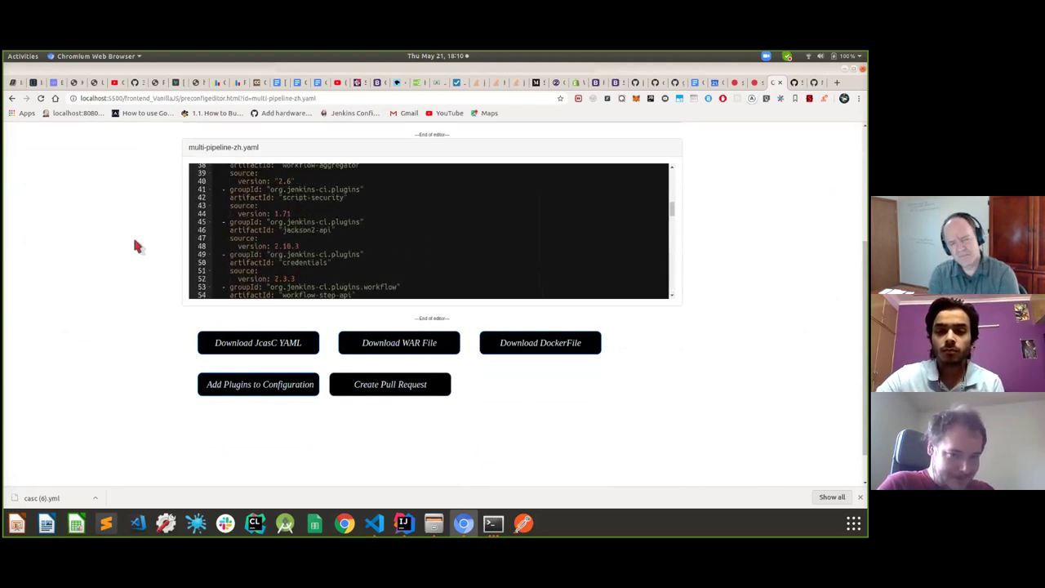
{"action": "scroll", "coordinate": [163, 218], "scroll_direction": "up", "scroll_amount": 1}
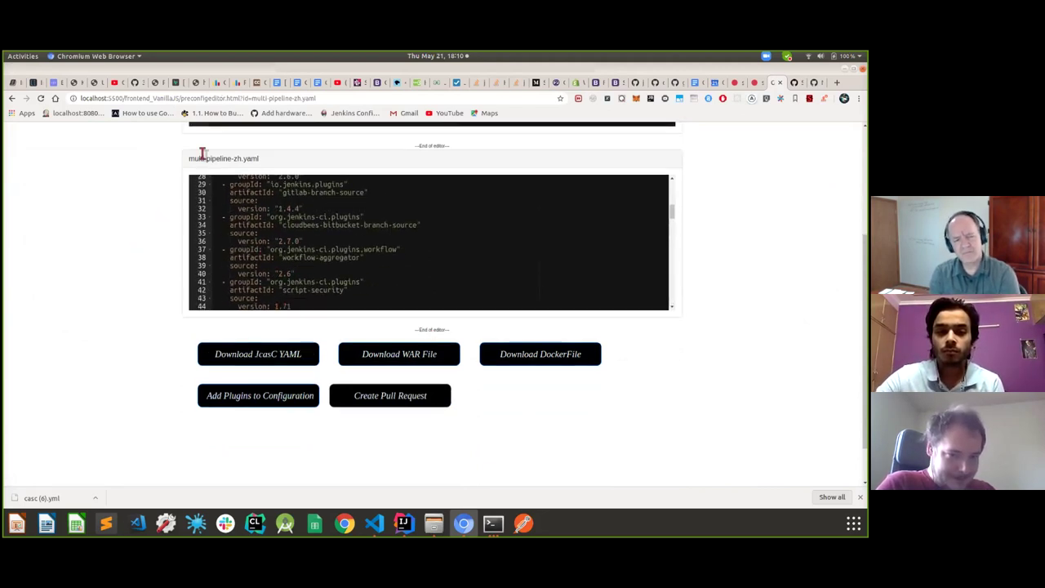
{"action": "scroll", "coordinate": [36, 133], "scroll_direction": "up", "scroll_amount": 3}
Return Home, then browse the Plugin List with entries like github-autostatus, ccm and quayio-trigger
{"action": "left_click", "coordinate": [21, 133]}
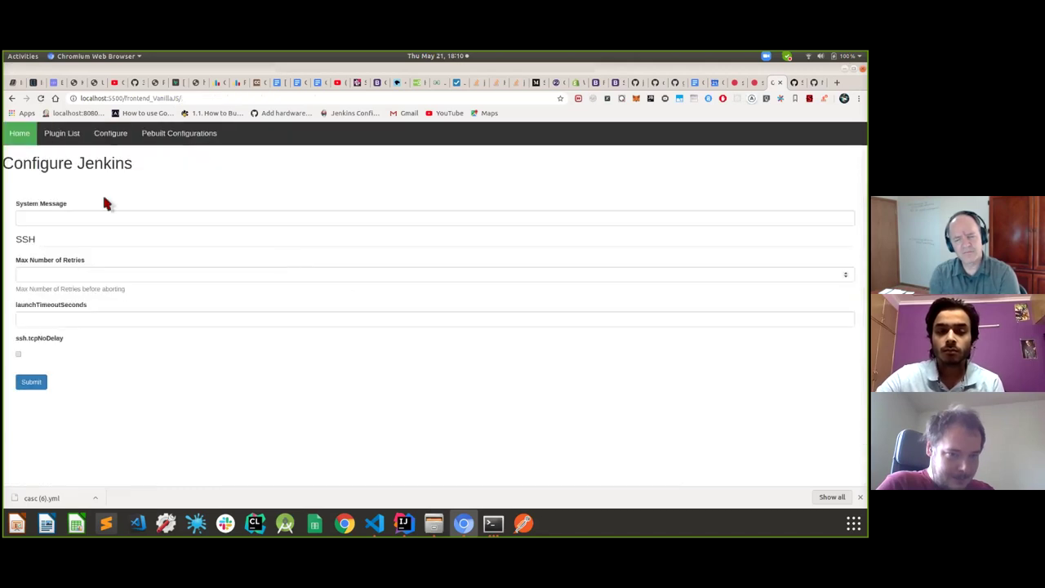
{"action": "left_click", "coordinate": [58, 135]}
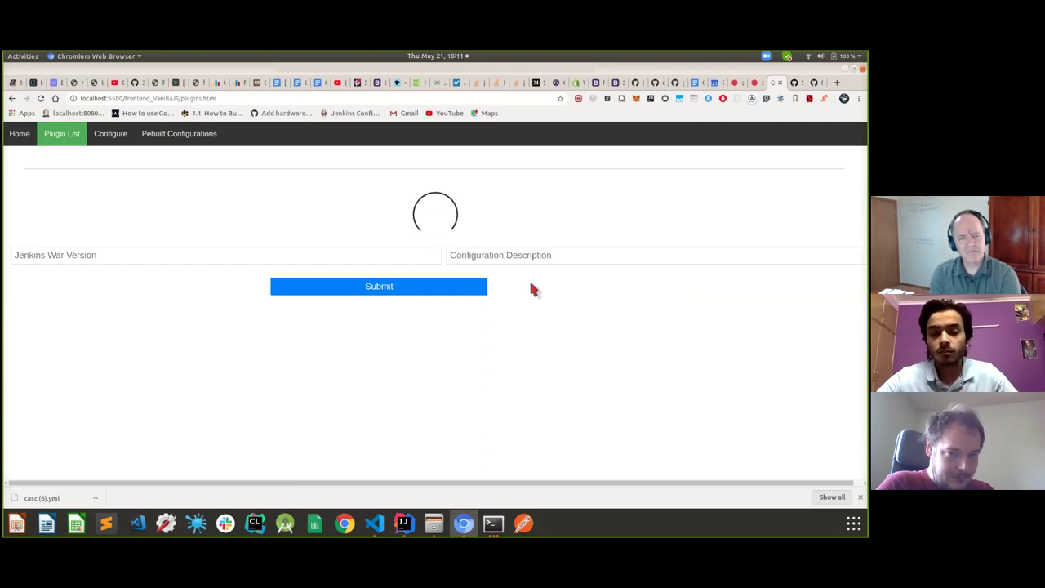
{"action": "scroll", "coordinate": [414, 307], "scroll_direction": "down", "scroll_amount": 10}
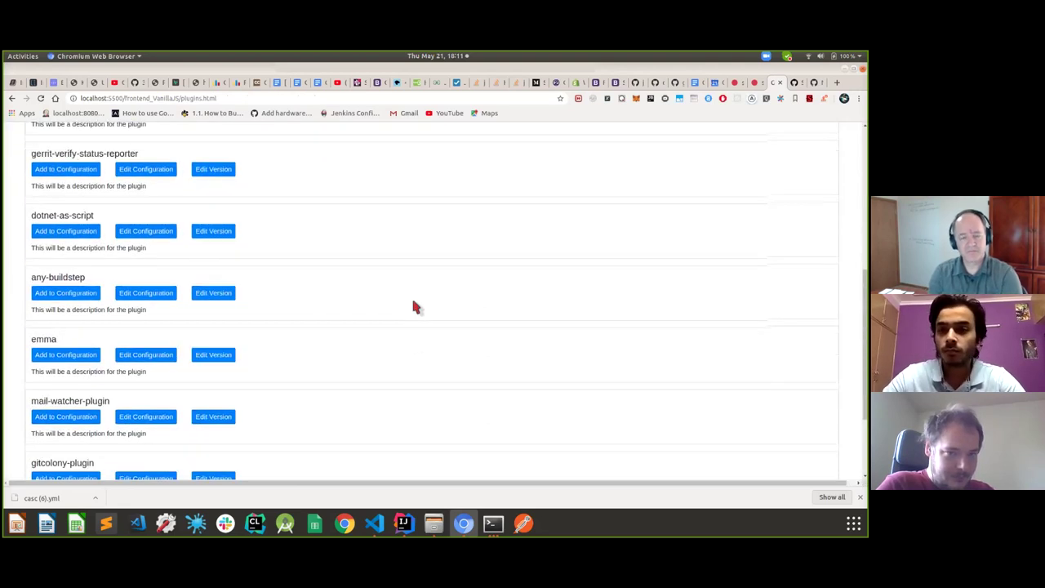
{"action": "scroll", "coordinate": [413, 307], "scroll_direction": "down", "scroll_amount": 2}
{"action": "scroll", "coordinate": [424, 273], "scroll_direction": "up", "scroll_amount": 4}
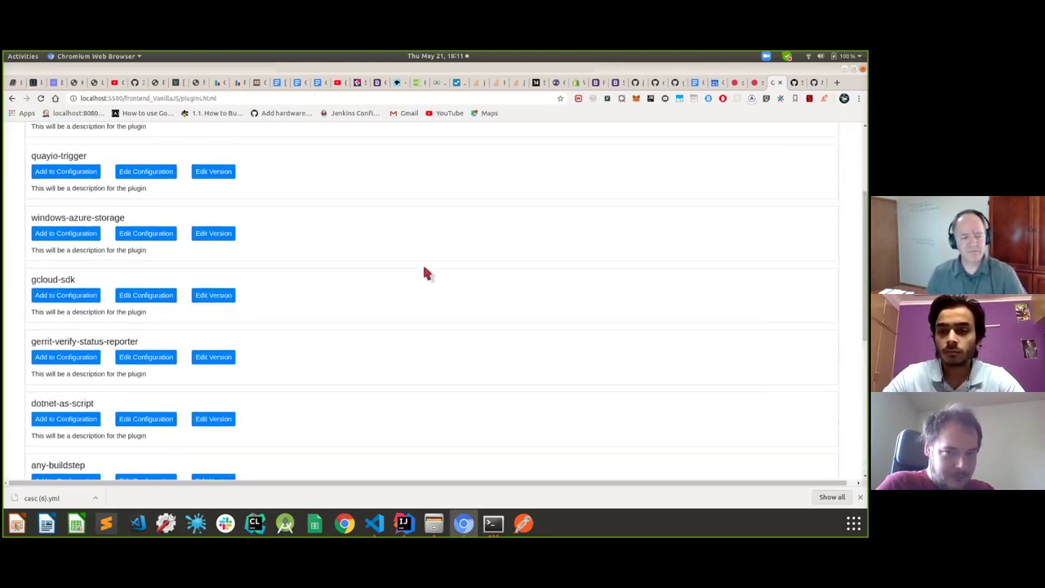
{"action": "scroll", "coordinate": [424, 274], "scroll_direction": "up", "scroll_amount": 3}
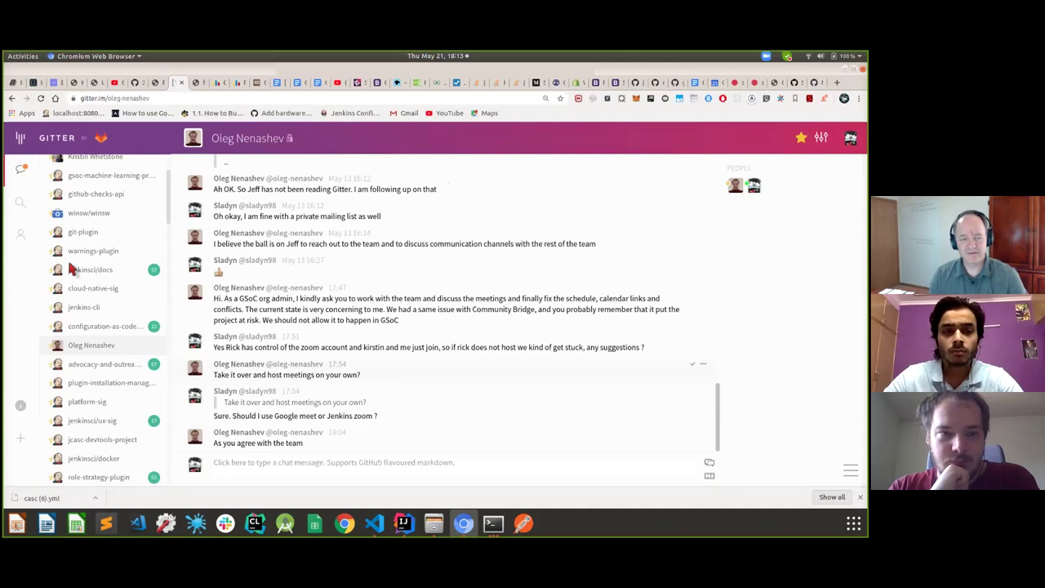
Switch to Visual Studio Code showing the plugins.js front-end source
{"action": "key", "text": "alt+Tab"}
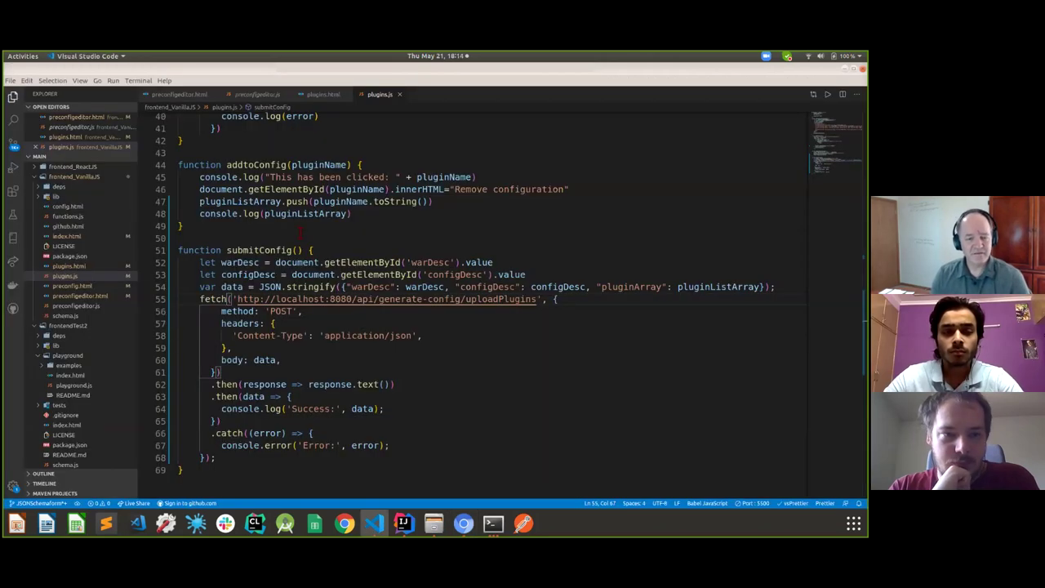
Show plugins.html with its description inputs and Submit button, then go back to the browser
{"action": "left_click", "coordinate": [81, 266]}
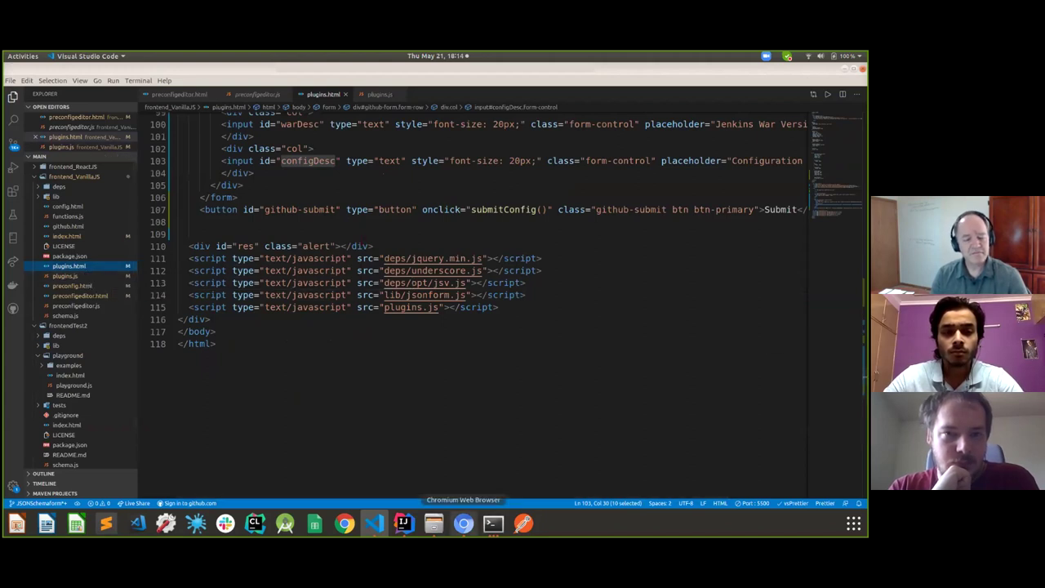
{"action": "left_click", "coordinate": [463, 523]}
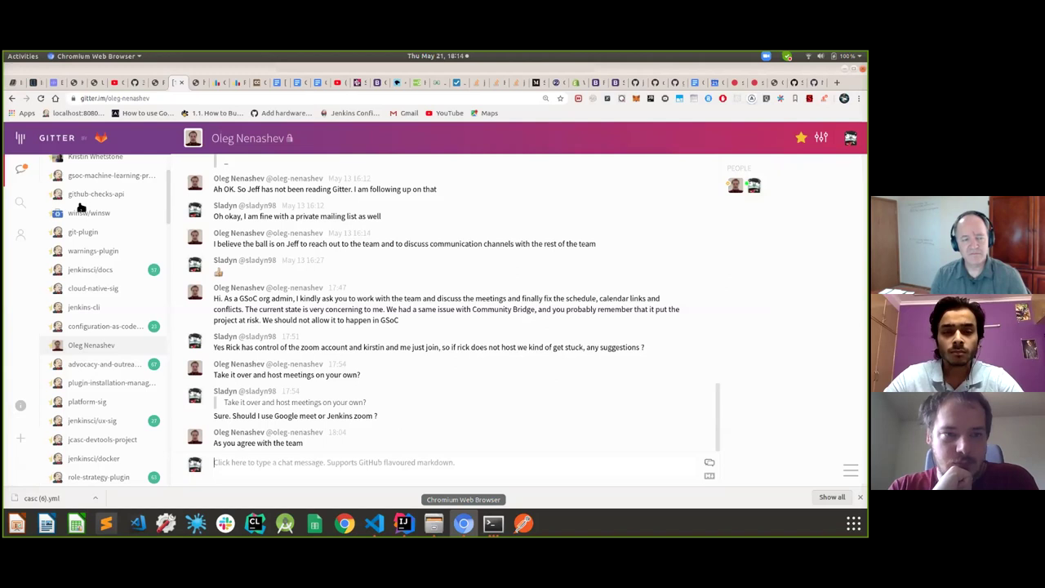
Go to the localhost plugin list tab, then return to plugins.html in Visual Studio Code
{"action": "key", "text": "ctrl+Tab"}
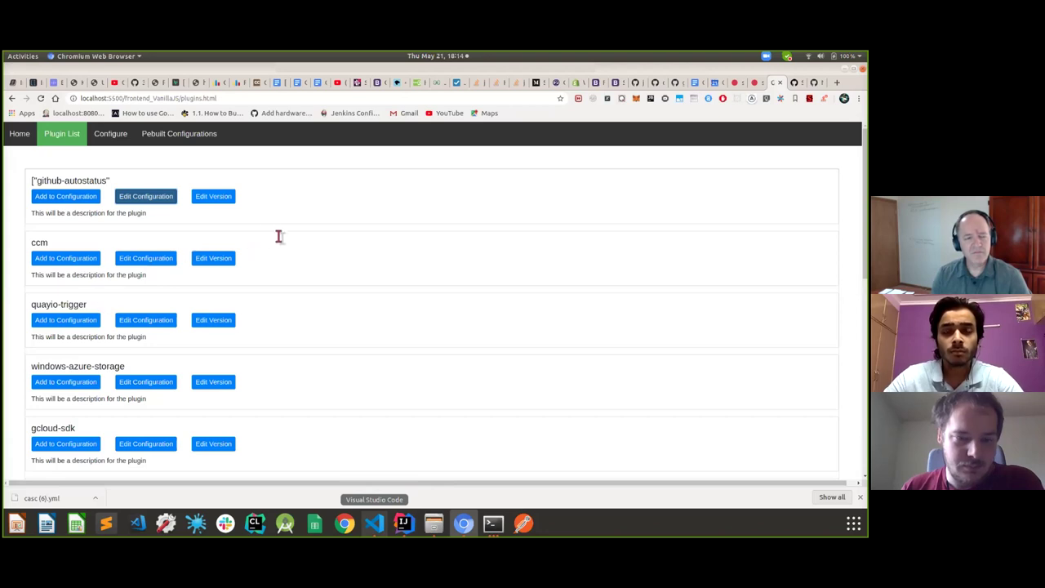
{"action": "left_click", "coordinate": [374, 524]}
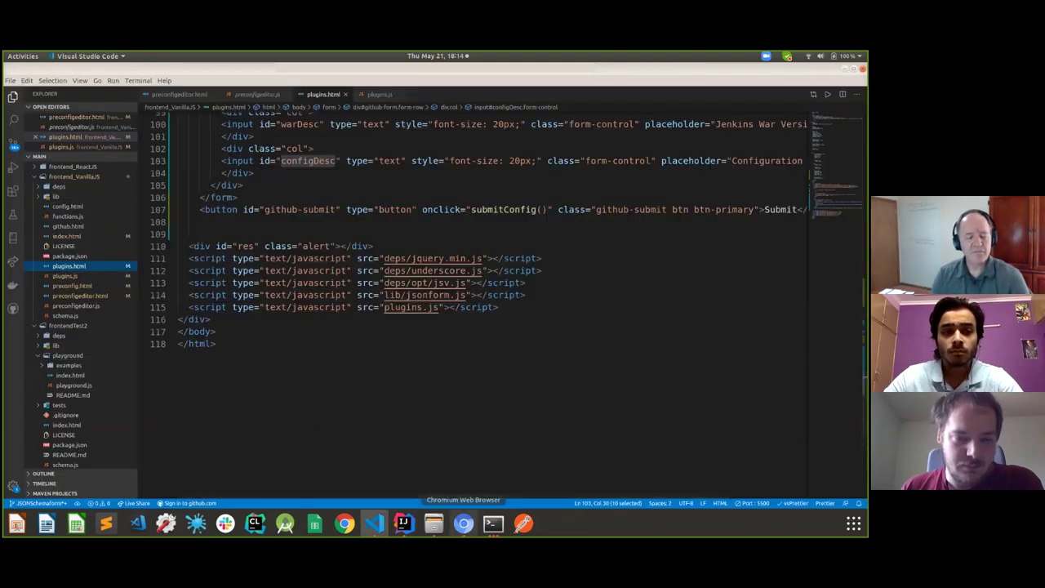
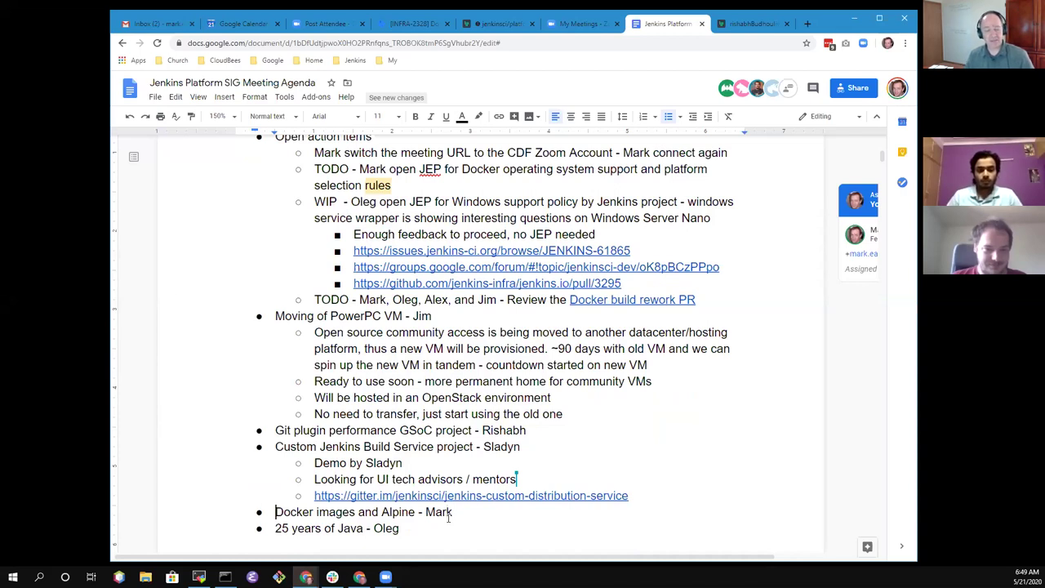
Select the 'Docker images and Alpine' agenda line
{"action": "triple_click", "coordinate": [448, 517]}
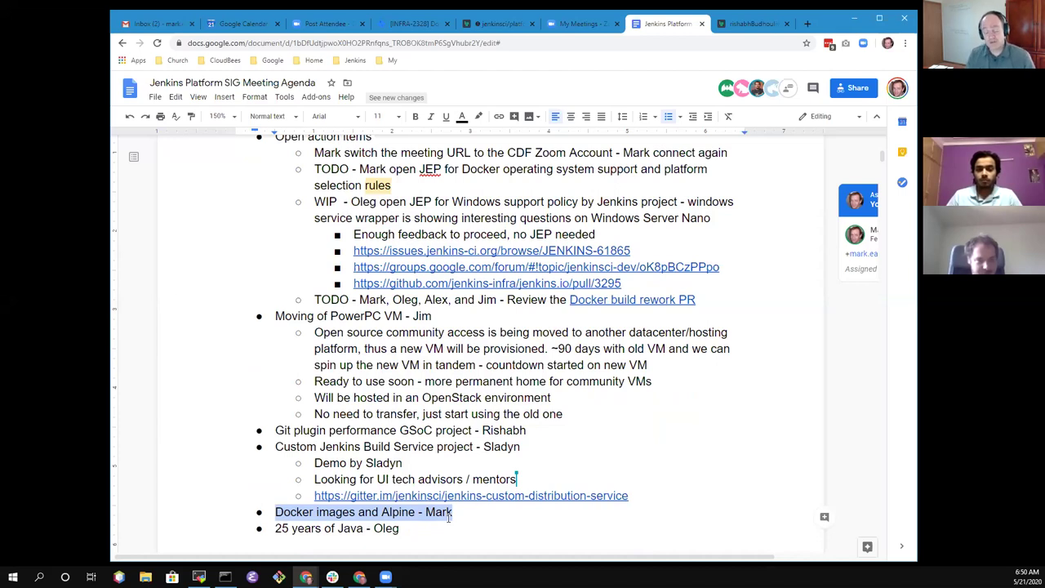
Add sub-bullets 'Java older 212, need to update to current' and 'AdoptOpenJDK as one possible target instead of OpenJDK'
{"action": "left_click", "coordinate": [448, 517]}
{"action": "key", "text": "Return"}
{"action": "key", "text": "Tab"}
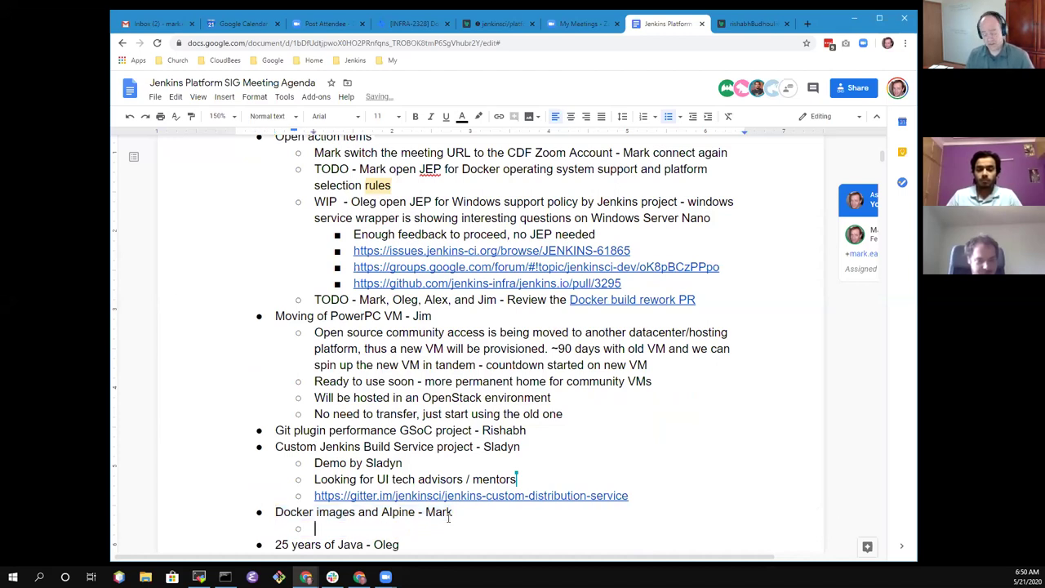
{"action": "type", "text": "Java older 212"}
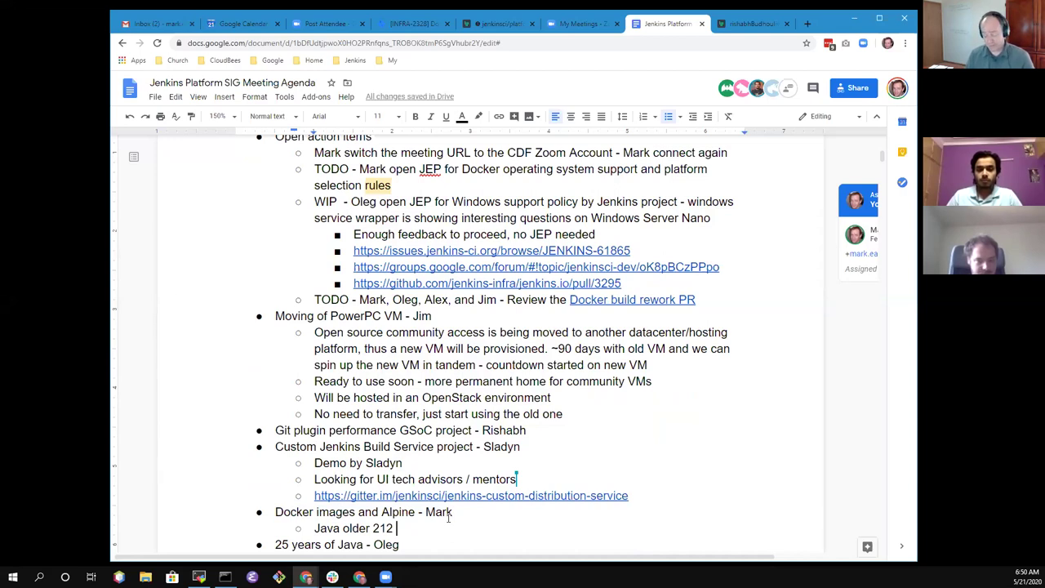
{"action": "type", "text": ", "}
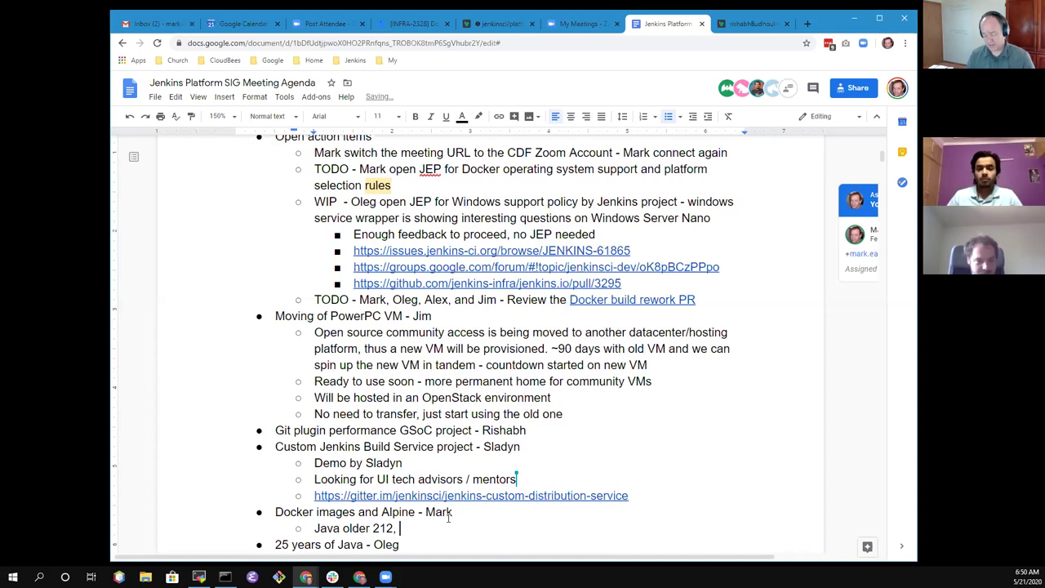
{"action": "type", "text": "need to upda"}
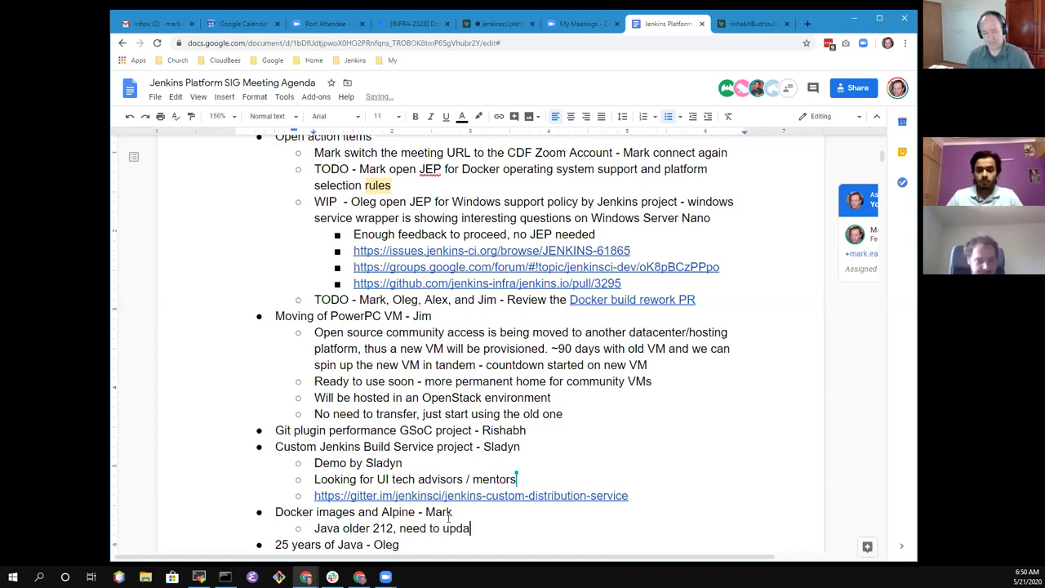
{"action": "type", "text": "te to current"}
{"action": "key", "text": "Return"}
{"action": "type", "text": "Adopt"}
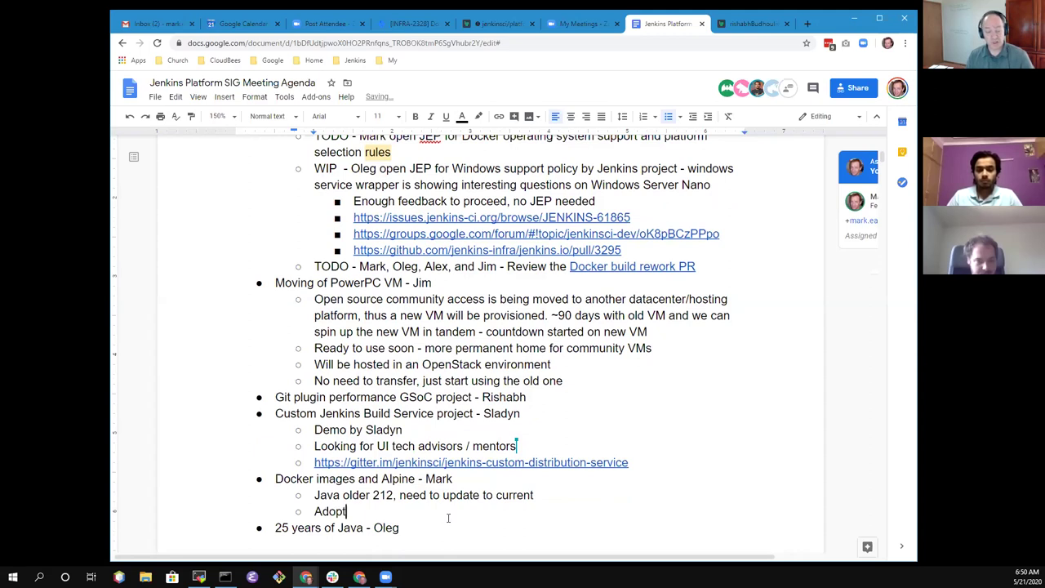
{"action": "type", "text": "OpenJDK"}
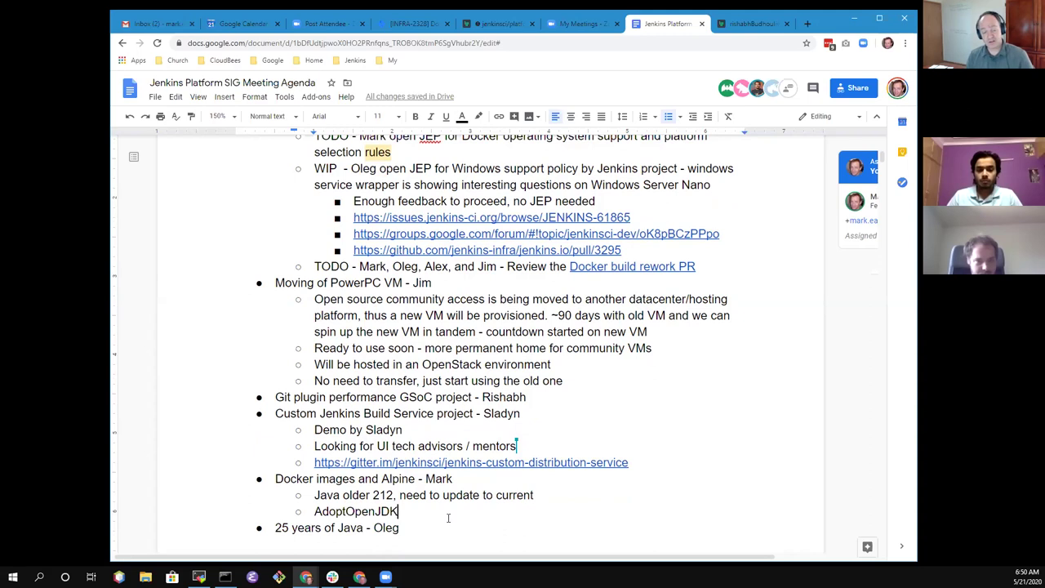
{"action": "type", "text": " as one porssible "}
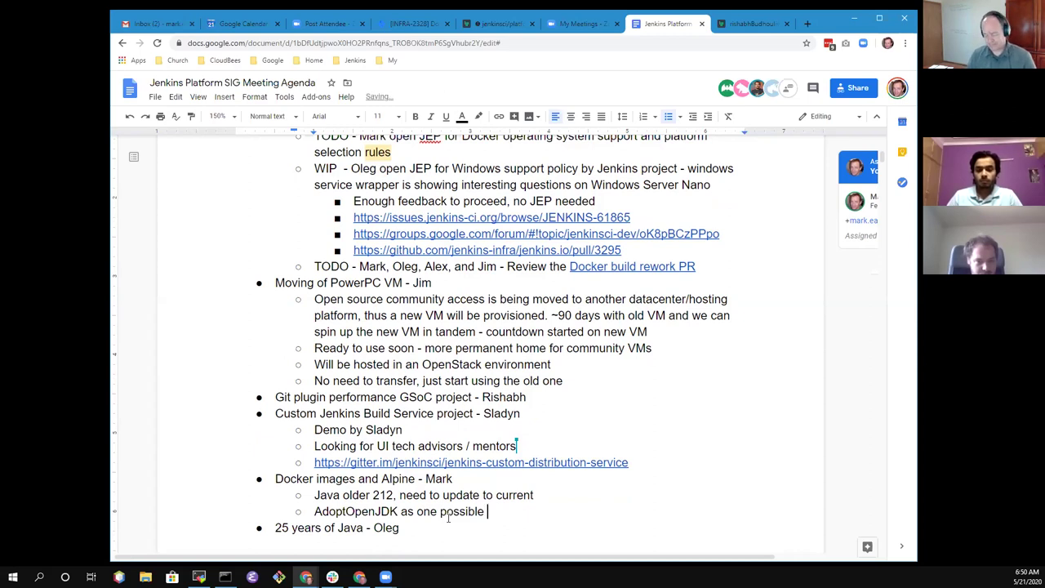
{"action": "type", "text": "target inst"}
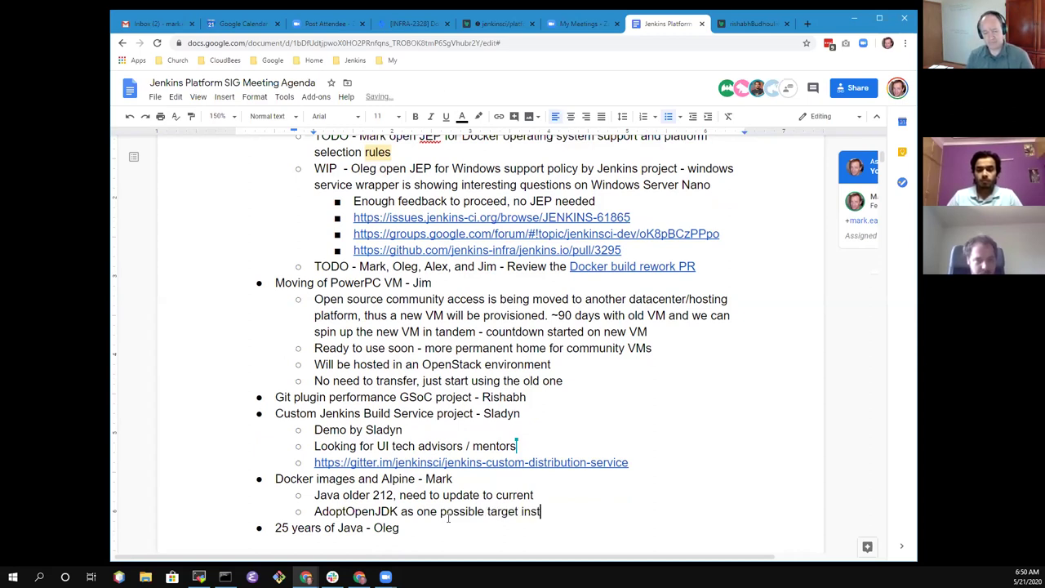
{"action": "type", "text": "ead of Open"}
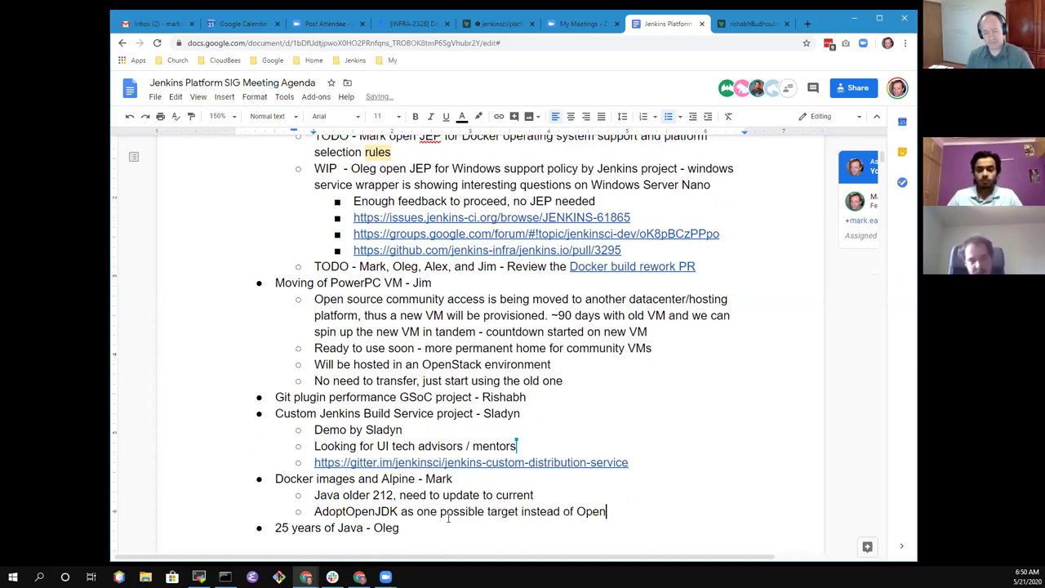
{"action": "type", "text": "JDK"}
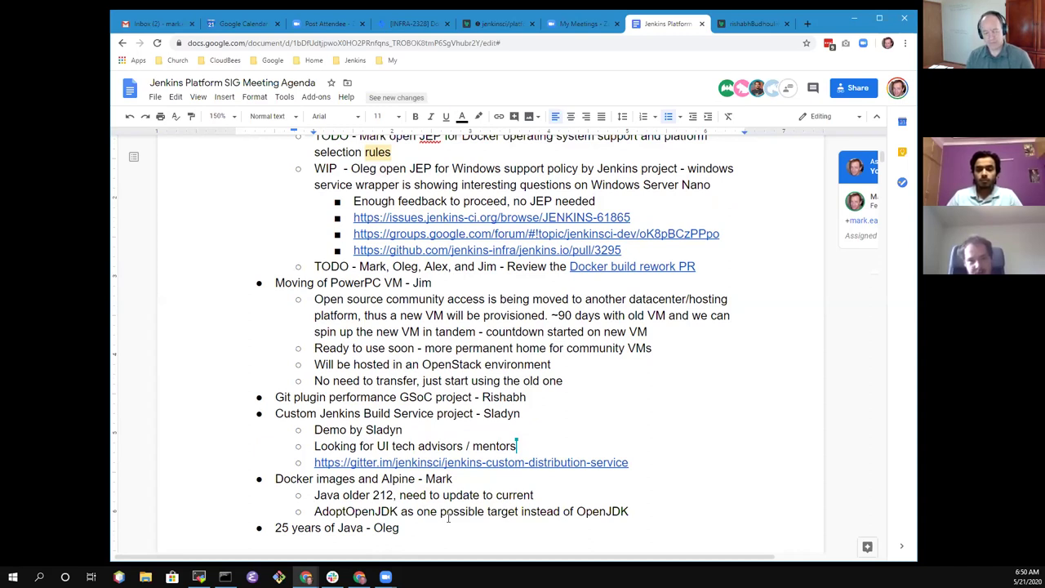
Add a deeper bullet 'Unofficial image for Java 8 Alpine' and remove its stray 'k' typo
{"action": "key", "text": "Return"}
{"action": "key", "text": "Tab"}
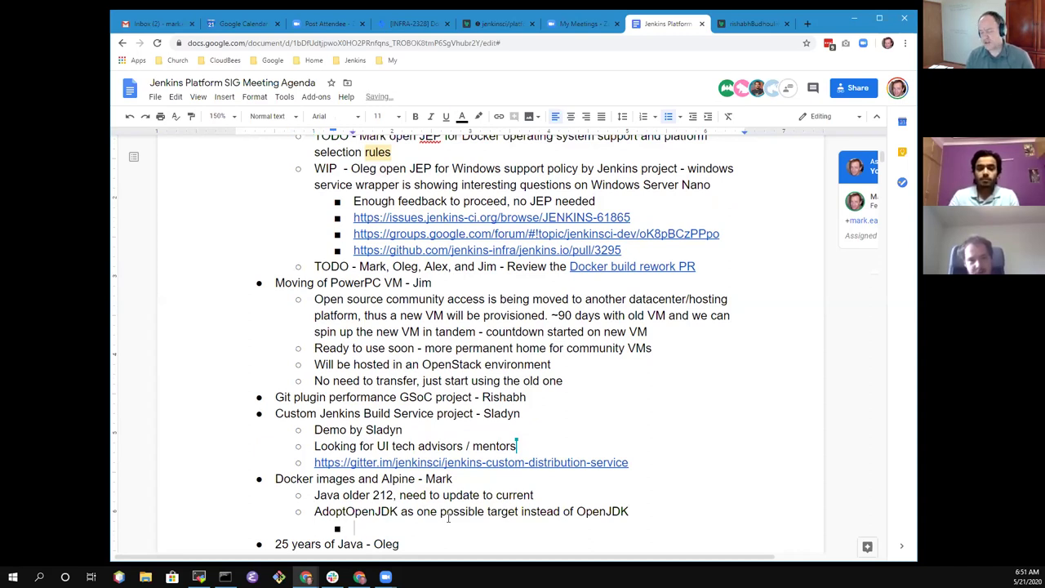
{"action": "type", "text": "Unofficial "}
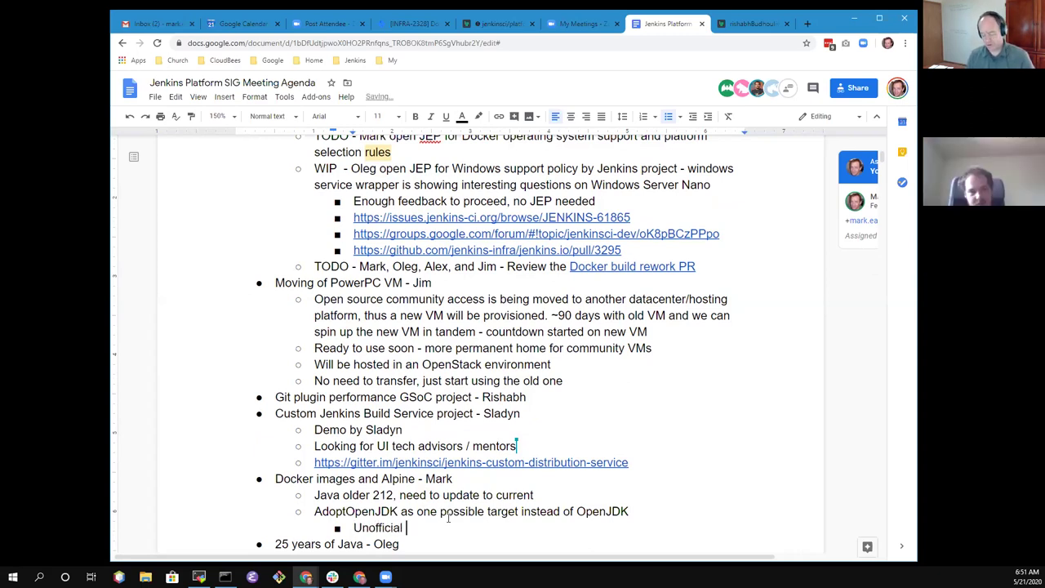
{"action": "type", "text": "image for Java 8 Alpine"}
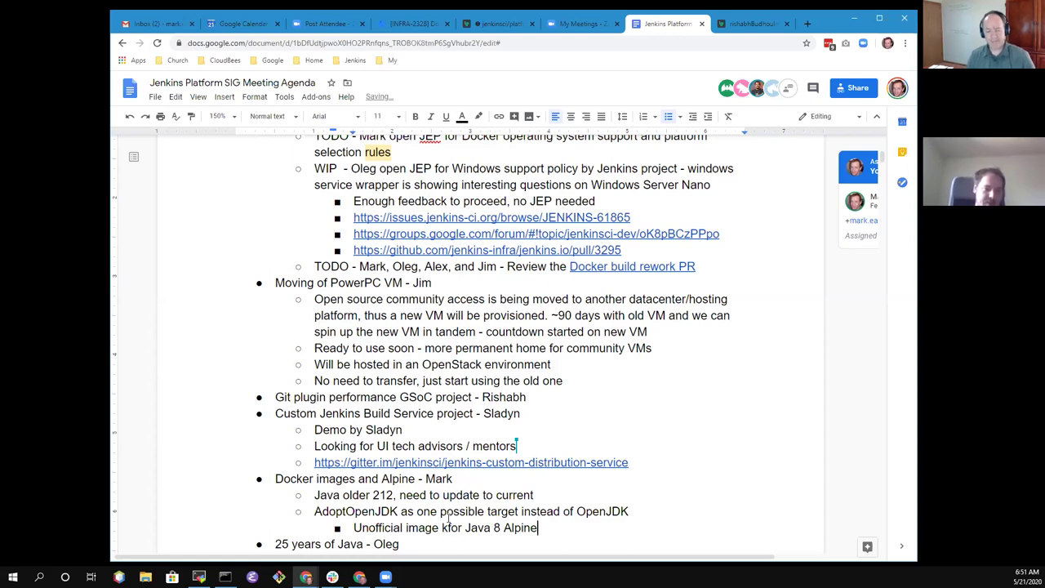
{"action": "key", "text": "ctrl+Left"}
{"action": "key", "text": "ctrl+Left"}
{"action": "key", "text": "ctrl+Left"}
{"action": "key", "text": "ctrl+Left"}
{"action": "key", "text": "Delete"}
{"action": "key", "text": "End"}
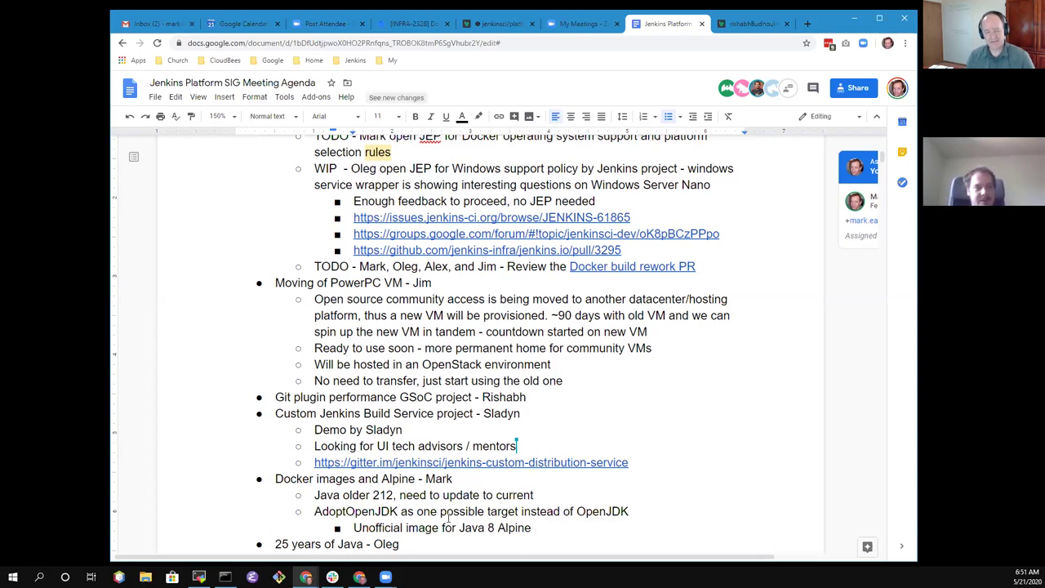
{"action": "key", "text": "ctrl+Left"}
Insert 'AdoptOpenJDK' before 'image' in the unofficial Java 8 Alpine note
{"action": "type", "text": "AdoptOpenJDK"}
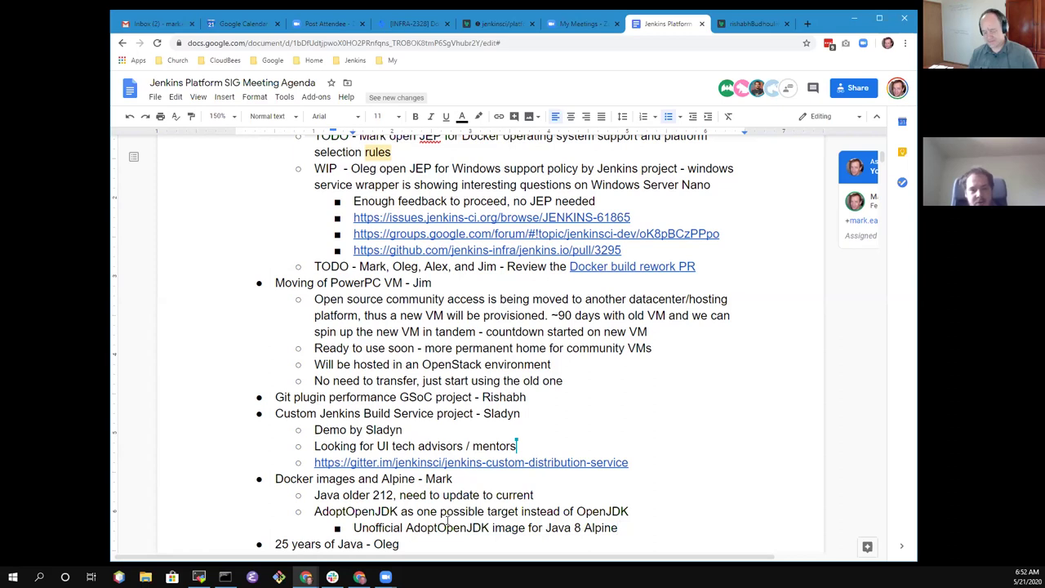
Add the nested point 'Pull requests already pending to consider the switch'
{"action": "key", "text": "Return"}
{"action": "type", "text": "Pull one"}
{"action": "key", "text": "BackSpace"}
{"action": "key", "text": "BackSpace"}
{"action": "key", "text": "BackSpace"}
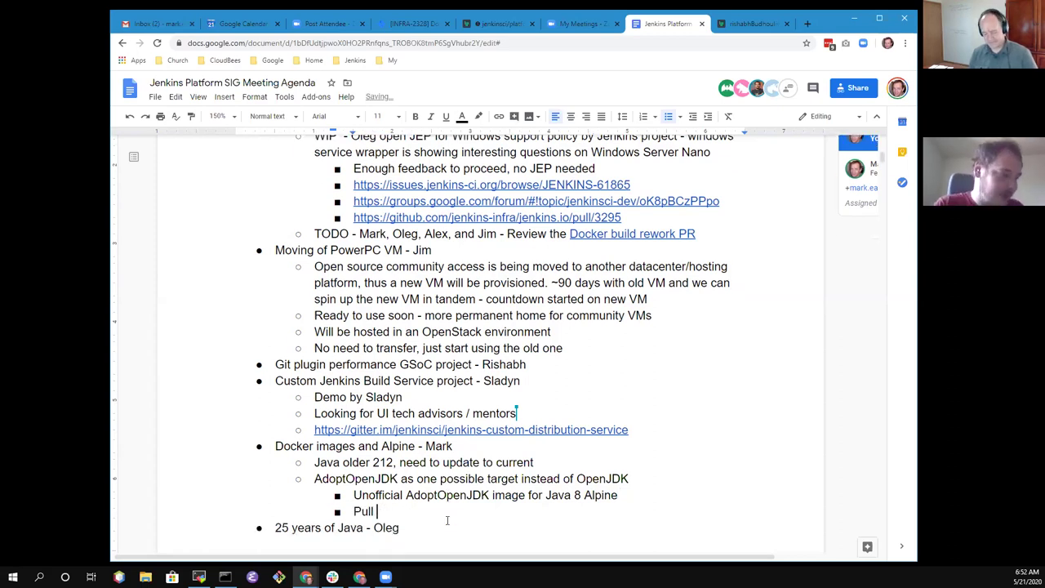
{"action": "type", "text": "requests "}
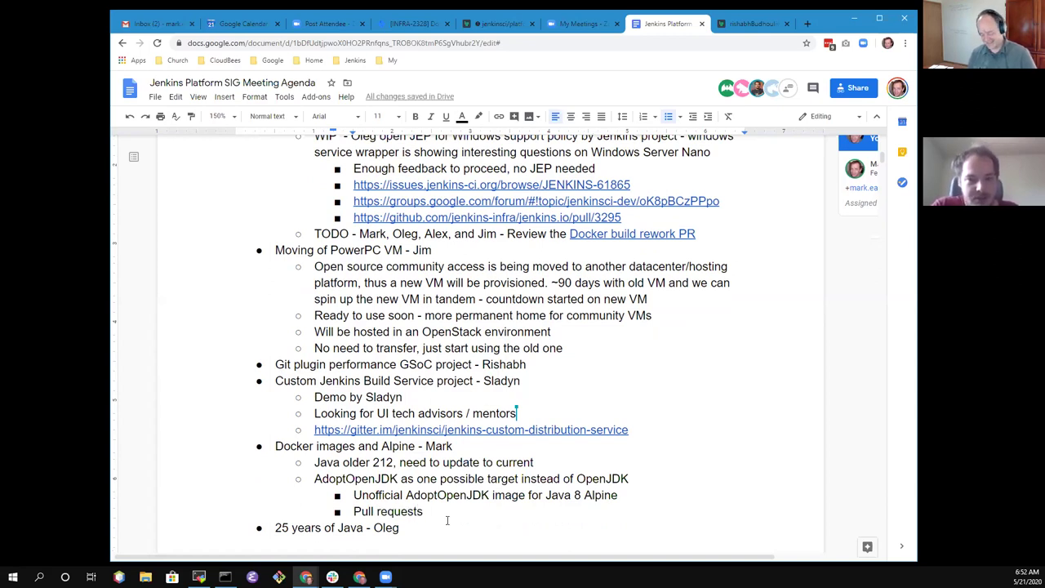
{"action": "type", "text": "already pe"}
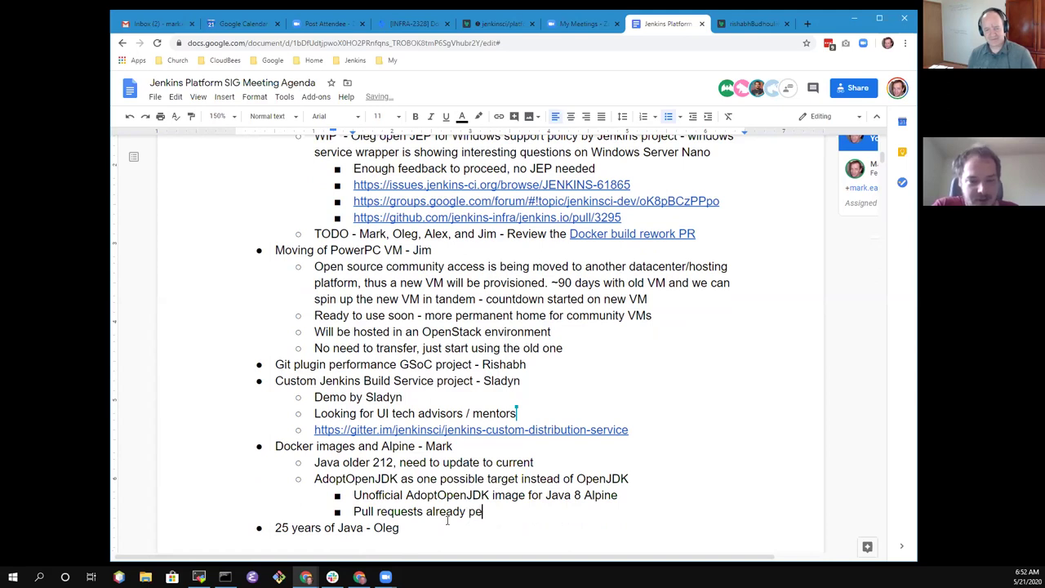
{"action": "type", "text": "nding to consid"}
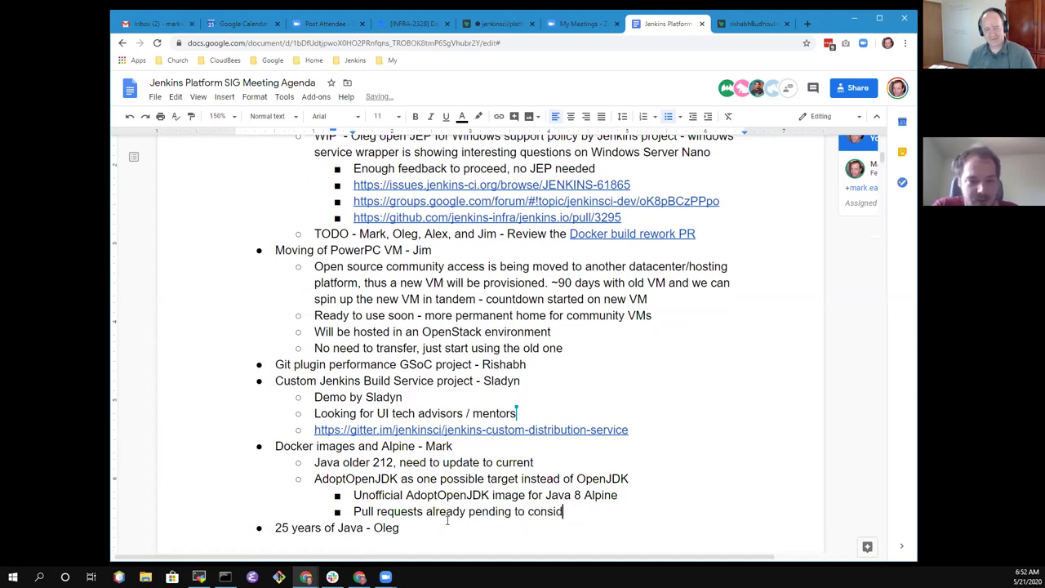
{"action": "type", "text": "er the switch"}
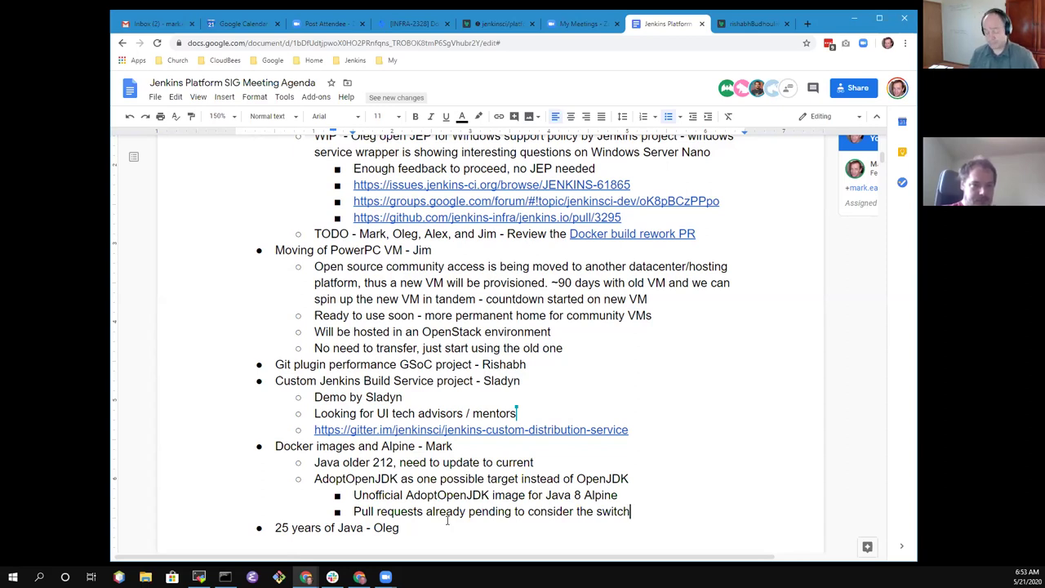
Add a higher-level note that a participant is willing to ask for AdoptOpenJDK support for Alpine
{"action": "key", "text": "Return"}
{"action": "key", "text": "shift+Tab"}
{"action": "type", "text": "Jim waiting"}
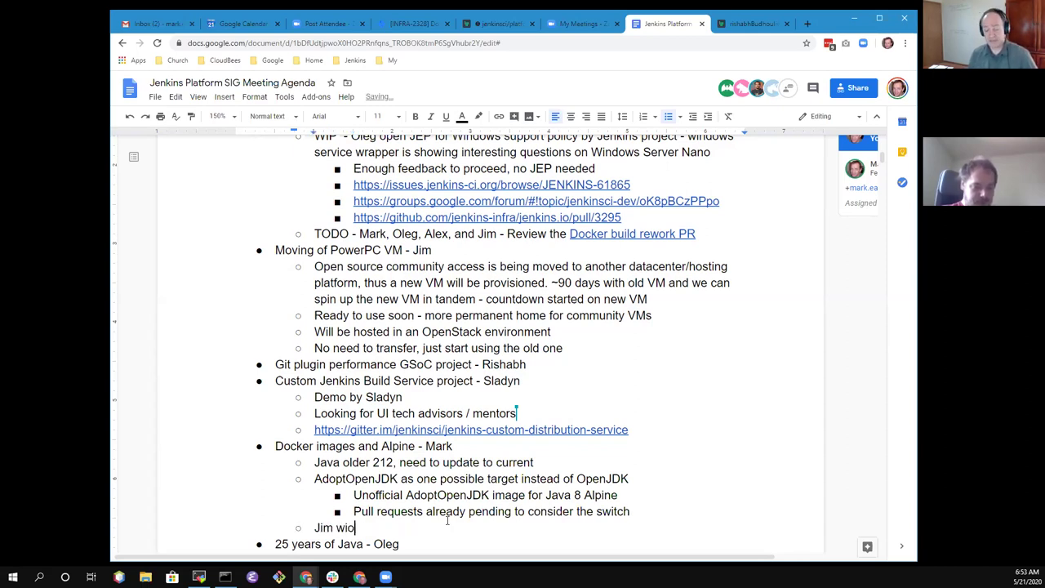
{"action": "key", "text": "ctrl+BackSpace"}
{"action": "type", "text": "willi"}
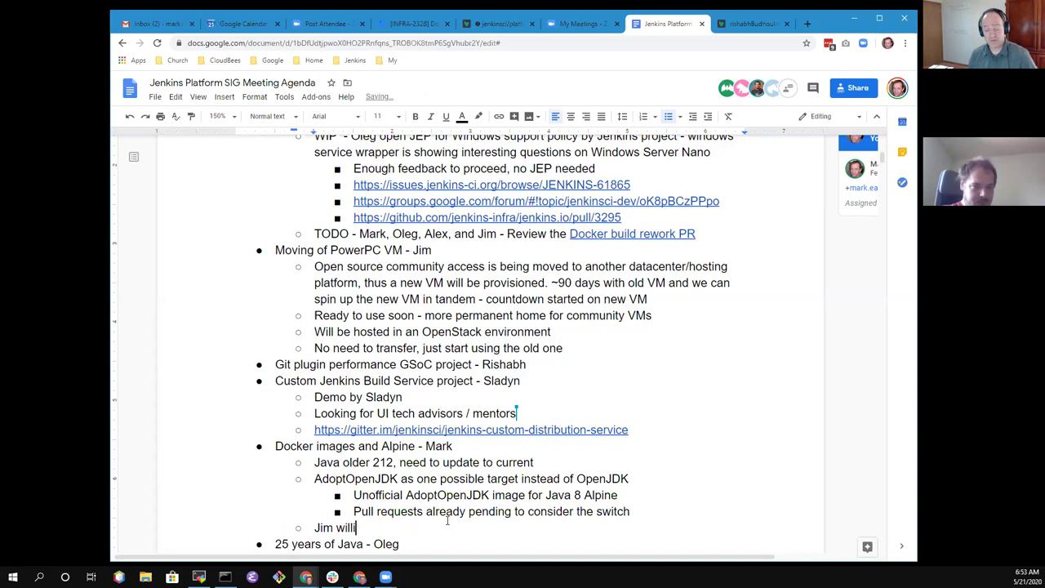
{"action": "type", "text": "ng to ask for "}
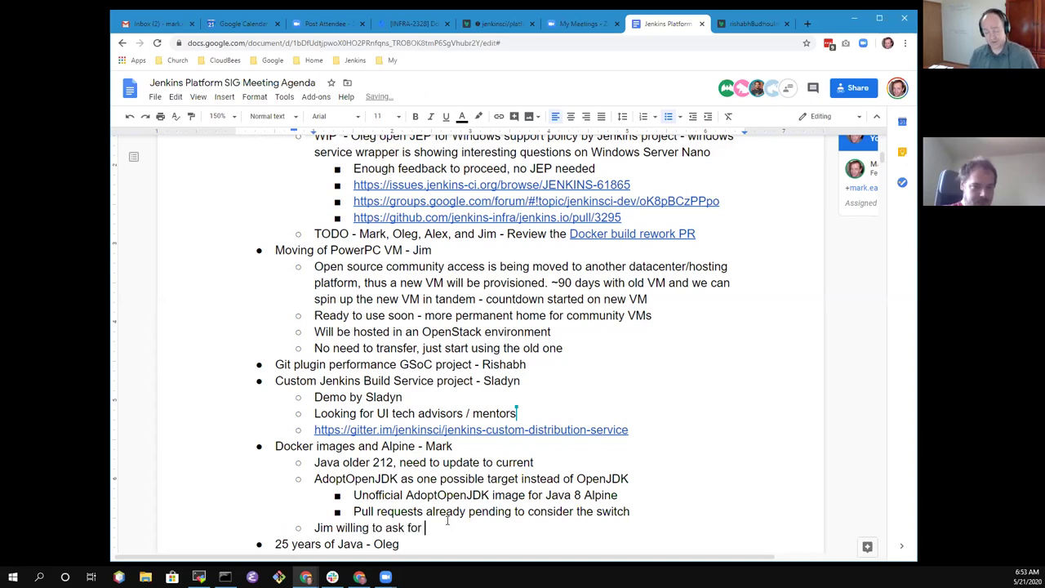
{"action": "type", "text": "Adopt support"}
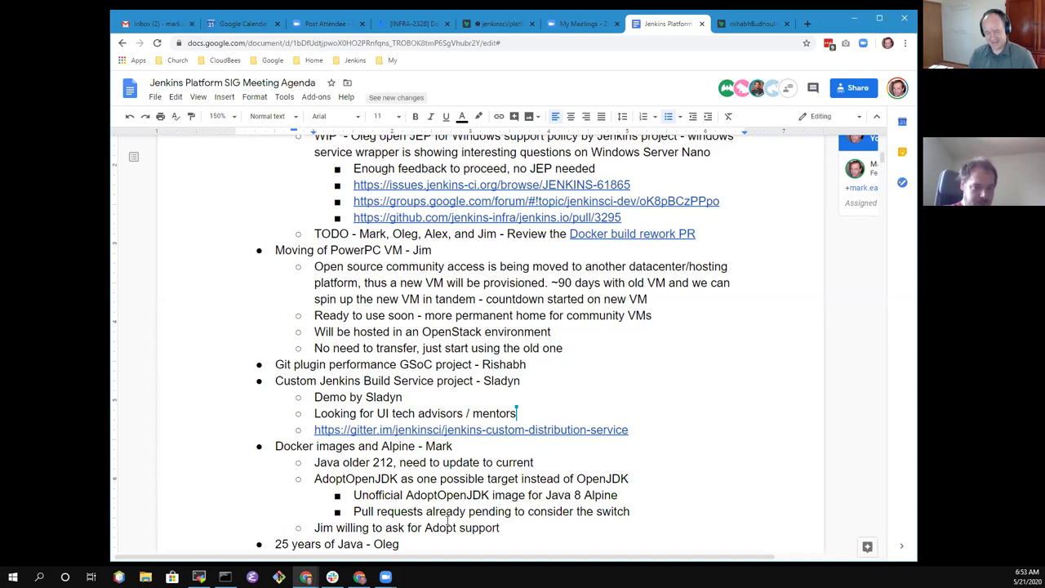
{"action": "type", "text": "for Alpine"}
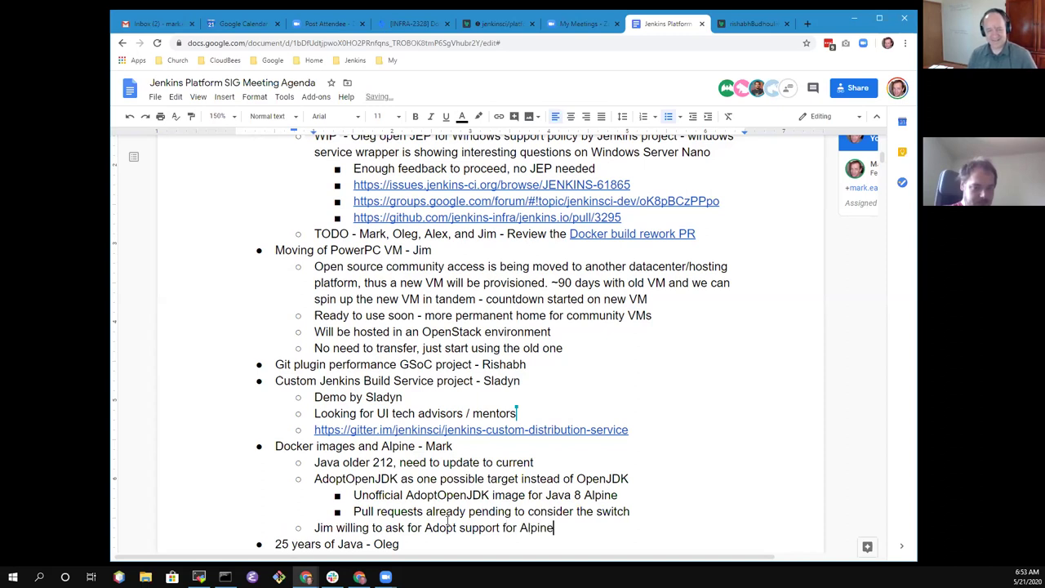
{"action": "key", "text": "ctrl+Left"}
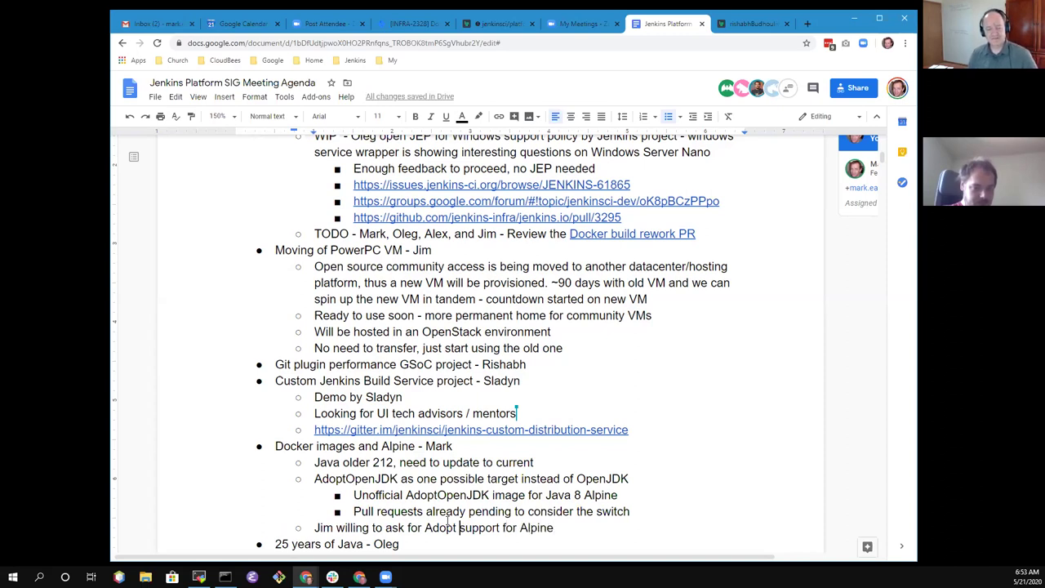
{"action": "key", "text": "BackSpace"}
{"action": "type", "text": "OpenJD"}
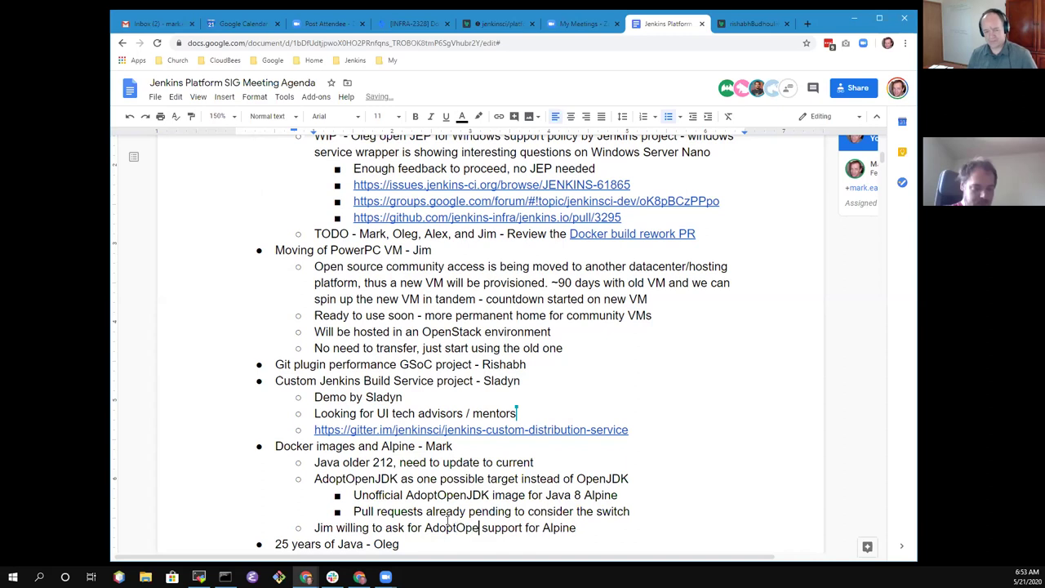
{"action": "type", "text": "K"}
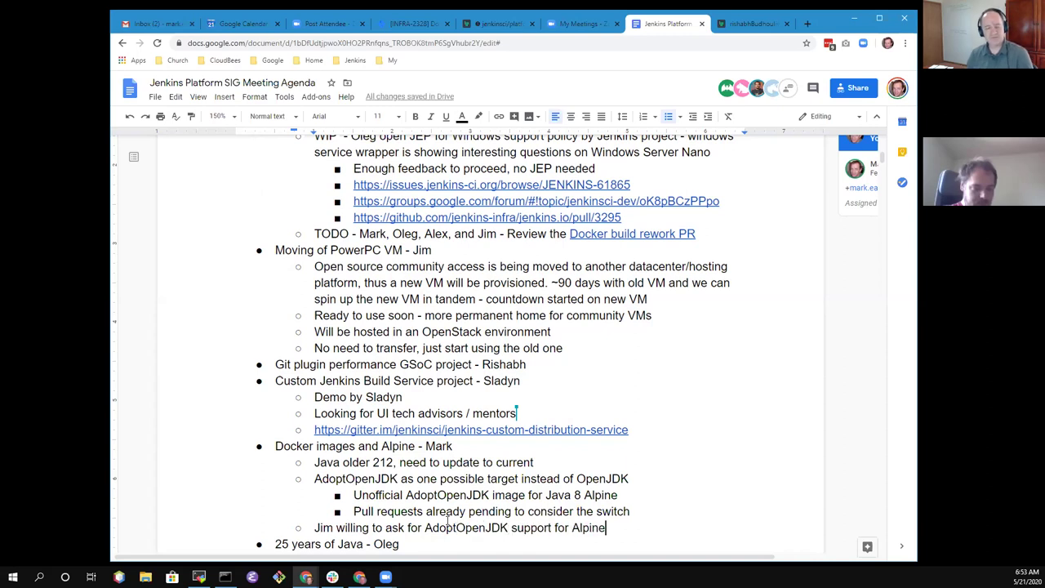
Add a deeper sub-bullet about working to connect AdoptOpenJDK to testing servers
{"action": "key", "text": "Return"}
{"action": "key", "text": "Tab"}
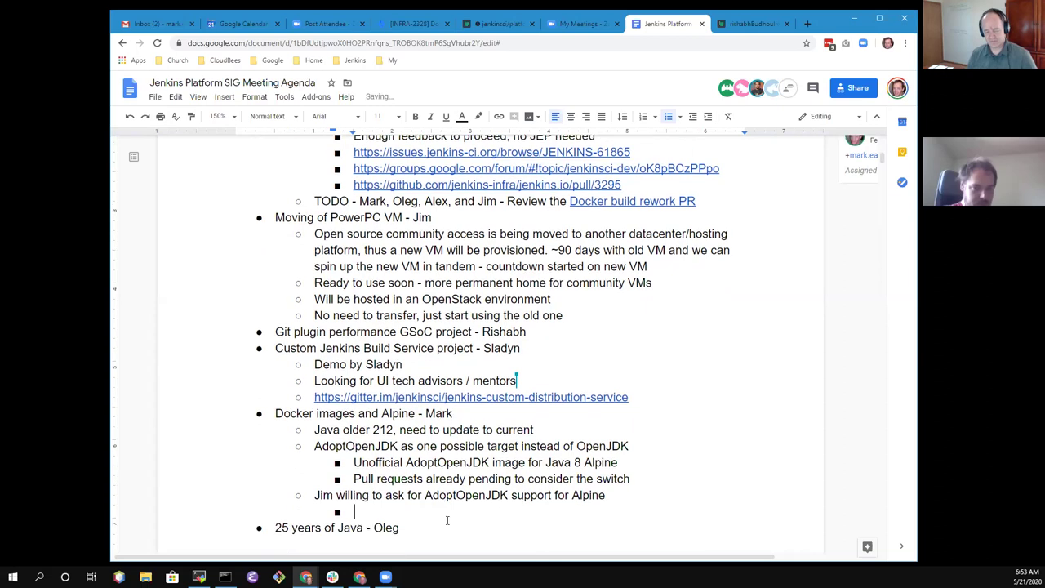
{"action": "type", "text": "Jim wokring"}
{"action": "key", "text": "ctrl+BackSpace"}
{"action": "type", "text": "workin"}
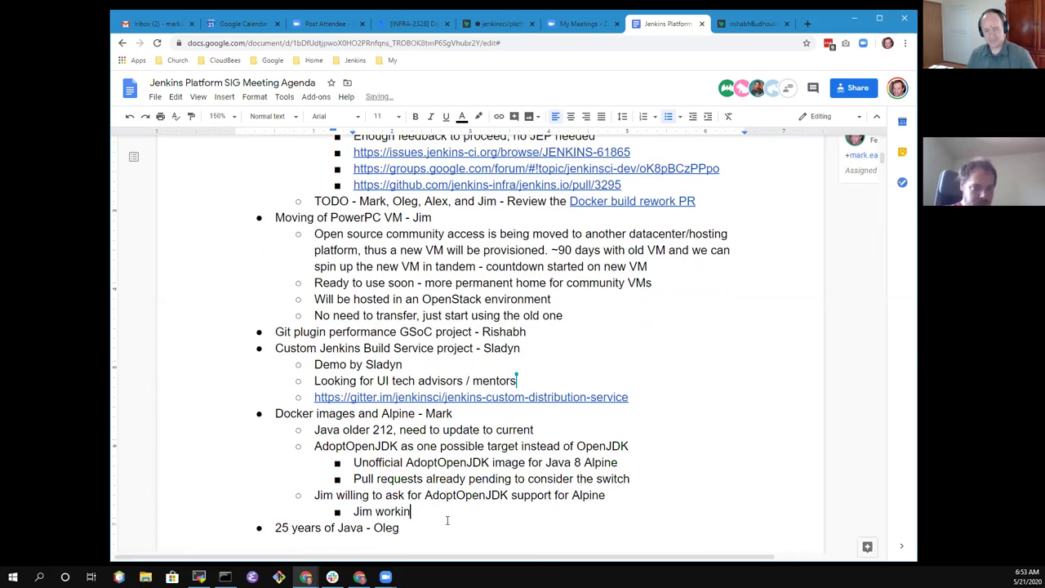
{"action": "type", "text": "g to connect AdoptOpenJDK to testing servers"}
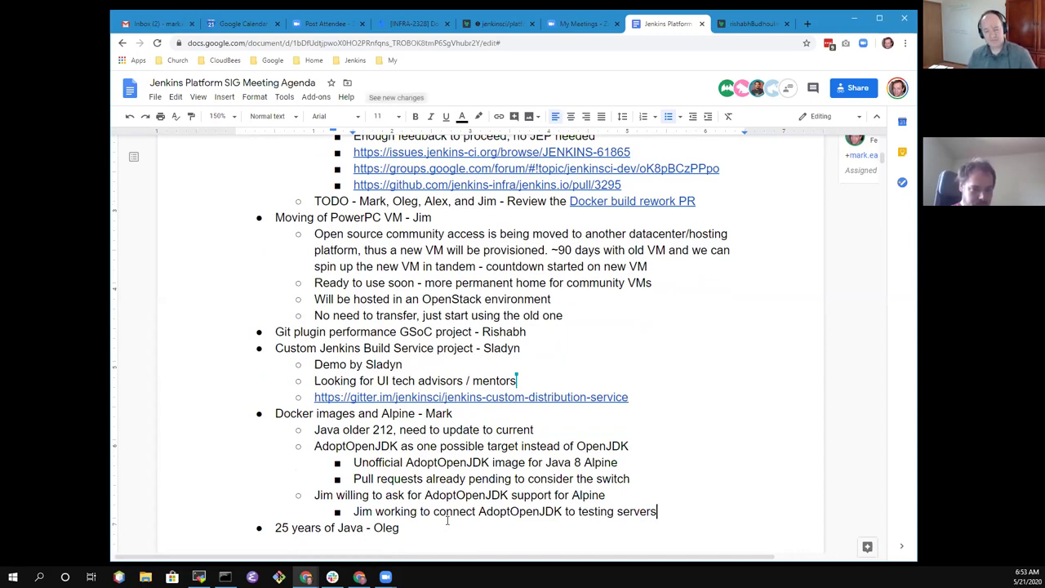
Reword the sub-bullet to 'connect into AdoptOpenJDK testing servers'
{"action": "key", "text": "ctrl+Left"}
{"action": "key", "text": "ctrl+Left"}
{"action": "key", "text": "ctrl+Left"}
{"action": "key", "text": "ctrl+Left"}
{"action": "type", "text": "into"}
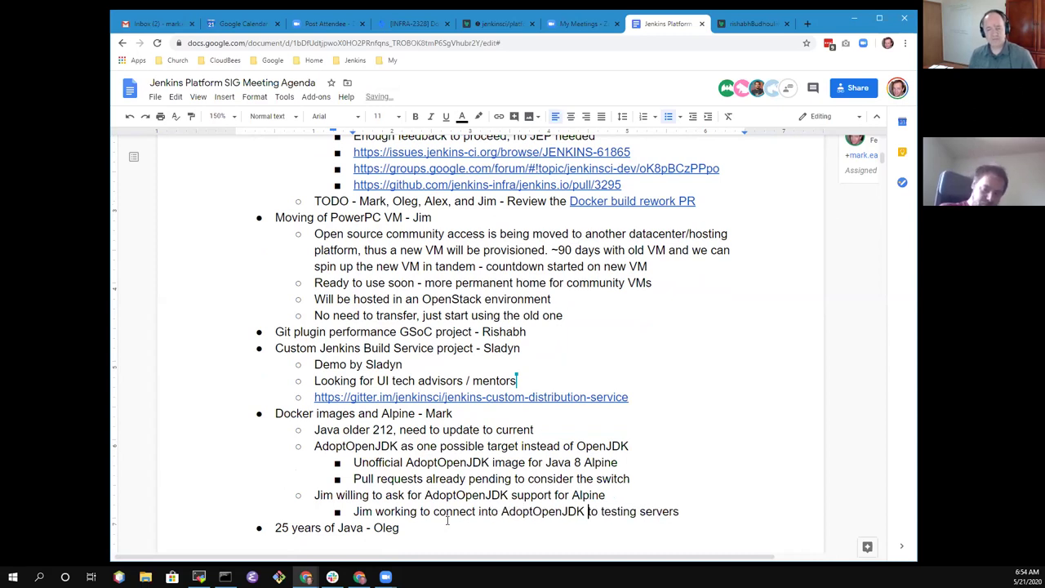
{"action": "key", "text": "ctrl+Right"}
{"action": "key", "text": "Delete"}
{"action": "key", "text": "Delete"}
{"action": "key", "text": "Delete"}
{"action": "key", "text": "End"}
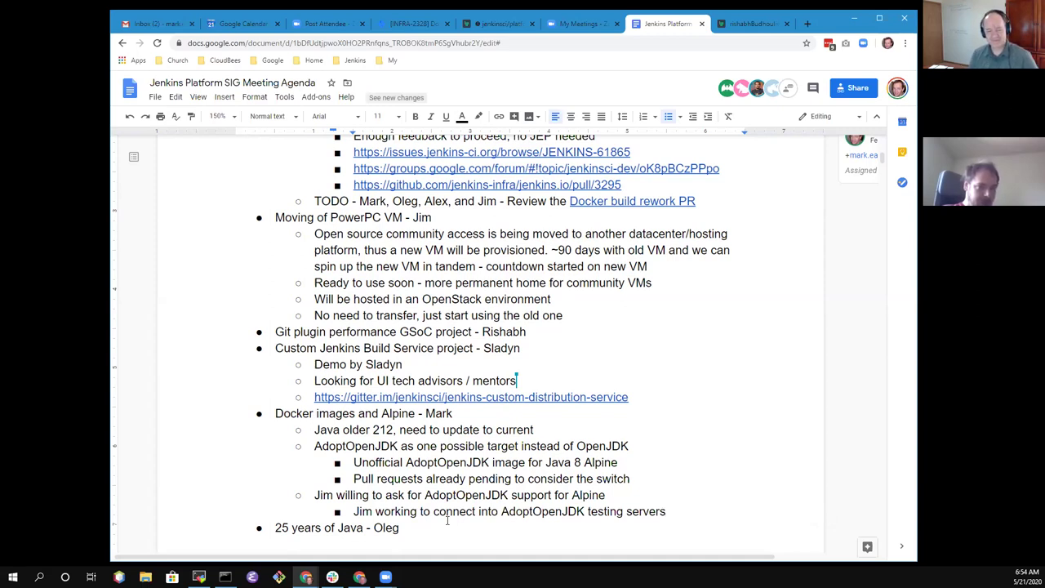
Add 'Could introduce new tag for AdoptOpenJDK Alpine (new tag)' with sub-point 'Could ship that image, invite feedback'
{"action": "key", "text": "Return"}
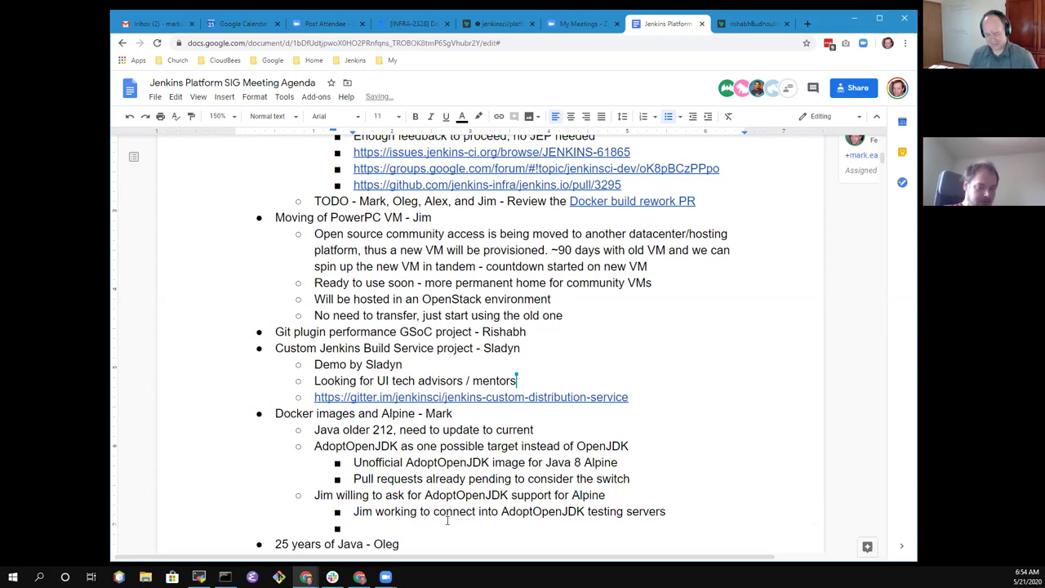
{"action": "key", "text": "shift+Tab"}
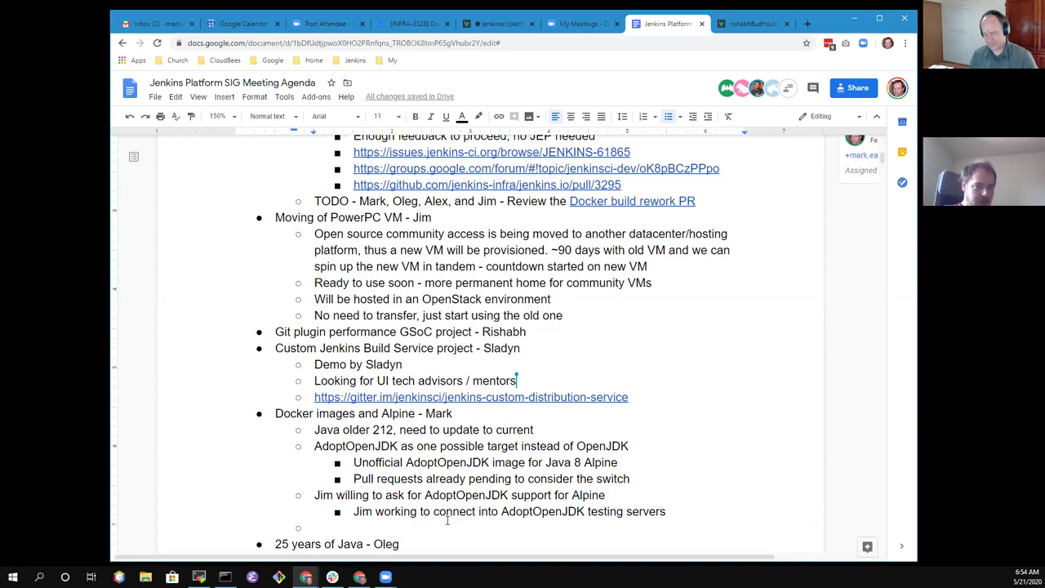
{"action": "type", "text": "Could intr"}
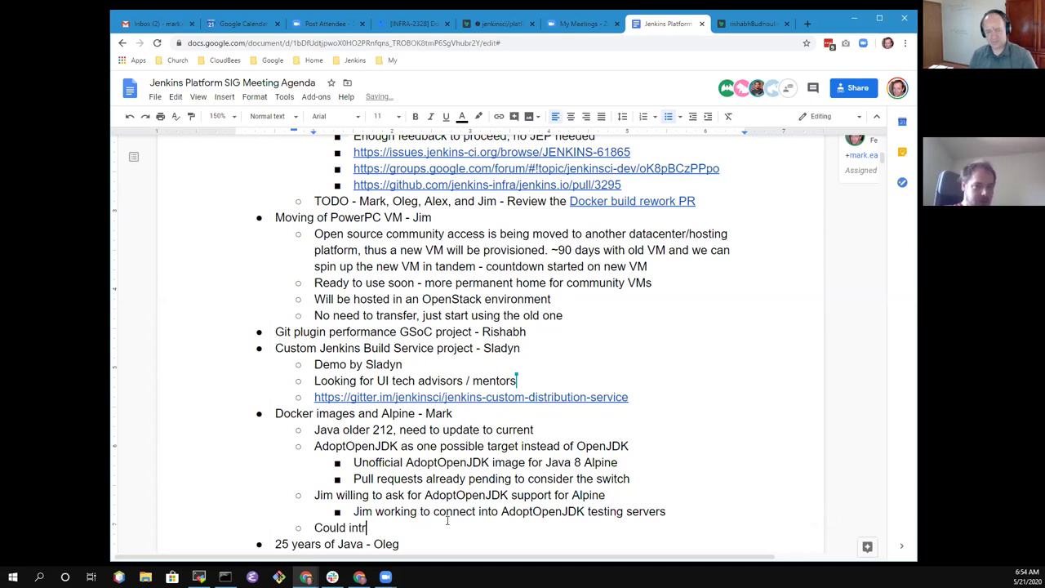
{"action": "type", "text": "oduce n"}
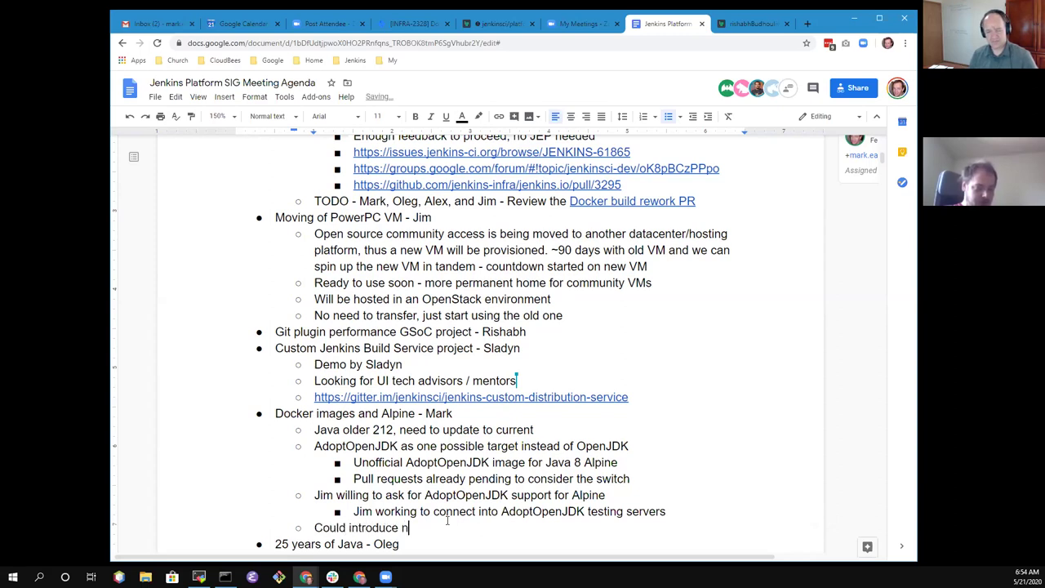
{"action": "type", "text": "ew tag for A"}
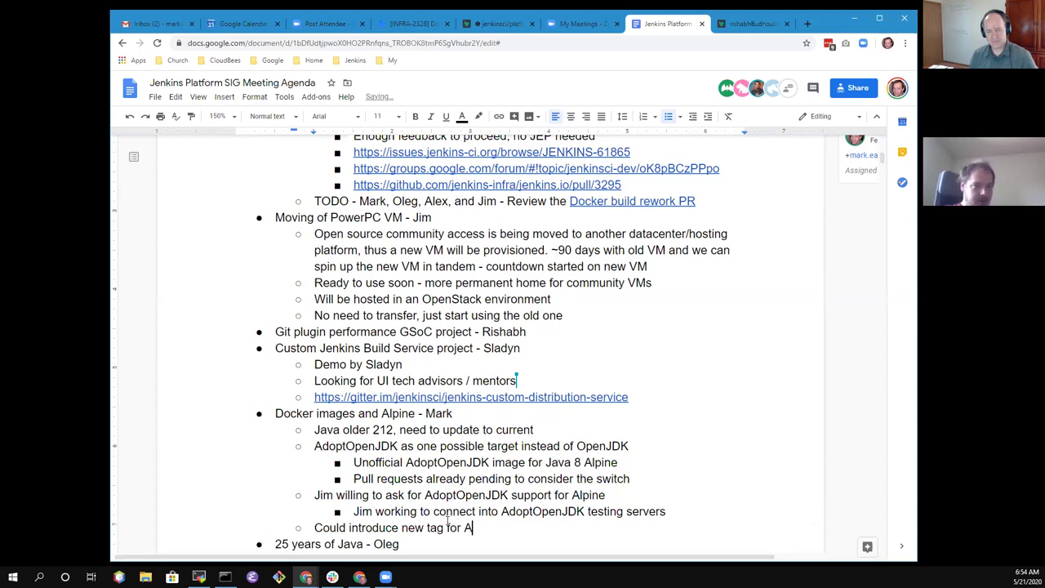
{"action": "type", "text": "doptOpenJDK"}
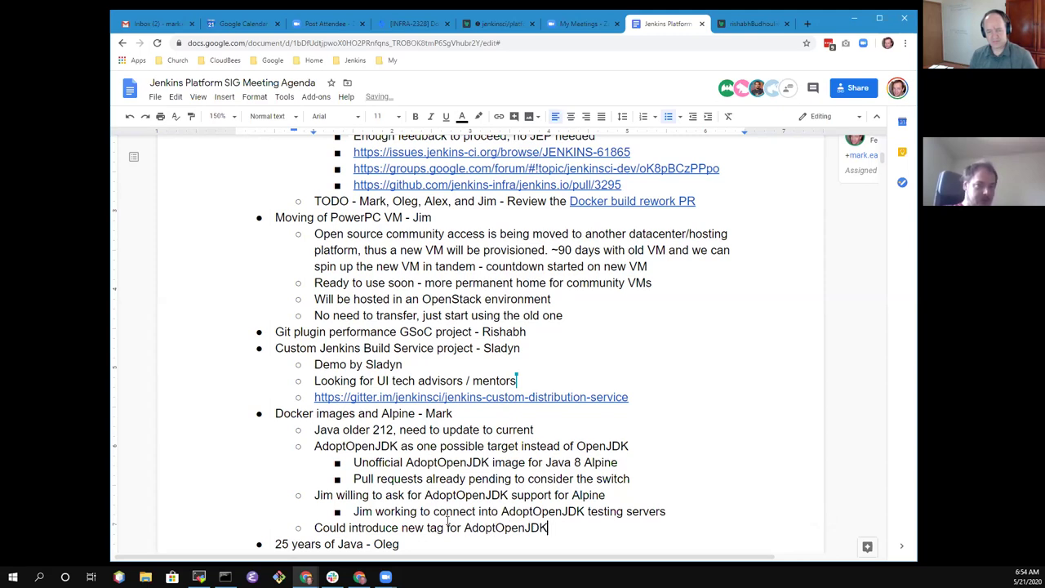
{"action": "type", "text": " Alpine"}
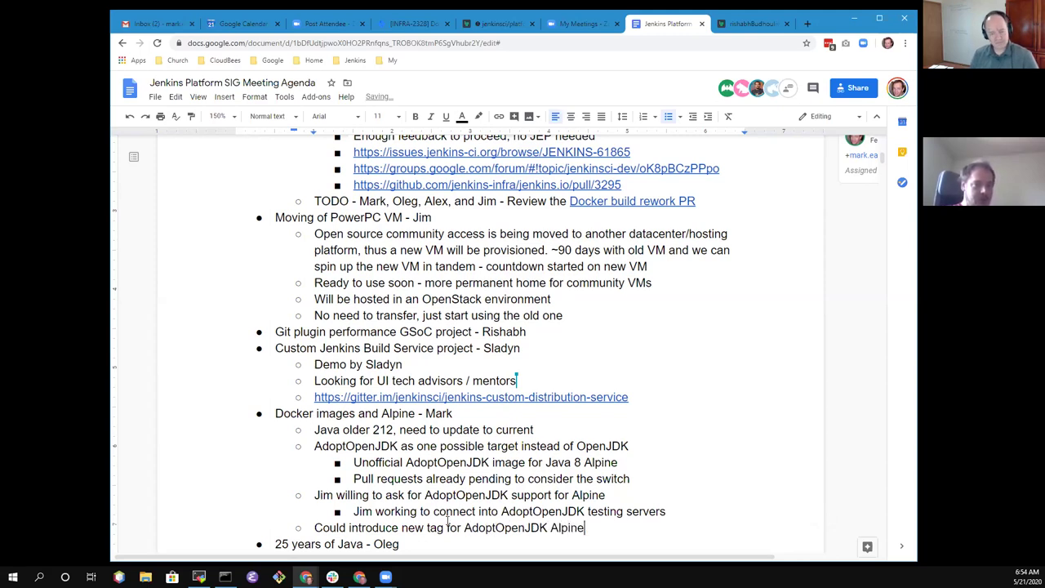
{"action": "type", "text": " ("}
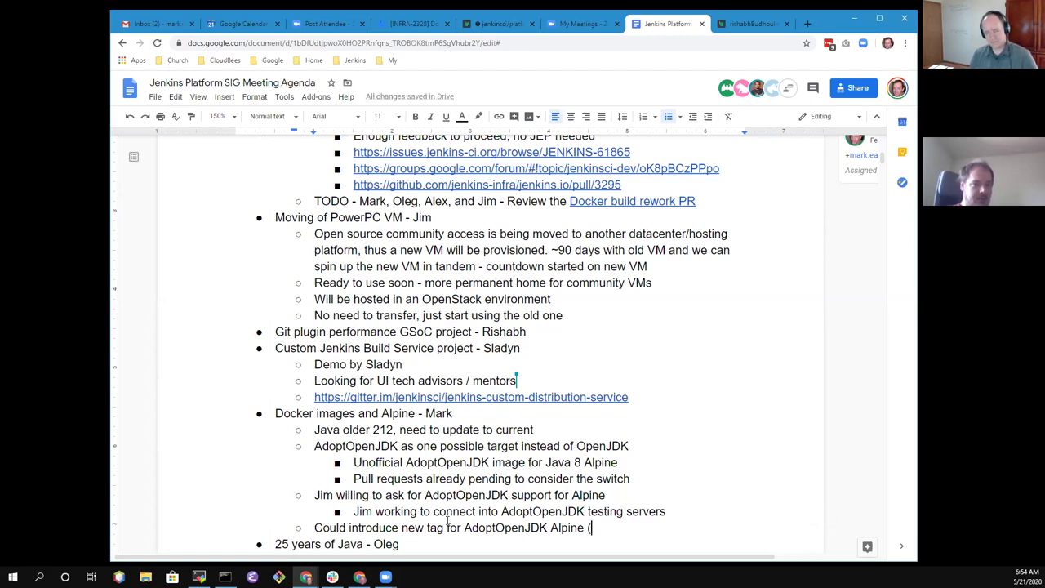
{"action": "type", "text": "new tag)"}
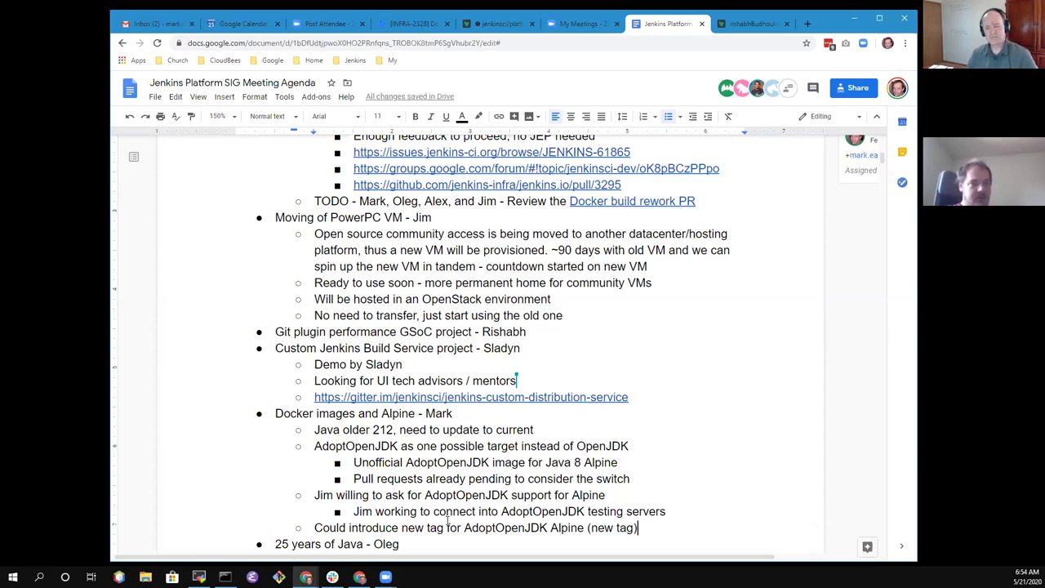
{"action": "key", "text": "Return"}
{"action": "key", "text": "Tab"}
{"action": "type", "text": "Could "}
{"action": "type", "text": "ship t"}
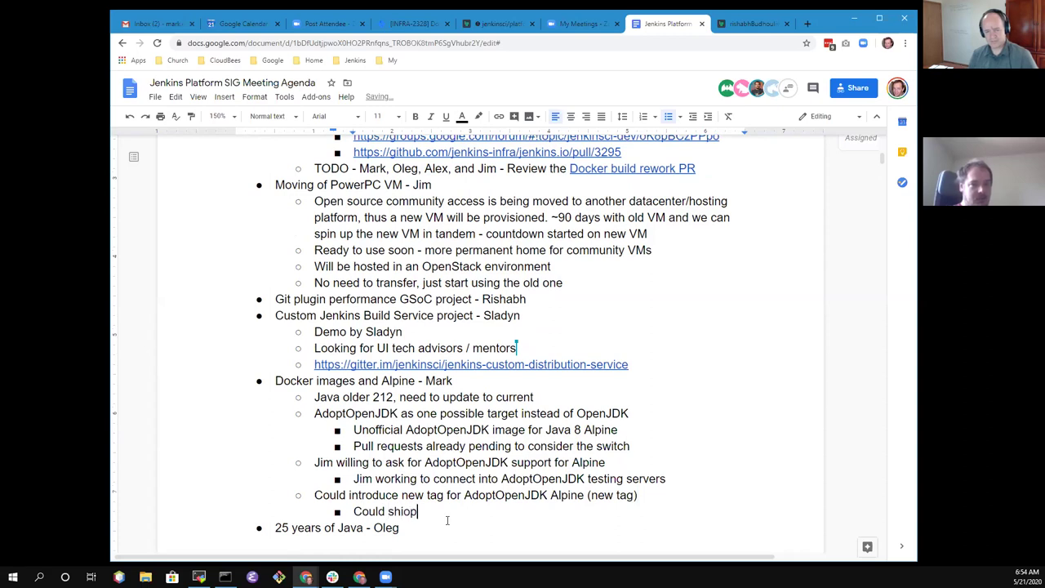
{"action": "type", "text": "hat image"}
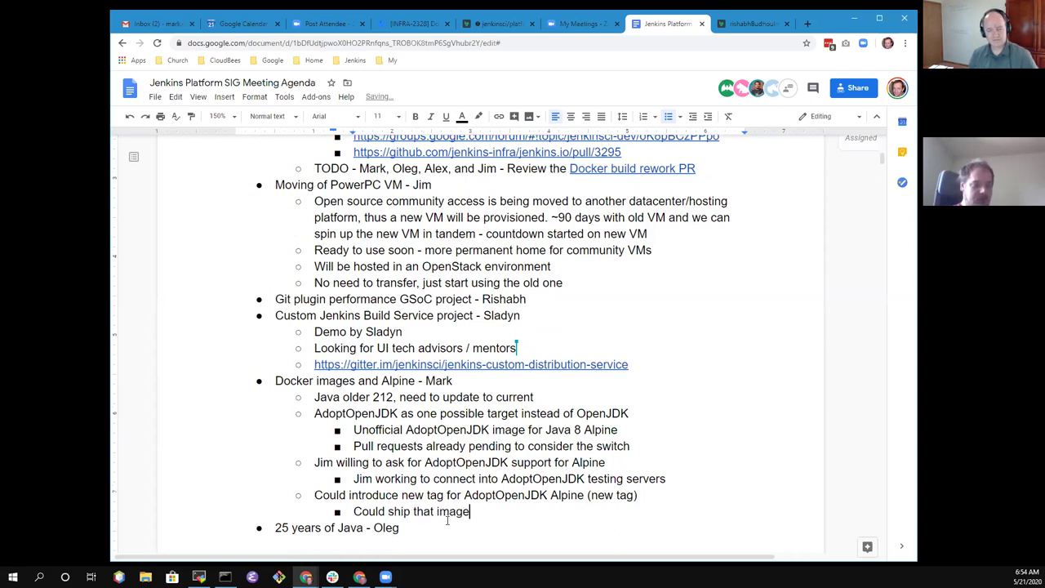
{"action": "type", "text": ", invite feedback"}
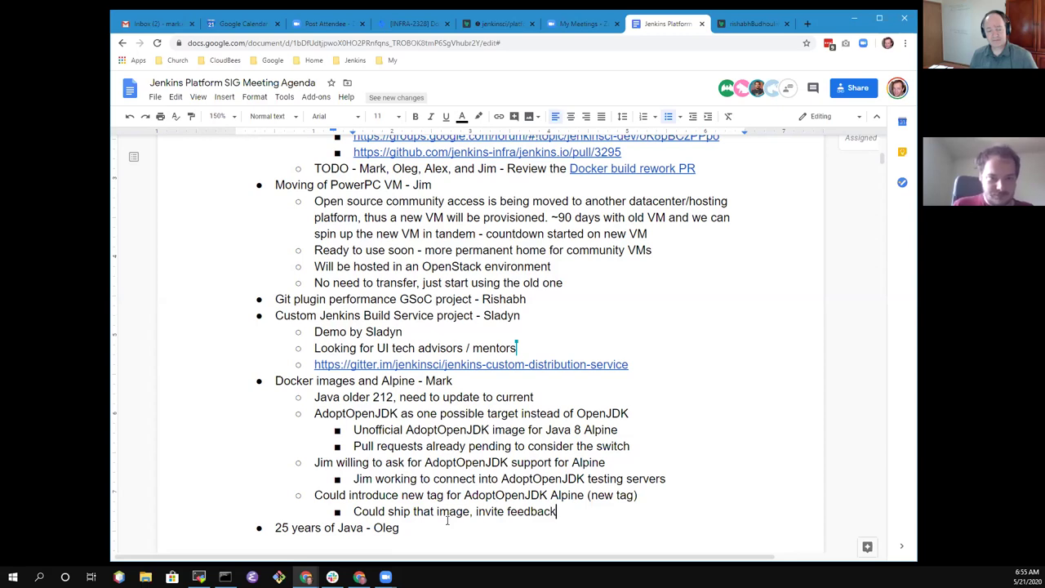
Go to the '25 years of Java' item and show the preview of the tweet link below it
{"action": "key", "text": "Down"}
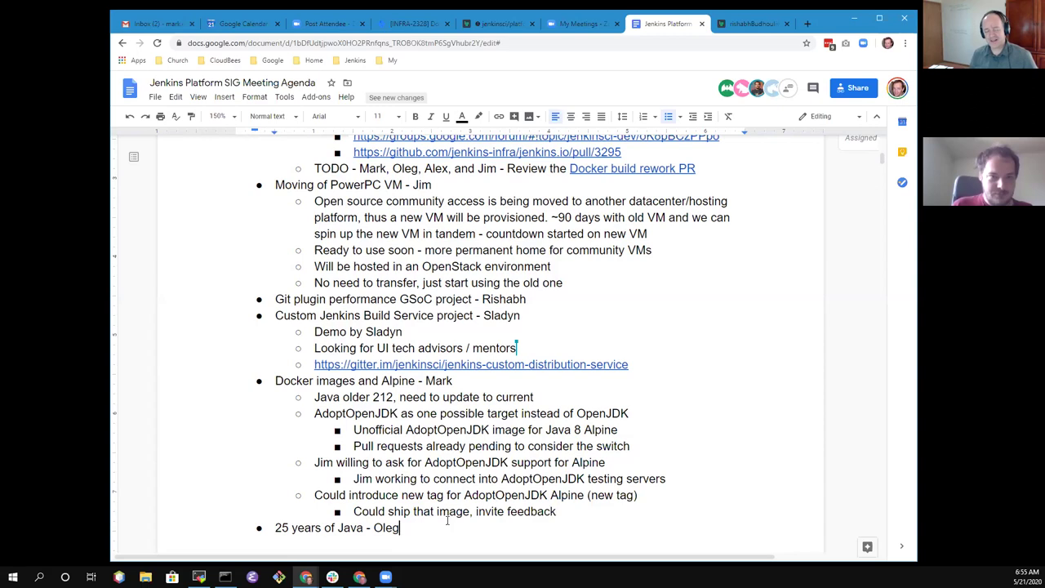
{"action": "key", "text": "ctrl+Left"}
{"action": "key", "text": "ctrl+Left"}
{"action": "key", "text": "ctrl+Left"}
{"action": "key", "text": "ctrl+Right"}
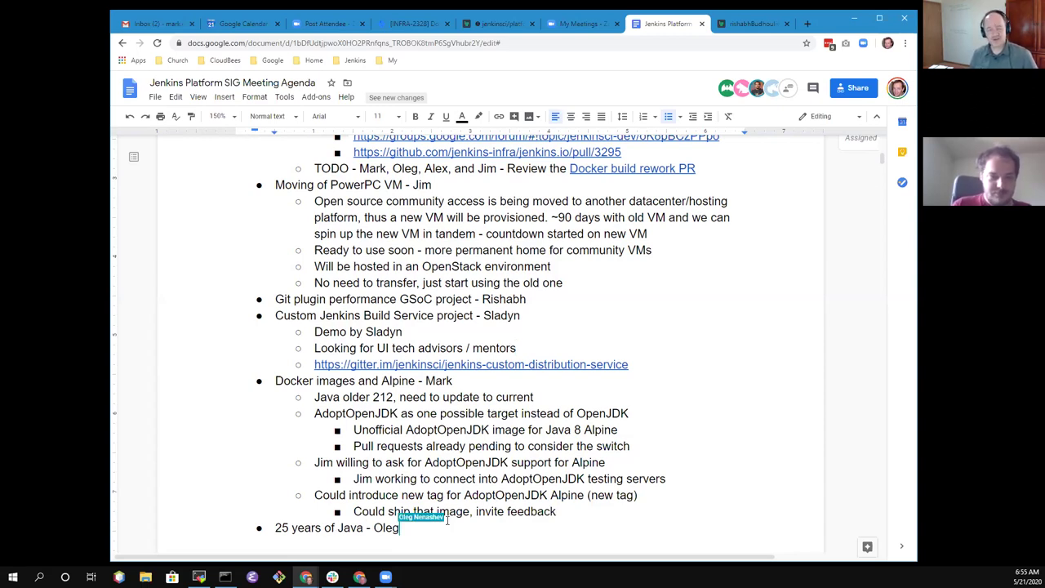
{"action": "key", "text": "ctrl+Left"}
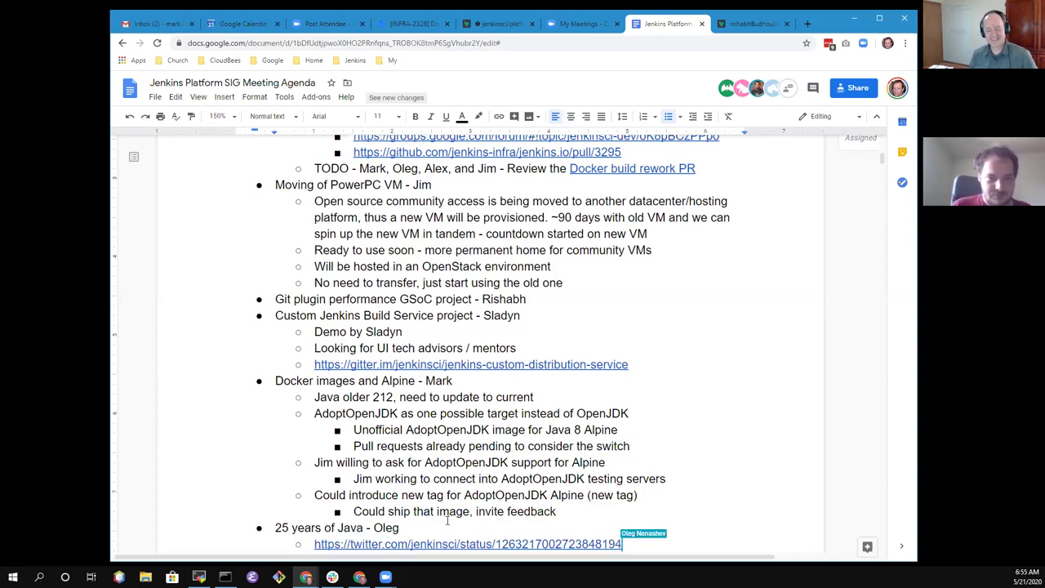
{"action": "scroll", "coordinate": [454, 502], "scroll_direction": "down", "scroll_amount": 1}
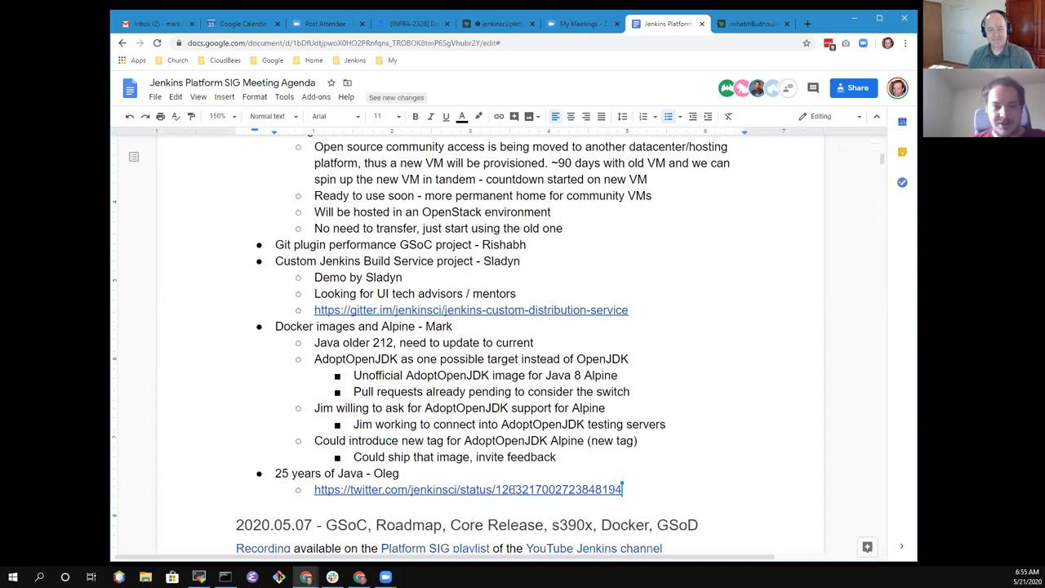
{"action": "left_click", "coordinate": [494, 489]}
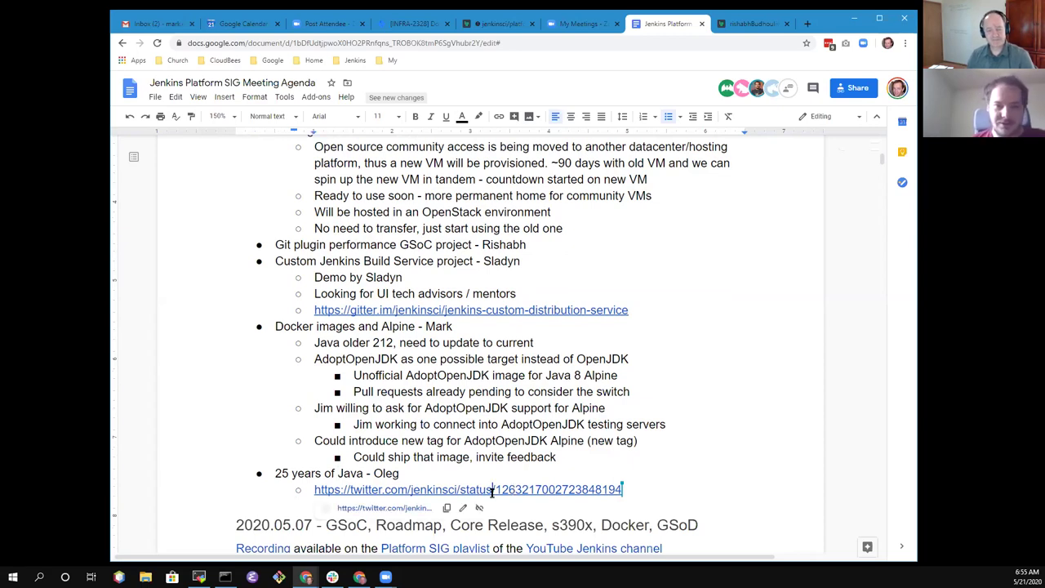
Open the linked Jenkins 25-years-of-Java tweet, then return to the agenda document
{"action": "left_click", "coordinate": [416, 509]}
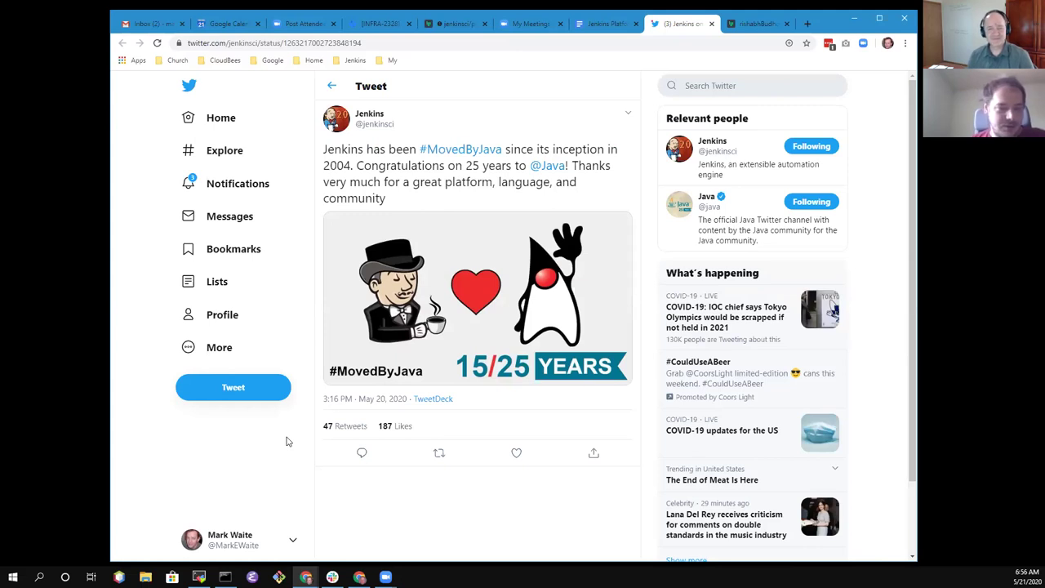
{"action": "left_click", "coordinate": [594, 23]}
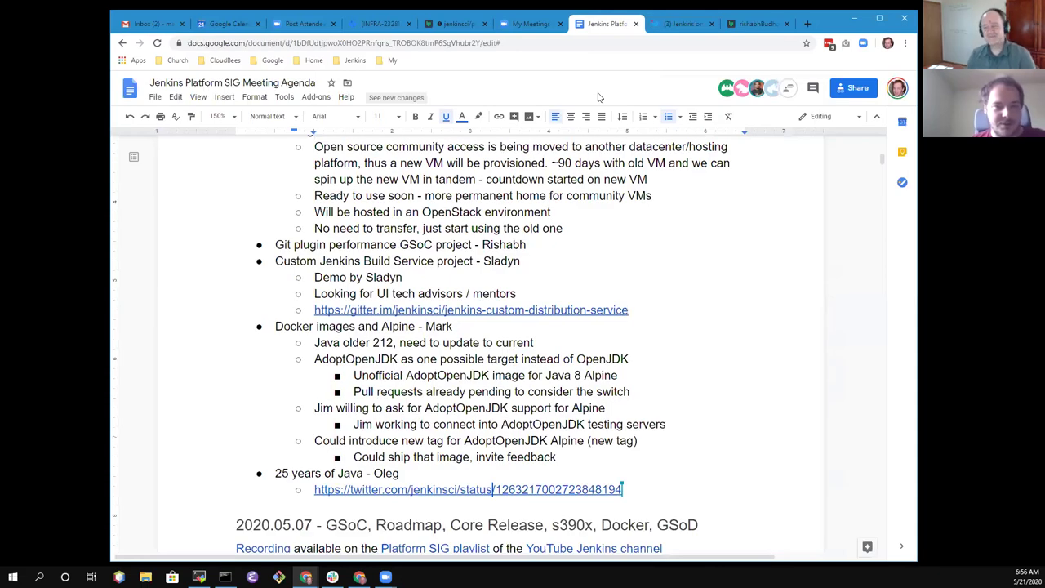